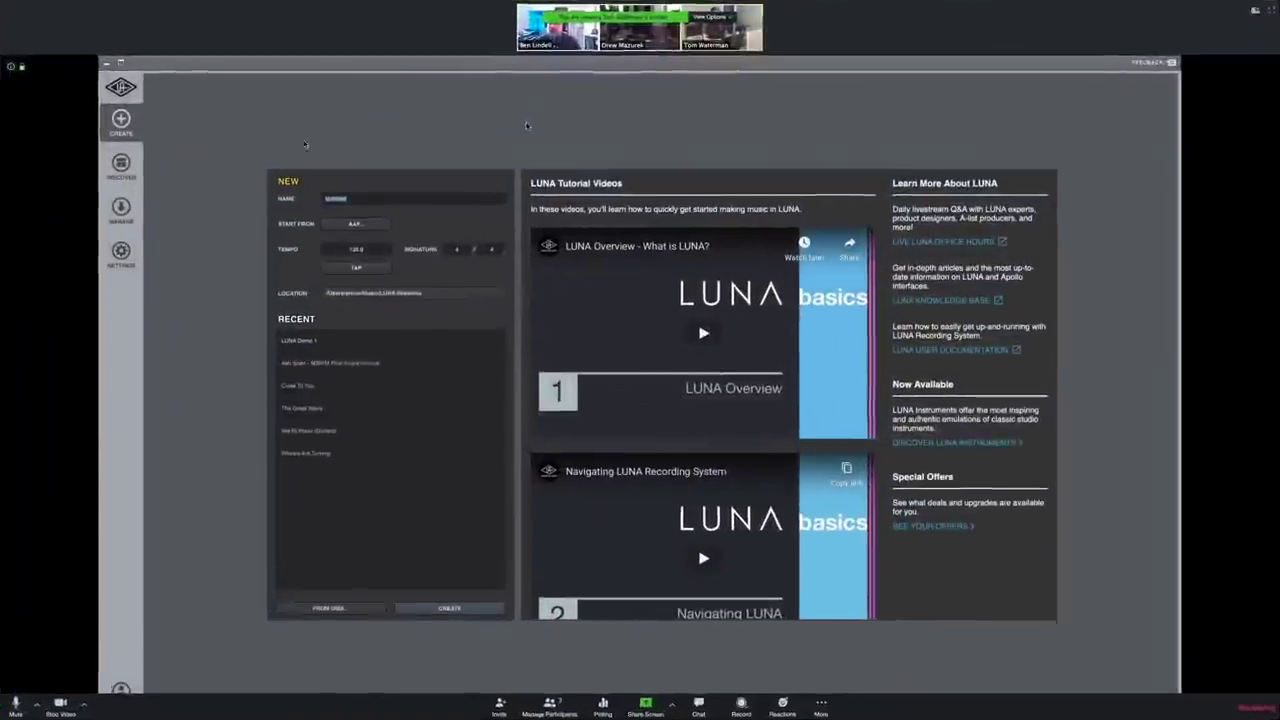
Enlarge the shared-screen view, reposition the participant thumbnails and look through the LUNA tutorial videos on the start page.
double_click(526, 125)
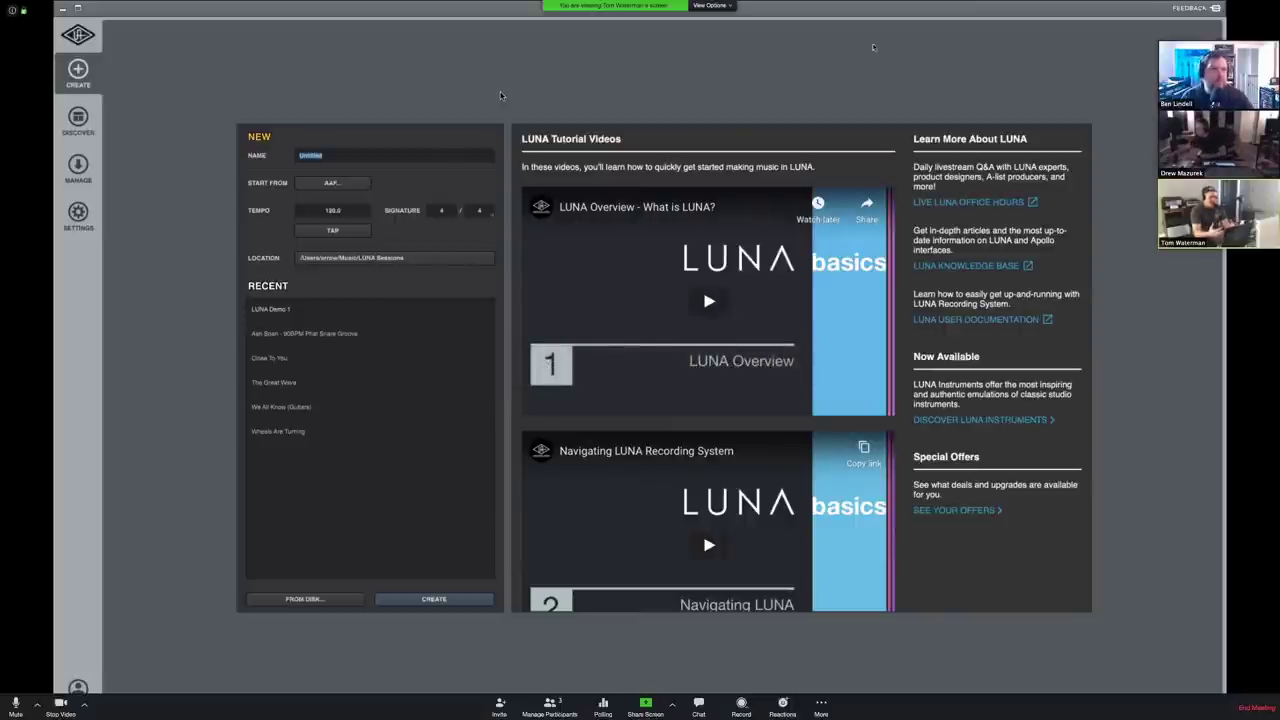
drag(1219, 50, 1157, 124)
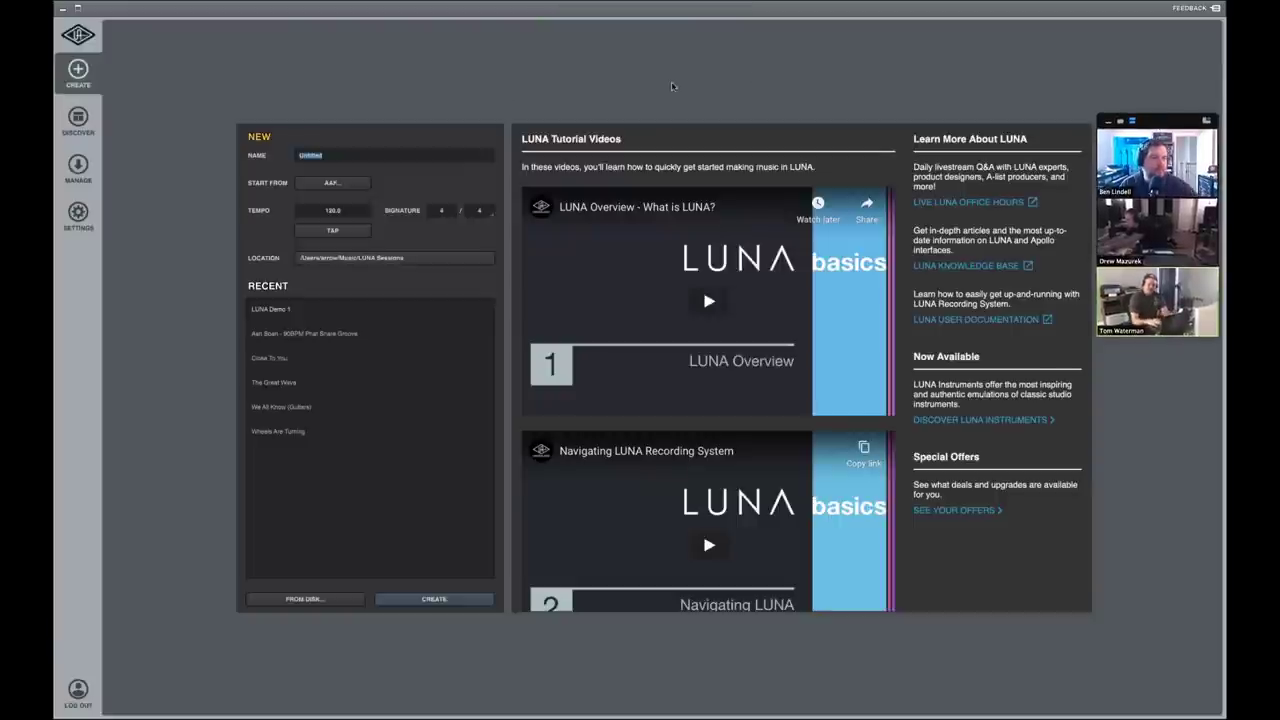
scroll(797, 328, down, 5)
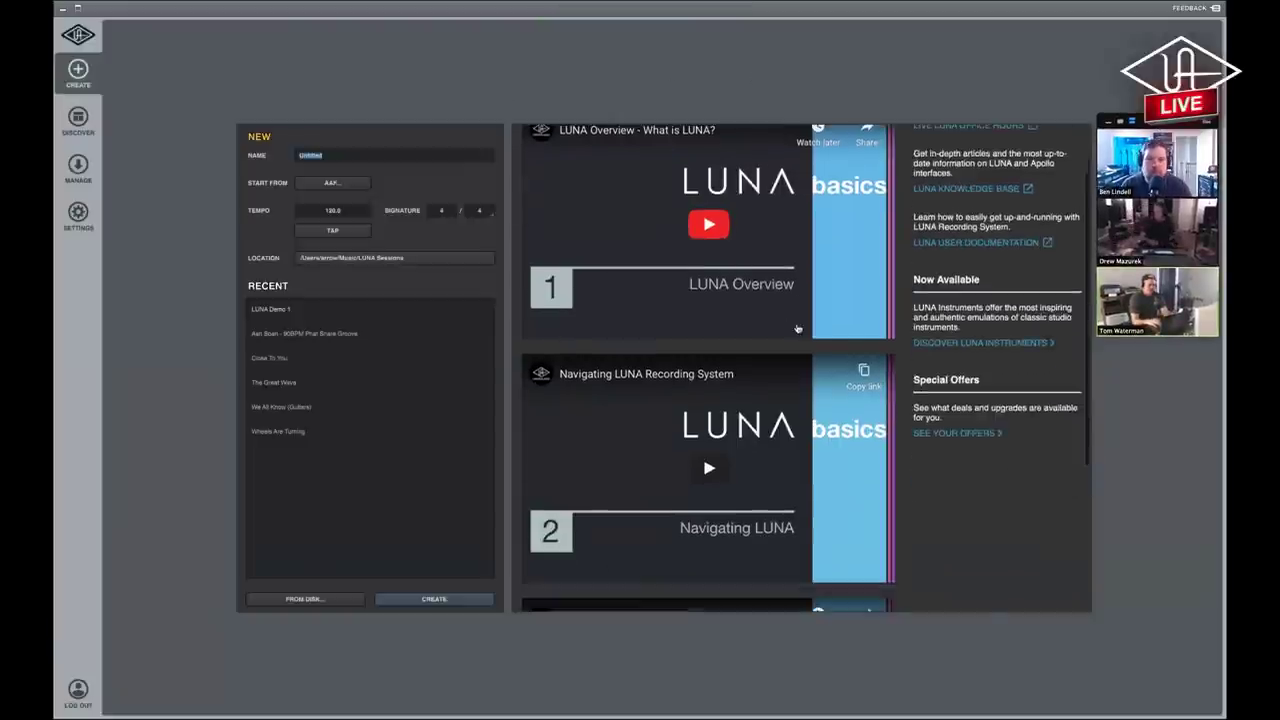
scroll(797, 328, up, 5)
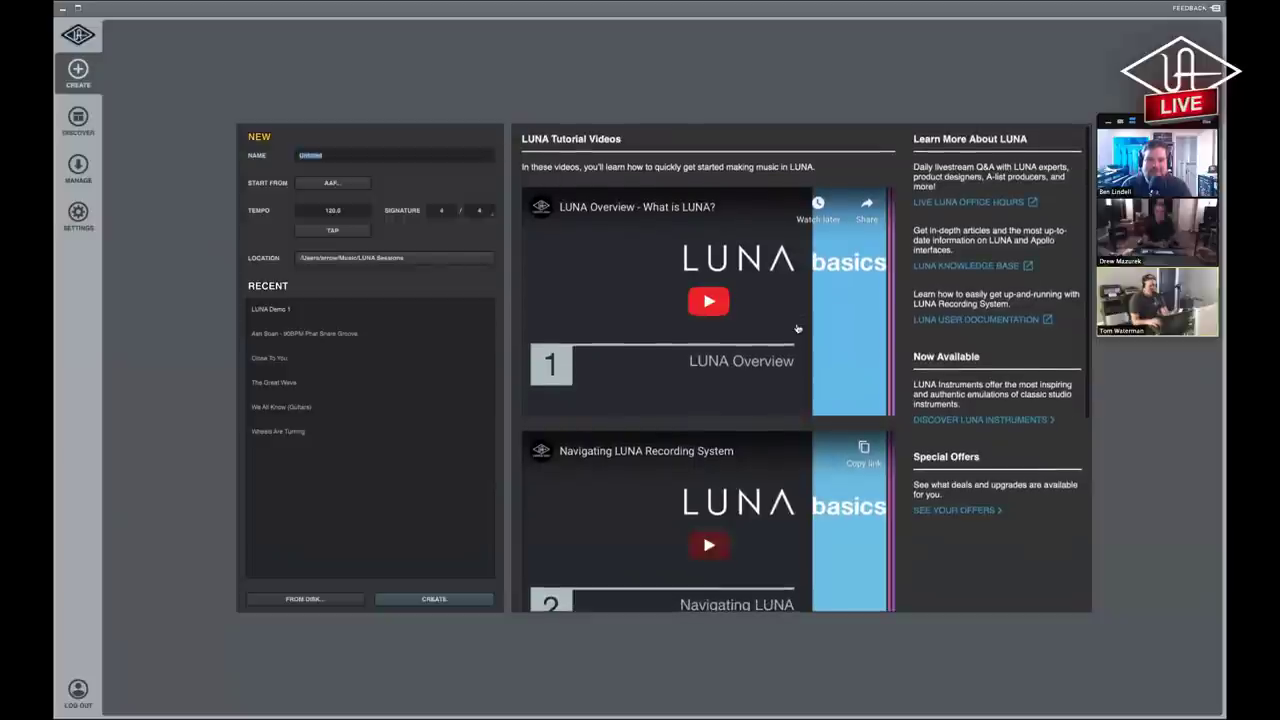
scroll(797, 328, down, 3)
scroll(797, 328, down, 2)
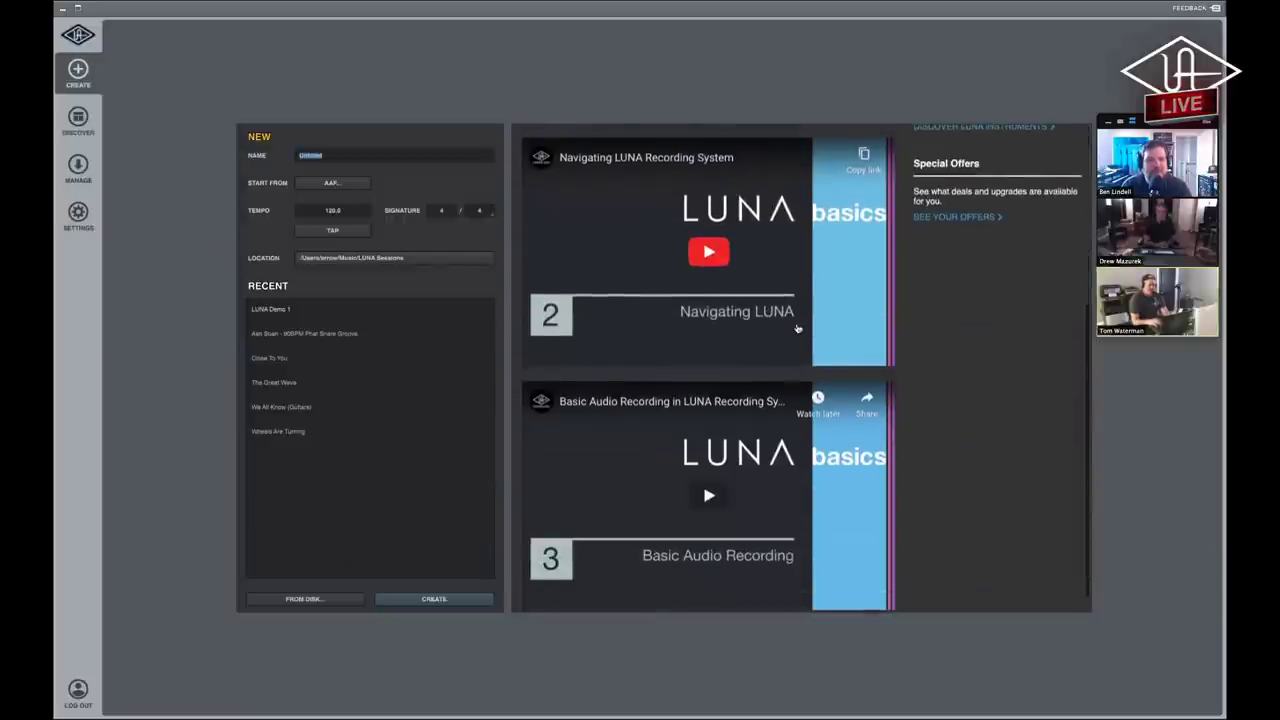
scroll(945, 294, up, 5)
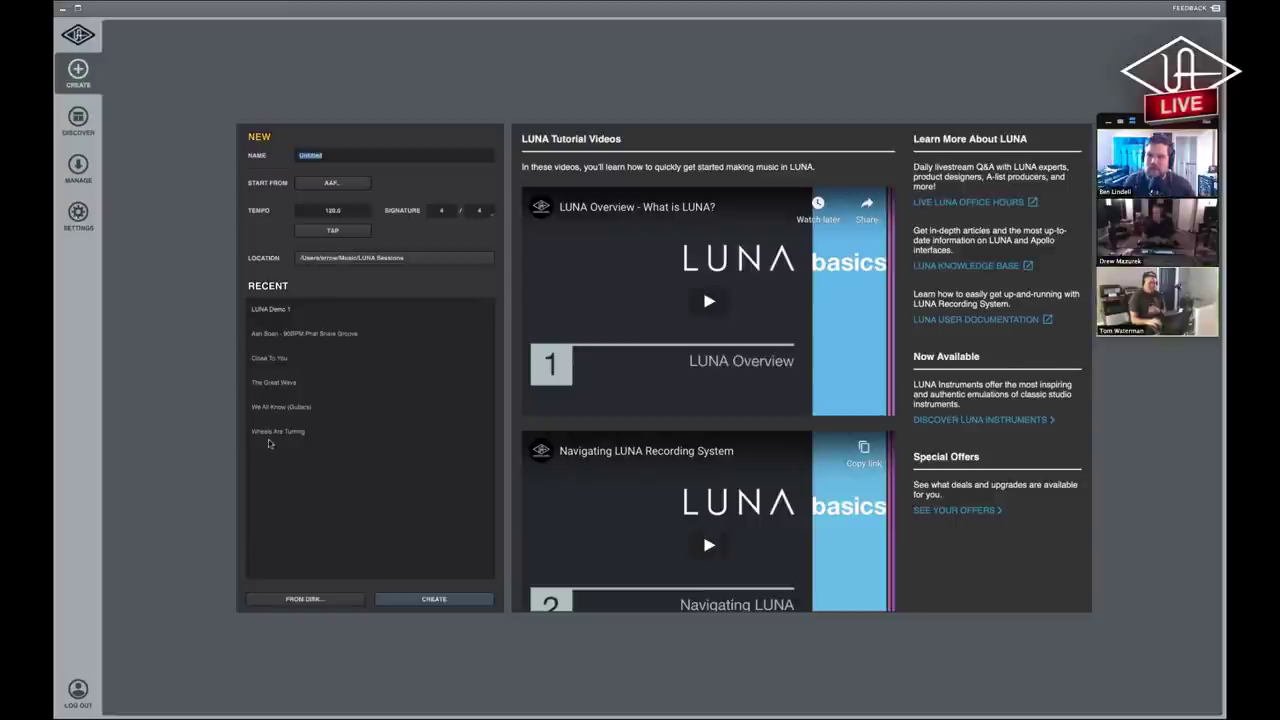
Select the recent session LUNA Demo 1, then view the Ravel offer in the Discover store and close it.
click(277, 311)
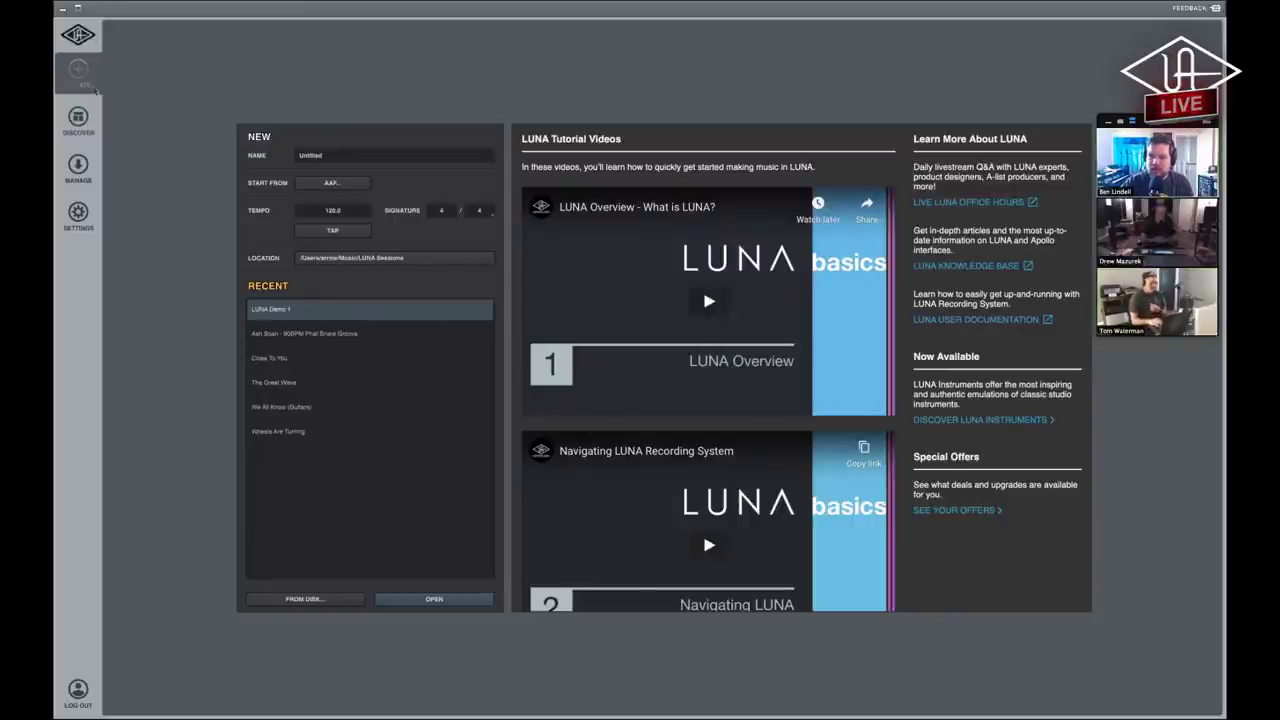
click(81, 126)
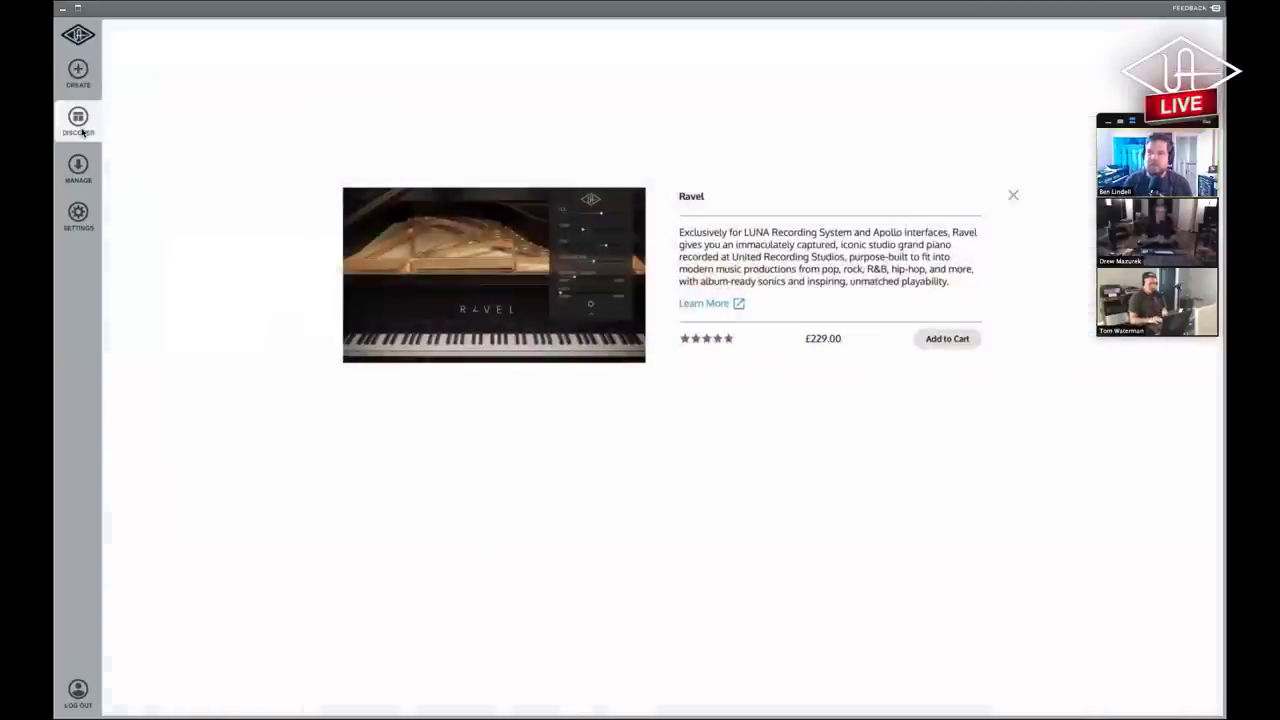
click(1013, 195)
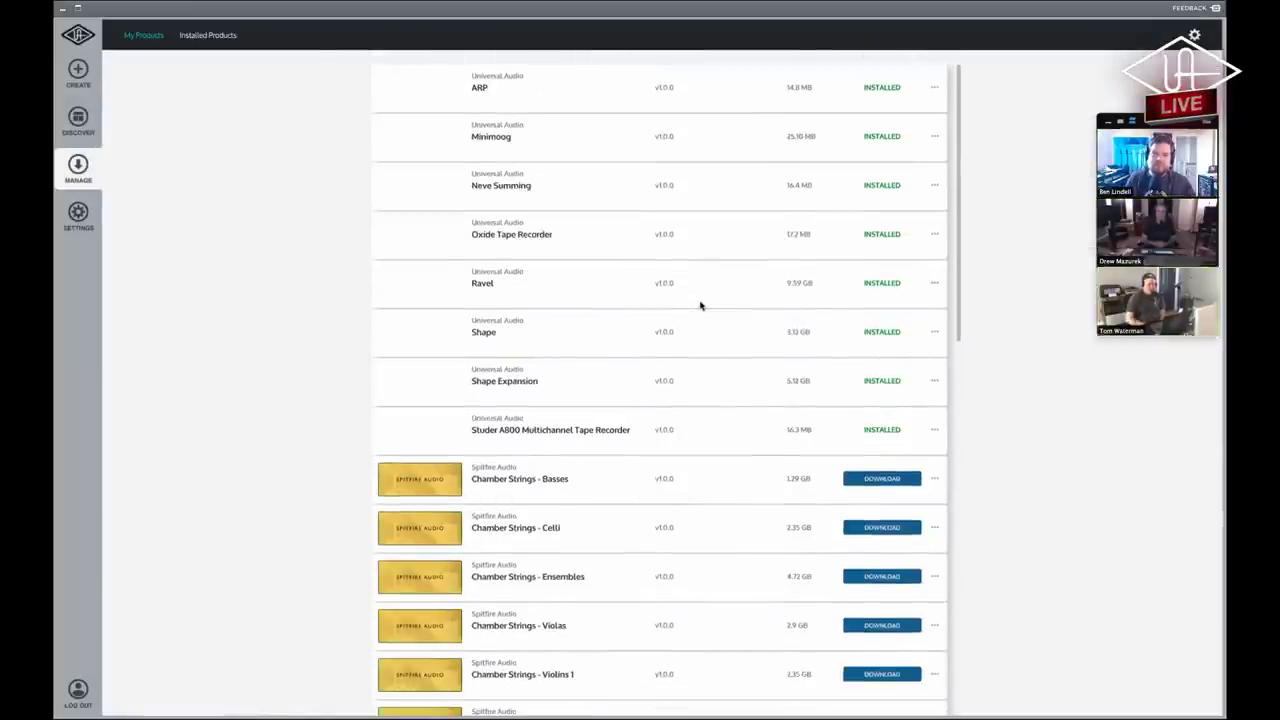
Review the owned LUNA products and their download states, including the options available for the Shape instrument.
scroll(860, 418, down, 2)
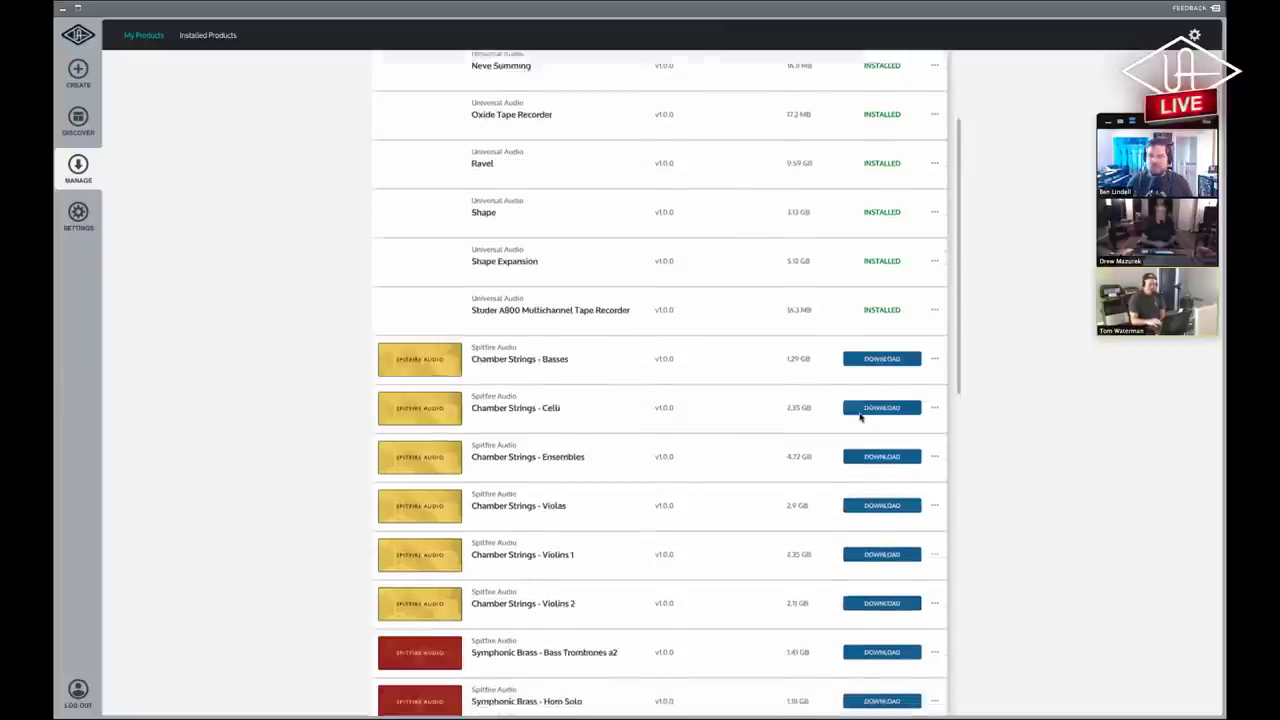
scroll(860, 418, down, 5)
scroll(857, 430, up, 6)
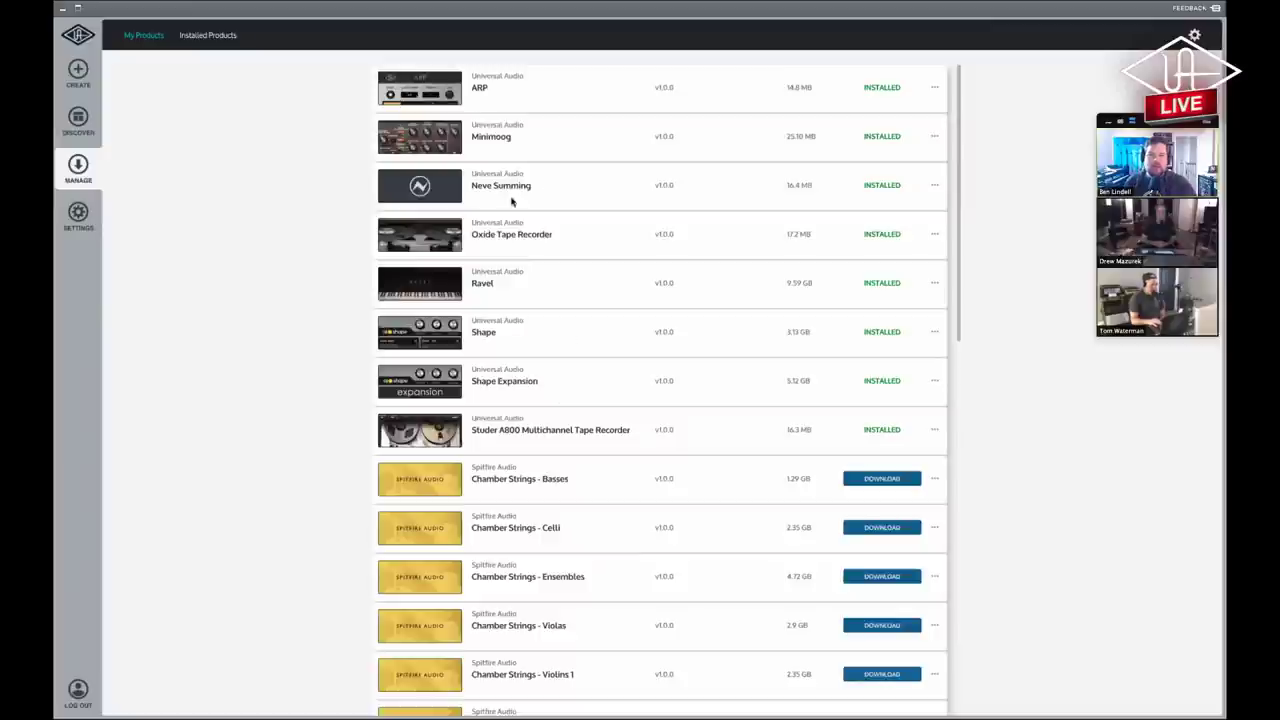
click(78, 217)
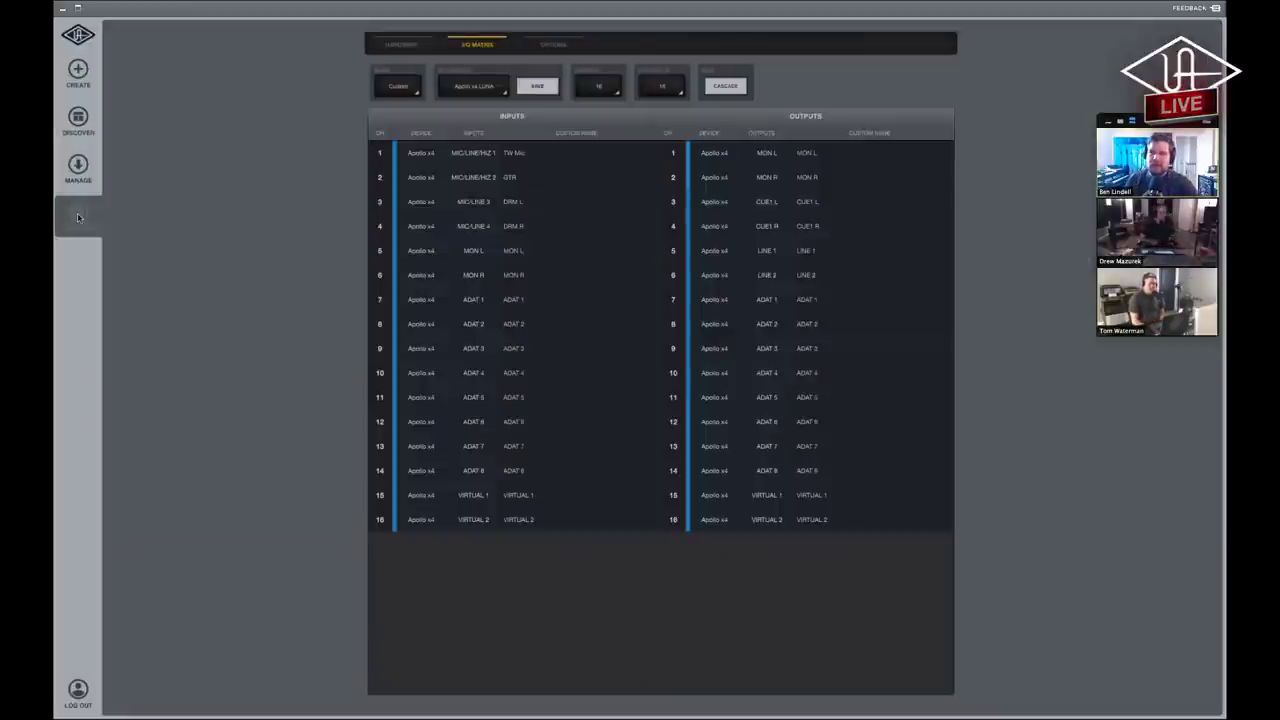
click(79, 186)
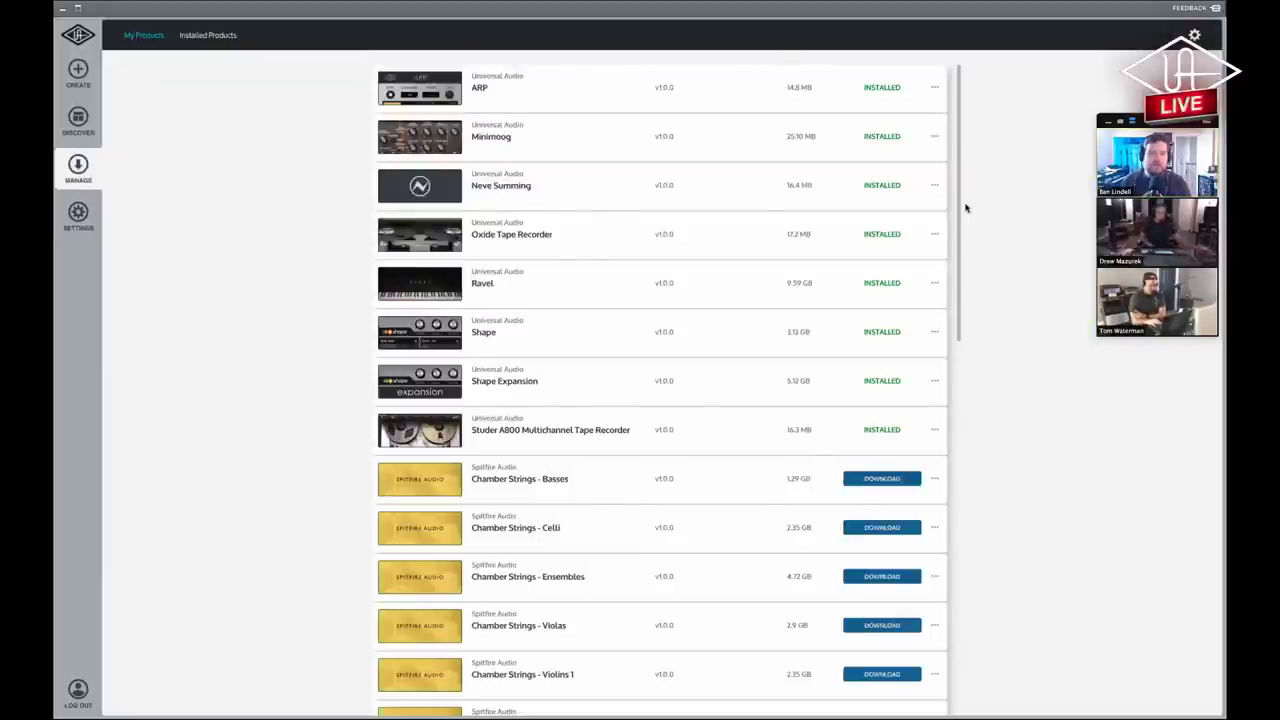
click(934, 331)
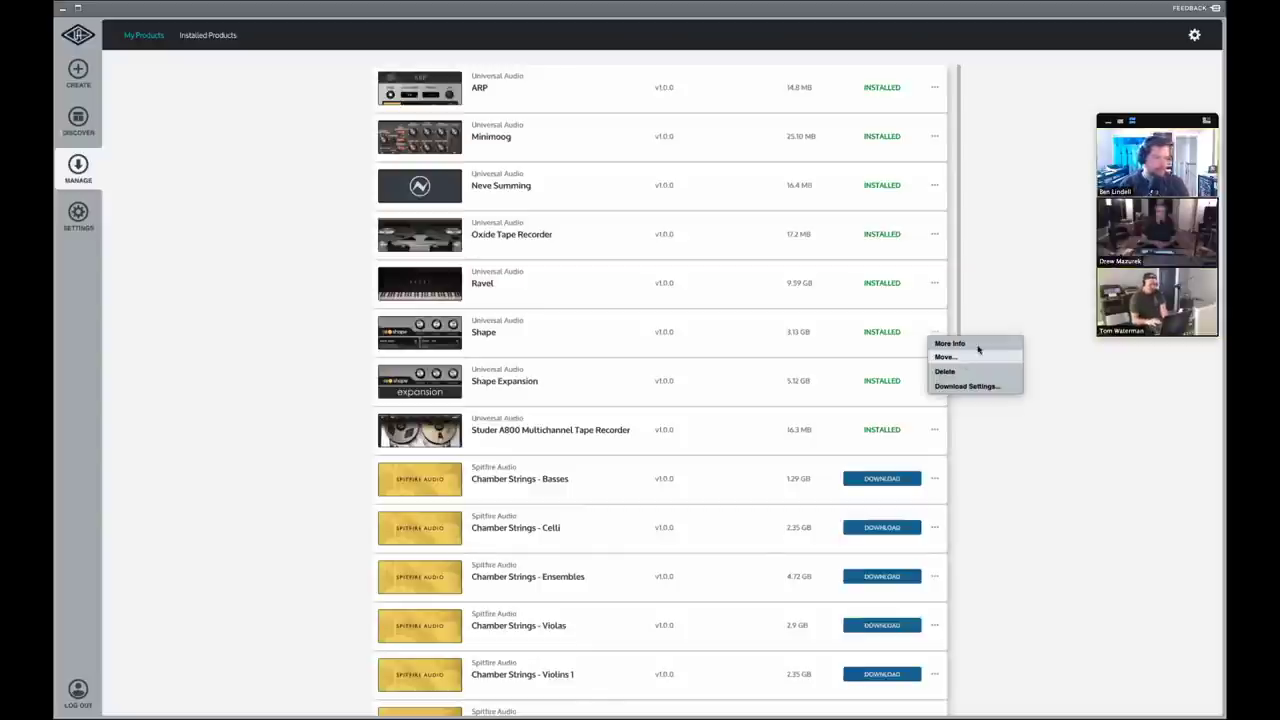
View the Apollo x4 hardware settings and the I/O matrix of inputs and outputs.
click(78, 215)
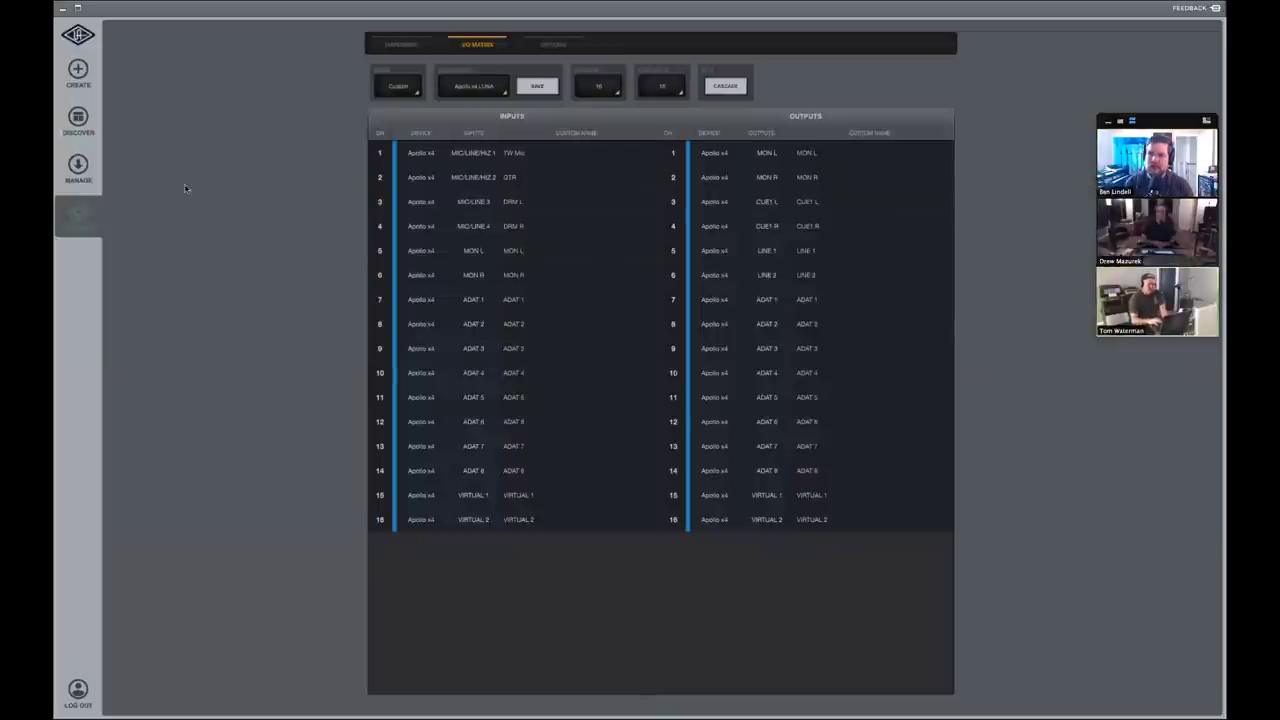
click(401, 46)
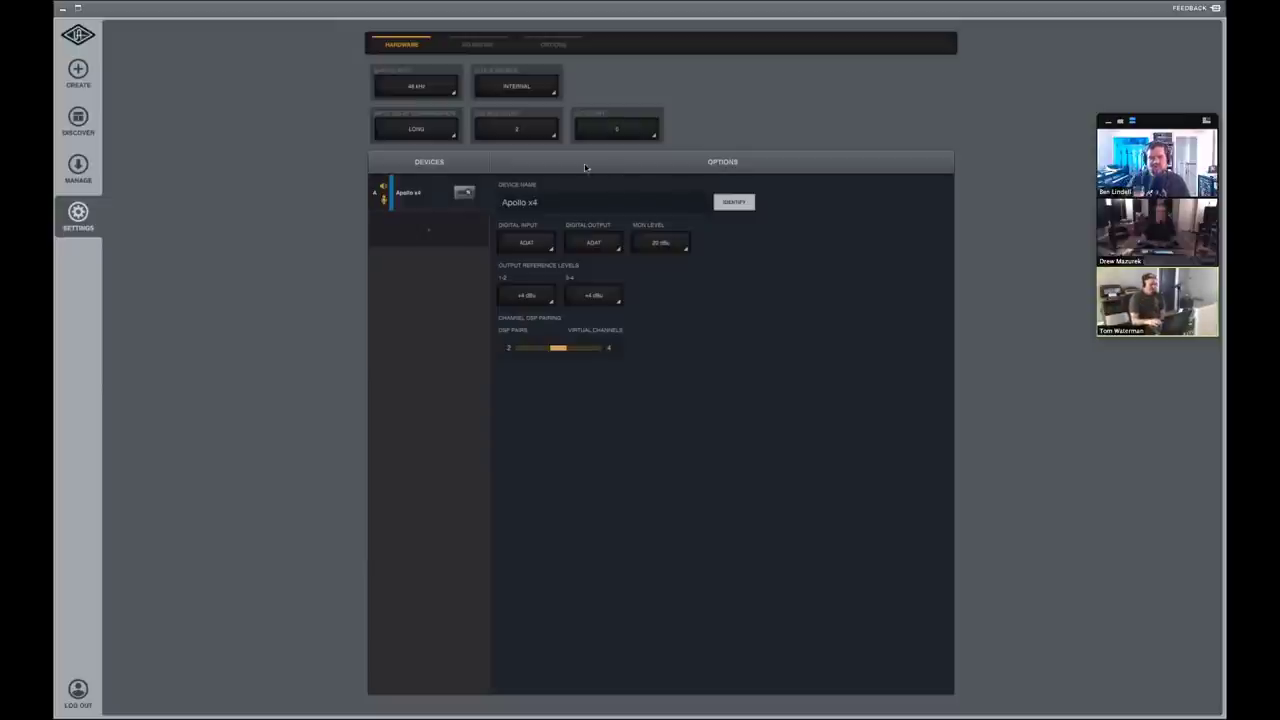
click(479, 45)
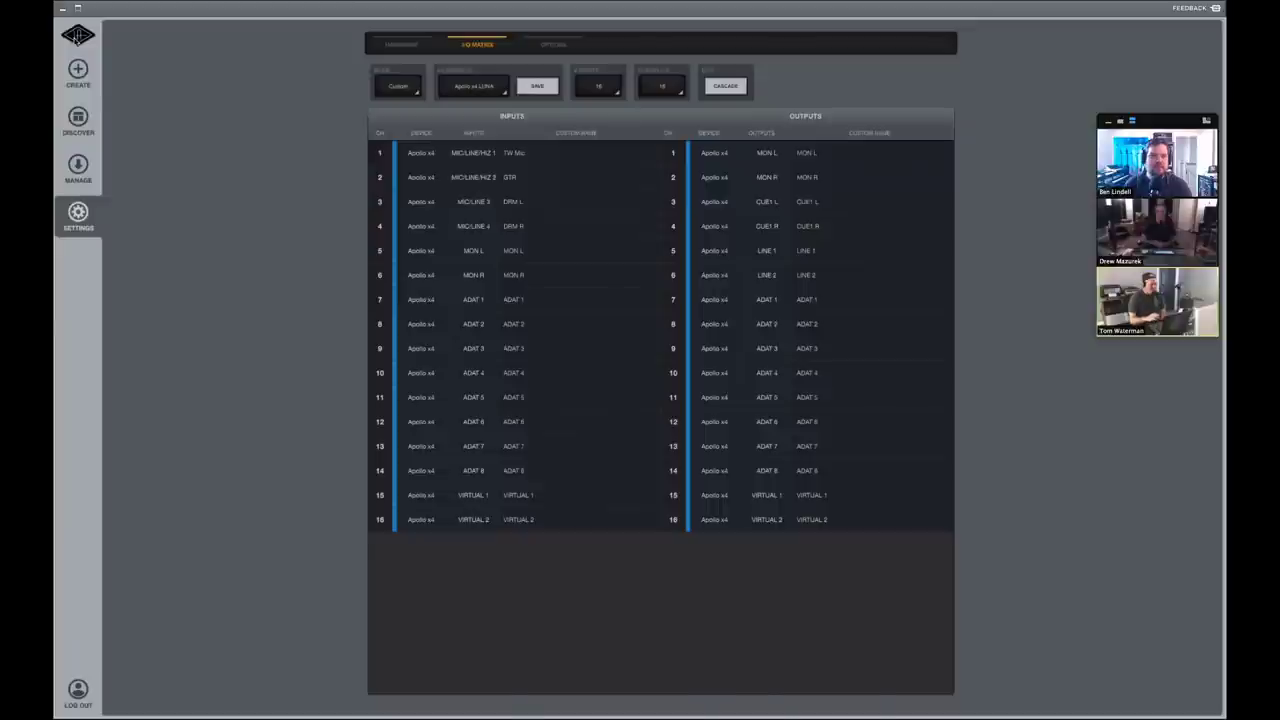
Return to the session start page and open the selected LUNA Demo 1 session.
click(78, 36)
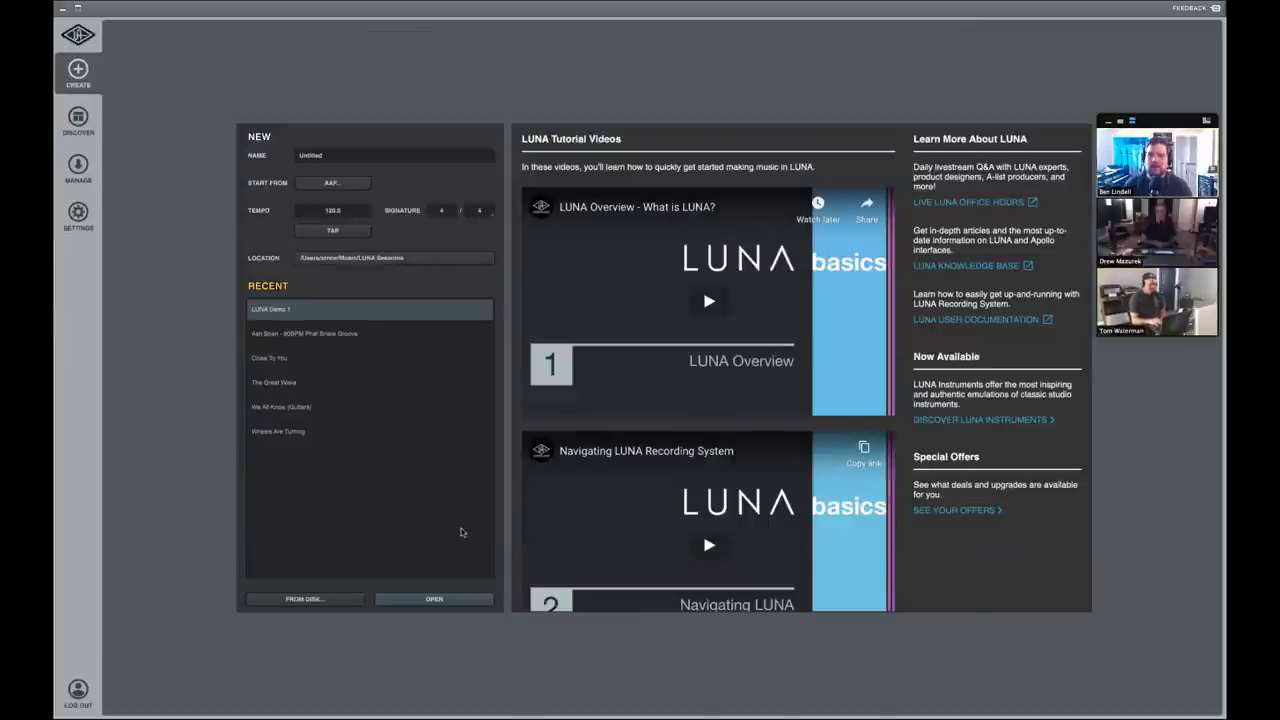
click(444, 598)
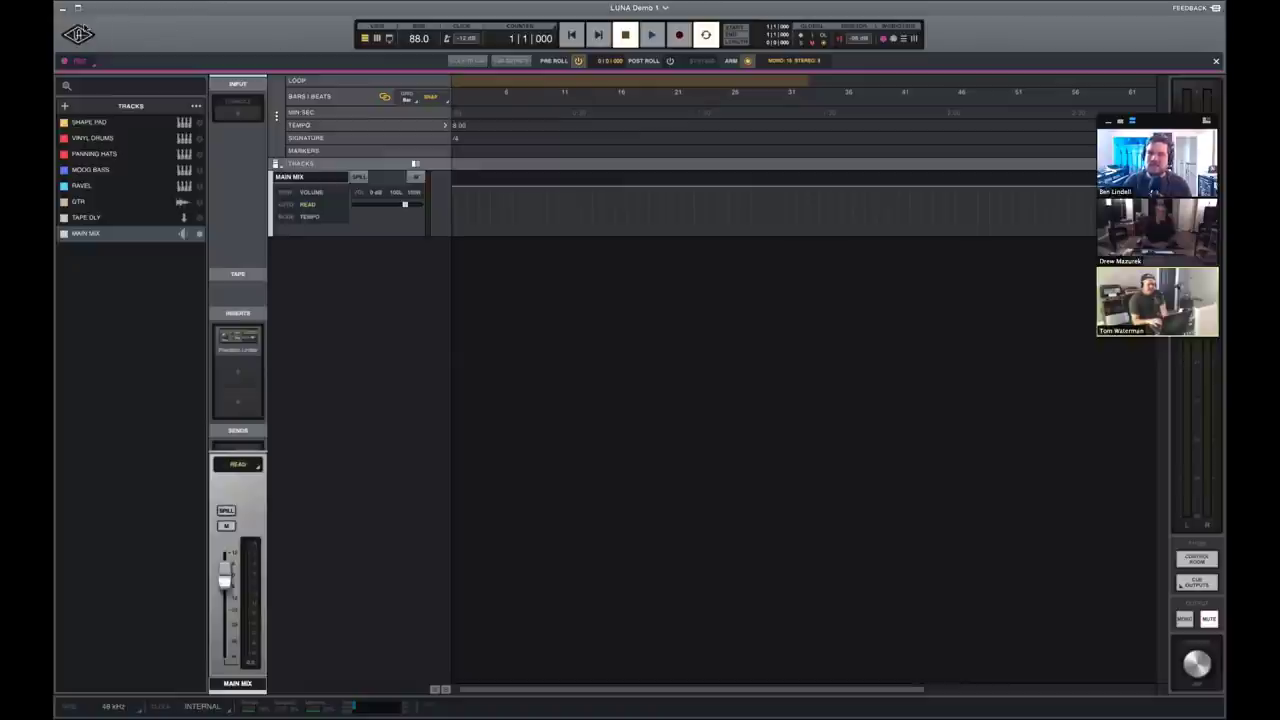
click(78, 36)
click(113, 37)
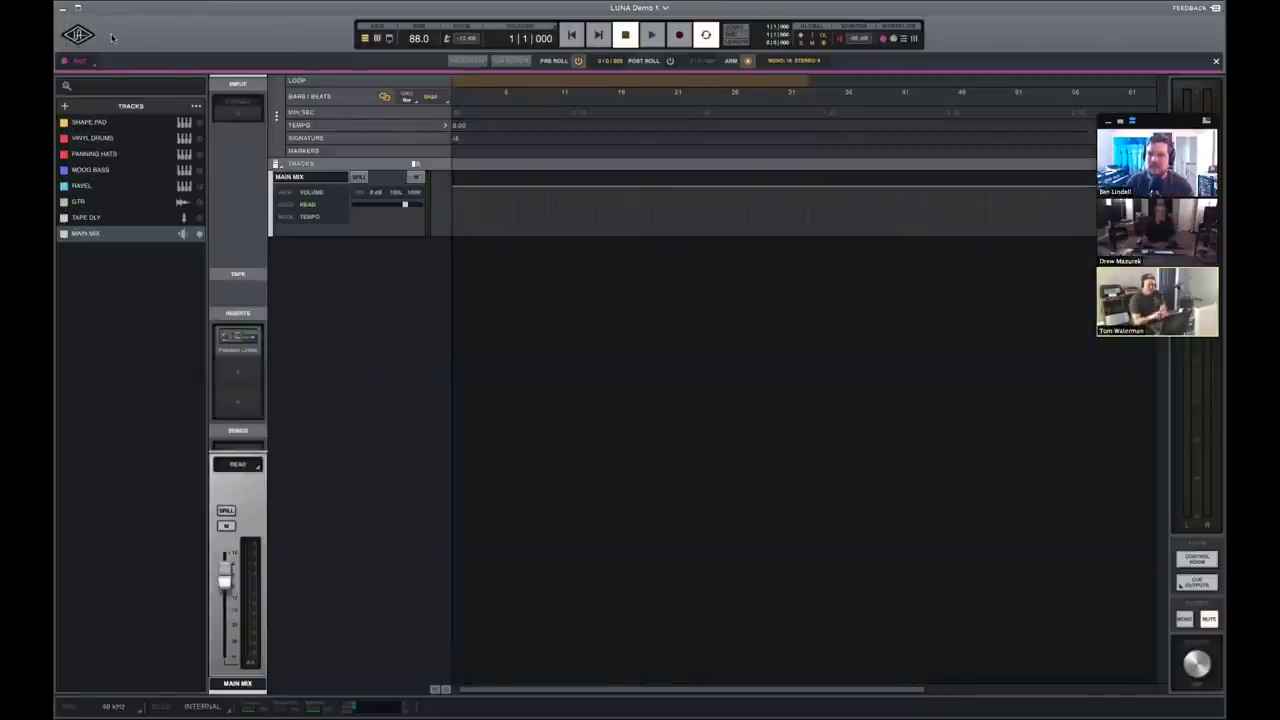
Switch repeatedly between the Timeline and Mixer displays to compare the session's two main views.
click(366, 41)
click(366, 41)
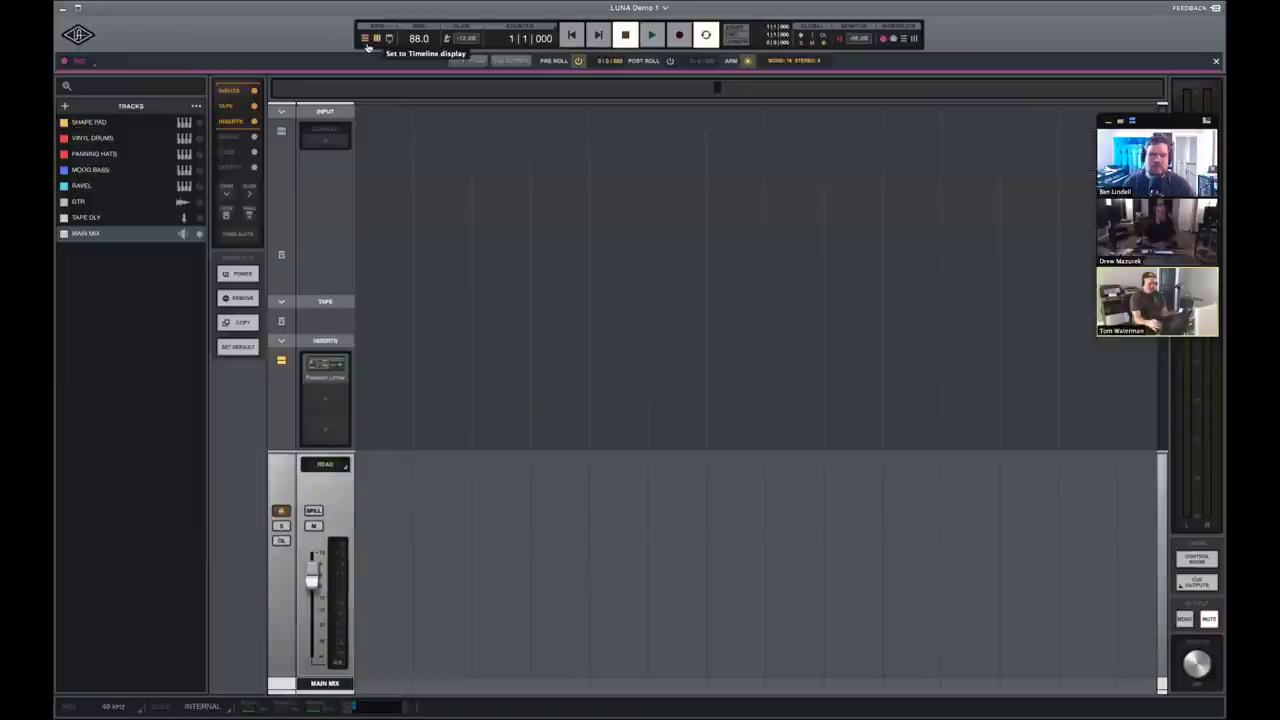
click(366, 41)
click(366, 41)
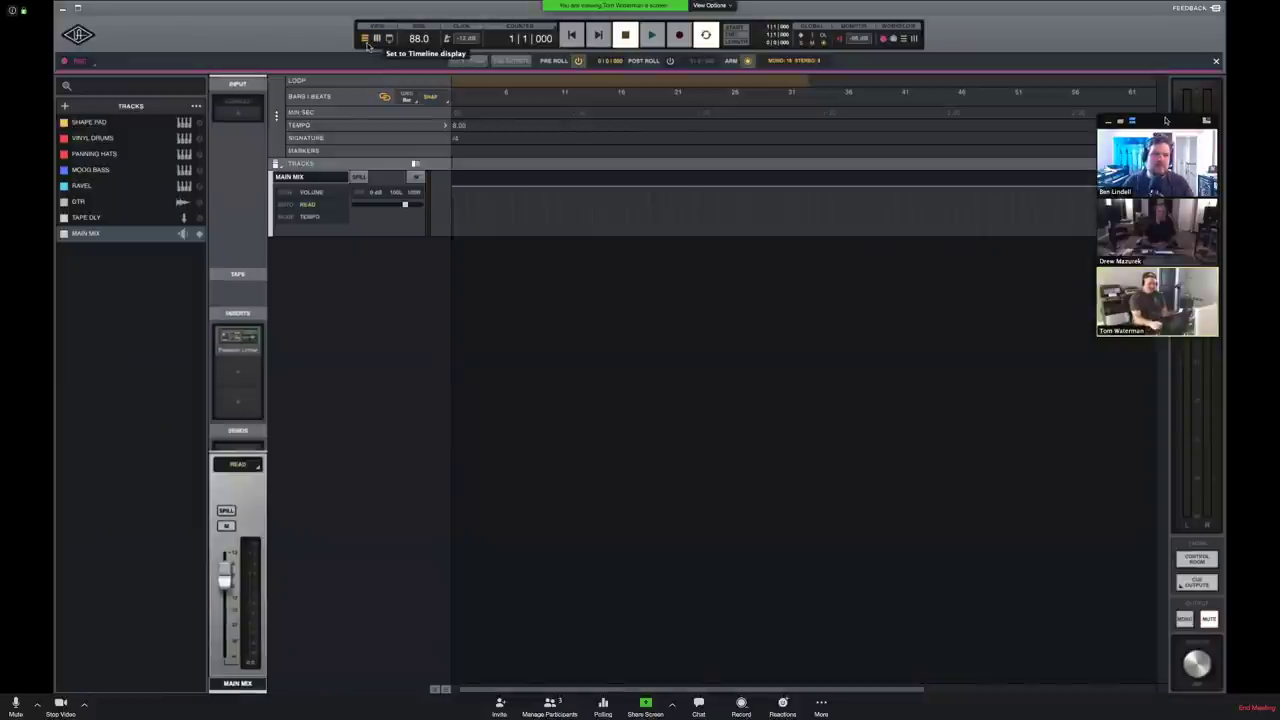
click(366, 41)
drag(1168, 122, 1119, 129)
click(366, 41)
click(366, 41)
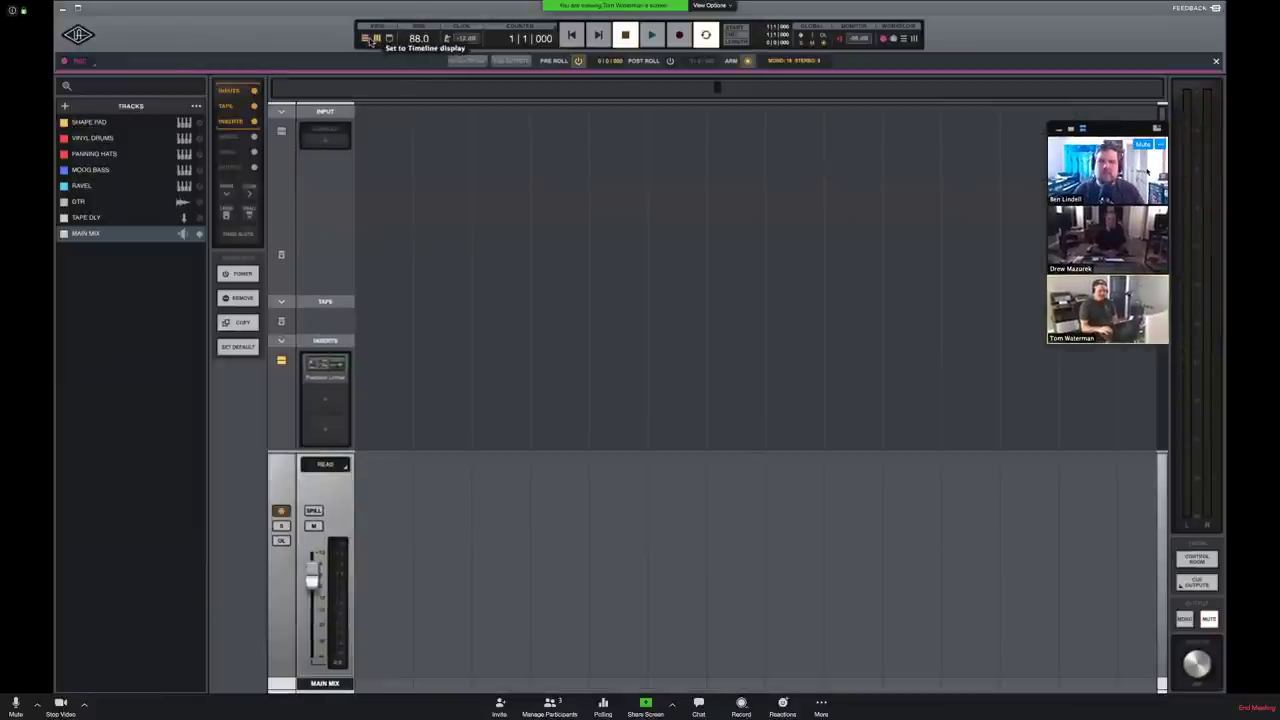
click(366, 41)
click(366, 41)
click(367, 41)
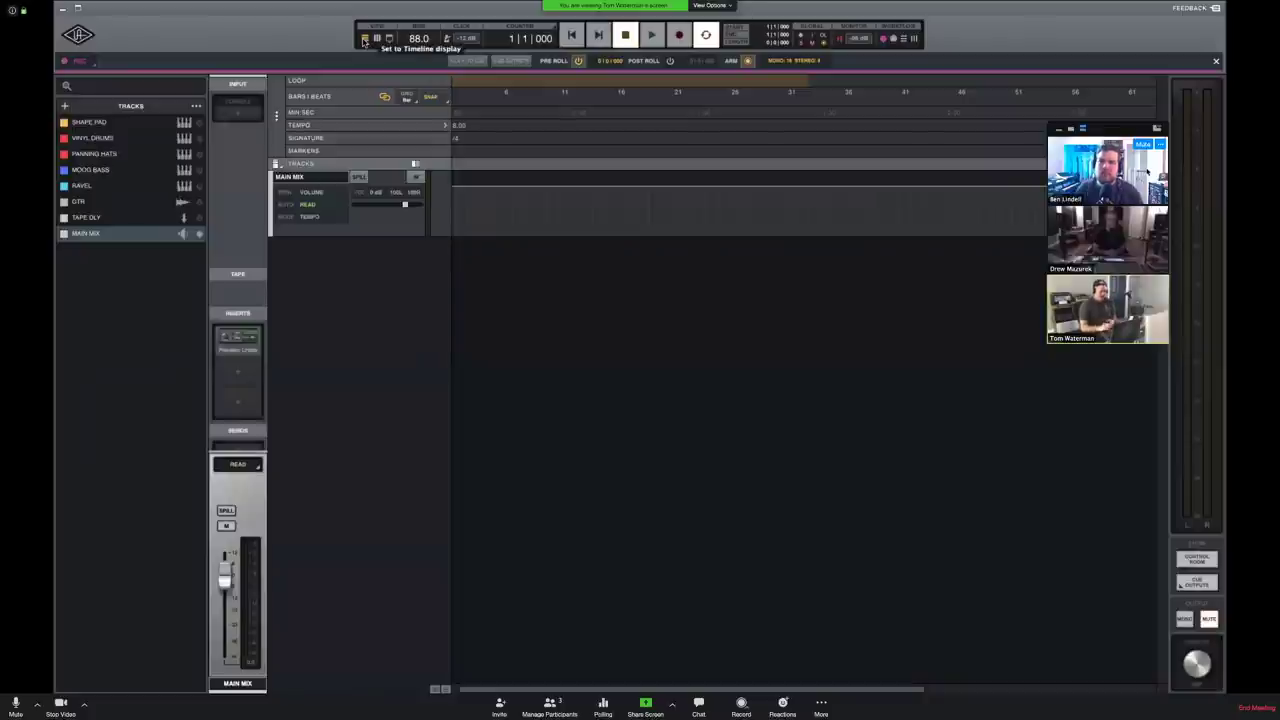
click(377, 38)
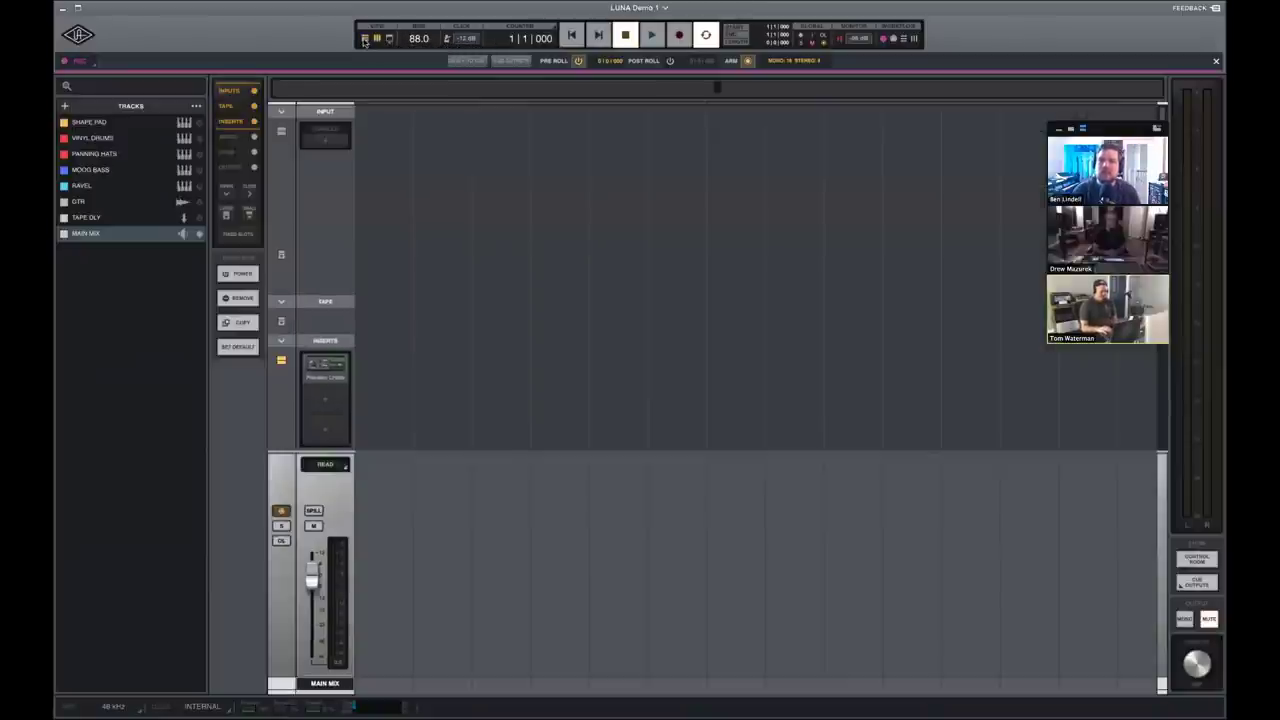
Show the display options in the Timeline view and toggle the Tracks browser off and back on.
click(390, 39)
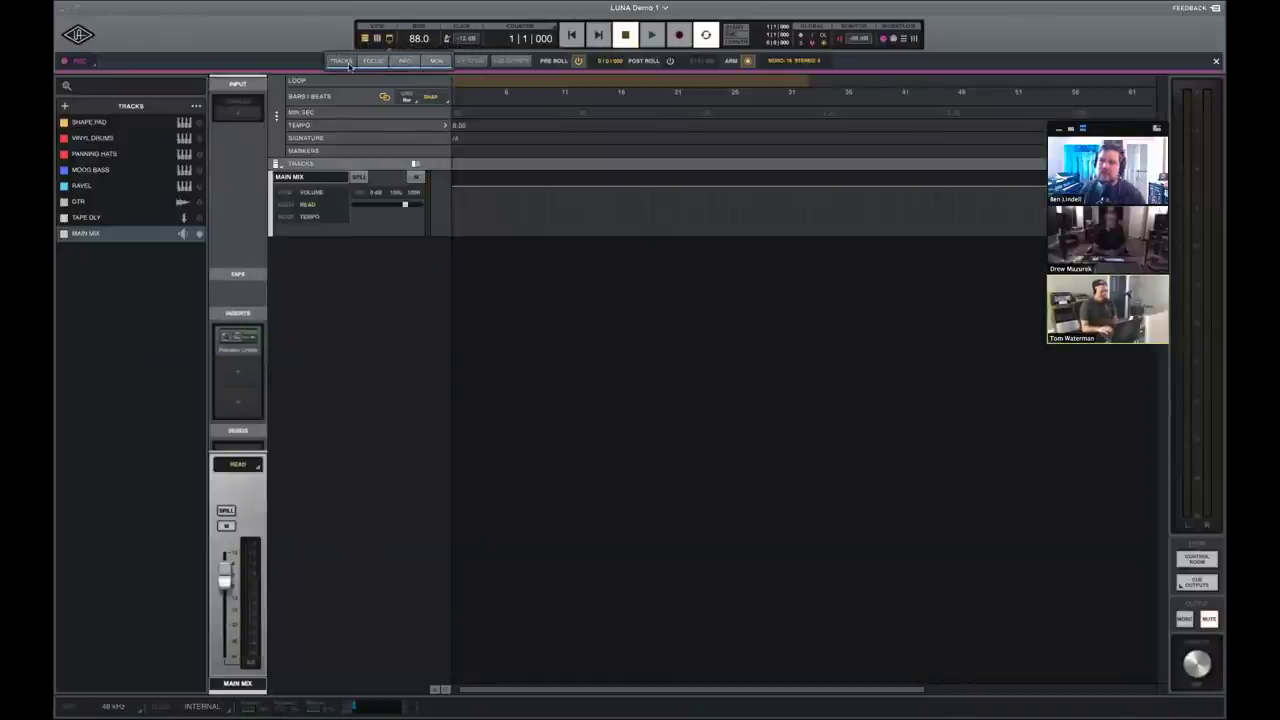
click(341, 61)
click(341, 61)
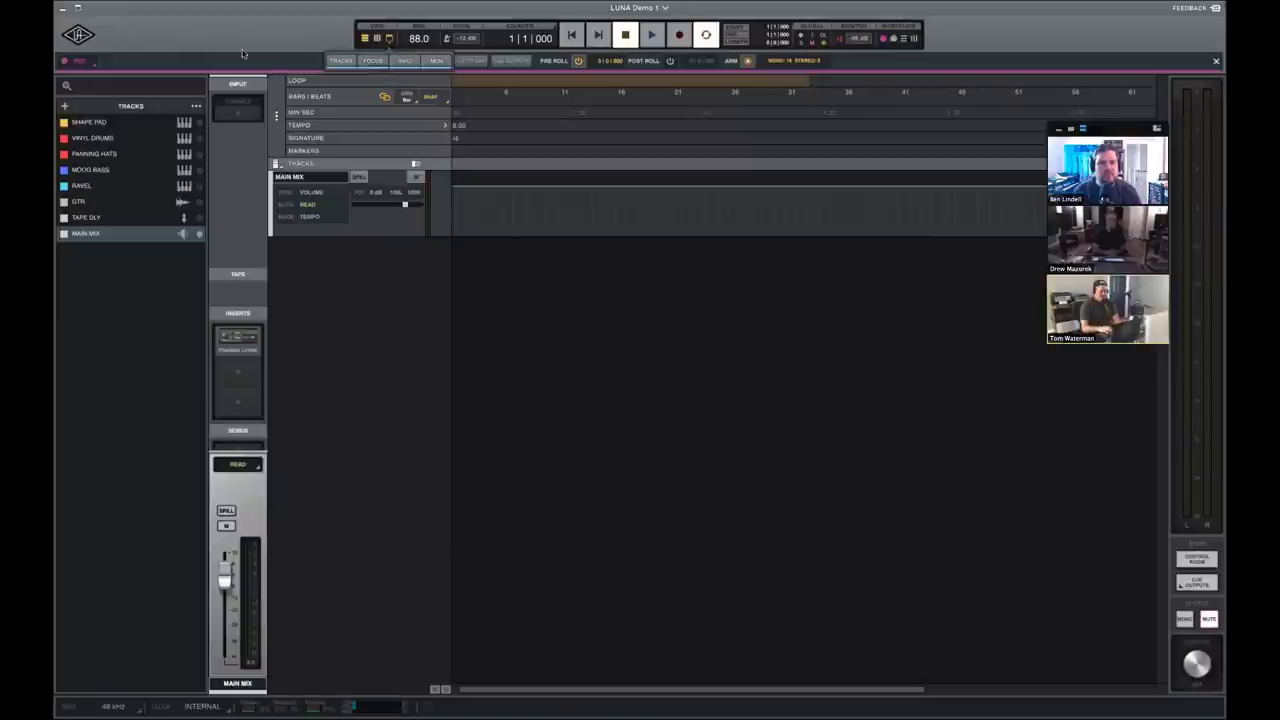
Examine the Main Mix channel strip from its input, tape and inserts through sends and cues to the output.
scroll(237, 158, down, 5)
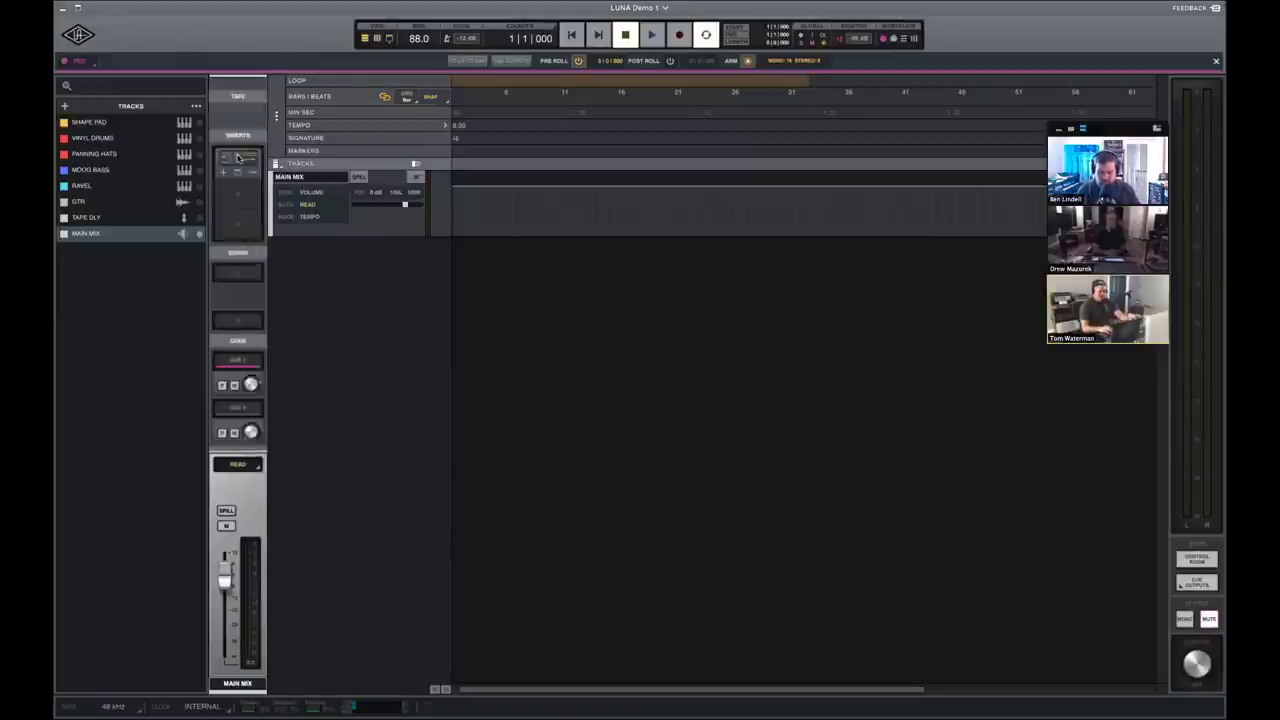
scroll(237, 158, up, 5)
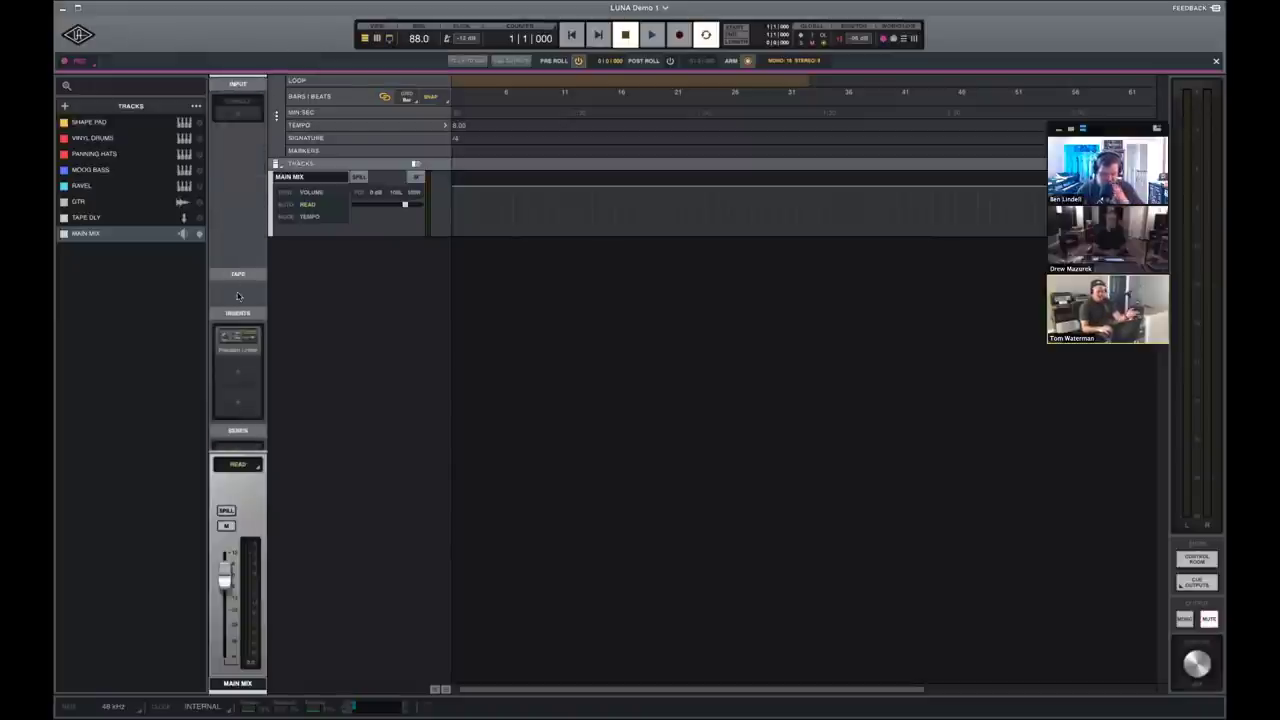
scroll(238, 197, down, 5)
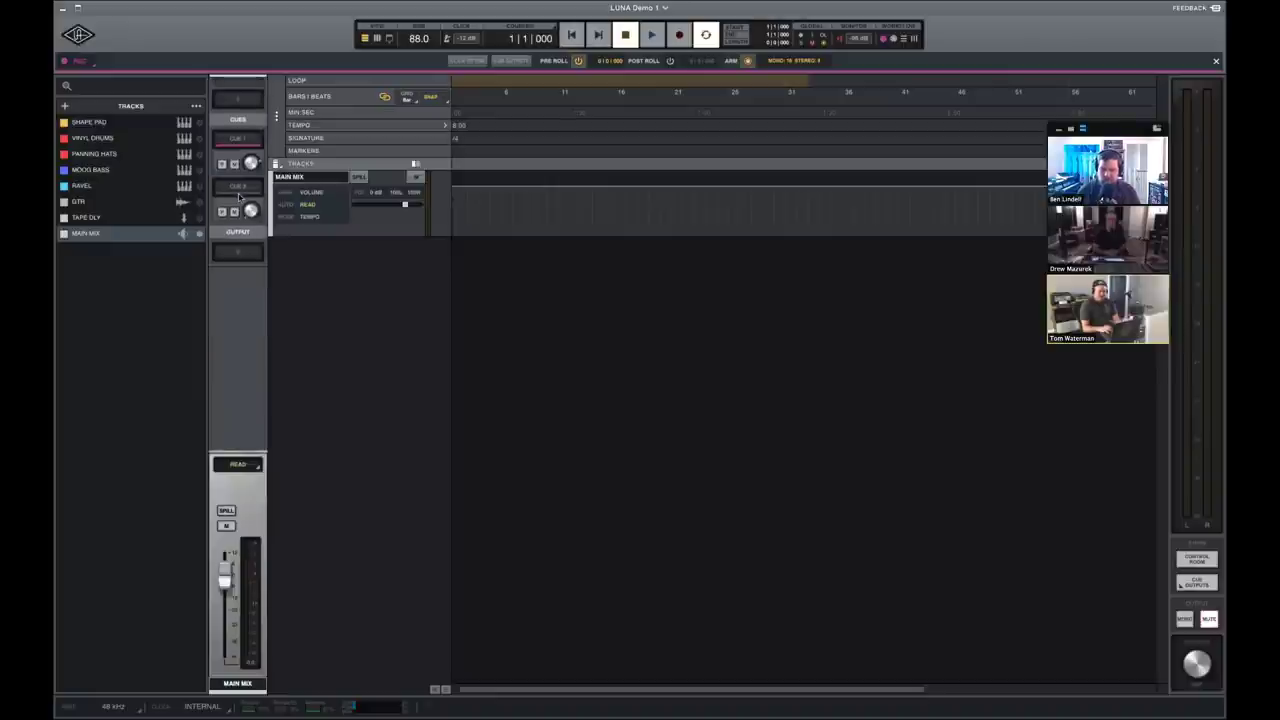
scroll(238, 197, up, 5)
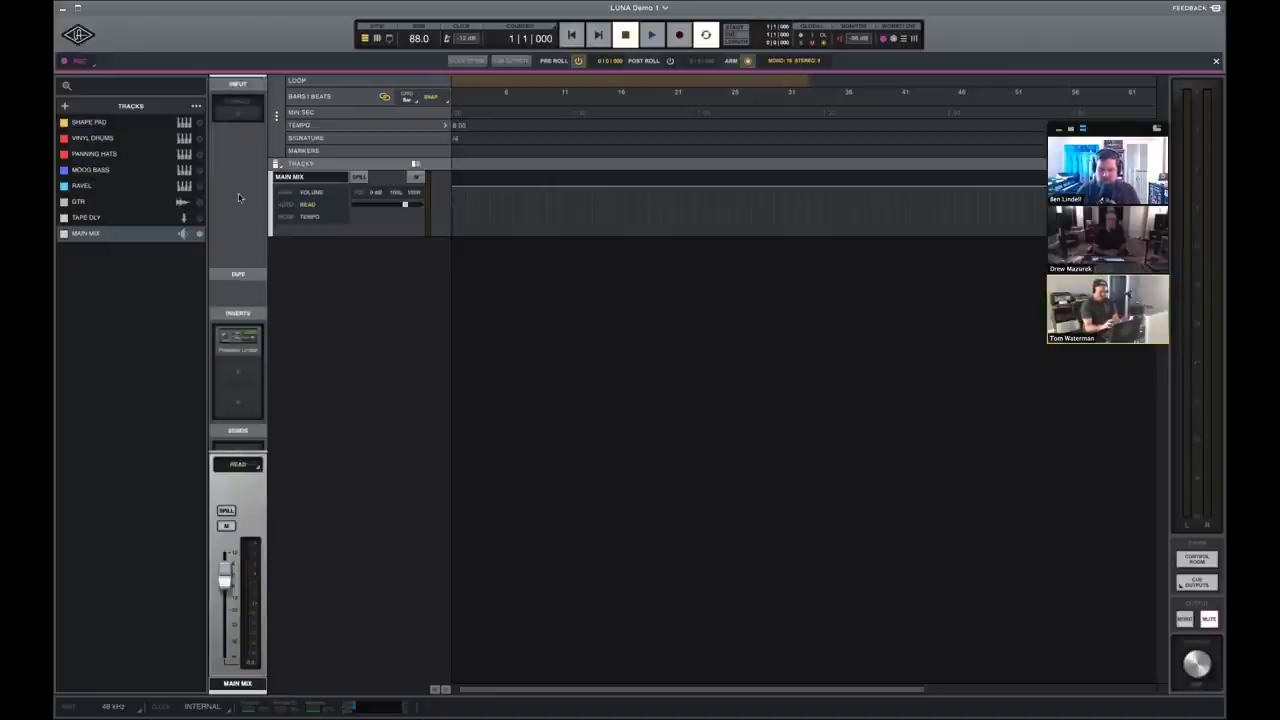
Try to open a new alternate window for the session.
click(392, 1)
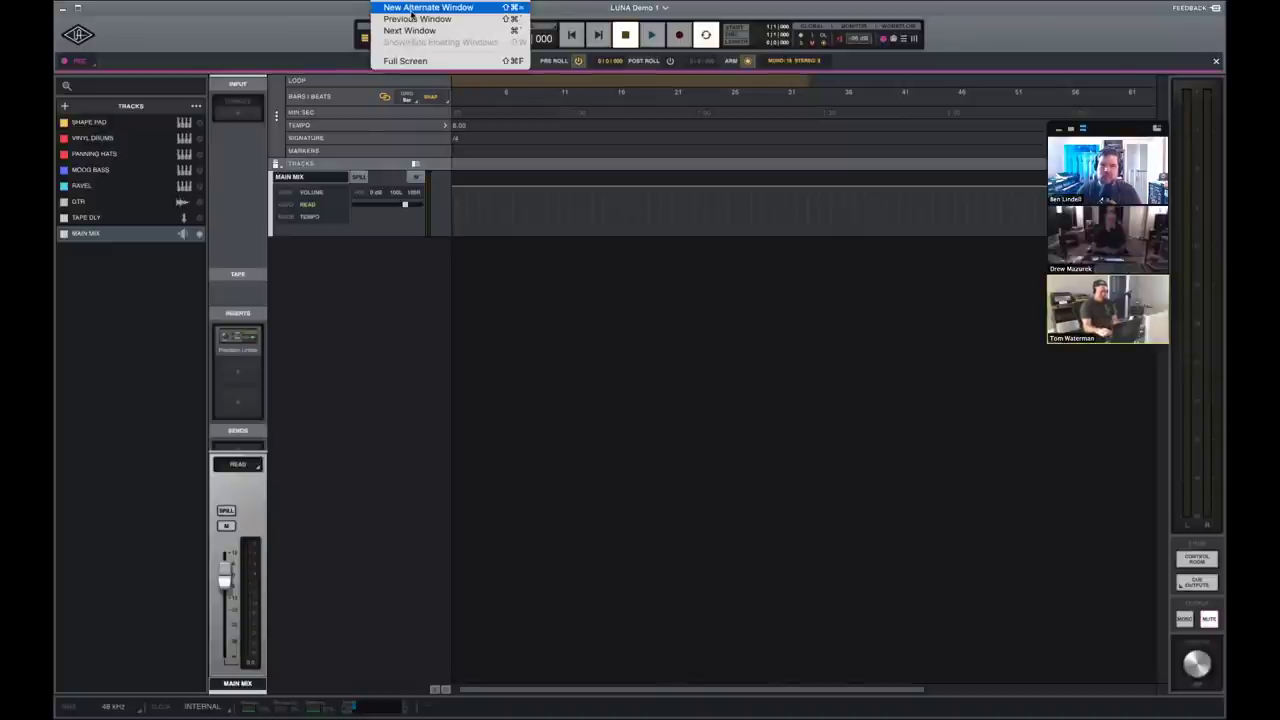
click(412, 8)
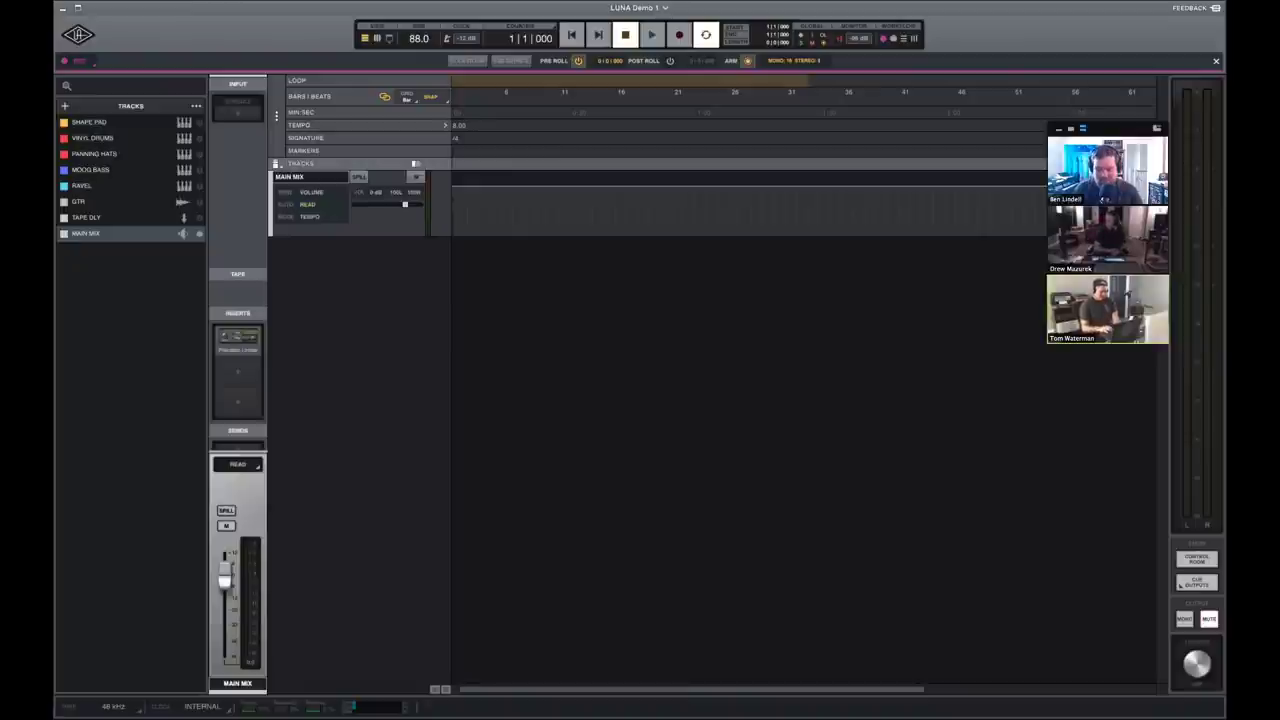
click(201, 125)
click(201, 128)
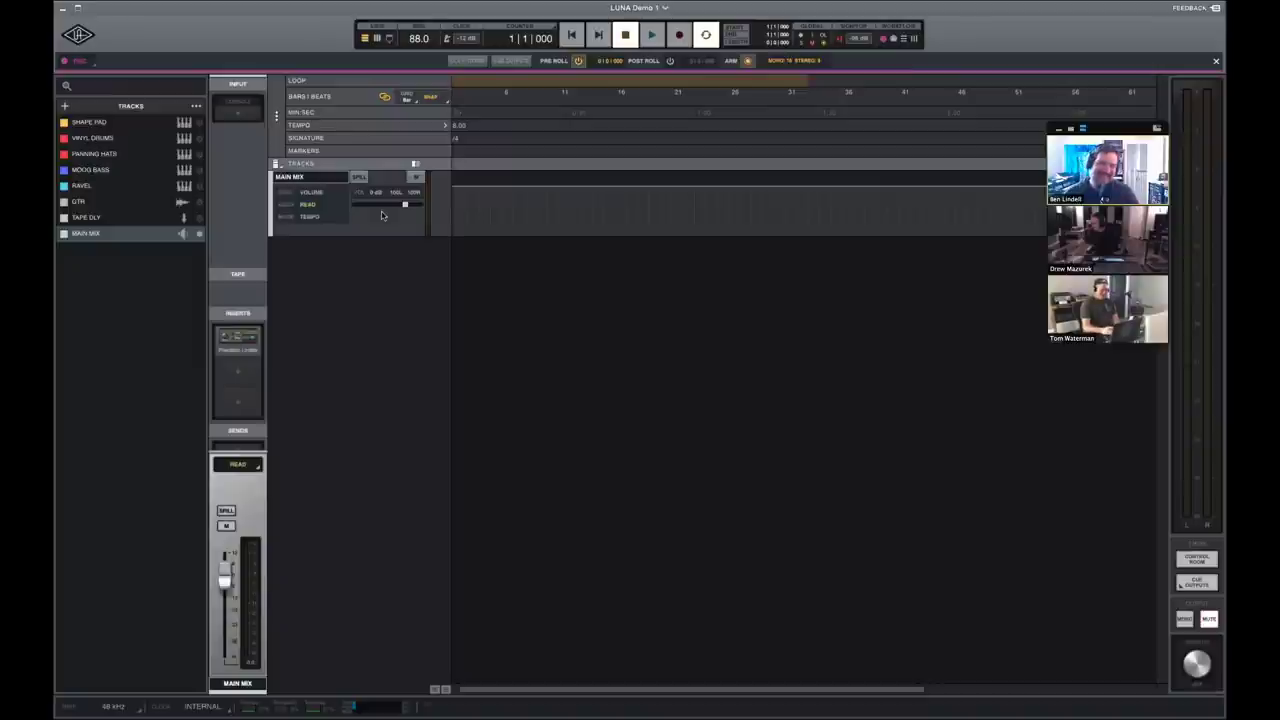
Create one stereo instrument track using the Shape instrument and move its plug-in window clear of the track controls.
key(super+shift+n)
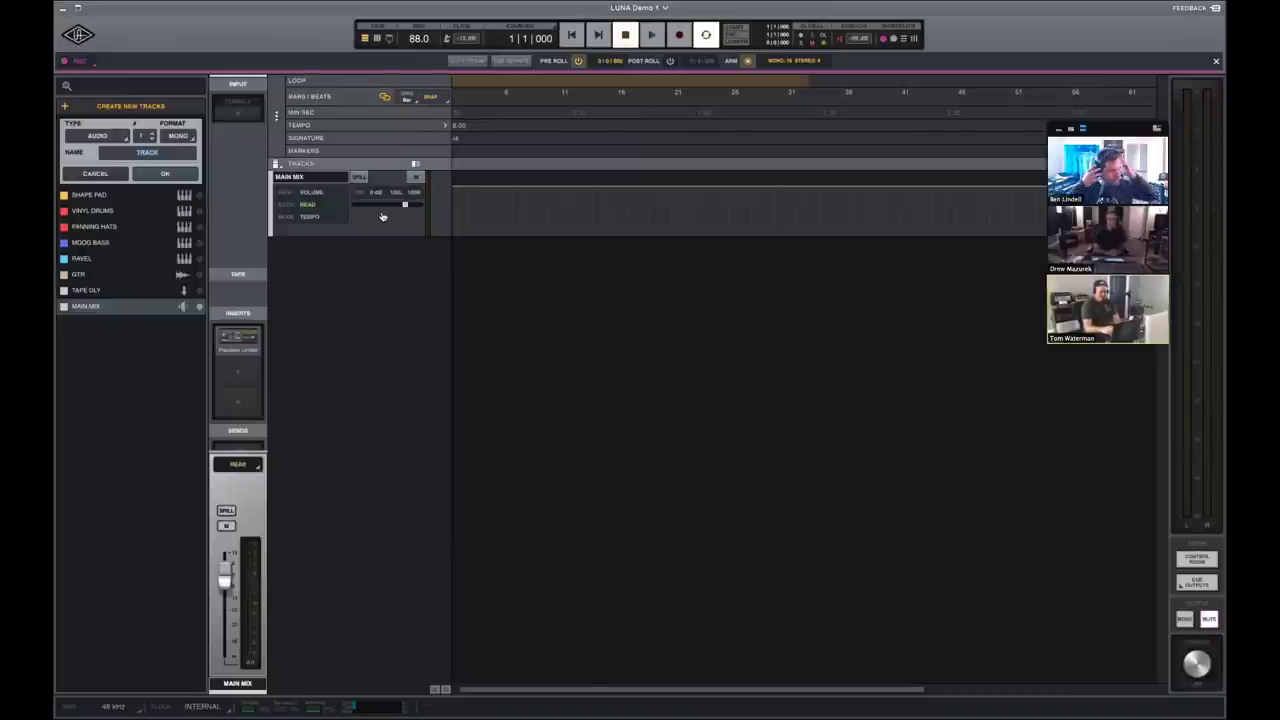
click(119, 82)
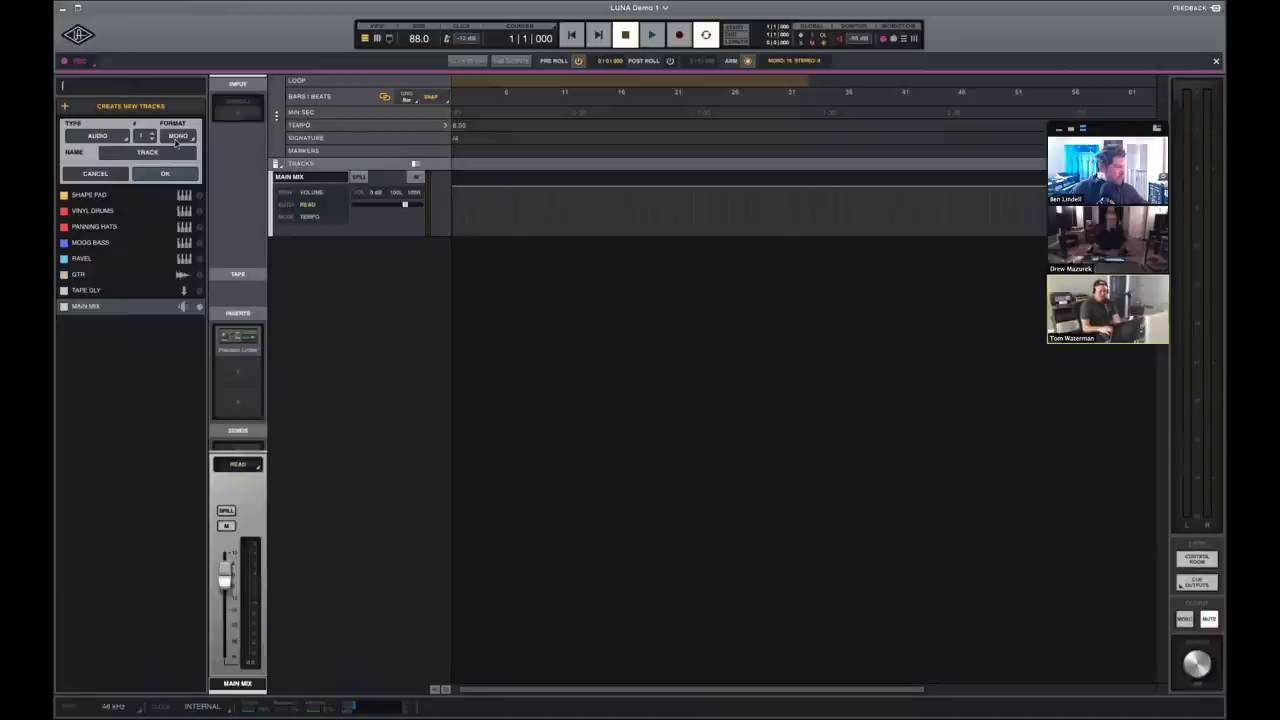
click(99, 140)
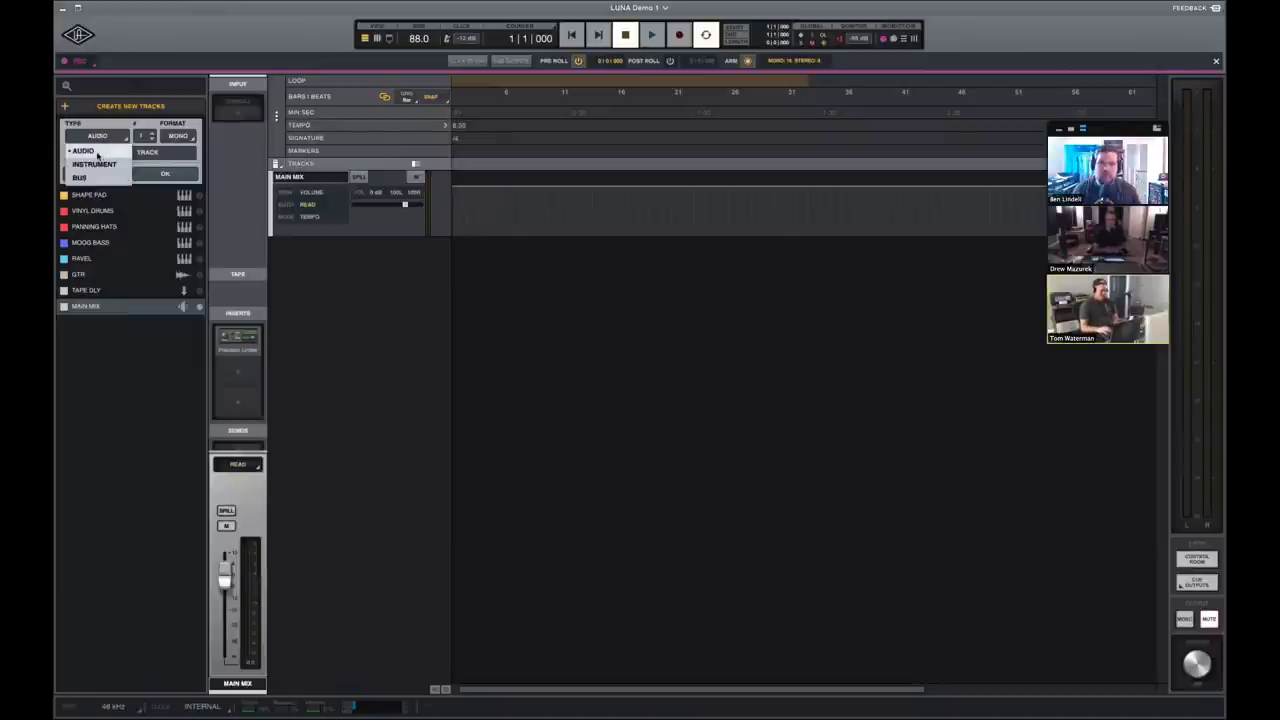
click(127, 153)
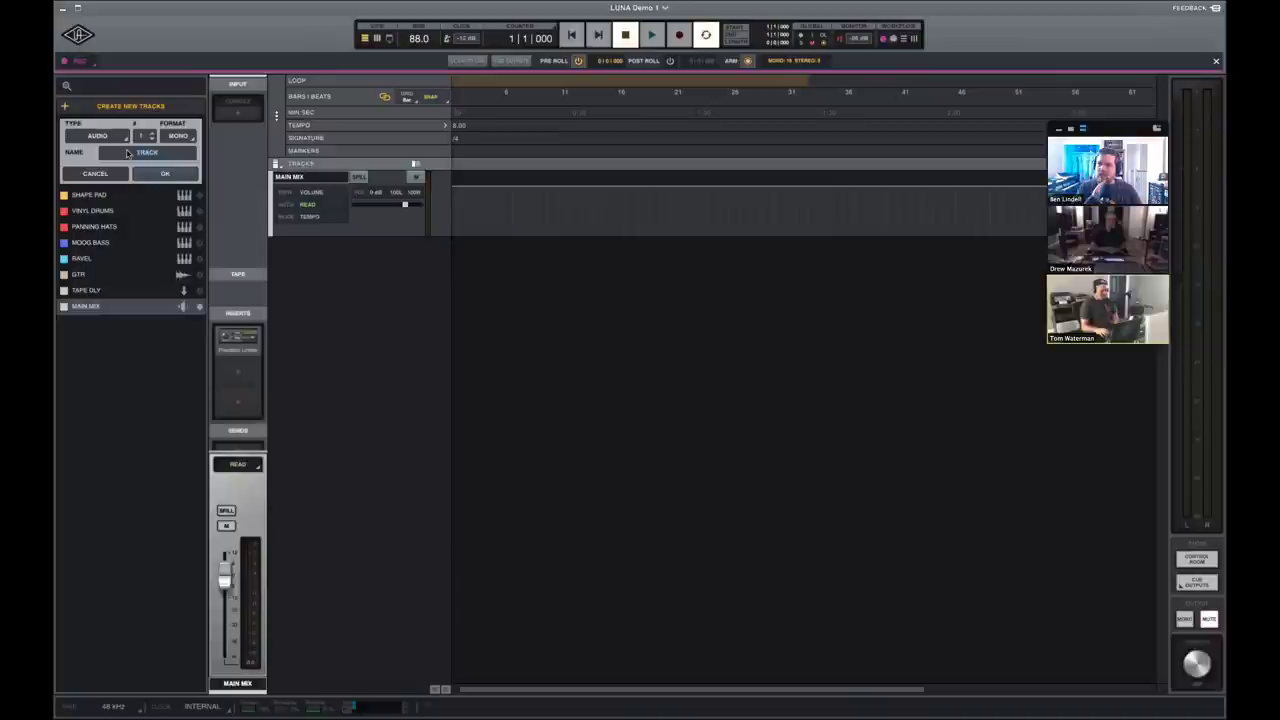
key(Down)
drag(127, 151, 165, 152)
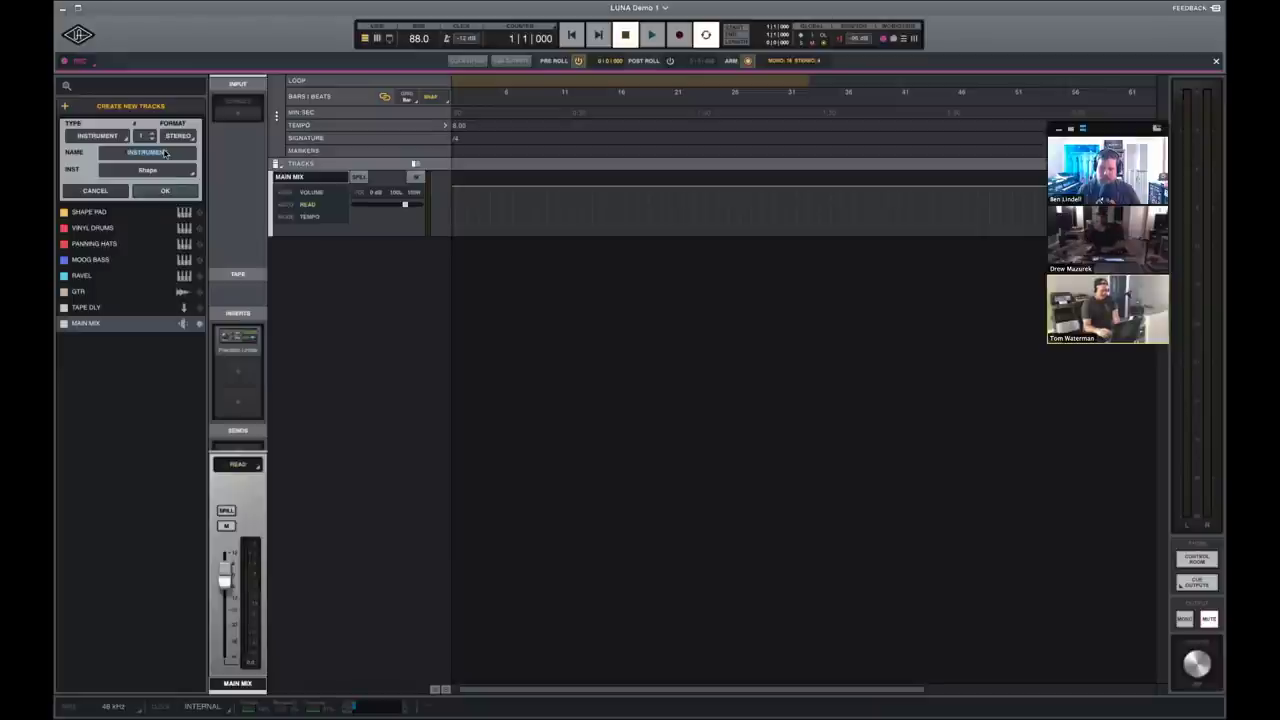
key(Return)
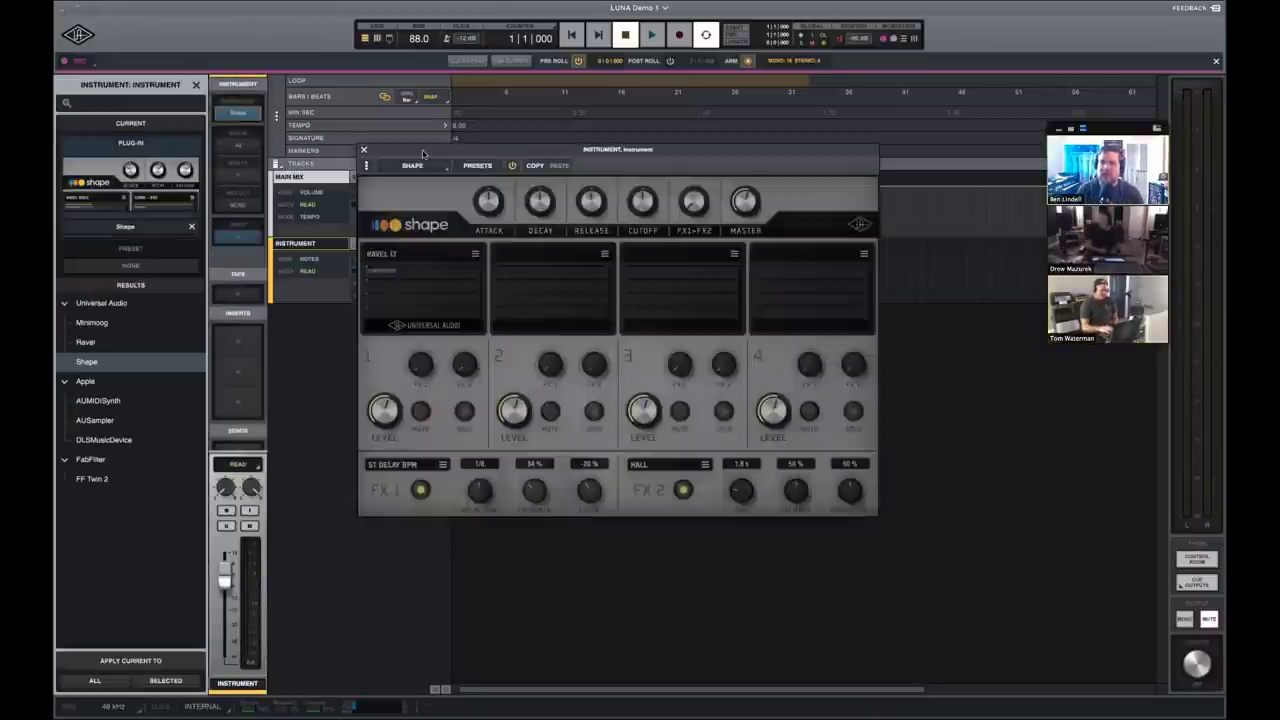
drag(422, 150, 552, 190)
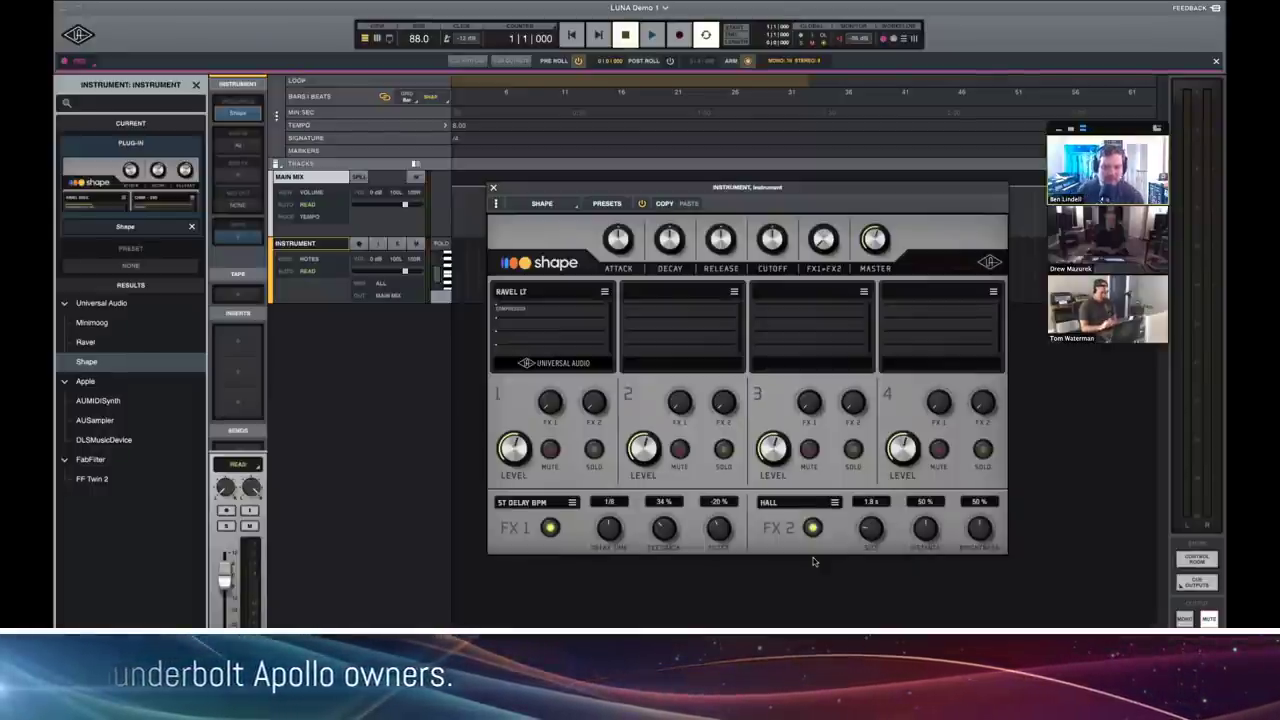
Browse Shape's effect types and the sound categories available for Part 1.
click(571, 503)
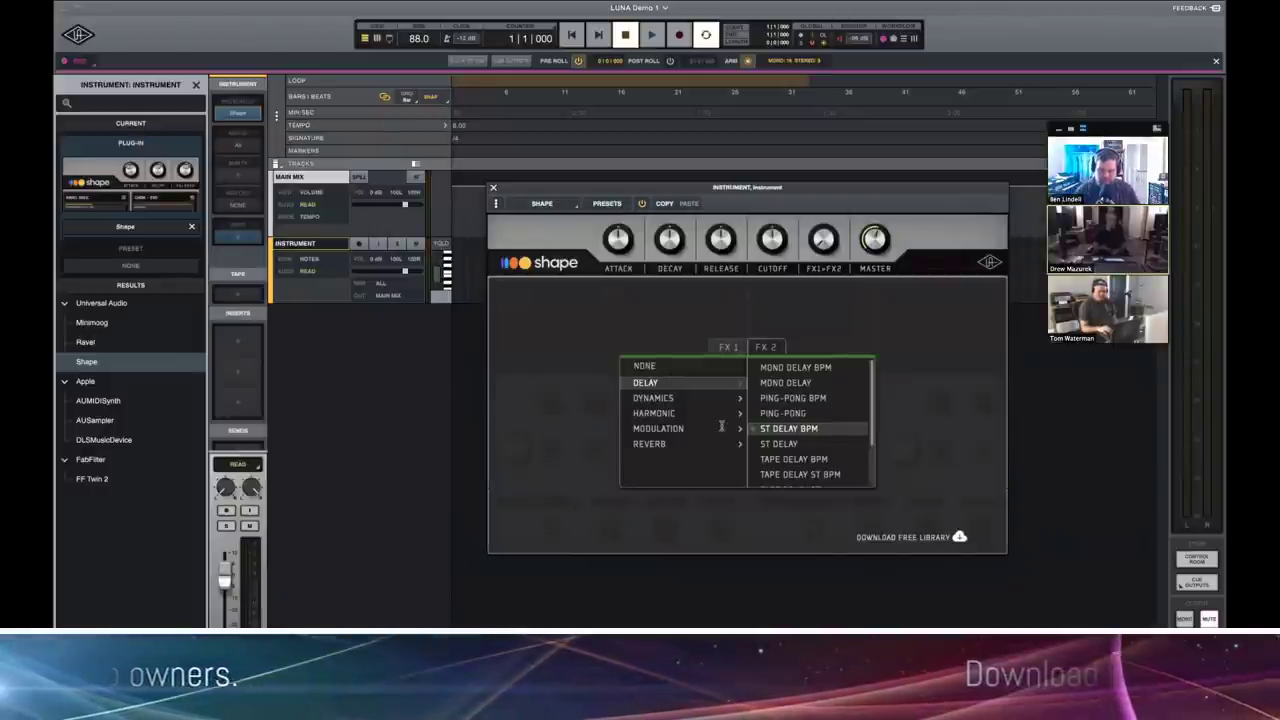
click(502, 291)
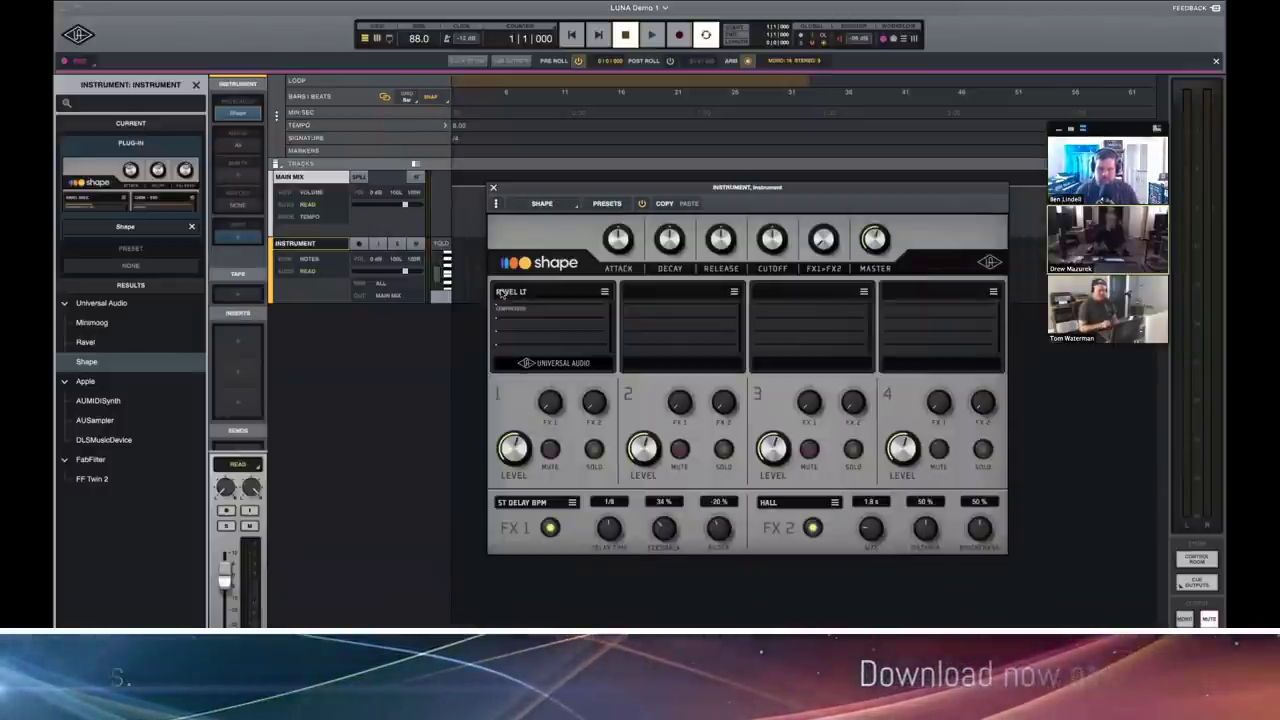
click(603, 293)
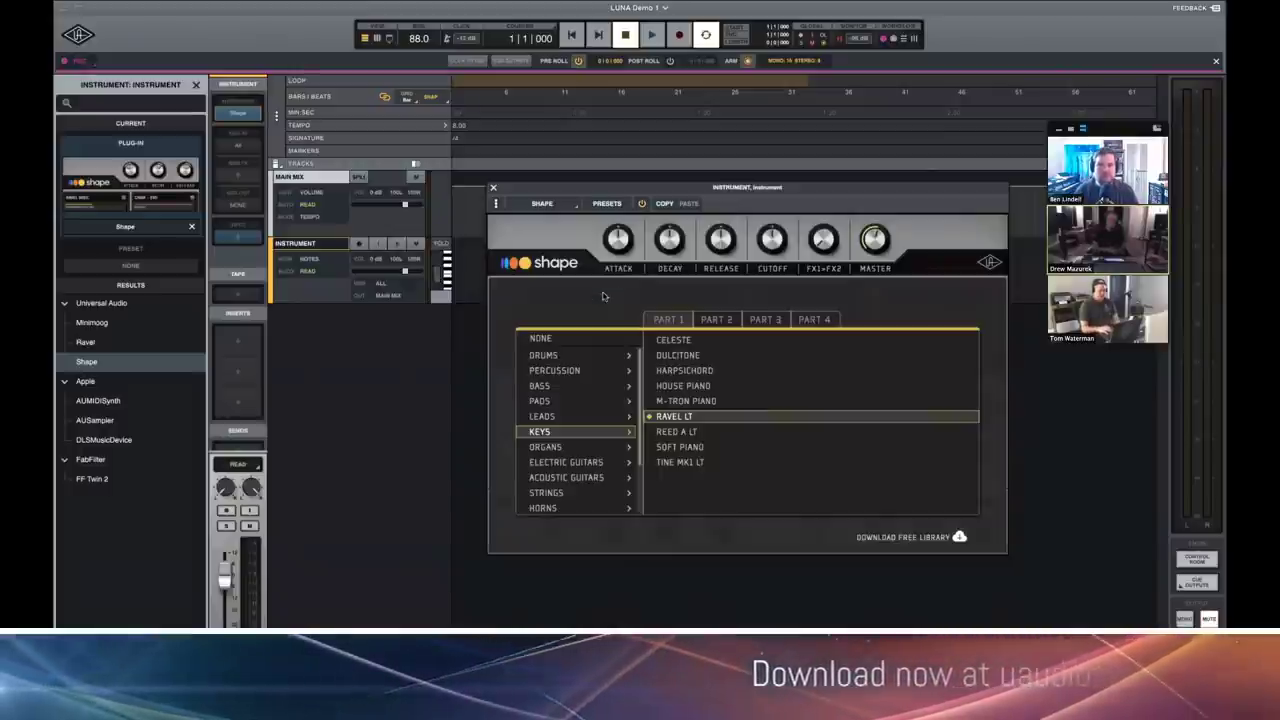
scroll(572, 392, down, 3)
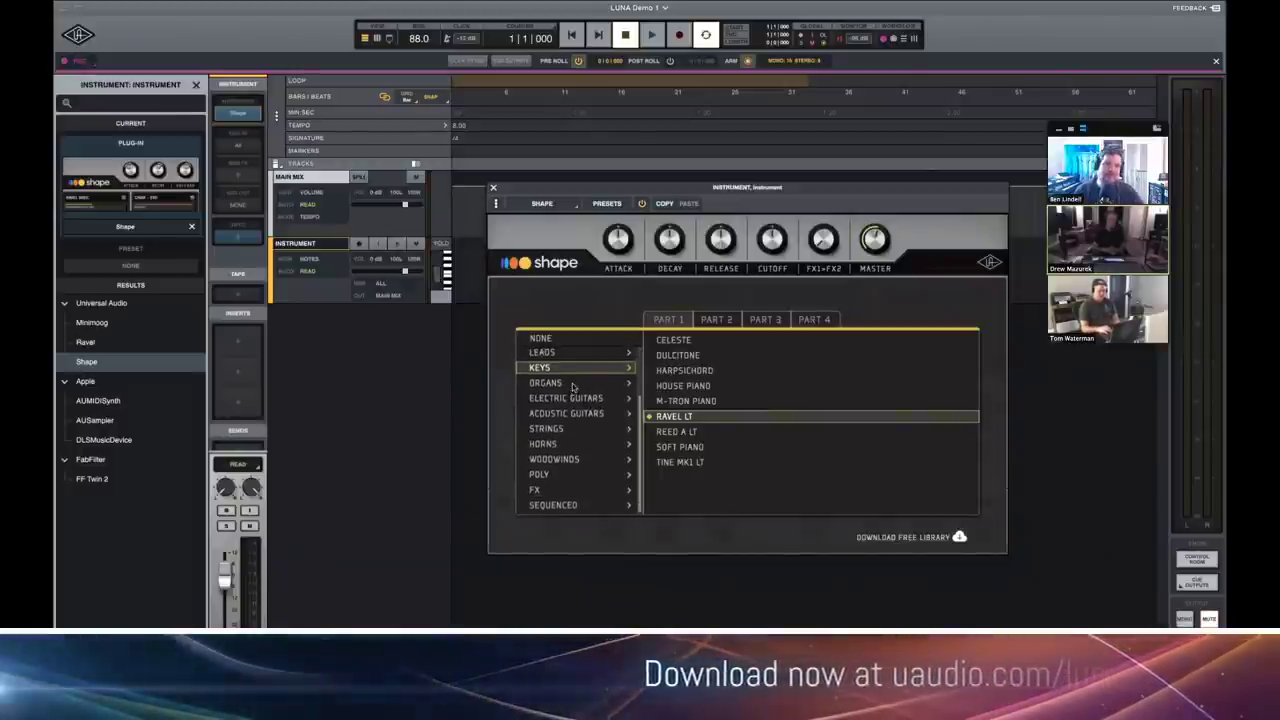
scroll(572, 388, up, 3)
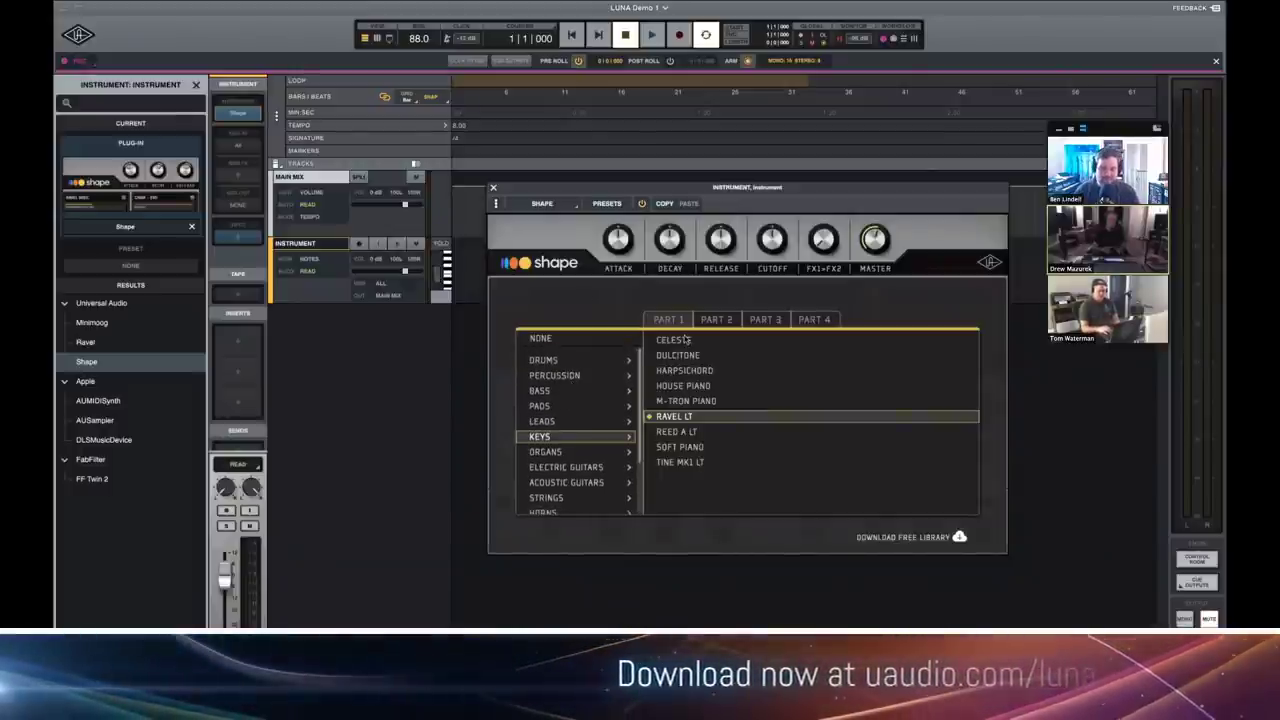
click(494, 291)
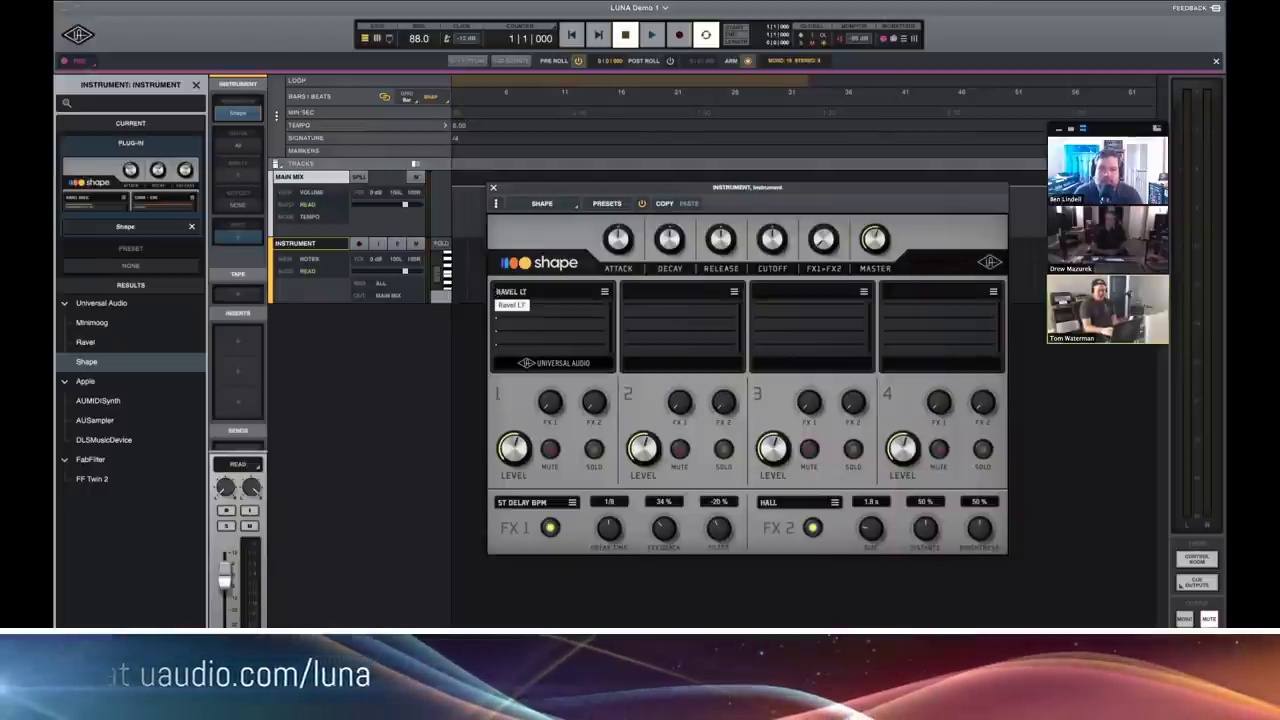
Duplicate the Instrument track and delete the duplicate.
key(super+d)
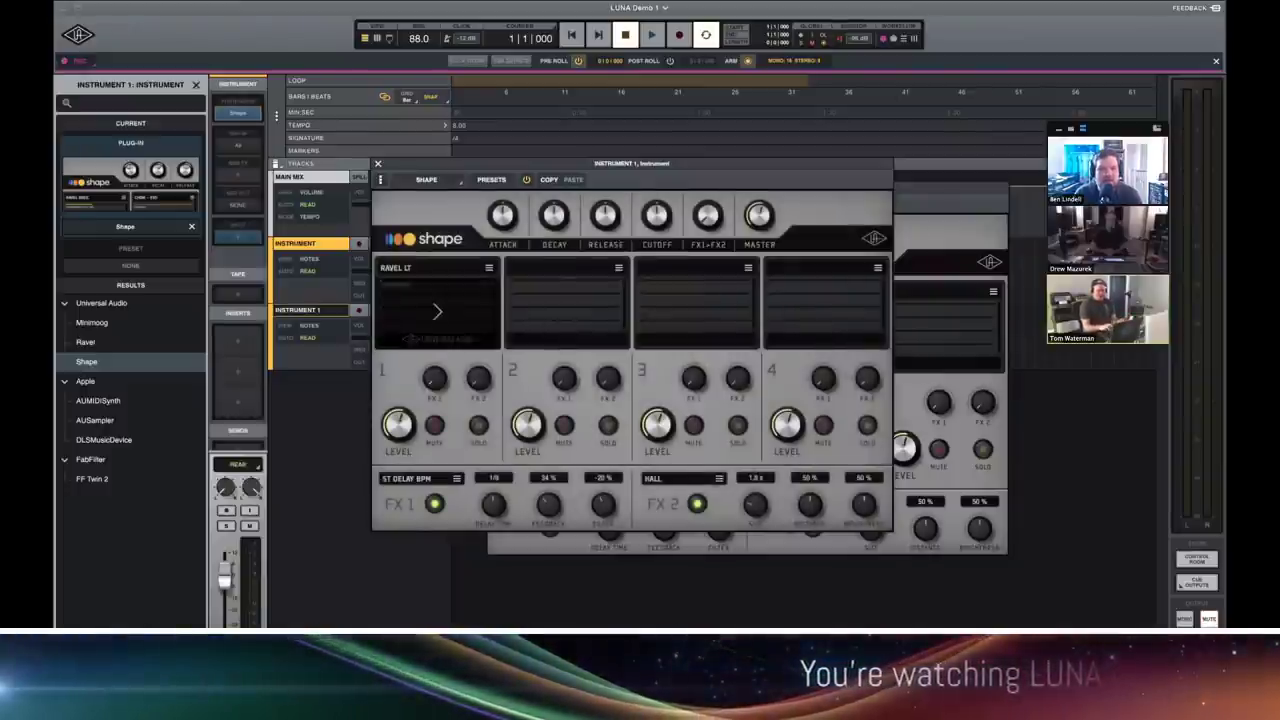
right_click(313, 311)
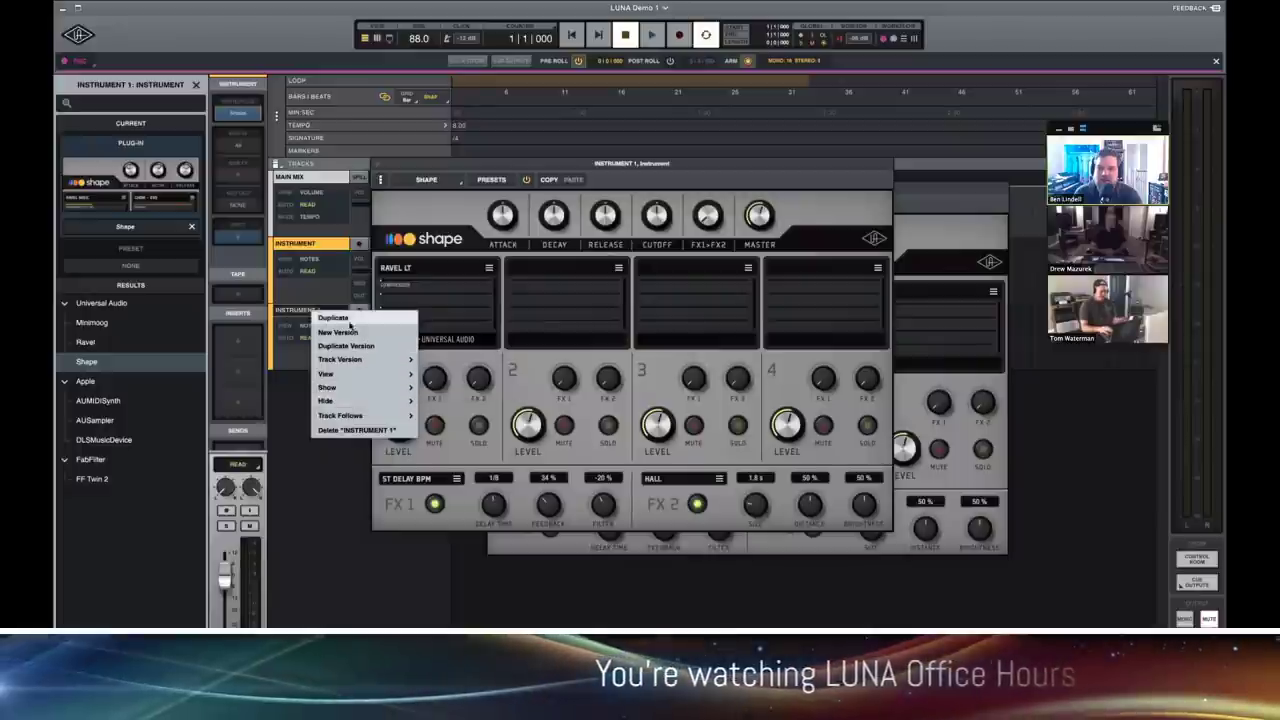
click(364, 429)
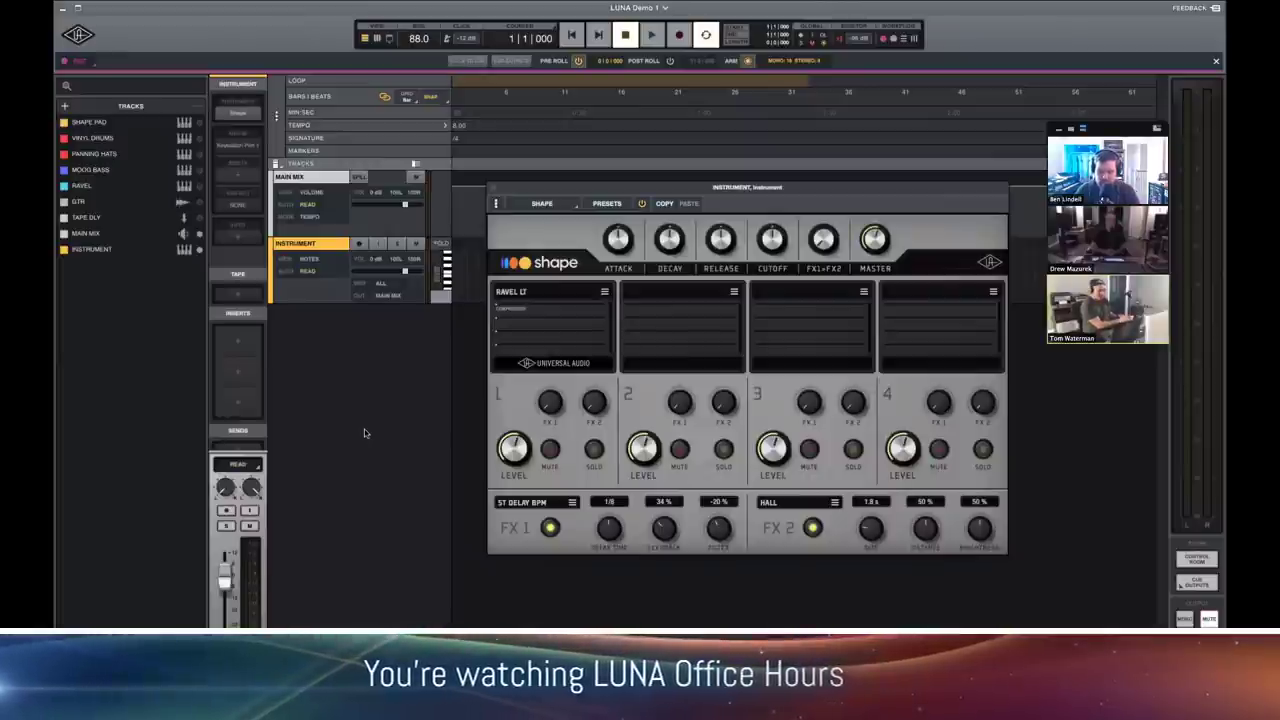
Arm the Instrument track for recording and show the cue outputs along with the track's cue sends.
click(359, 243)
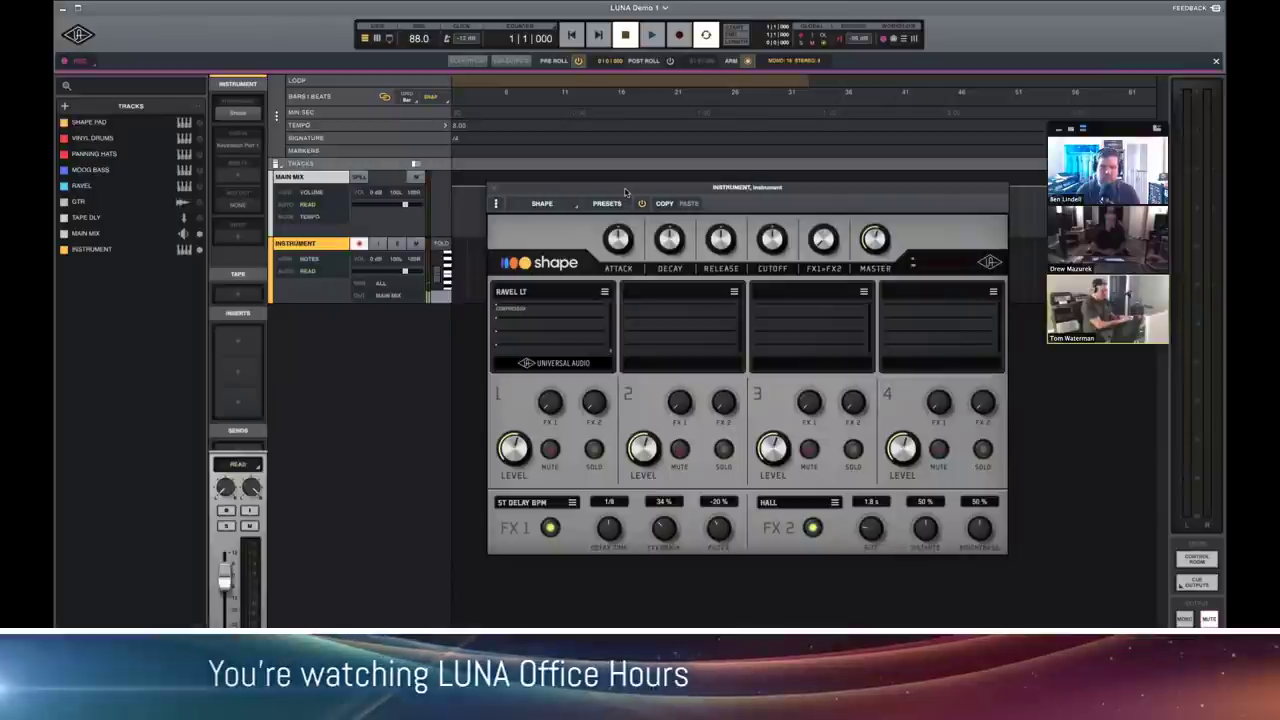
click(1198, 585)
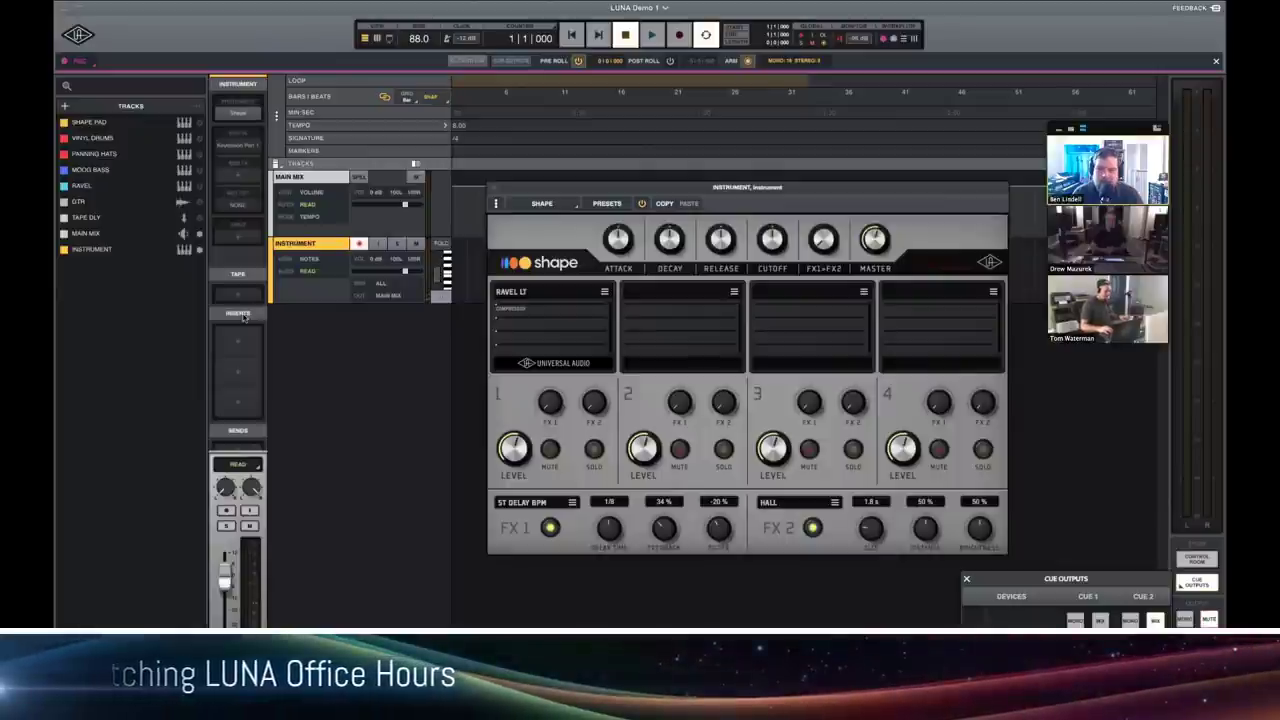
scroll(242, 317, down, 5)
scroll(242, 317, down, 3)
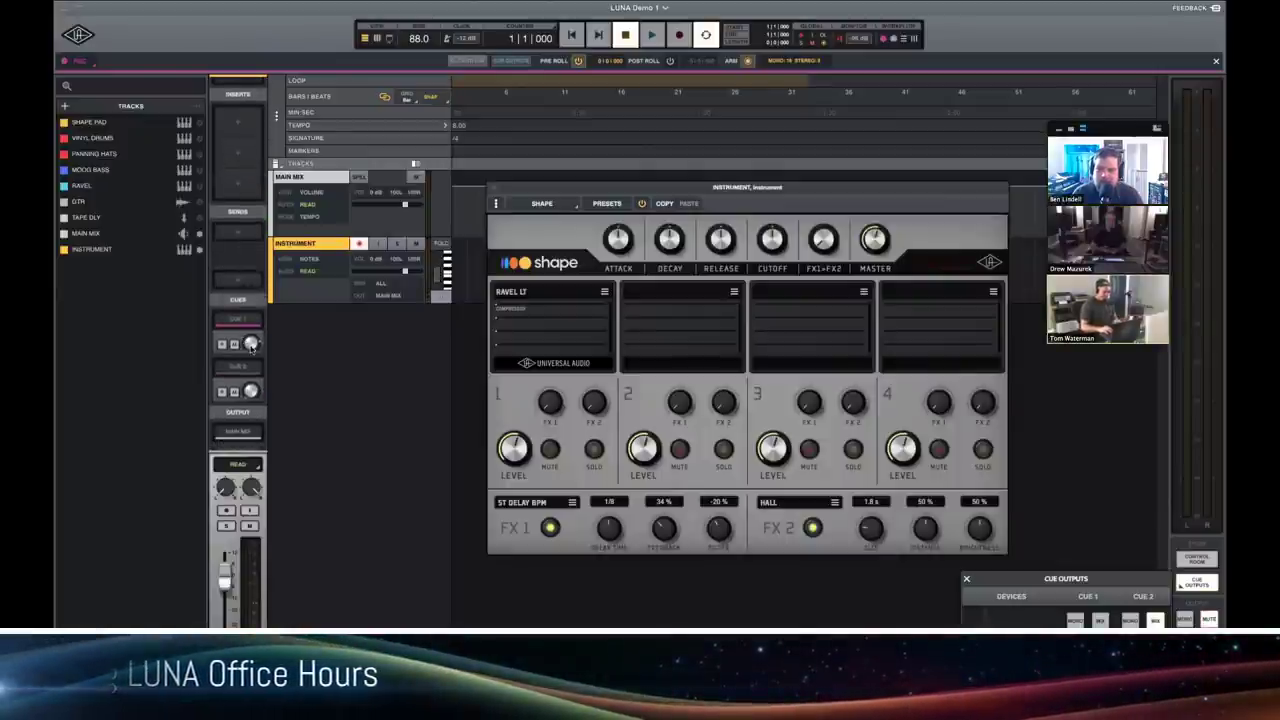
click(312, 245)
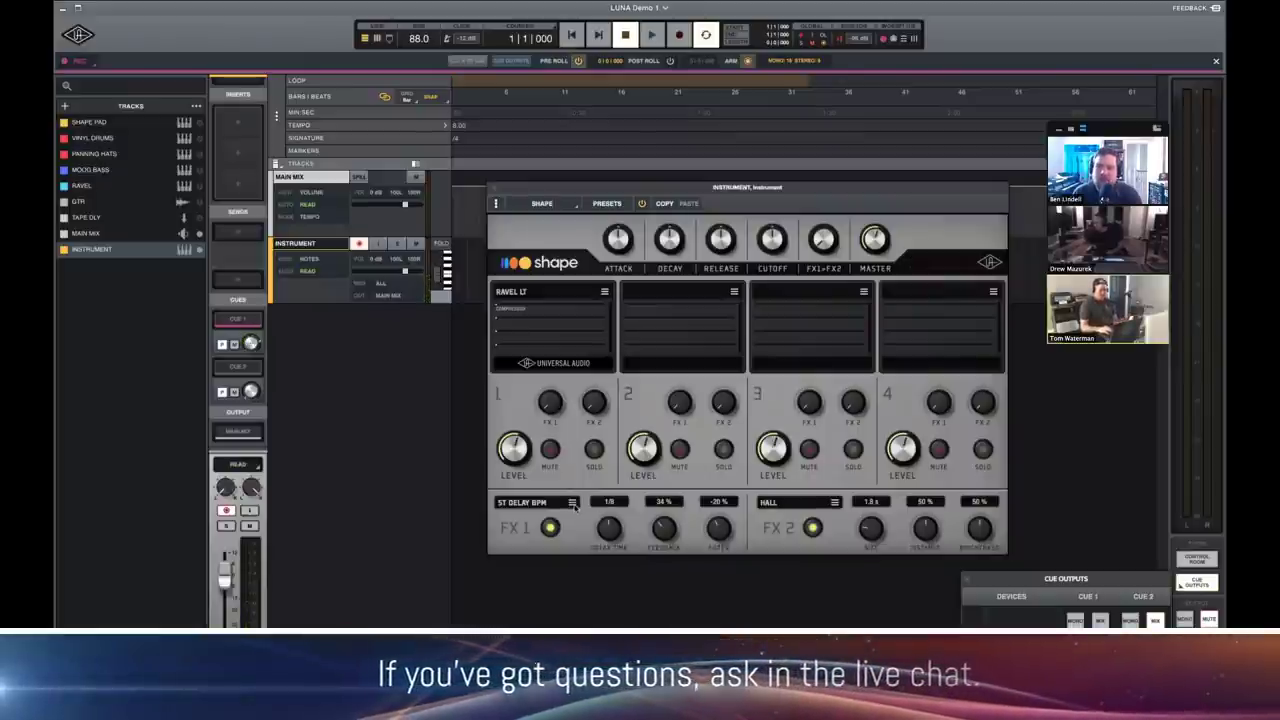
Change Shape's FX 1 effect to the Hall reverb.
click(572, 502)
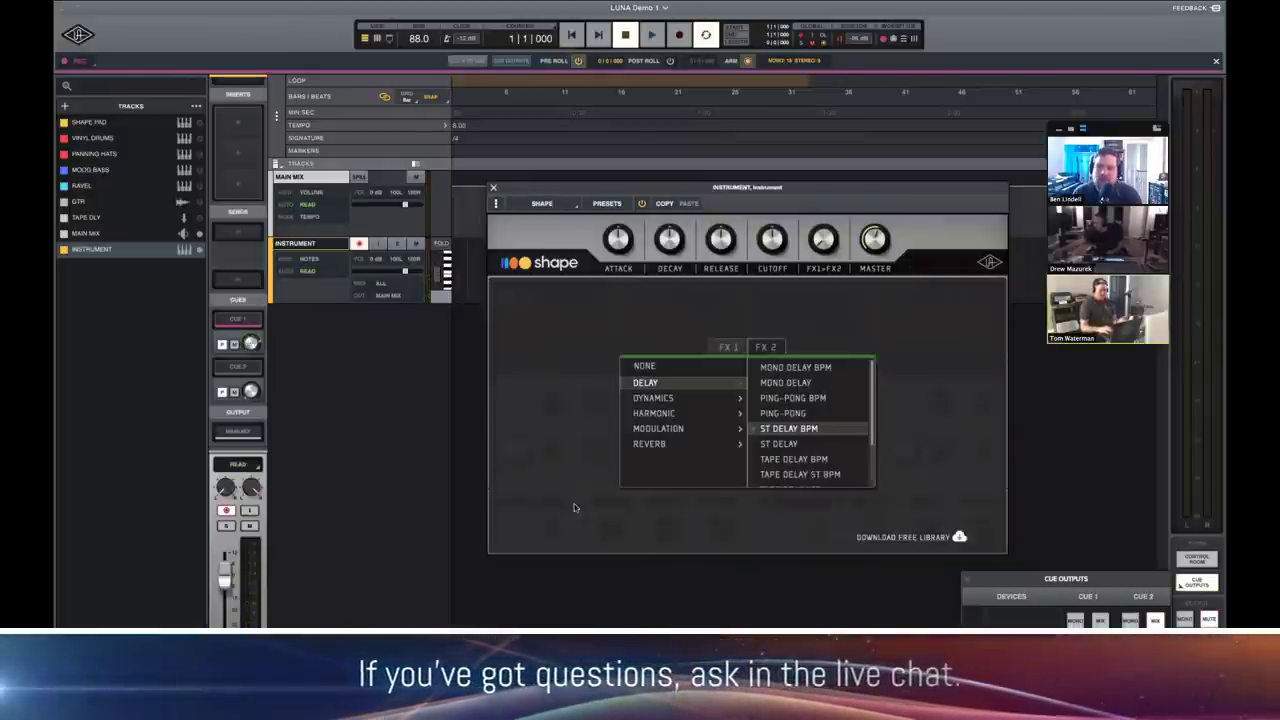
click(649, 443)
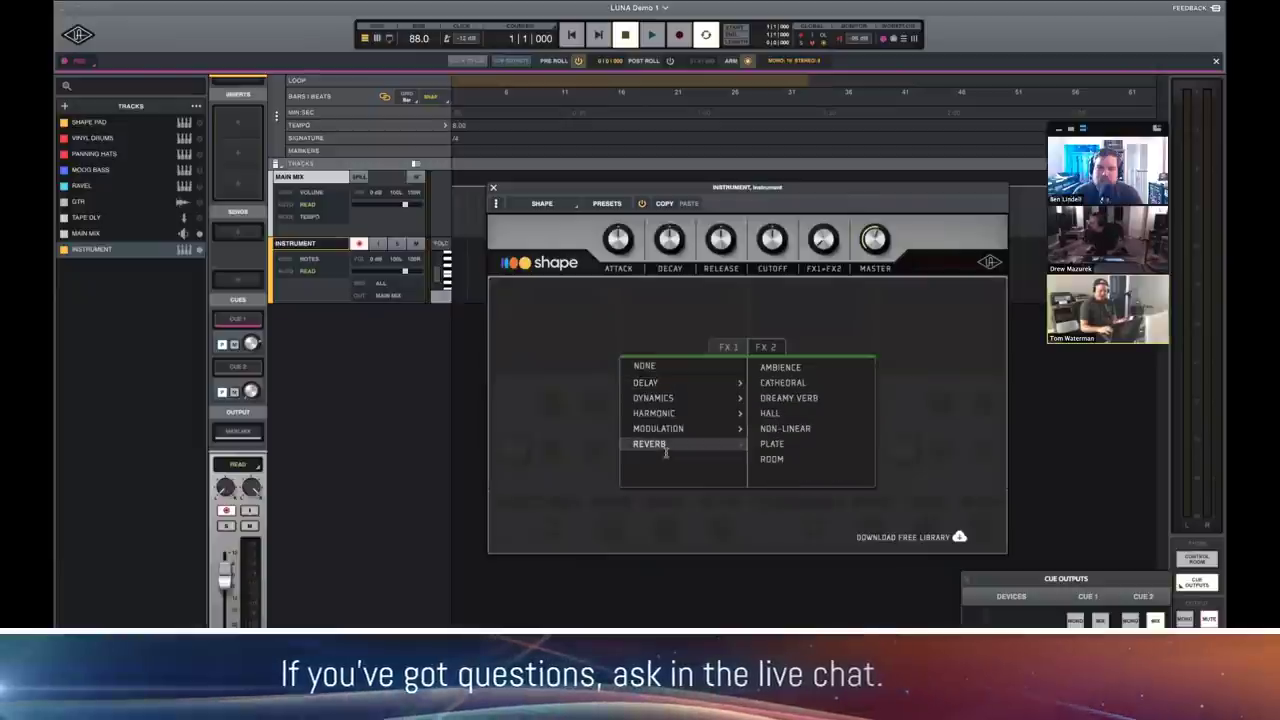
click(795, 413)
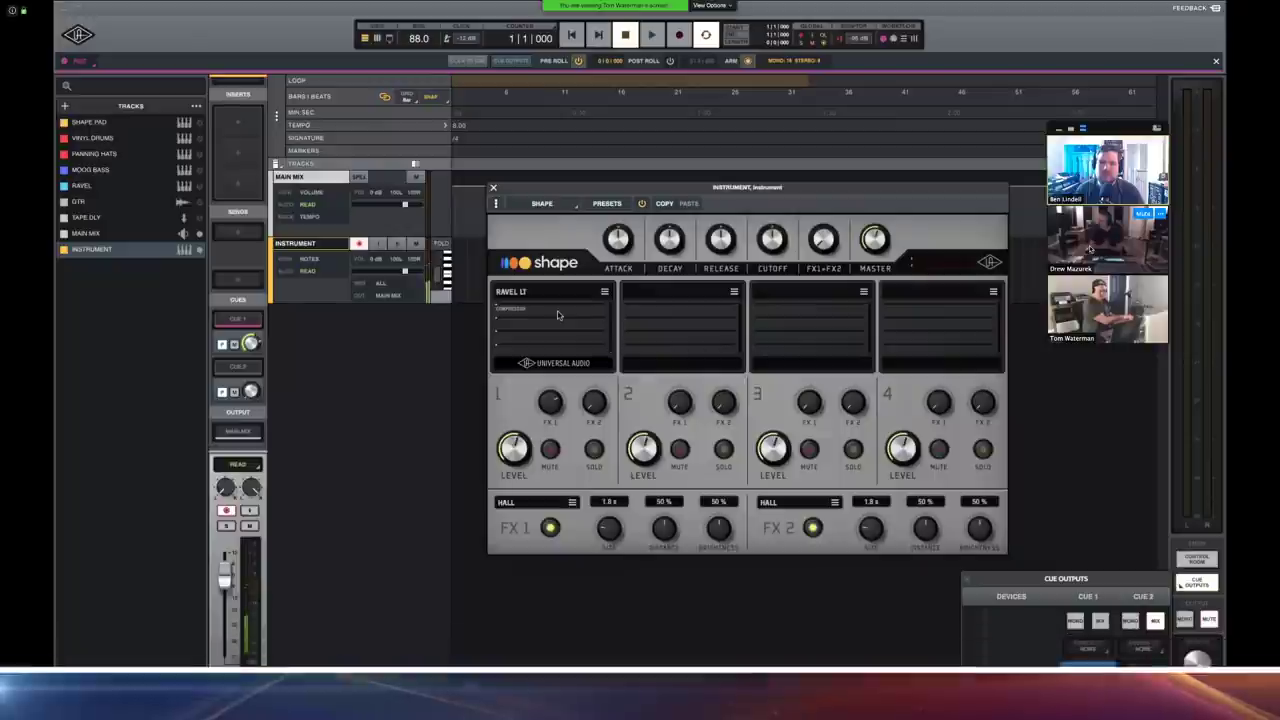
Change Shape's FX 2 effect to the Rotary Speaker modulation and set its drive to 24.5 dB.
click(812, 494)
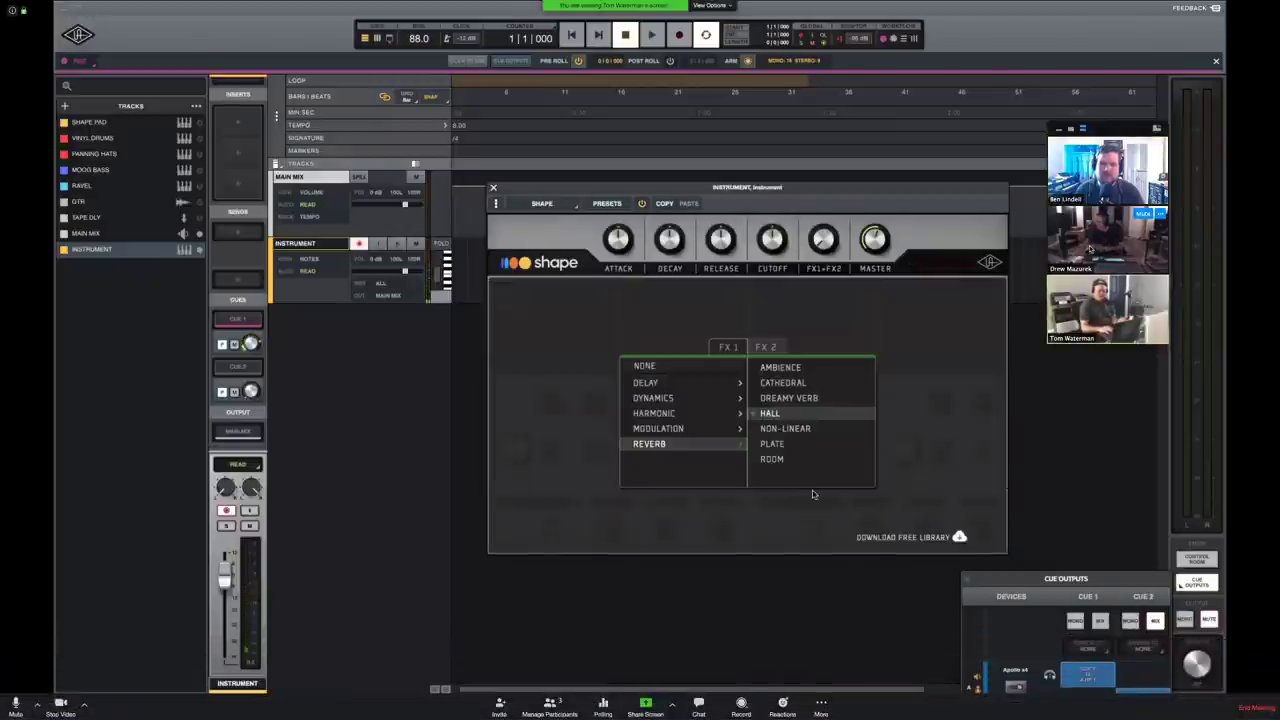
click(680, 428)
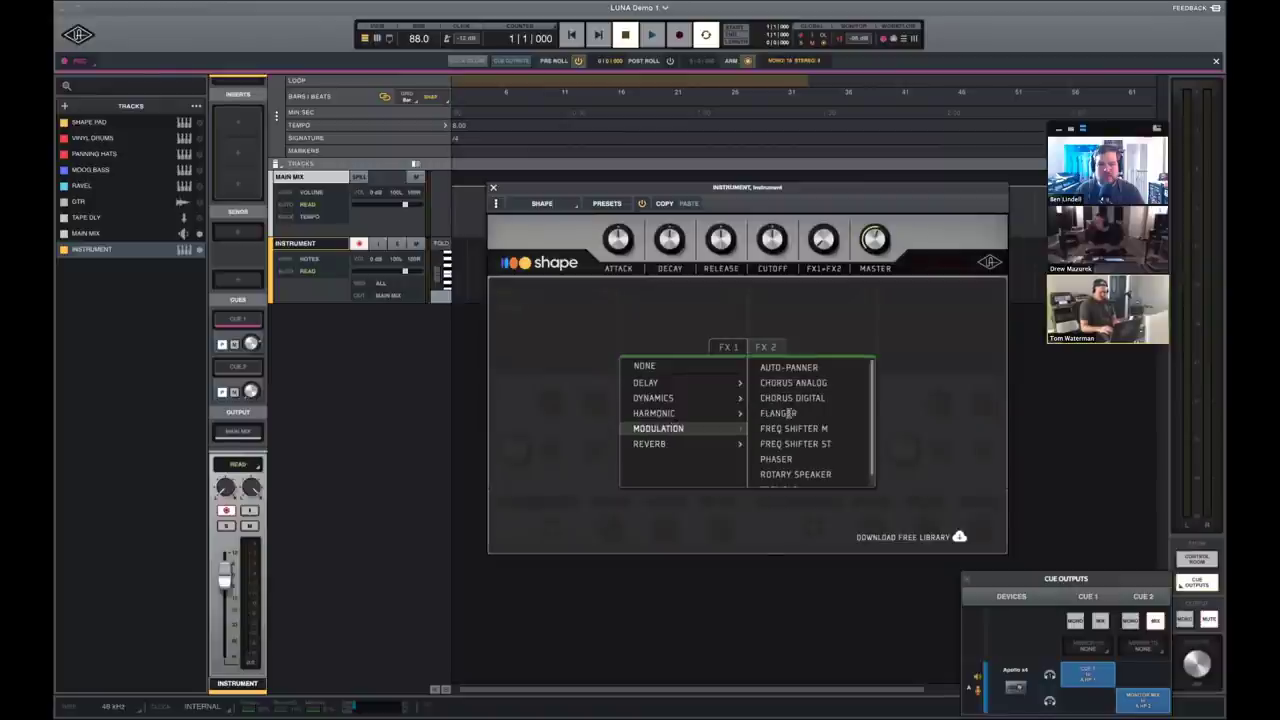
click(792, 474)
click(497, 289)
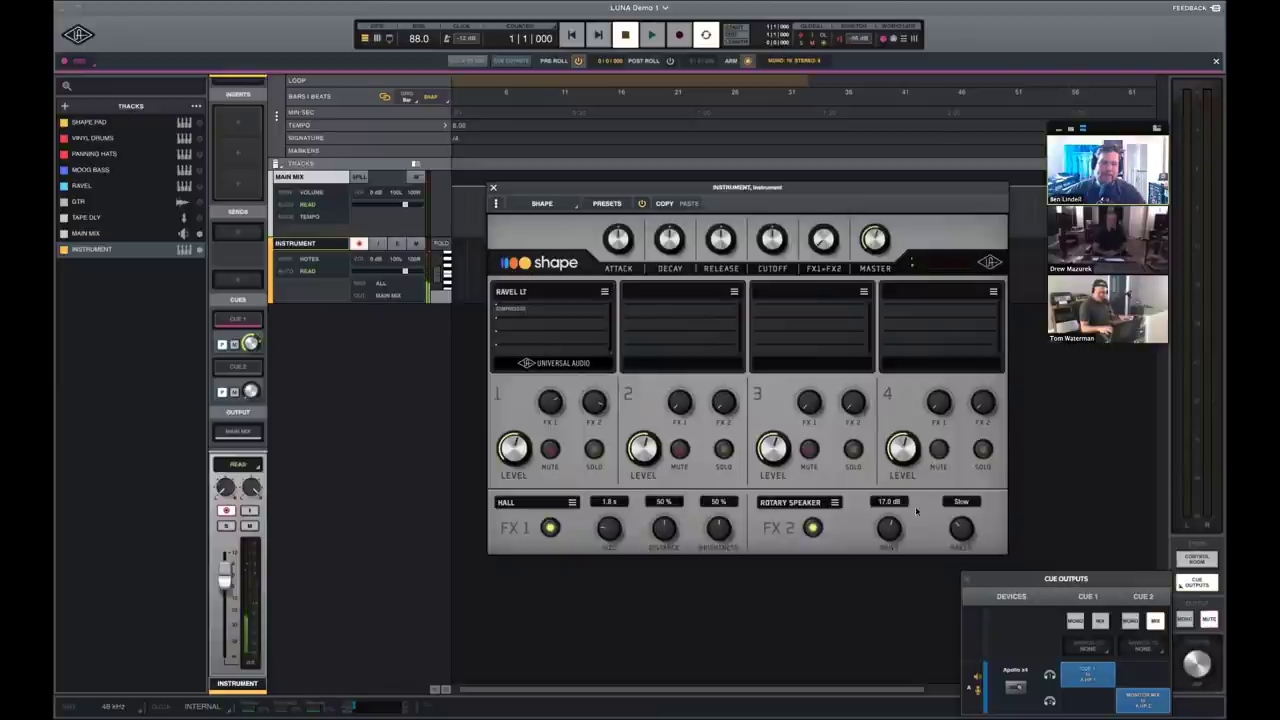
drag(893, 528, 895, 504)
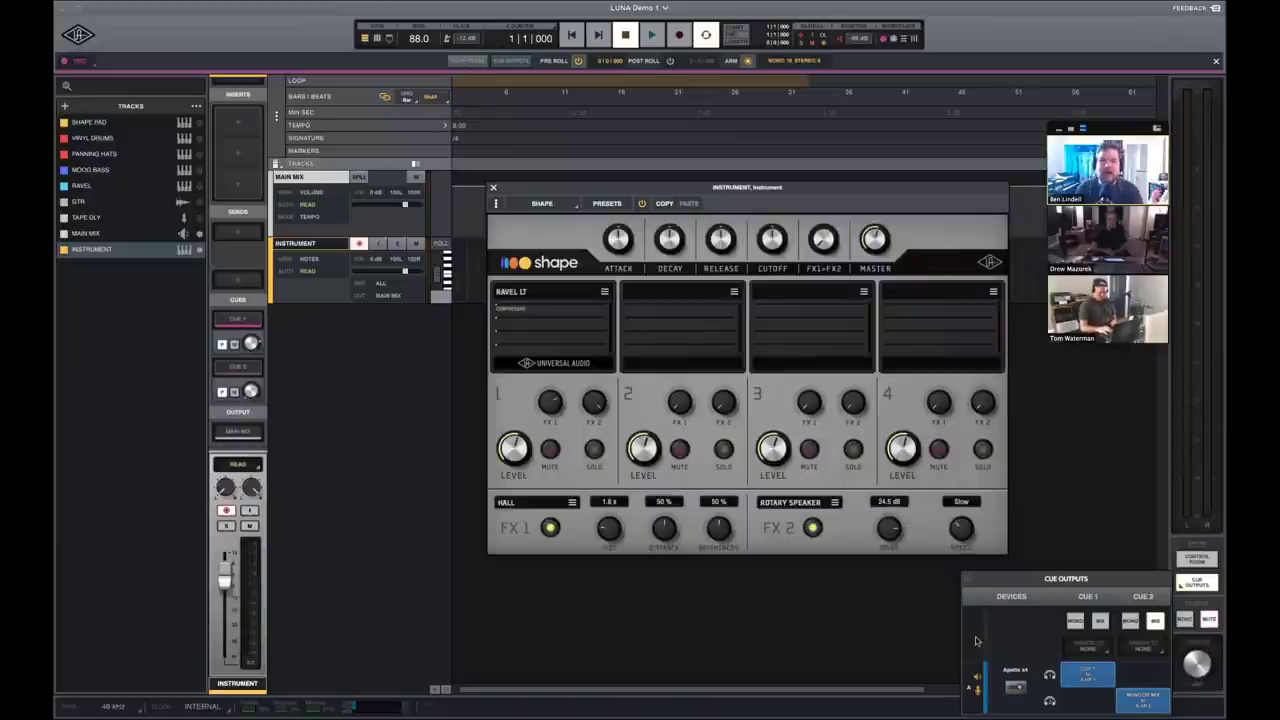
Close the cue outputs and set the FX 1 Hall reverb to size 2.4 s, distance 71% and brightness 35%.
click(966, 582)
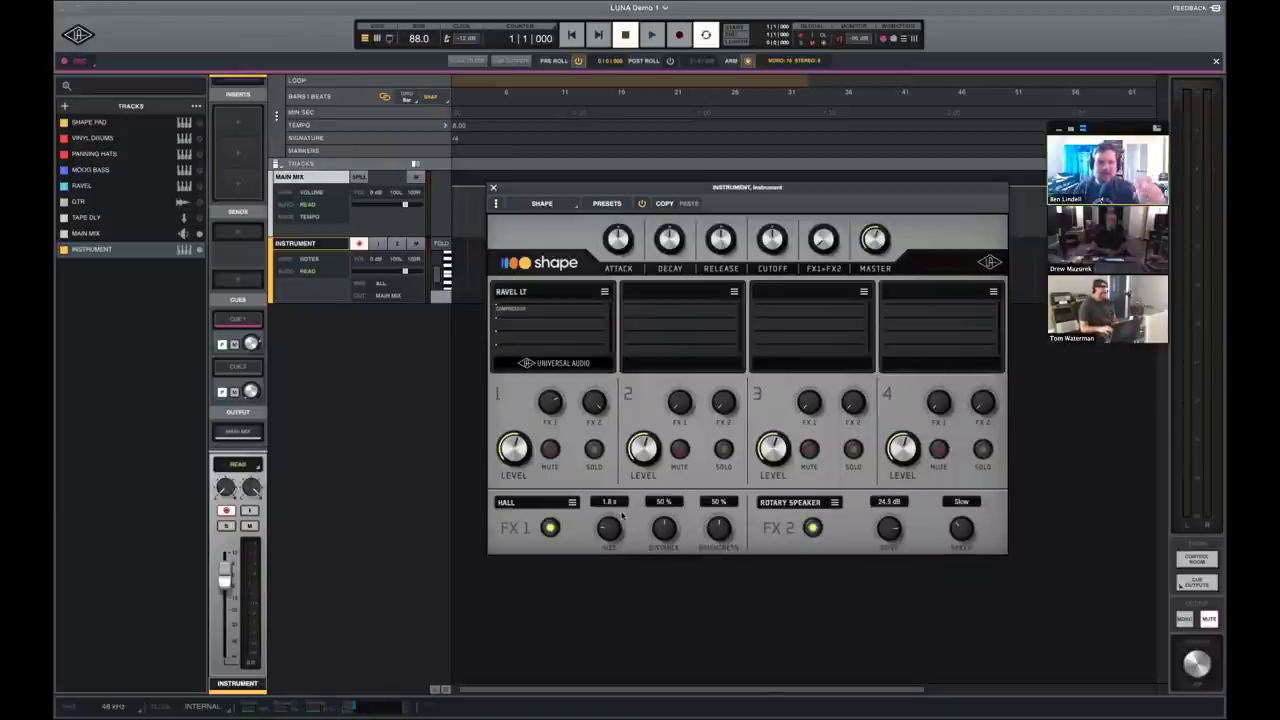
drag(612, 526, 664, 514)
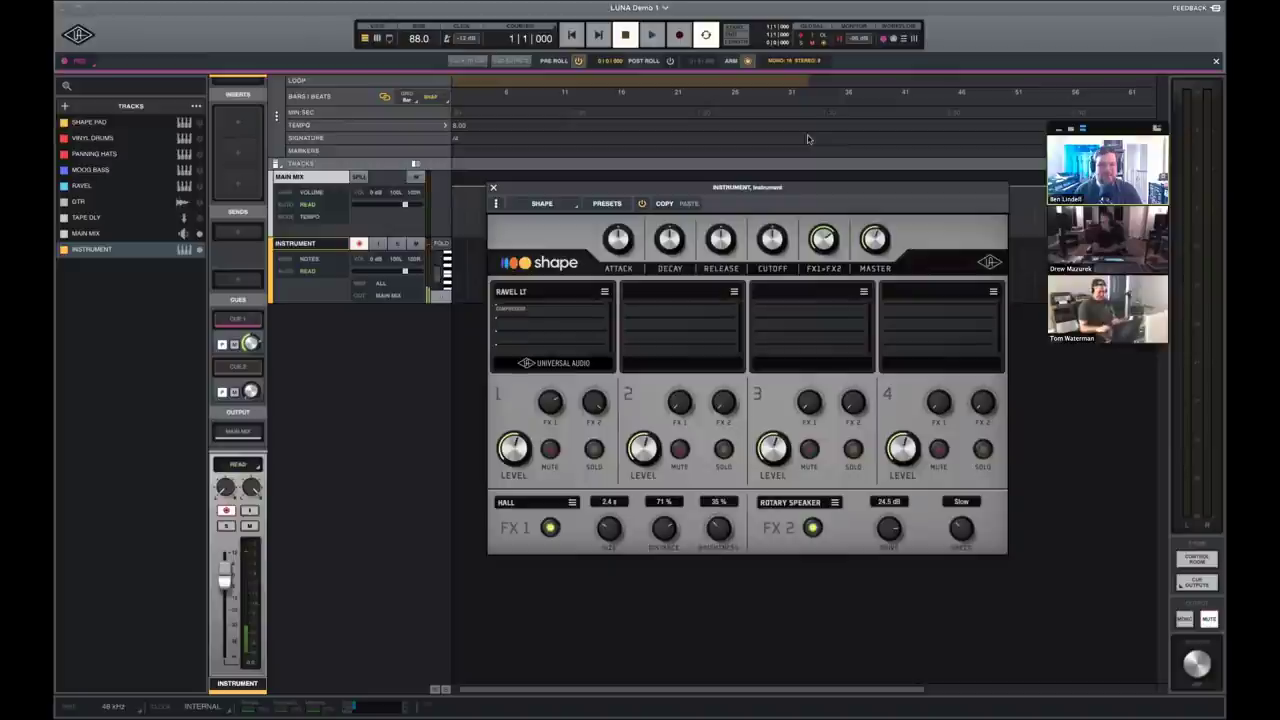
Close the Shape plug-in window and delete the Instrument track.
click(493, 187)
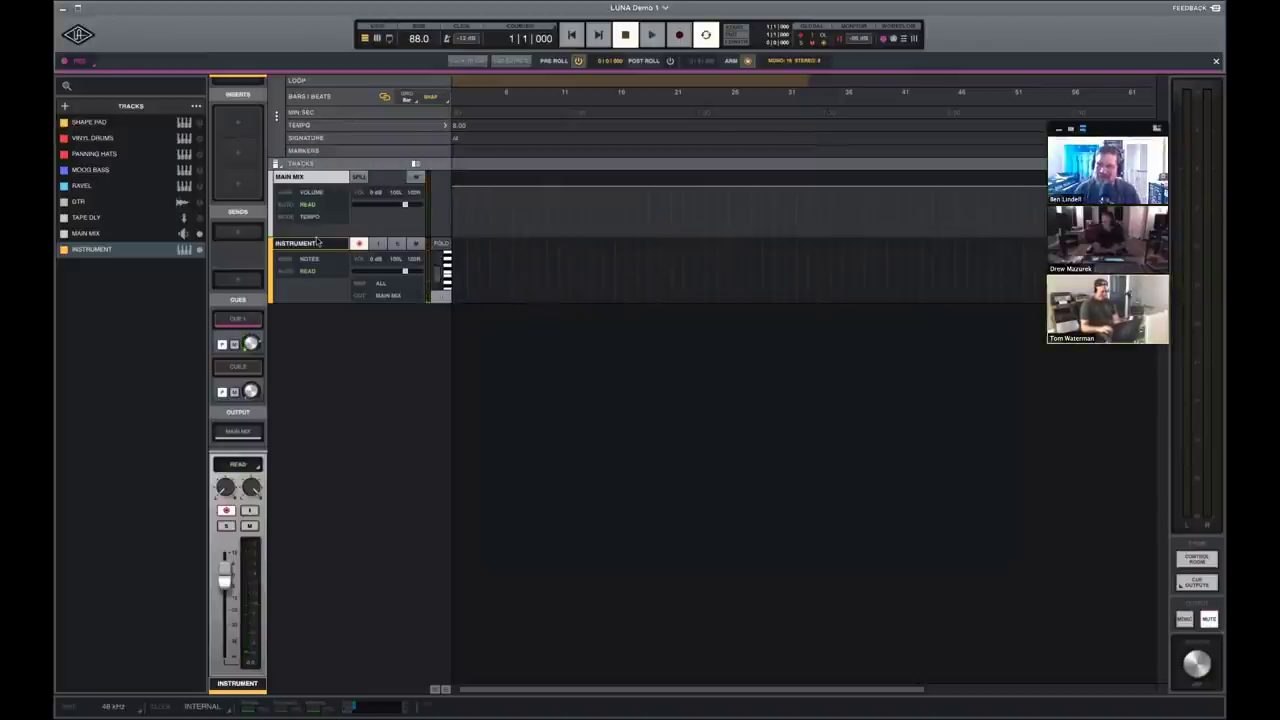
right_click(316, 250)
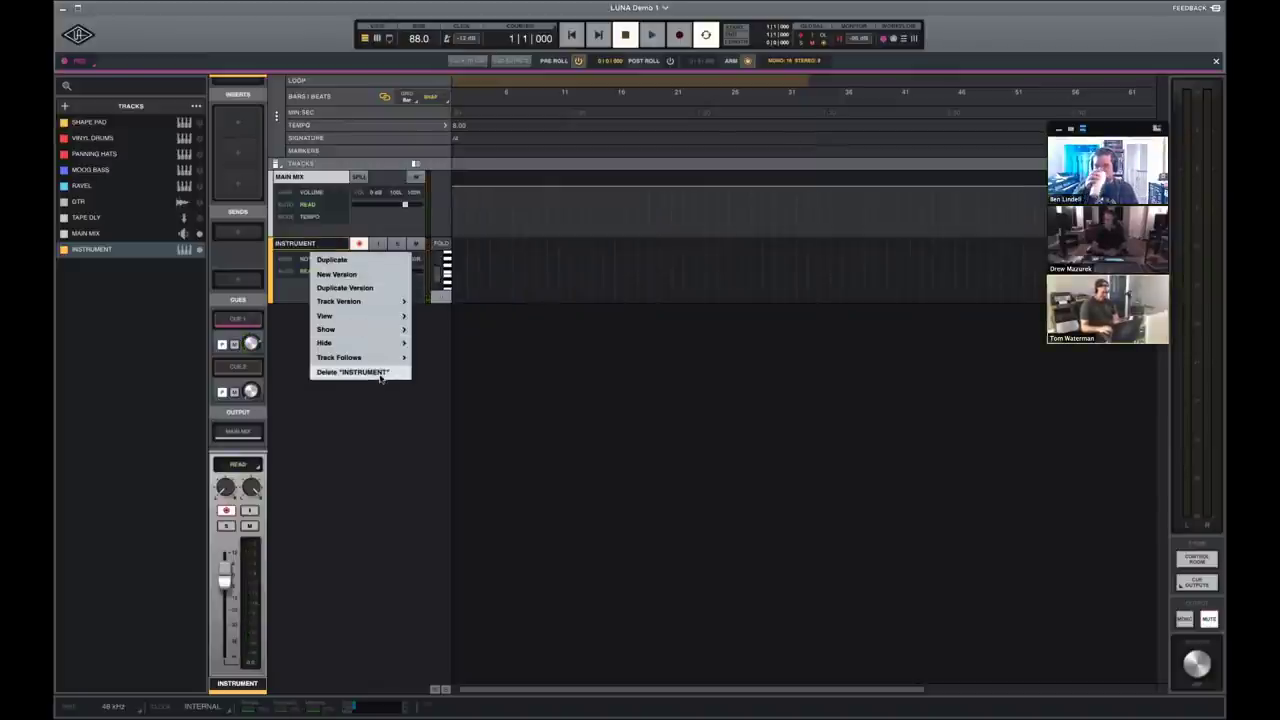
click(380, 374)
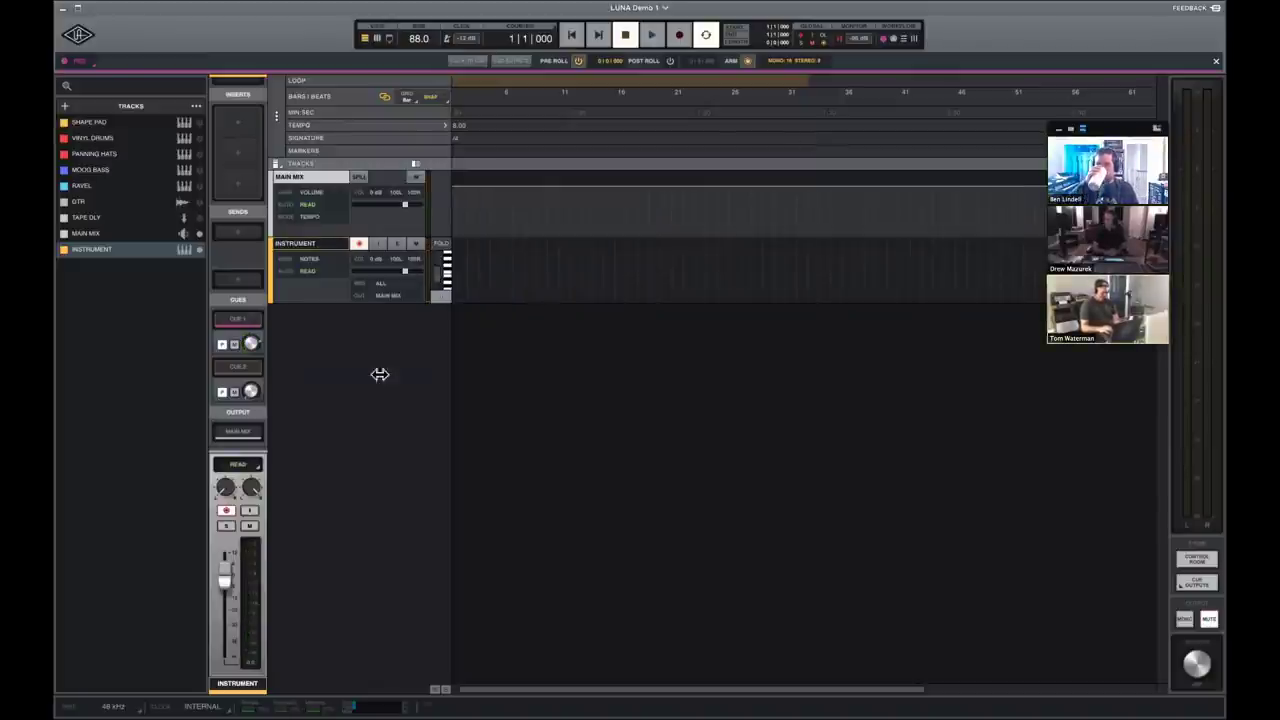
Show the hidden Shape Pad track in the timeline and bring its beginning into view.
click(198, 124)
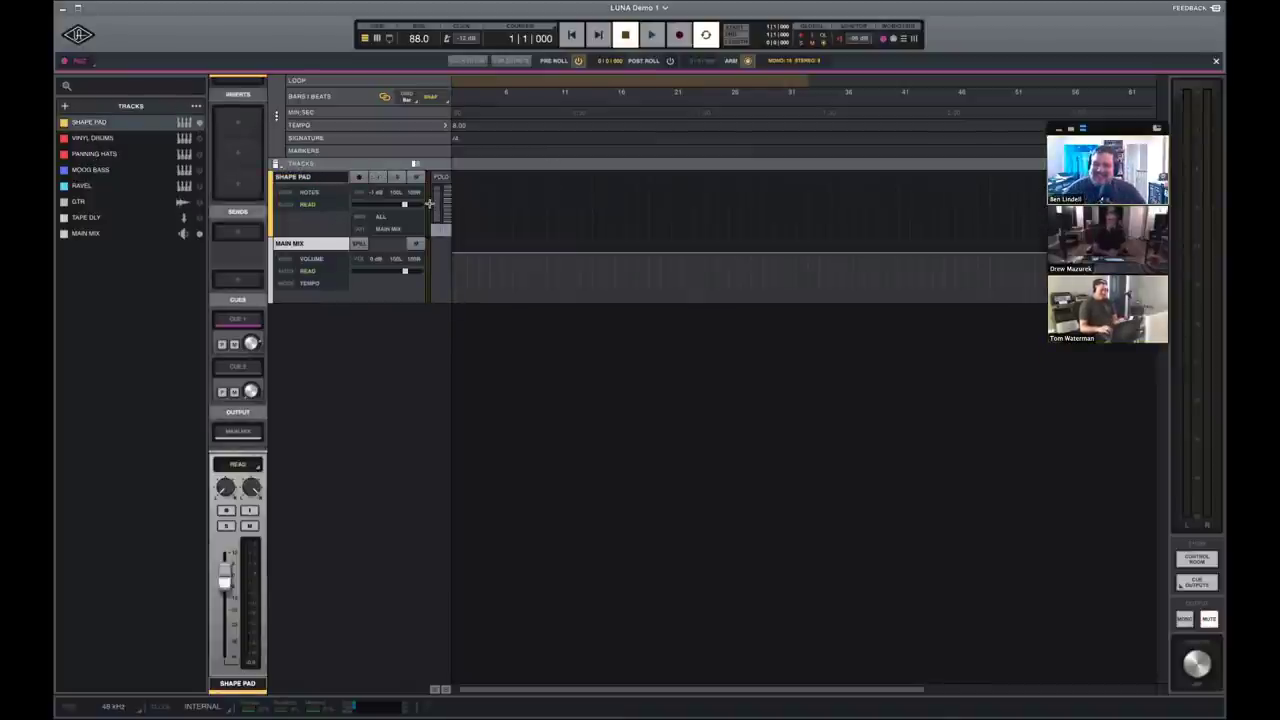
scroll(519, 194, right, 5)
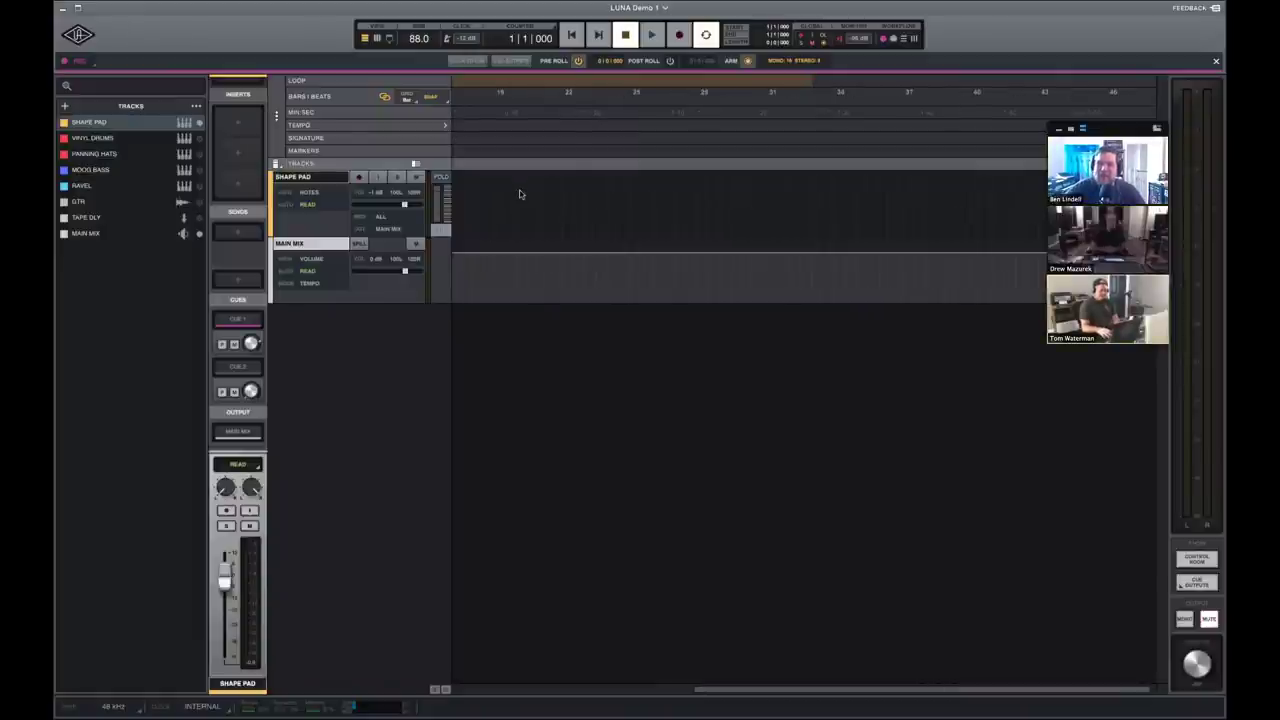
scroll(519, 194, left, 10)
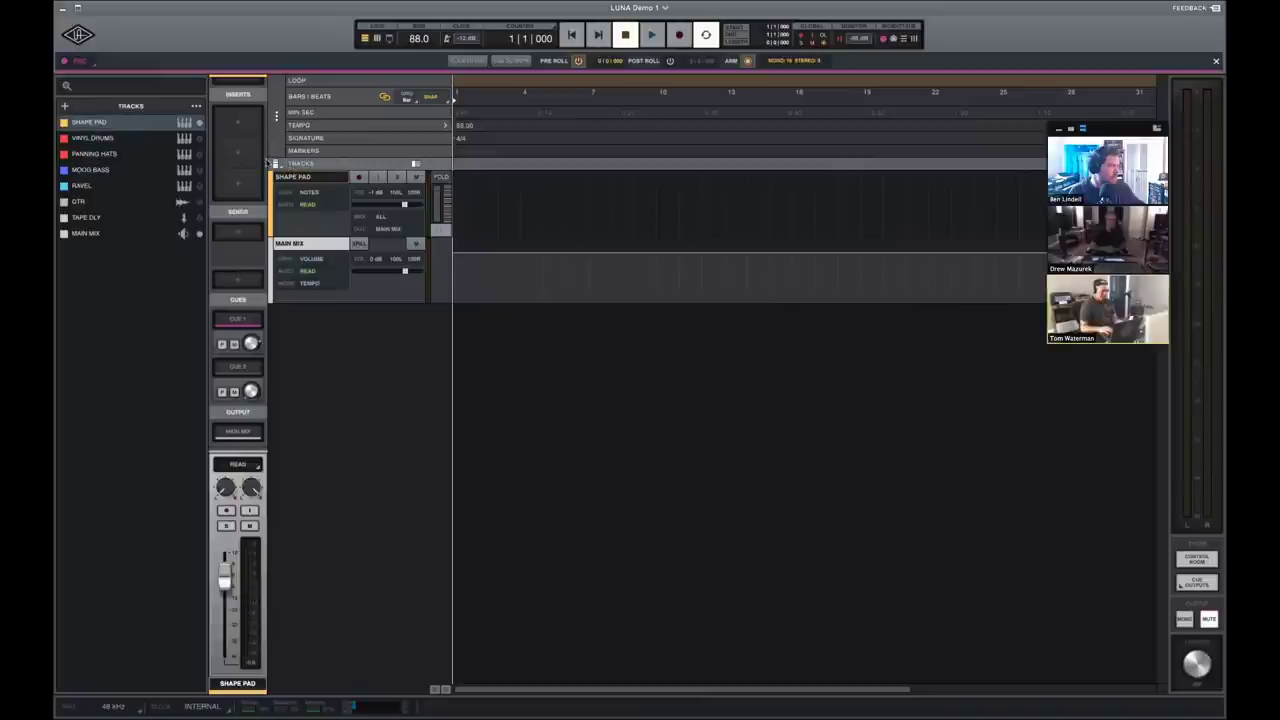
Switch to the mixer and open the Shape instrument window of the Shape Pad track.
key(super+equal)
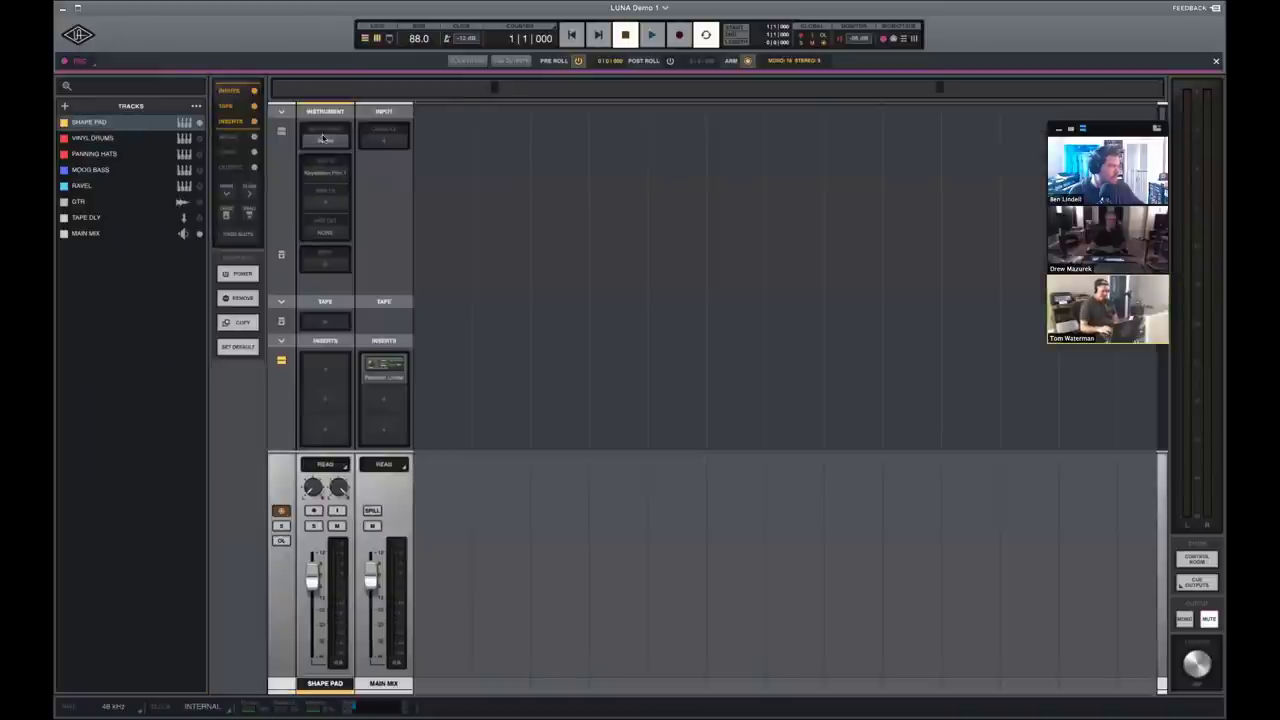
click(322, 139)
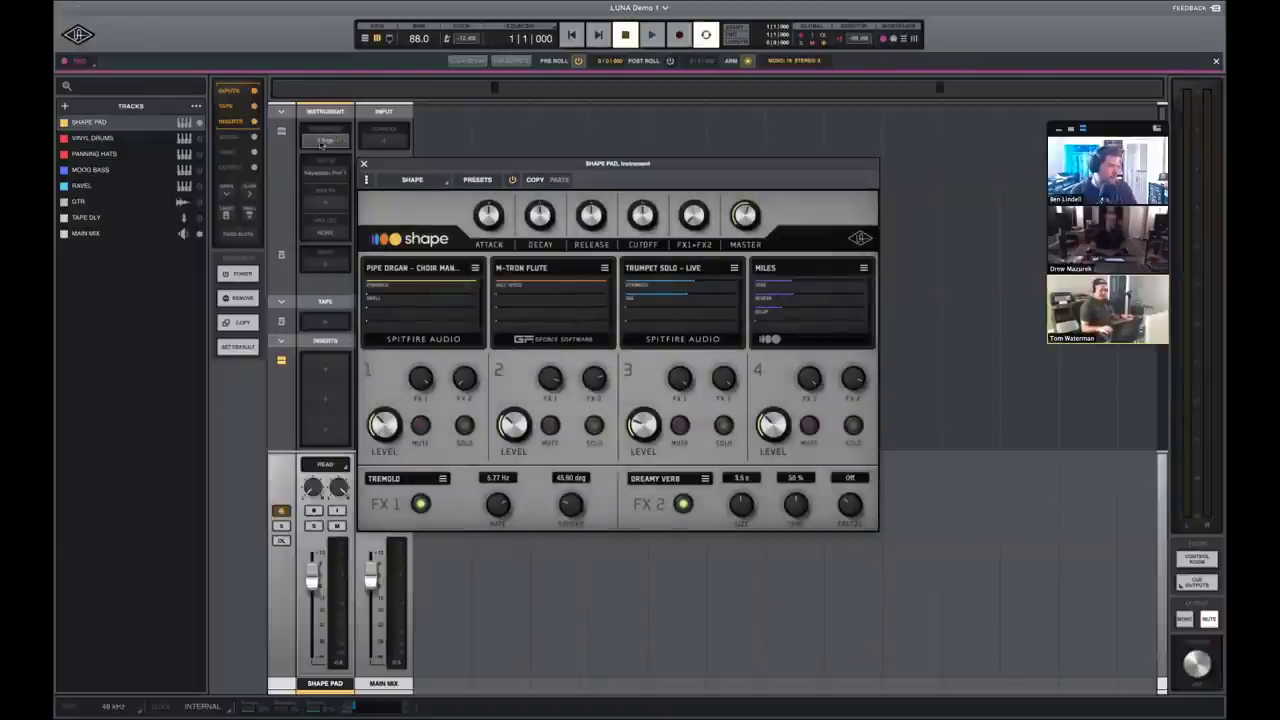
Browse the alternative instruments for the Shape Pad track, search for FF, highlight FF Twin 2 and close the browser.
click(340, 140)
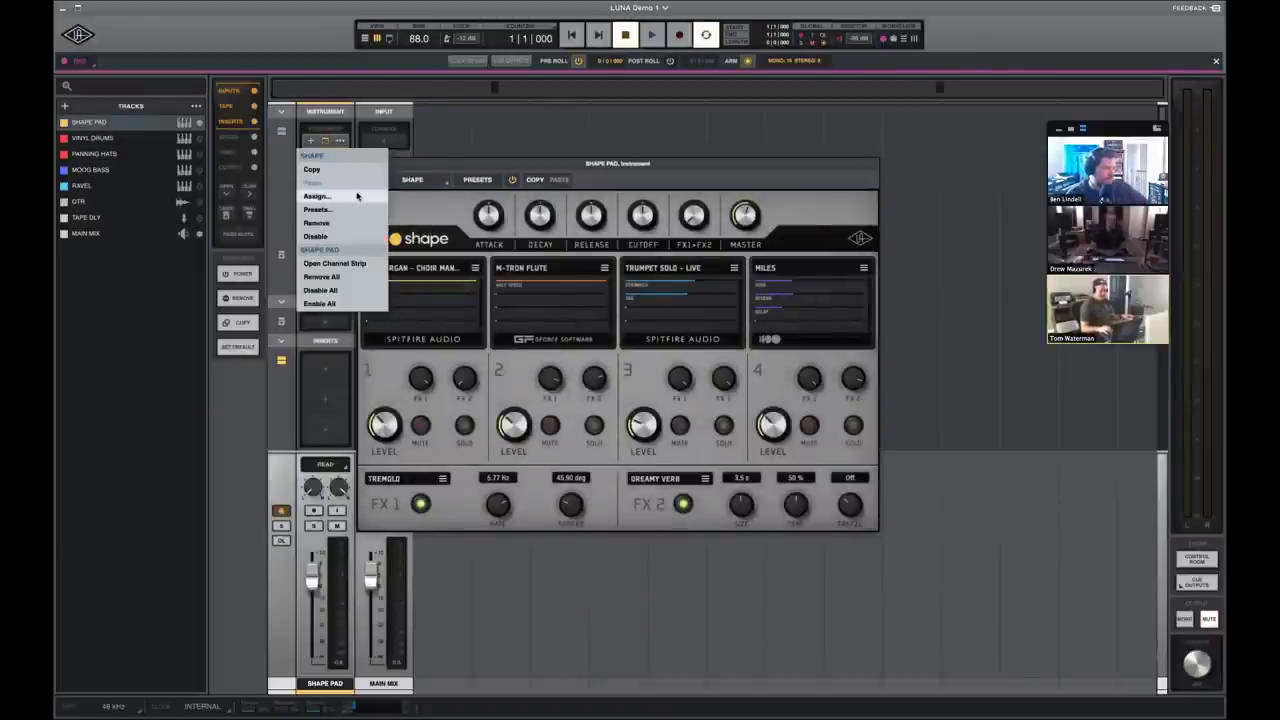
click(335, 196)
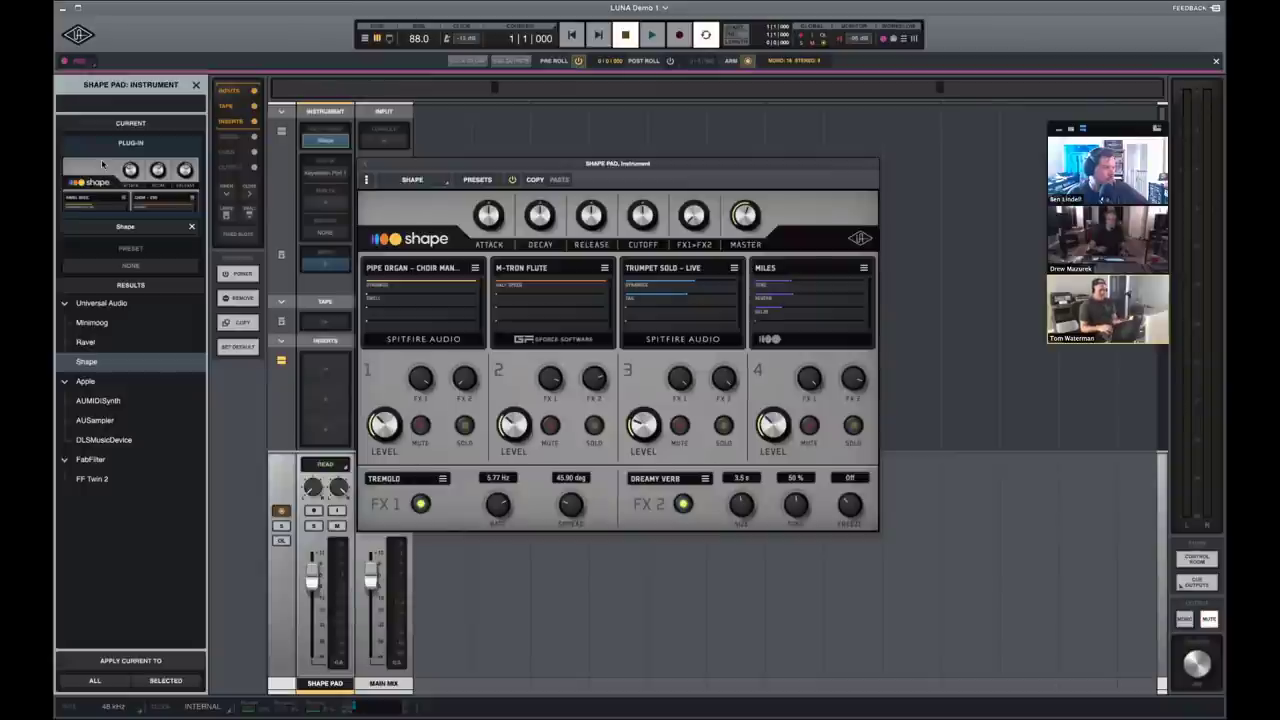
text(FF)
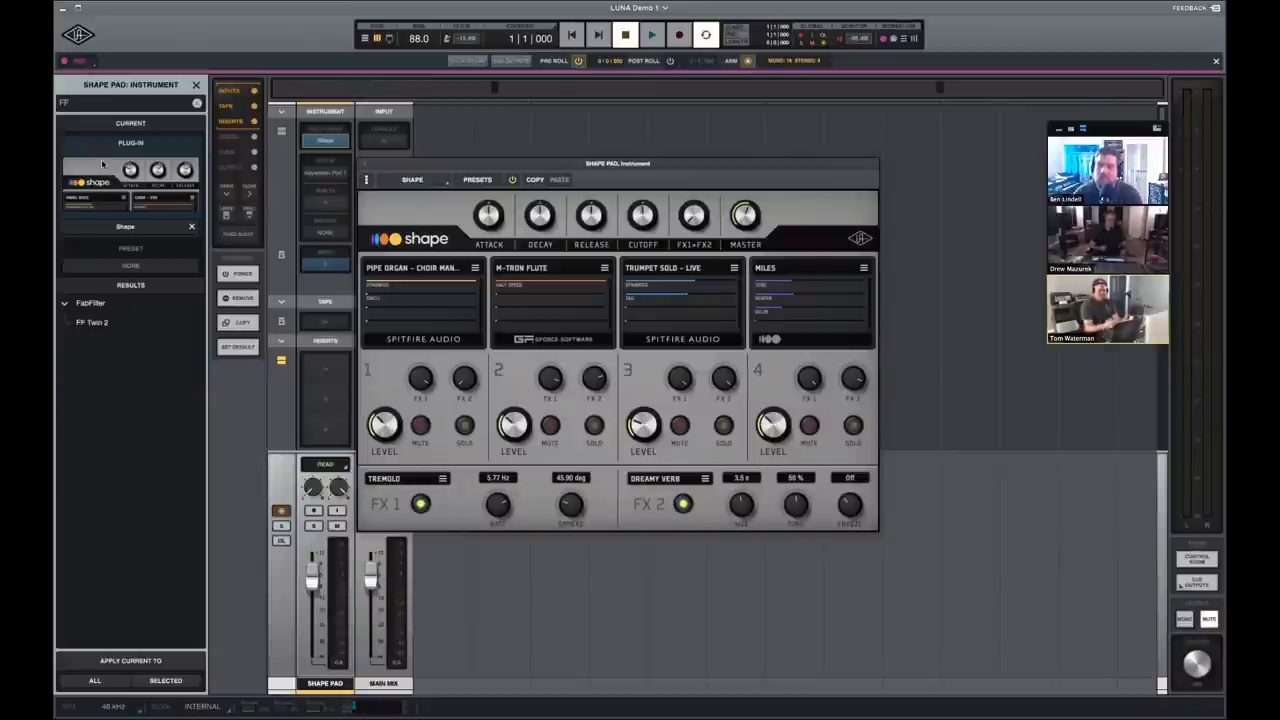
key(Return)
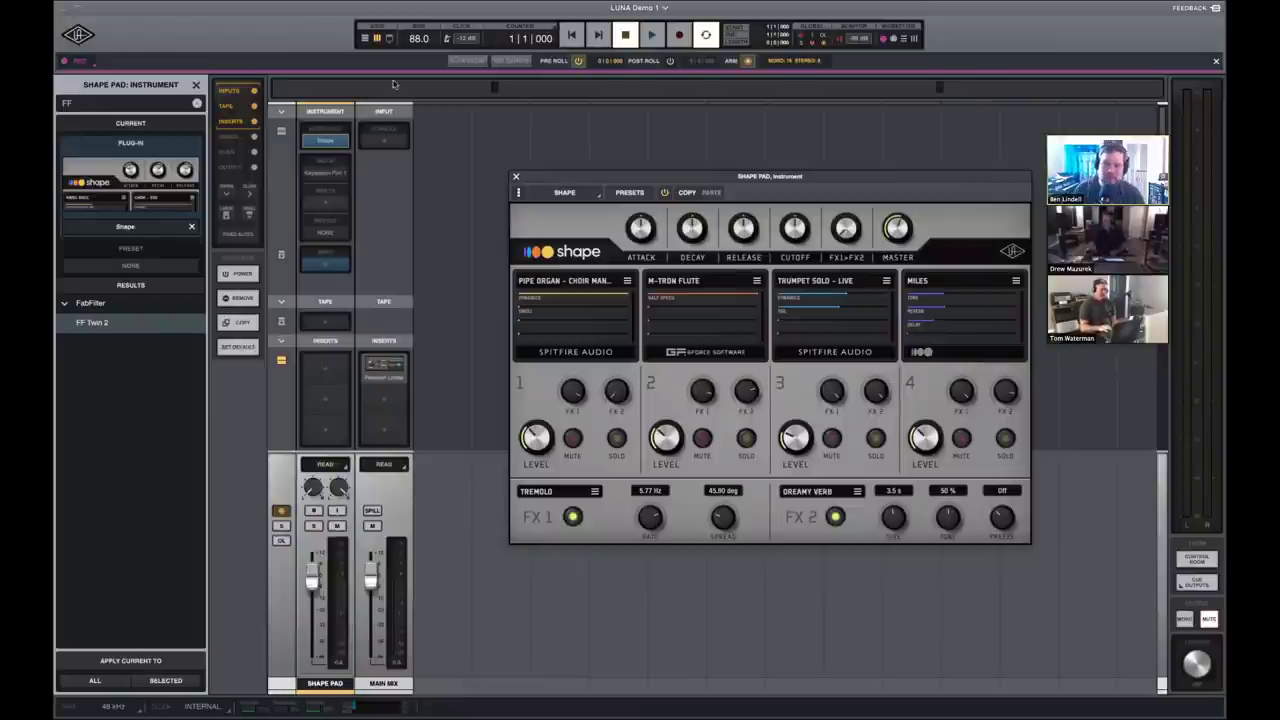
click(196, 86)
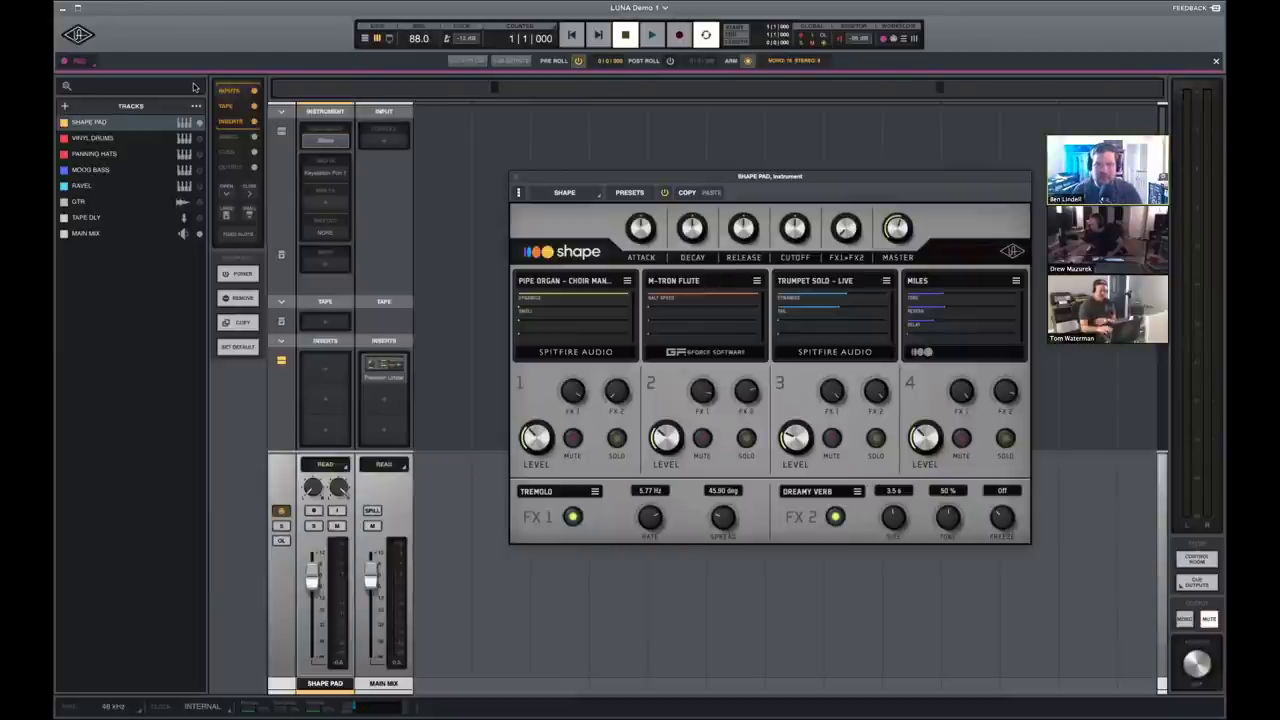
Mute layers 2, 3 and 4 in Shape and switch off its FX 1 and FX 2 effects.
click(702, 438)
click(831, 438)
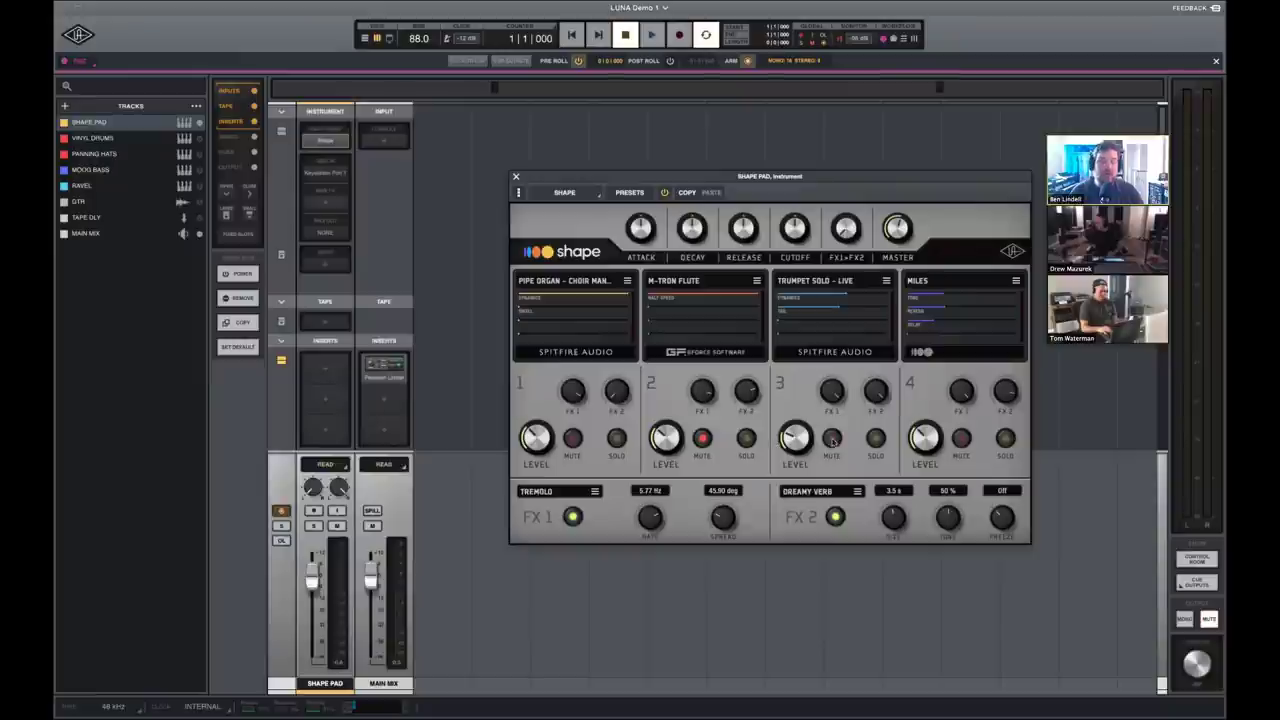
click(572, 516)
click(835, 516)
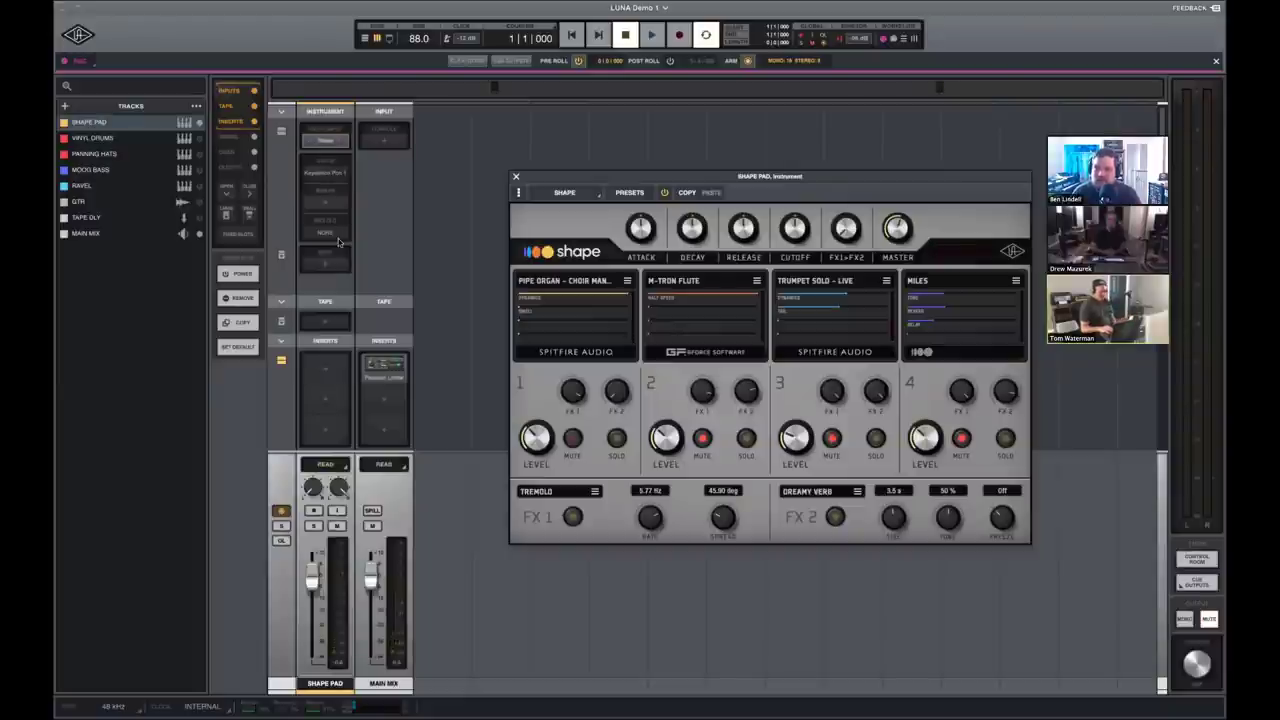
Look through the plug-in choices for Shape Pad's empty slot in the instrument section and show the sends in the mixer.
click(333, 207)
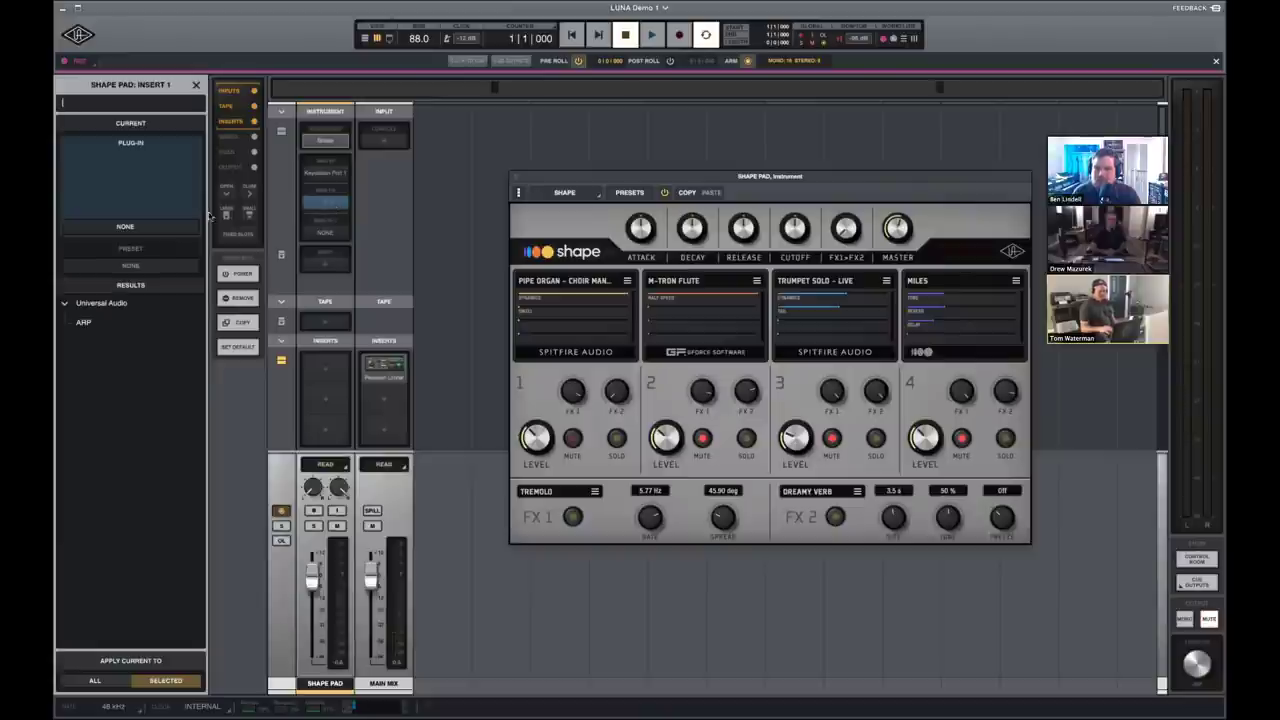
click(195, 86)
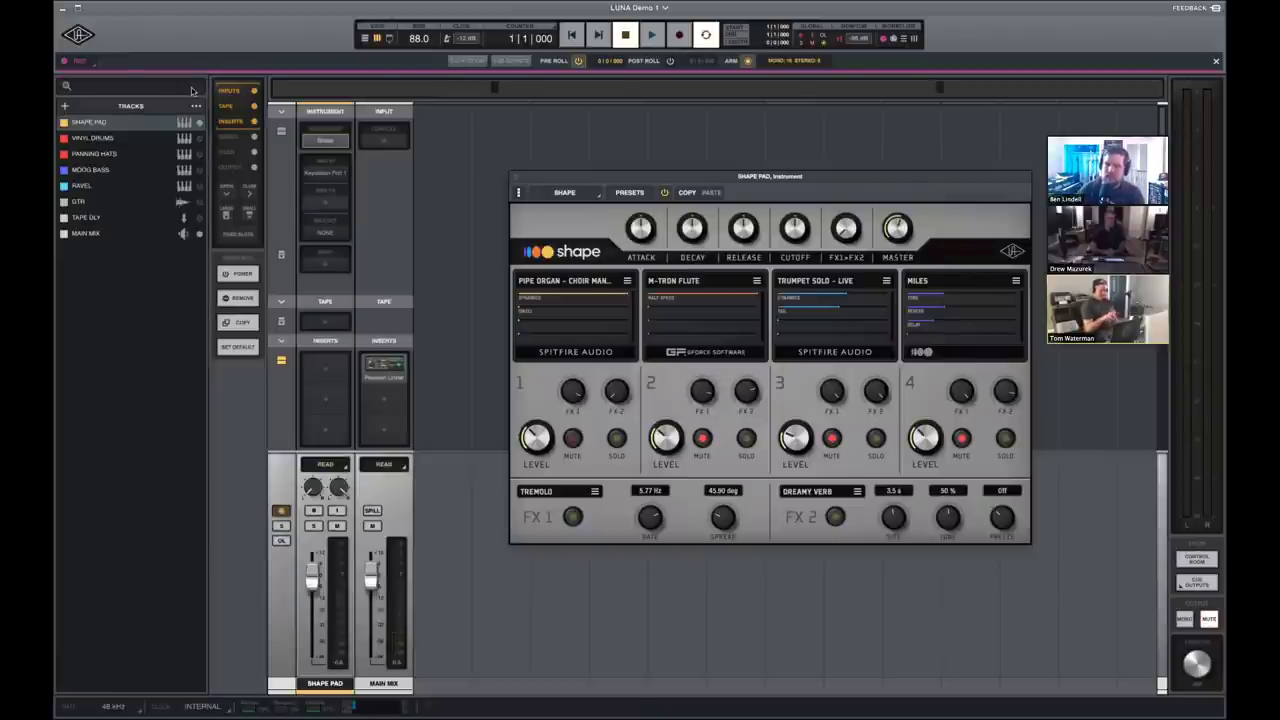
click(228, 136)
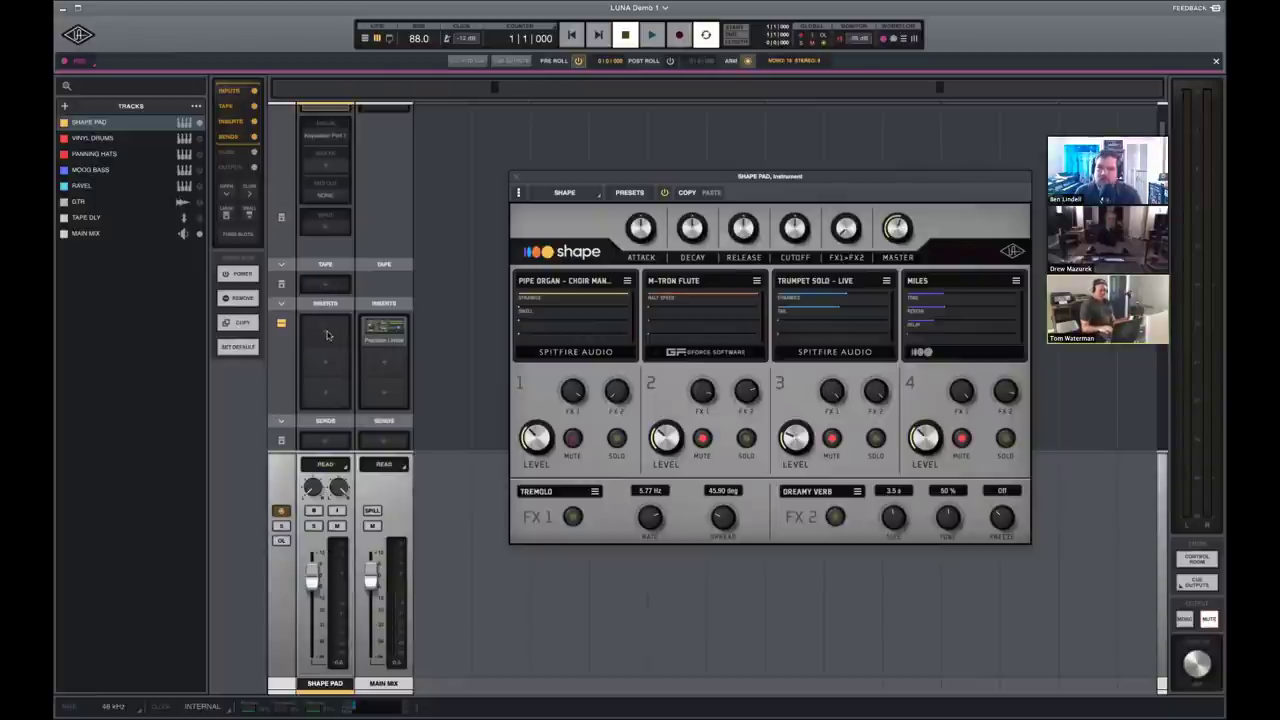
scroll(324, 334, down, 1)
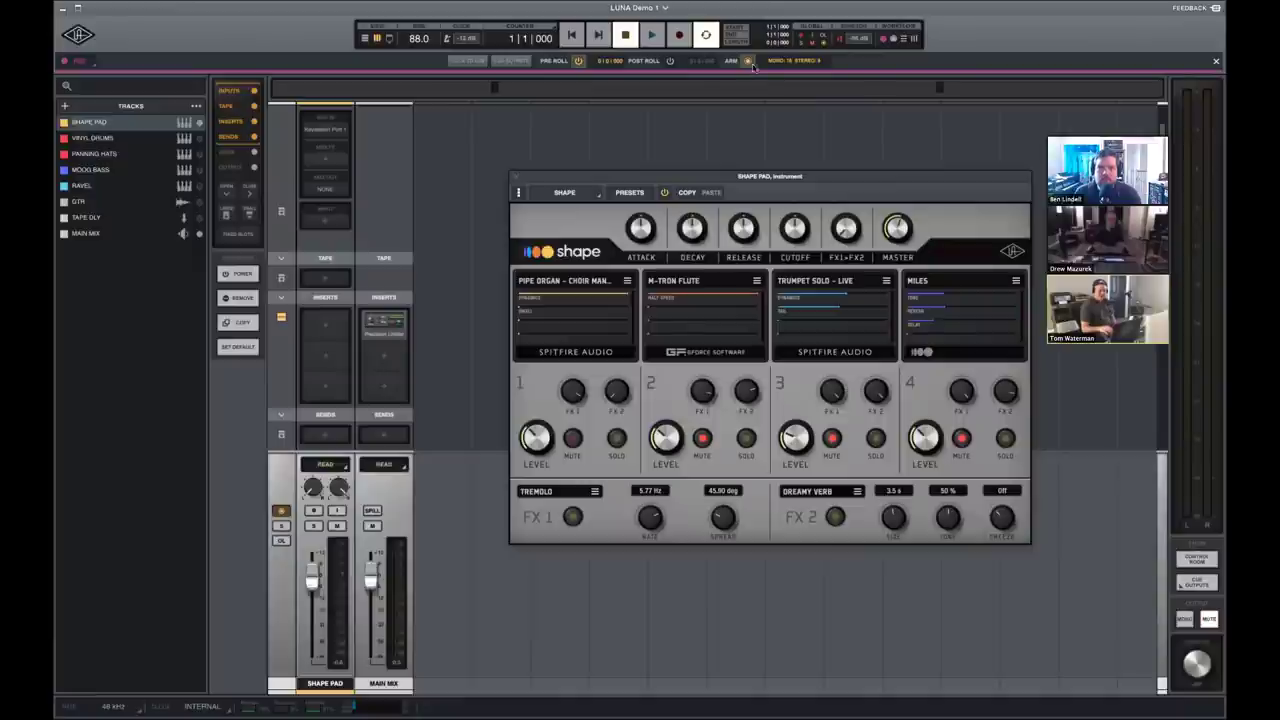
Toggle ARM monitoring off and back on, and record-enable the Shape Pad track.
click(281, 512)
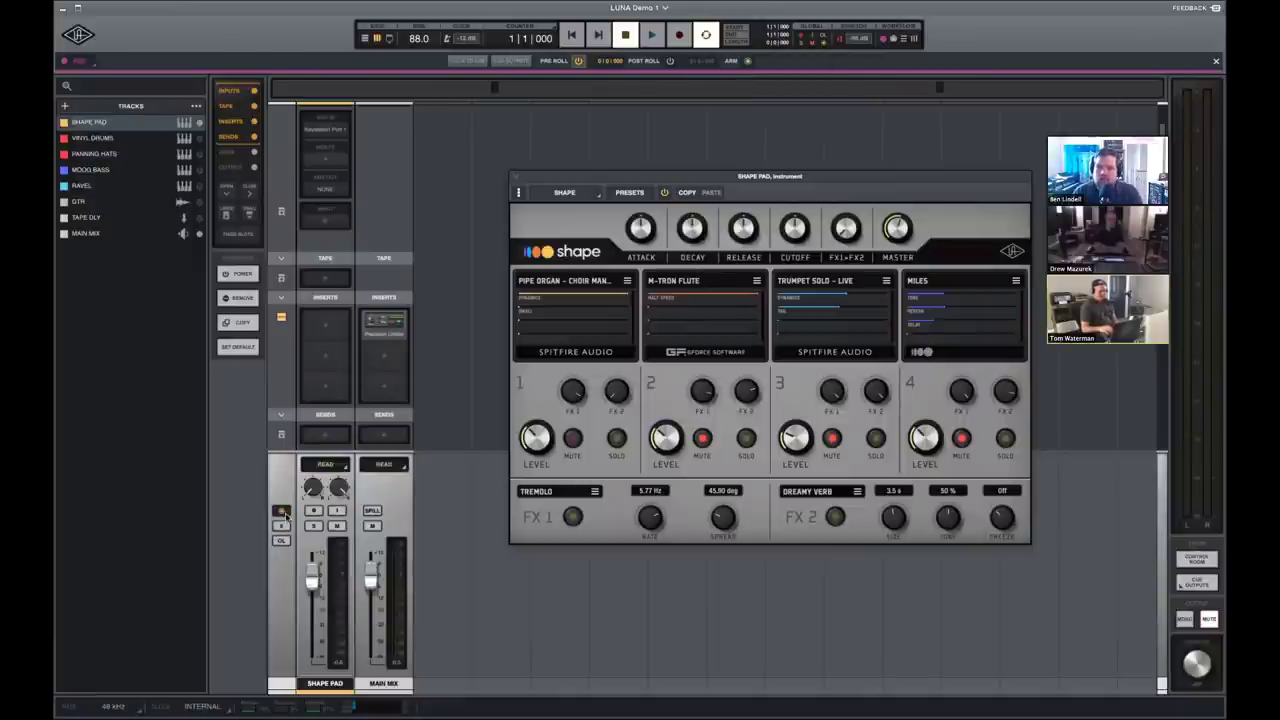
click(282, 511)
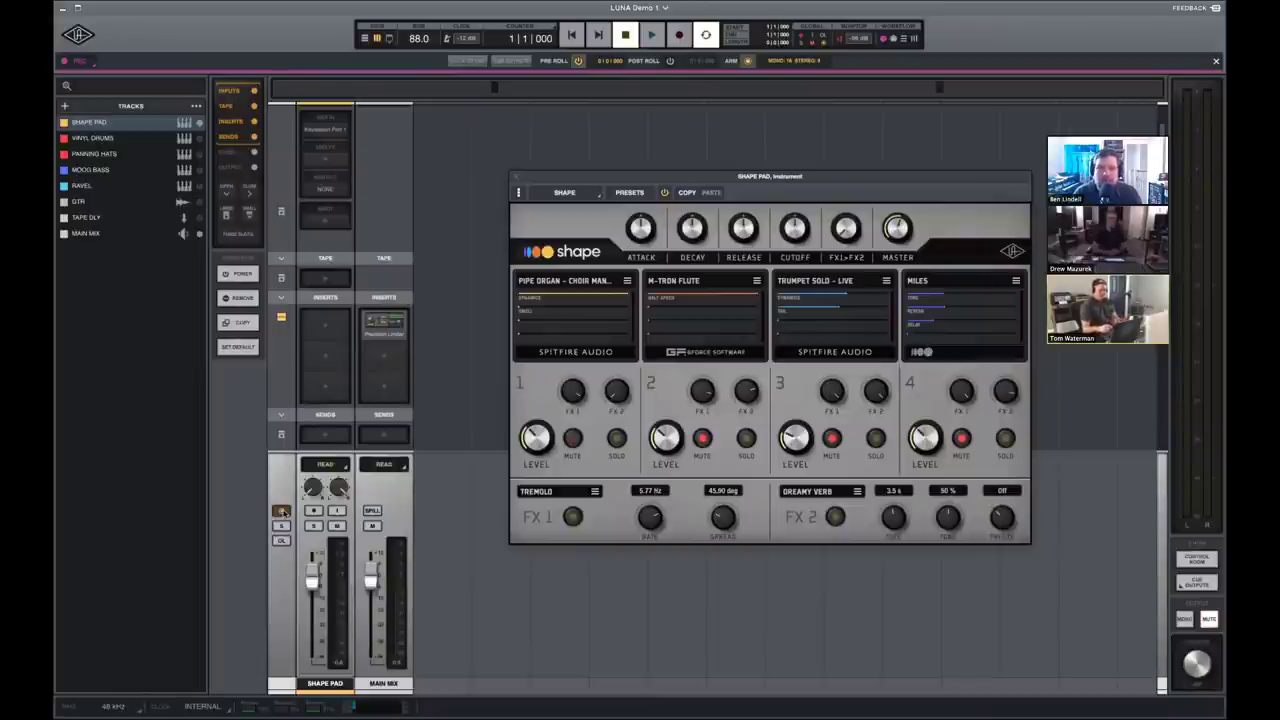
click(282, 512)
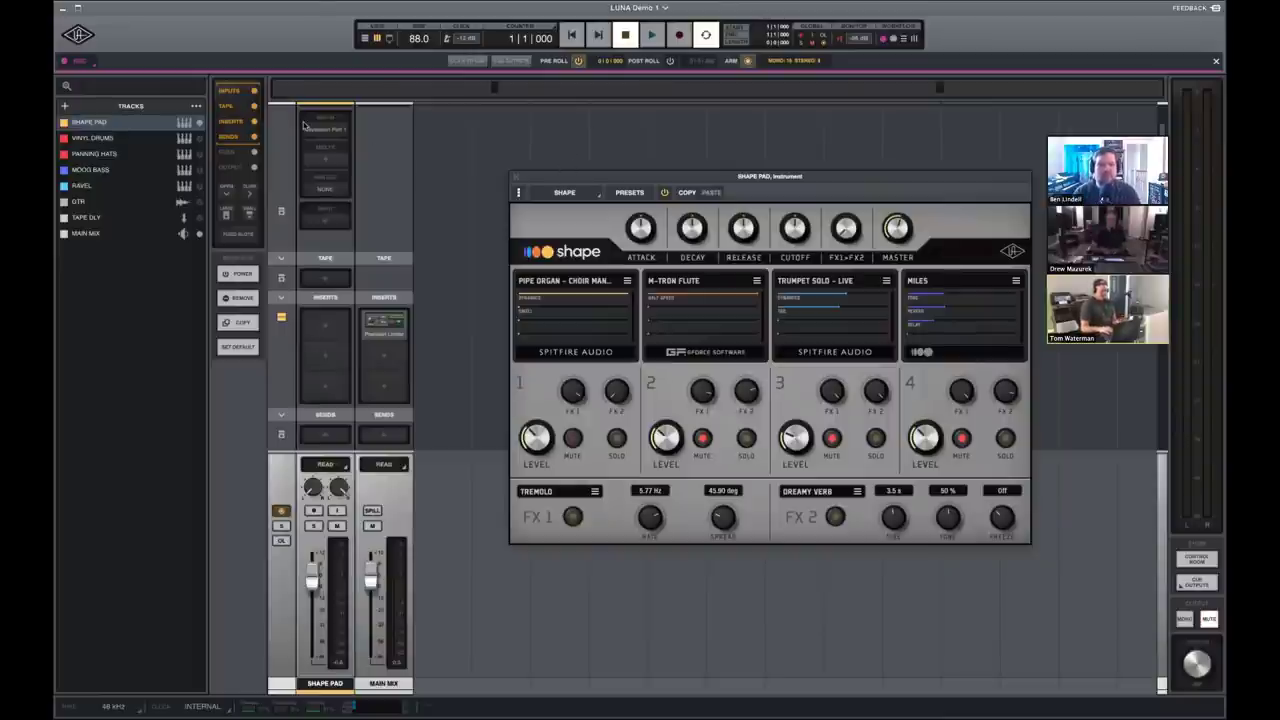
scroll(332, 316, up, 2)
key(shift+r)
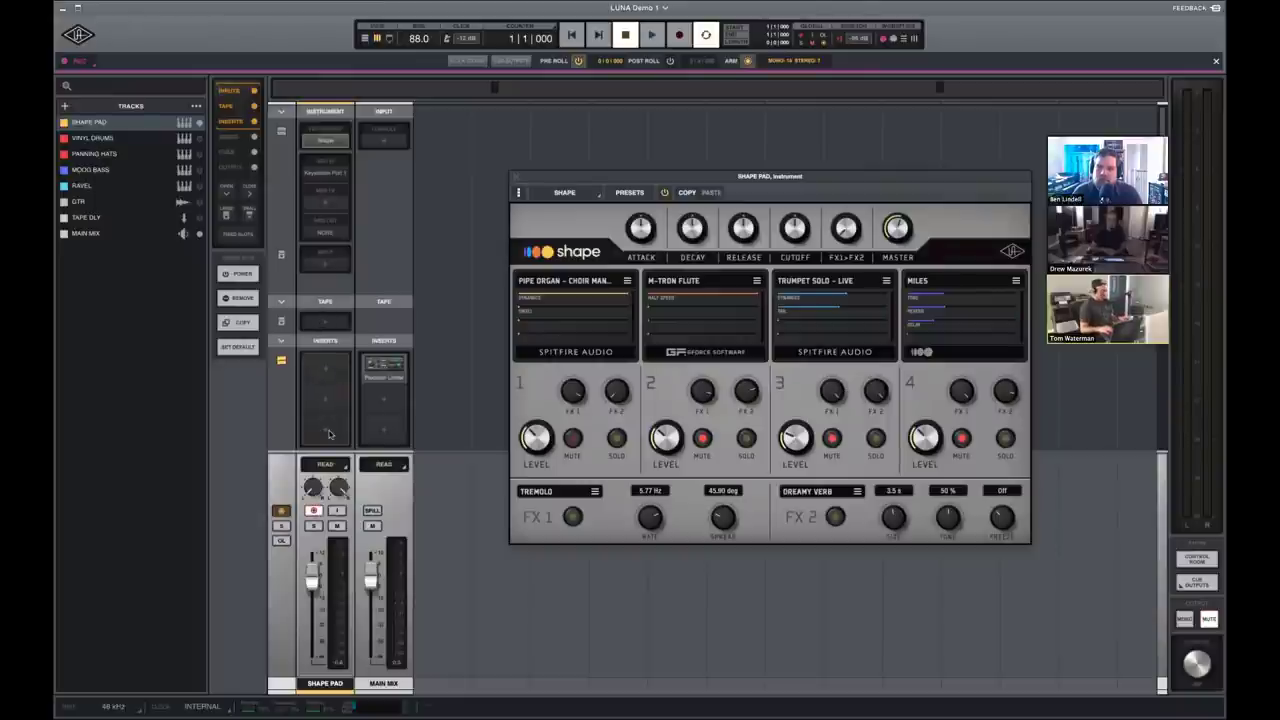
Insert the AMS RMX16 reverb in Shape Pad's first insert slot, close its window and remove the plug-in again.
click(330, 378)
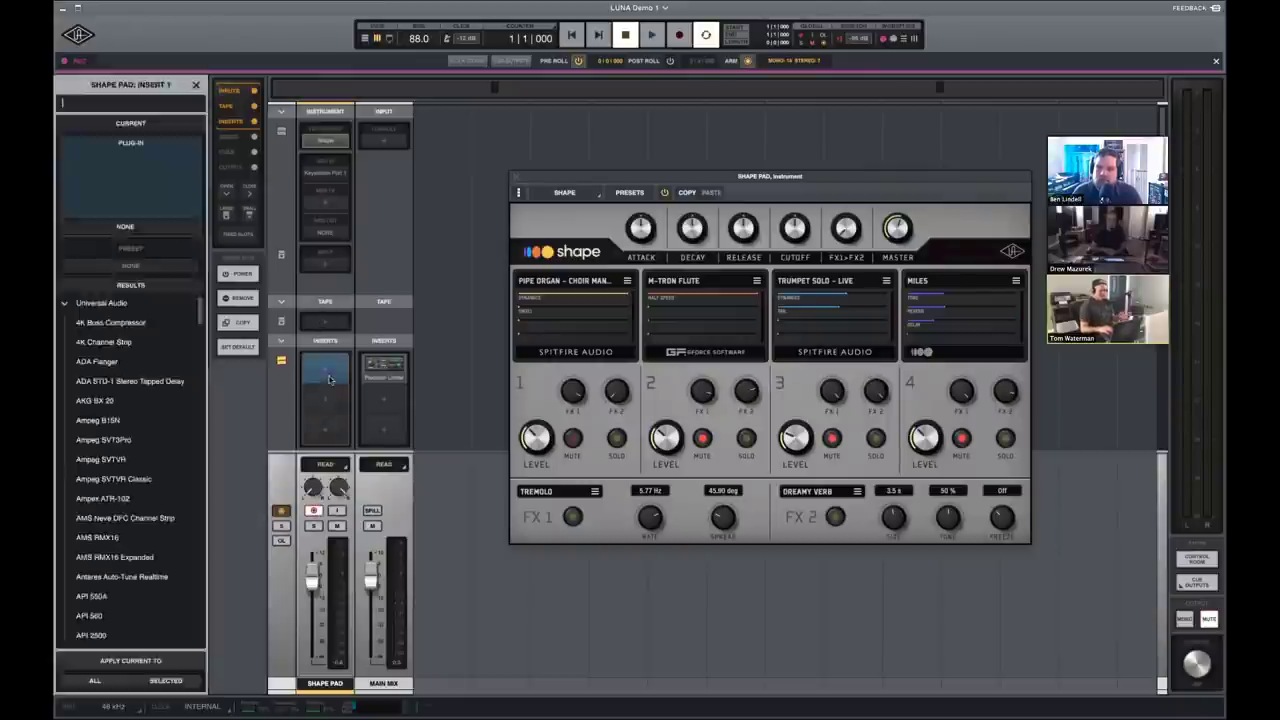
scroll(125, 508, down, 2)
double_click(124, 488)
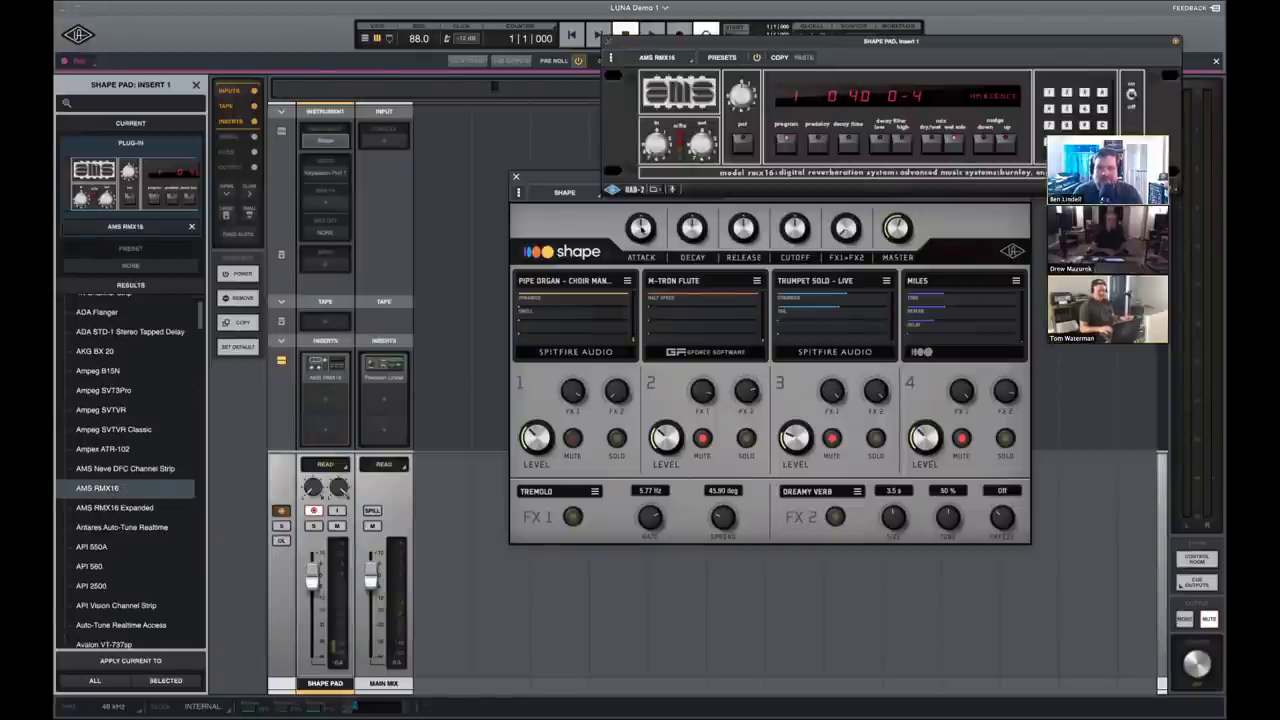
click(656, 122)
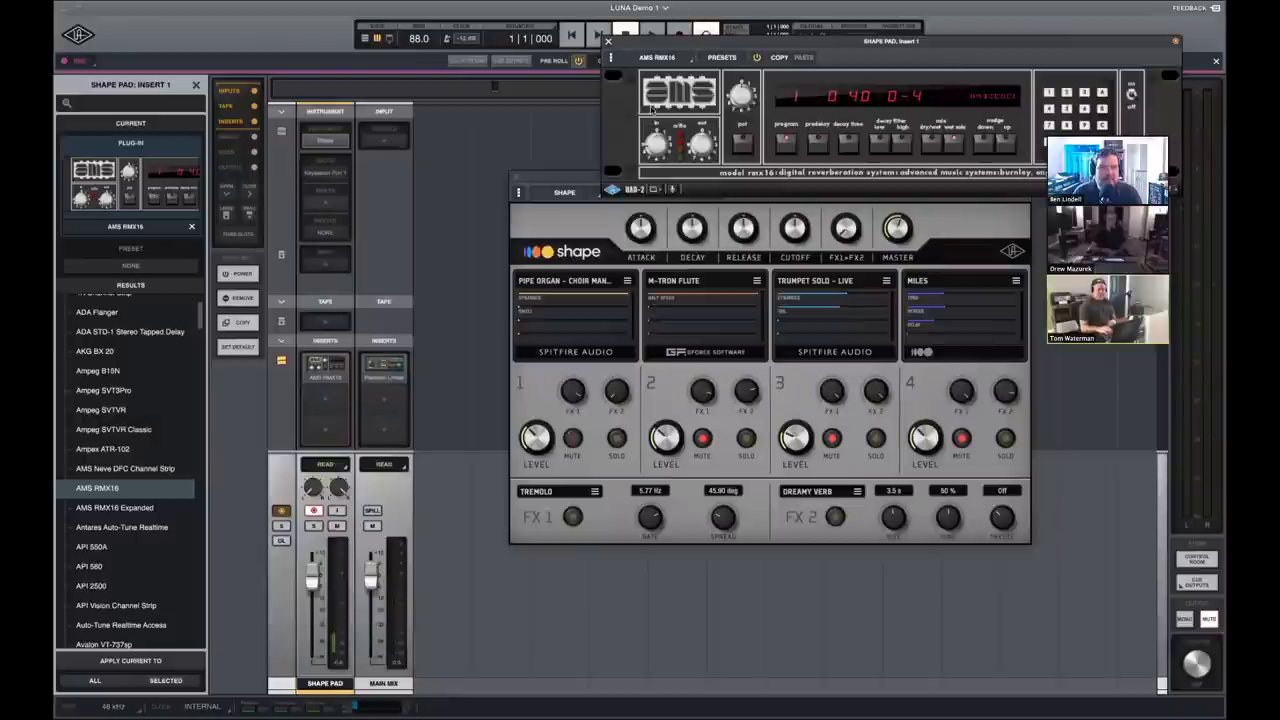
click(607, 42)
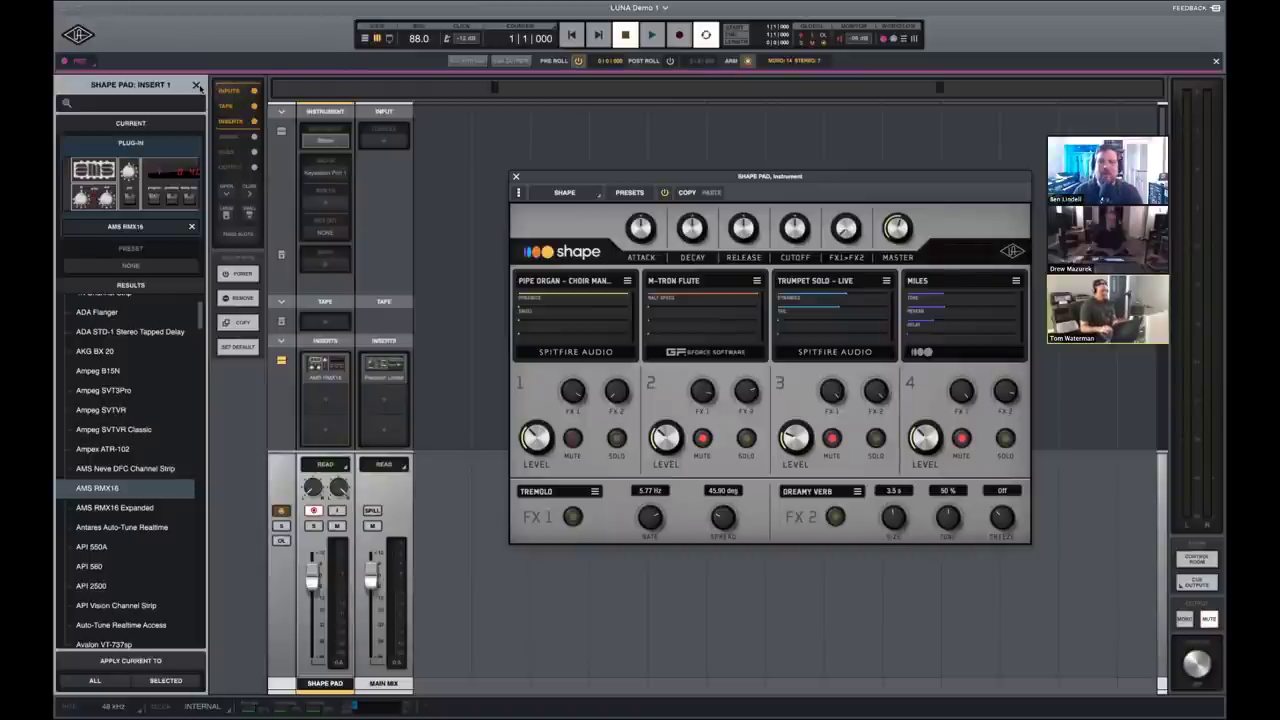
click(197, 88)
right_click(343, 380)
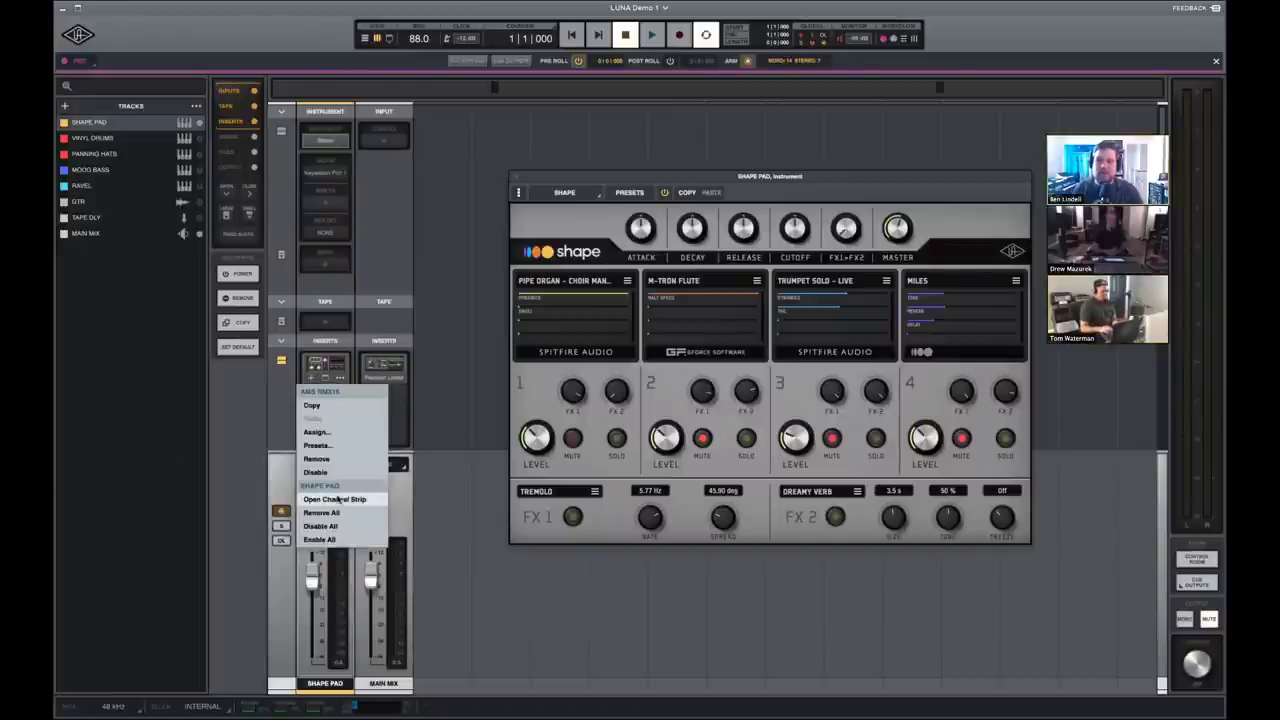
click(327, 460)
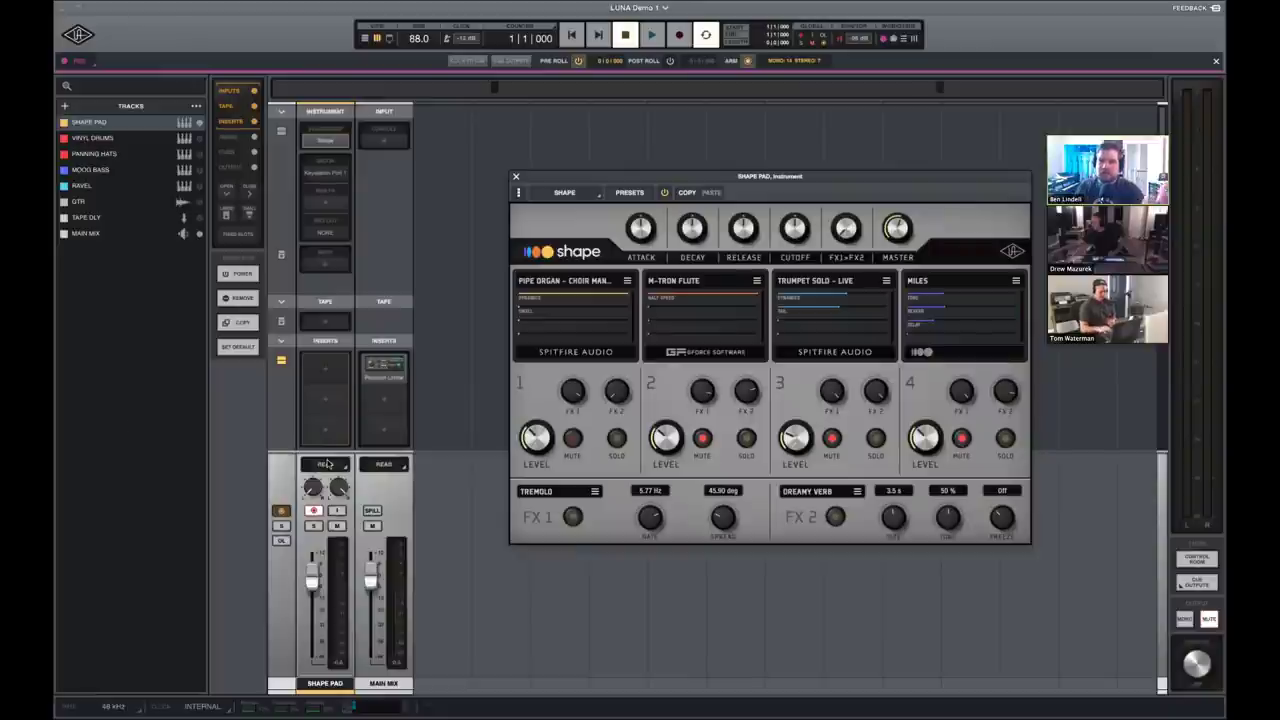
Examine the detailed settings of Shape's Pipe Organ choir manual layer and return to the overview.
mouse_move(327, 143)
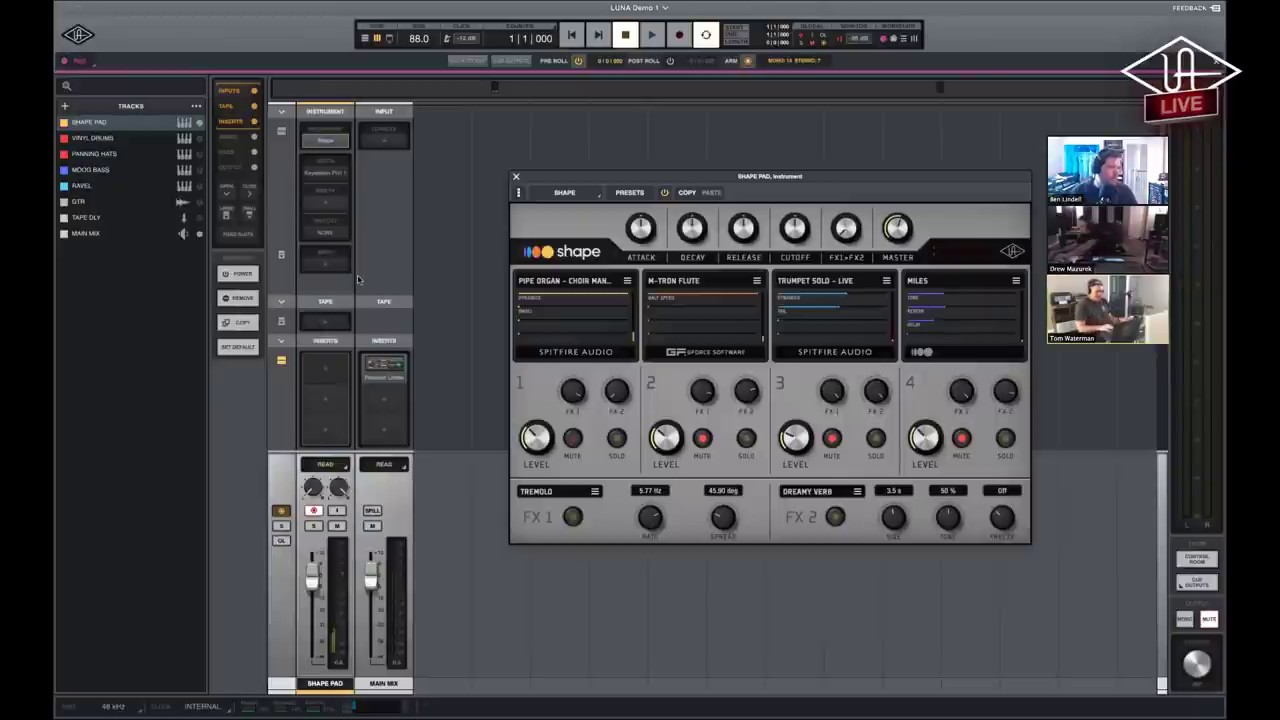
click(578, 325)
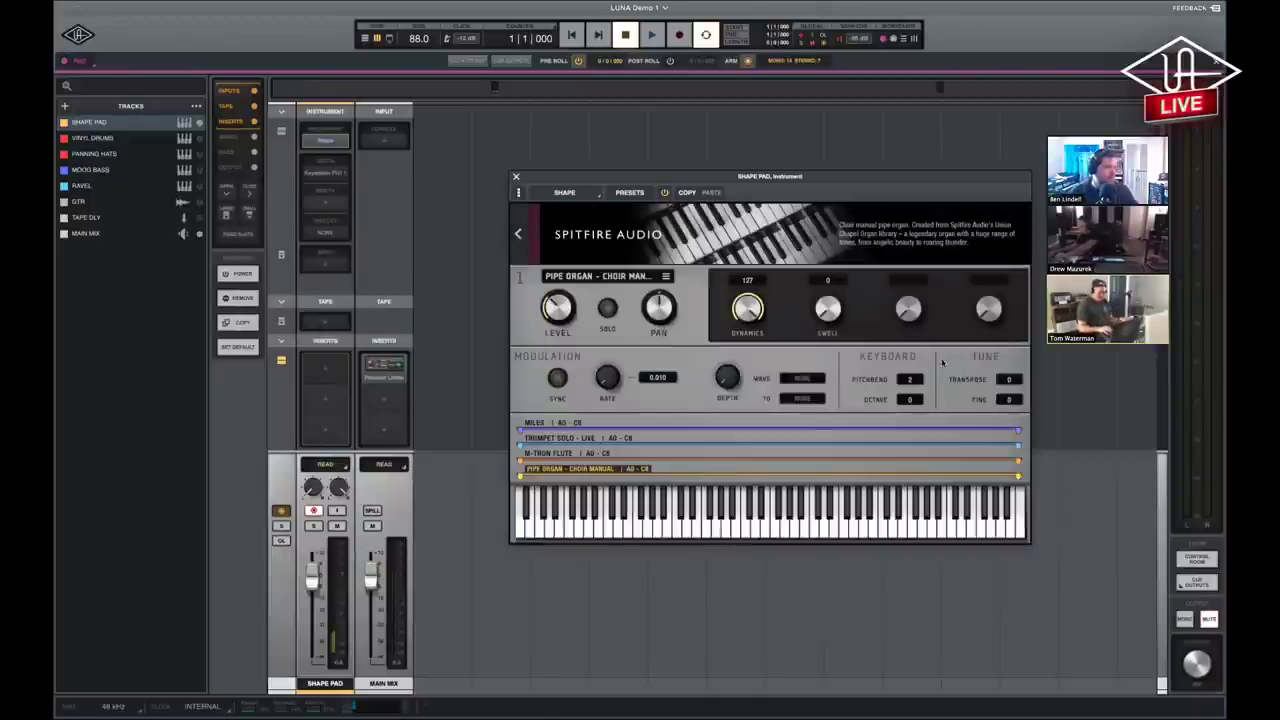
click(521, 246)
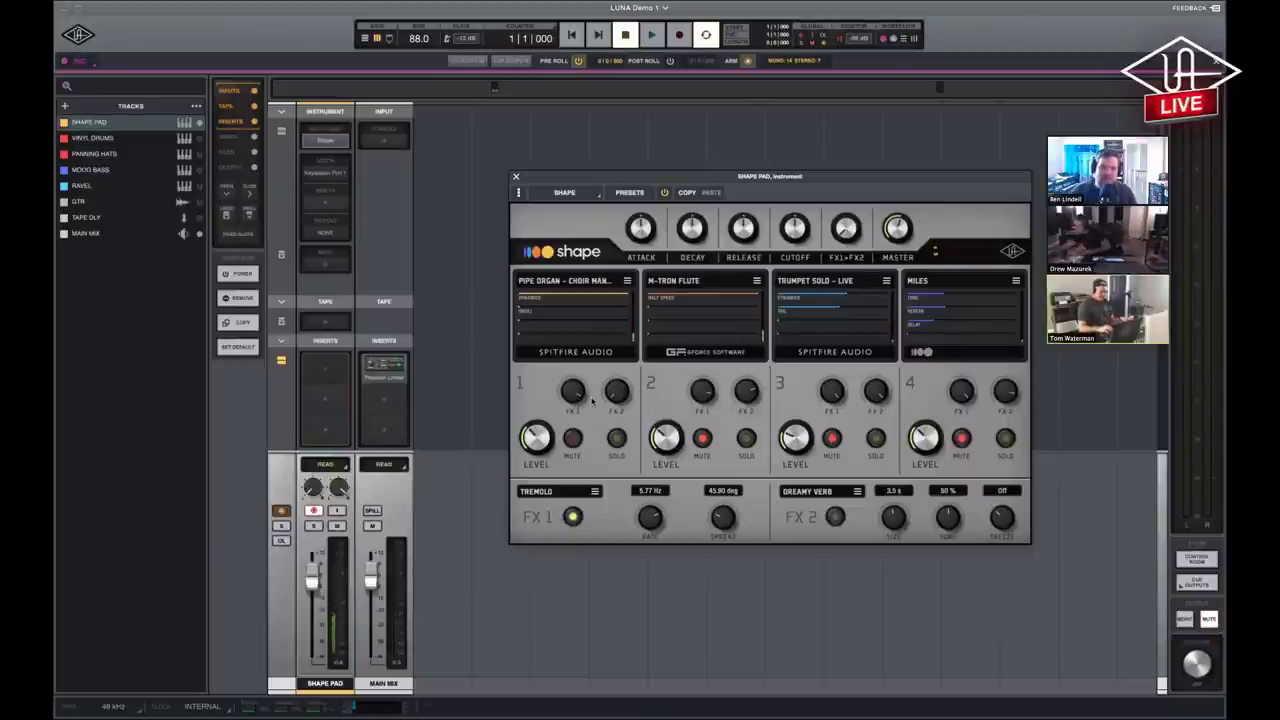
Switch on Shape's Tremolo and Dreamy Verb effects and unmute the M-Tron Flute layer.
click(835, 516)
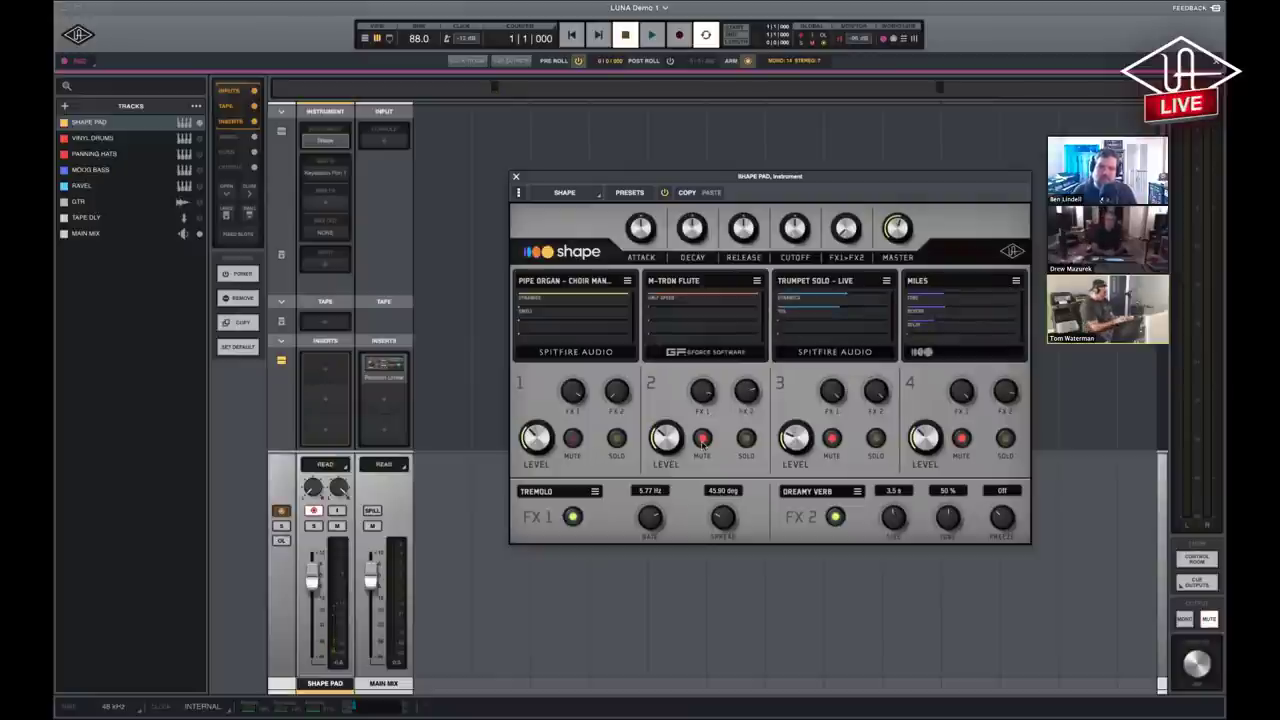
click(703, 440)
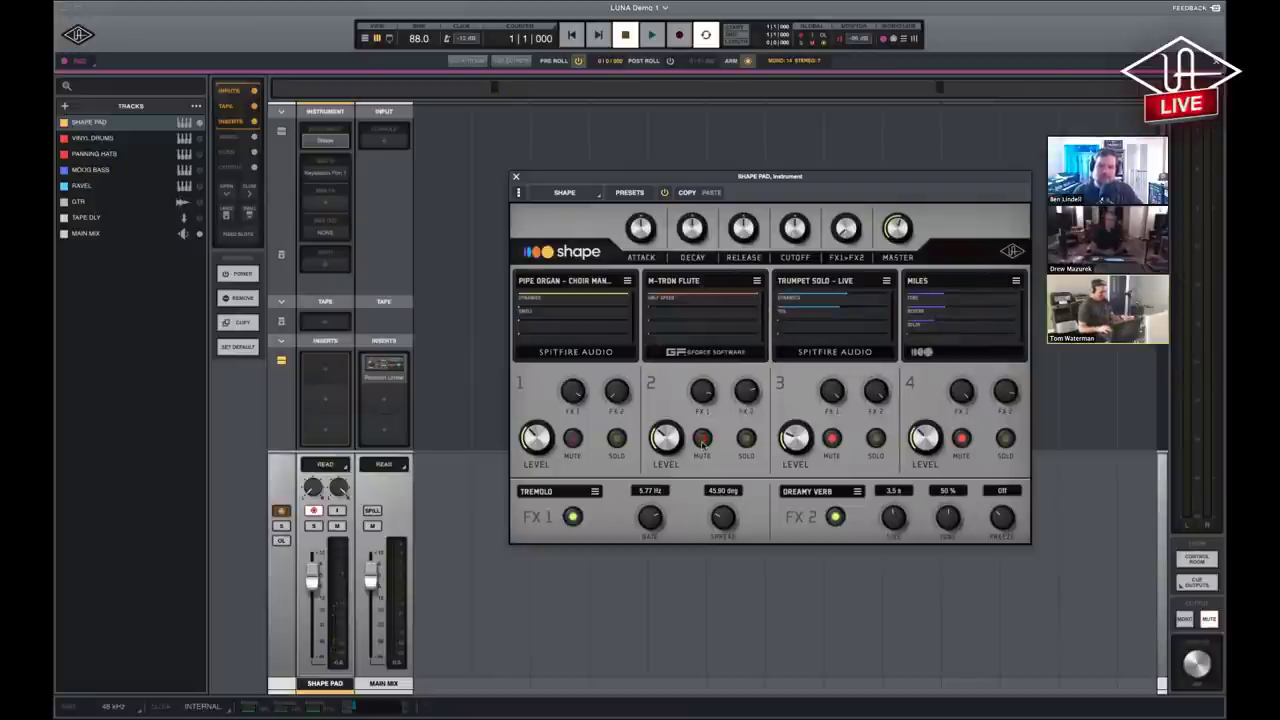
click(703, 440)
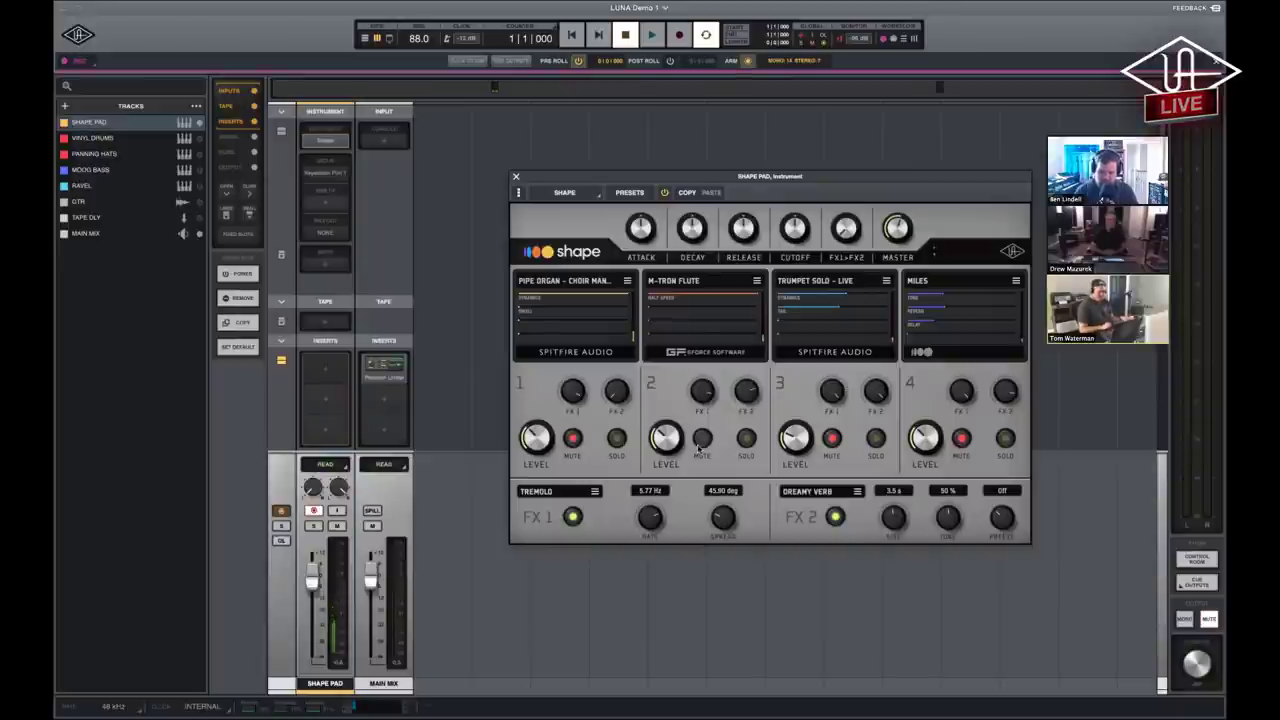
Examine the M-Tron Flute layer's half-speed, modulation and tuning settings and return to the overview.
click(703, 324)
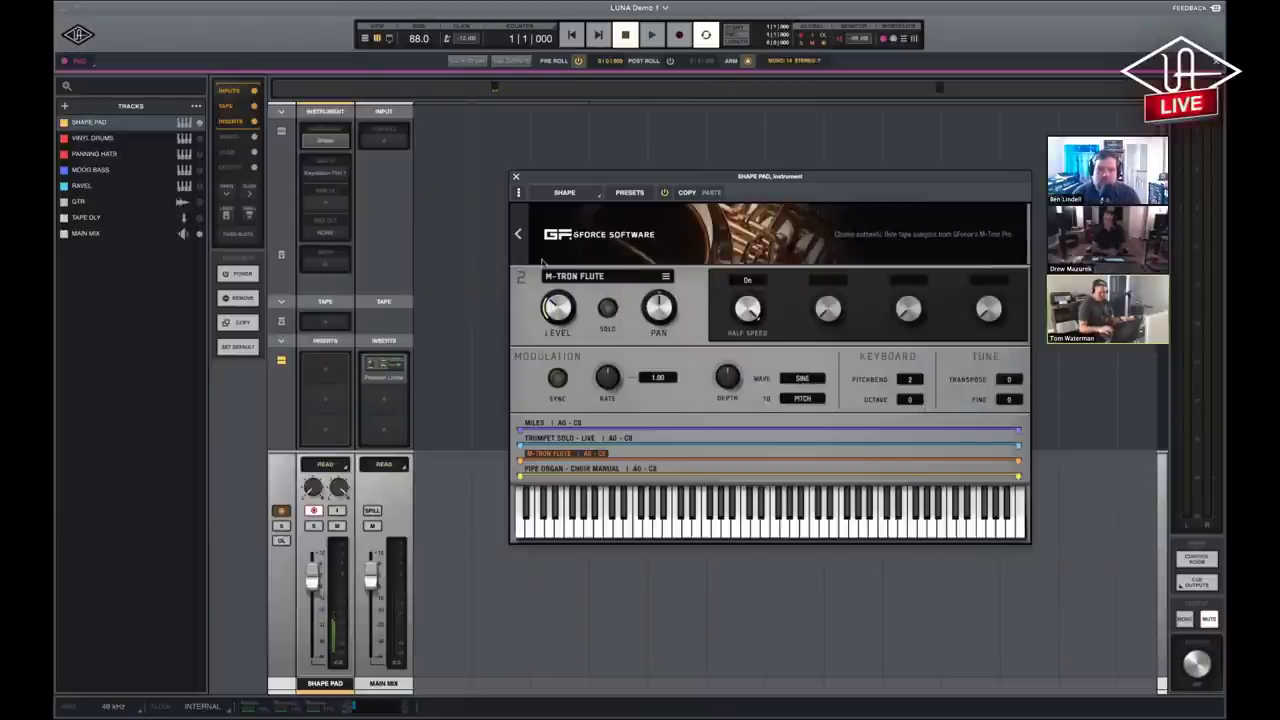
click(518, 234)
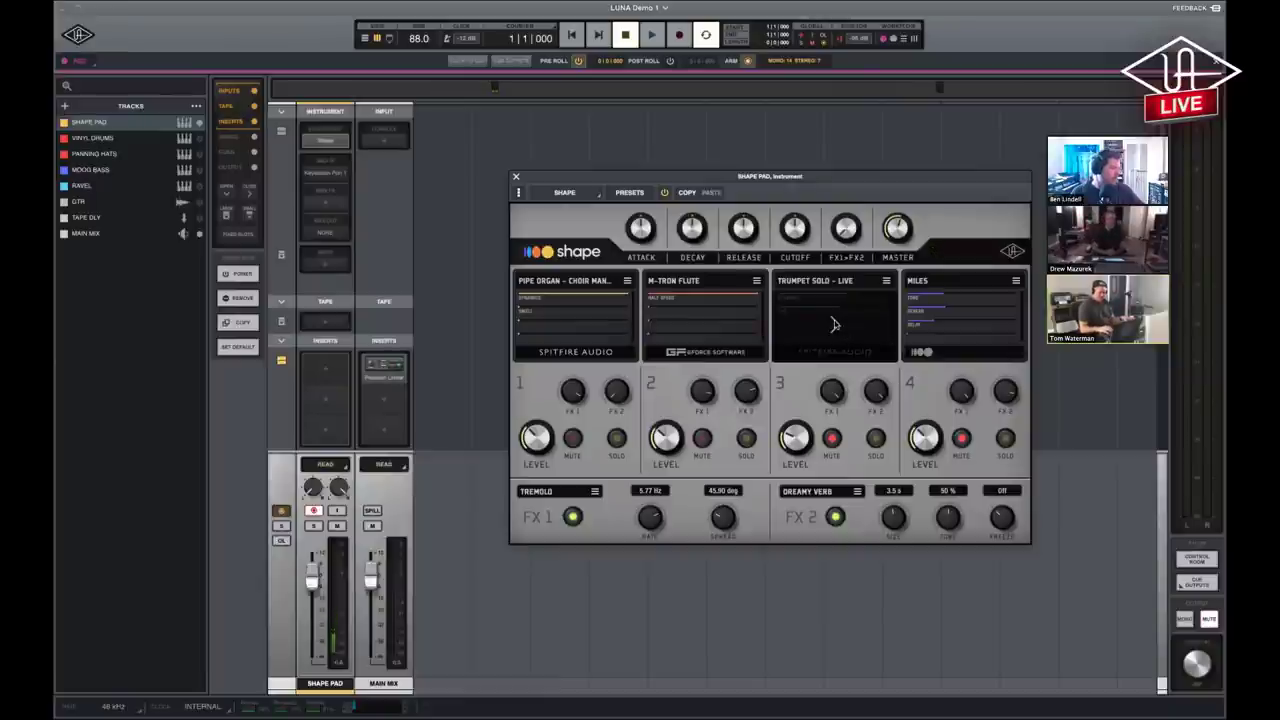
Unmute and solo the Trumpet Solo – Live layer with both effects off, and examine its detailed settings.
click(835, 324)
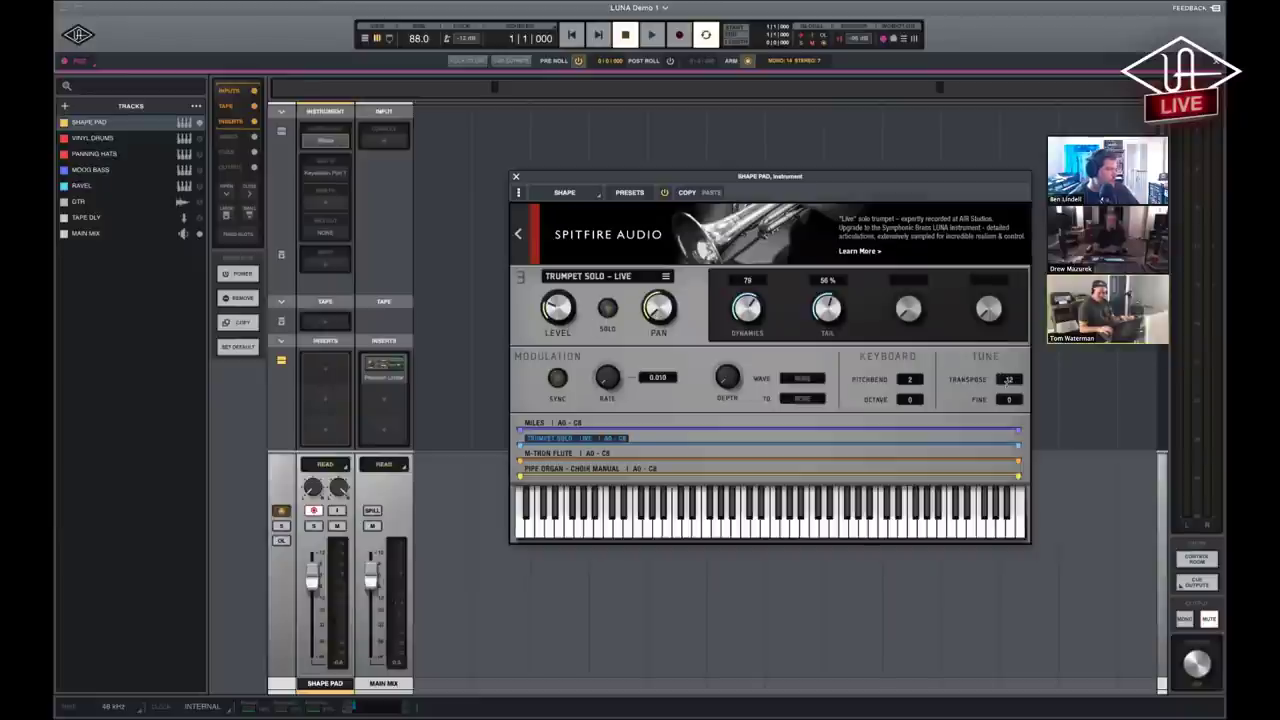
click(518, 235)
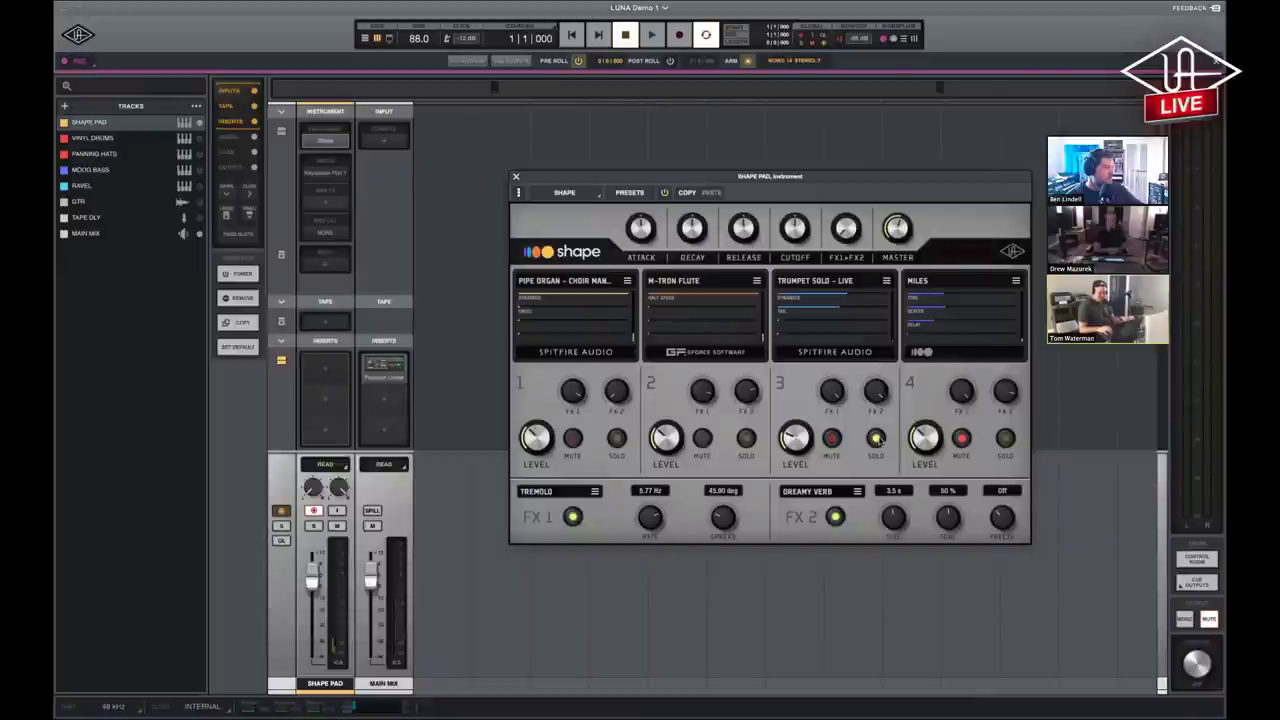
click(836, 326)
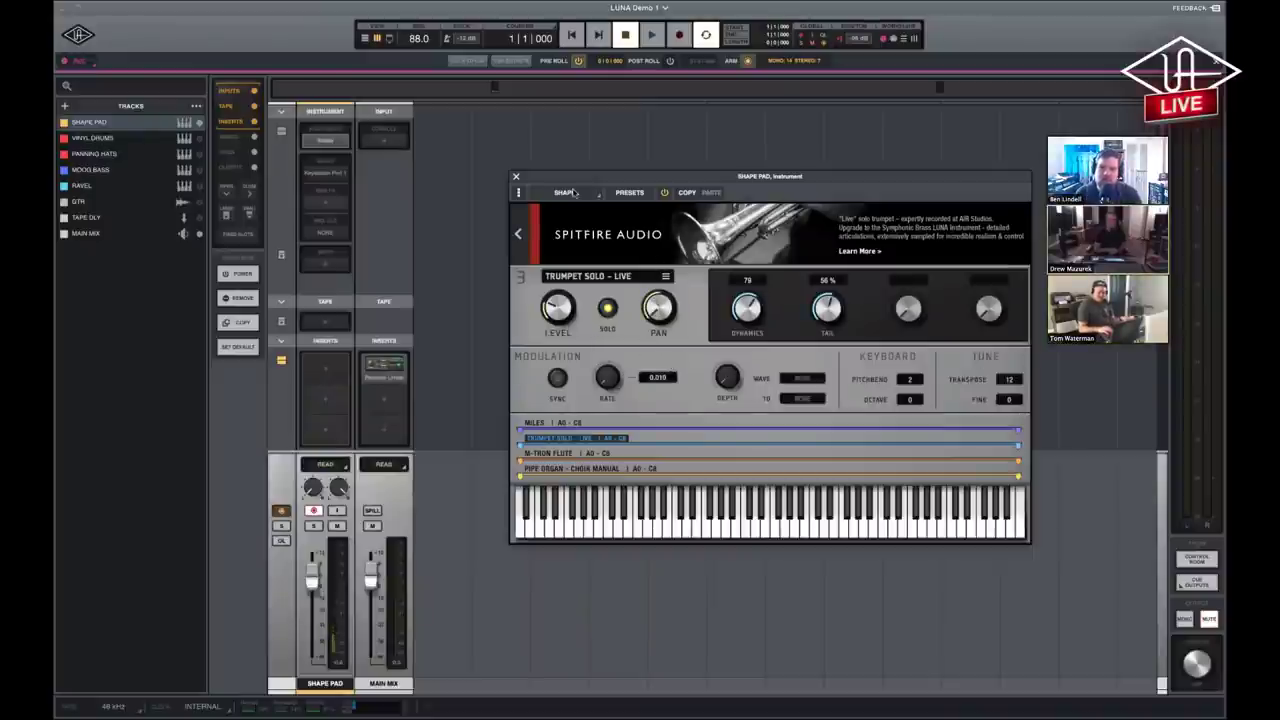
click(519, 235)
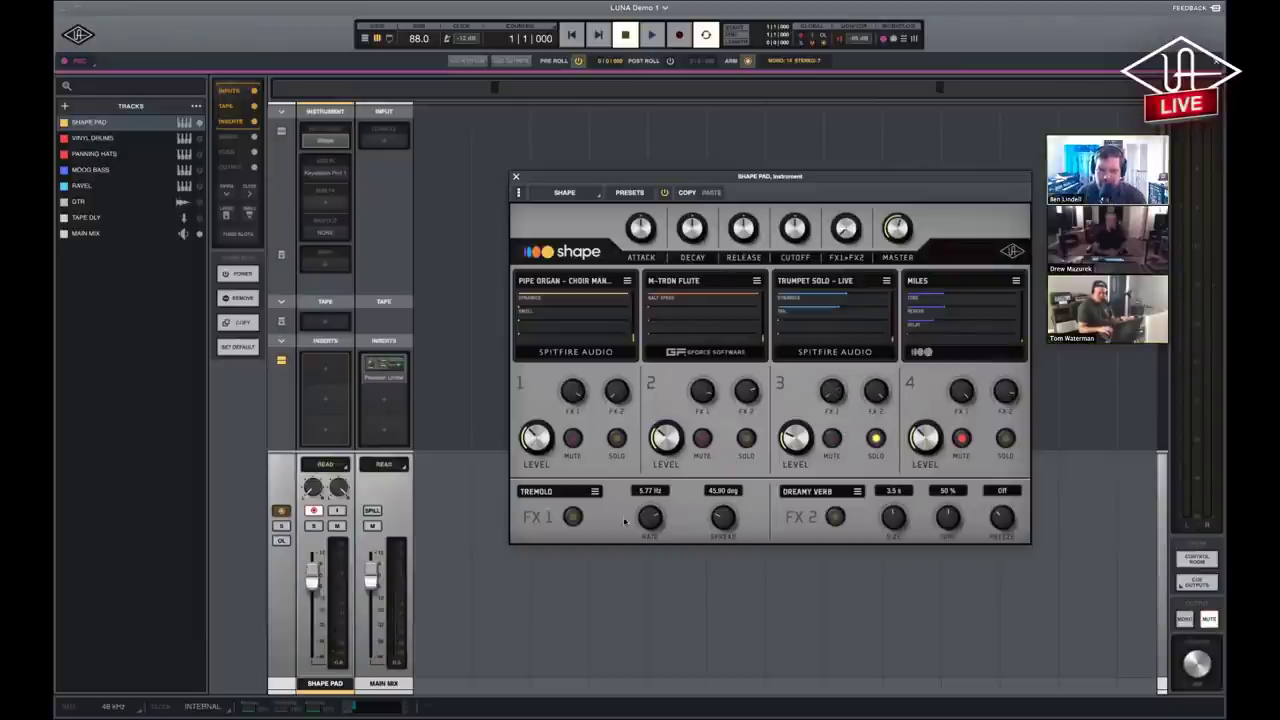
Switch on Shape's Tremolo and Dreamy Verb effects, and examine the Miles layer's detailed settings before returning to the overview.
click(571, 517)
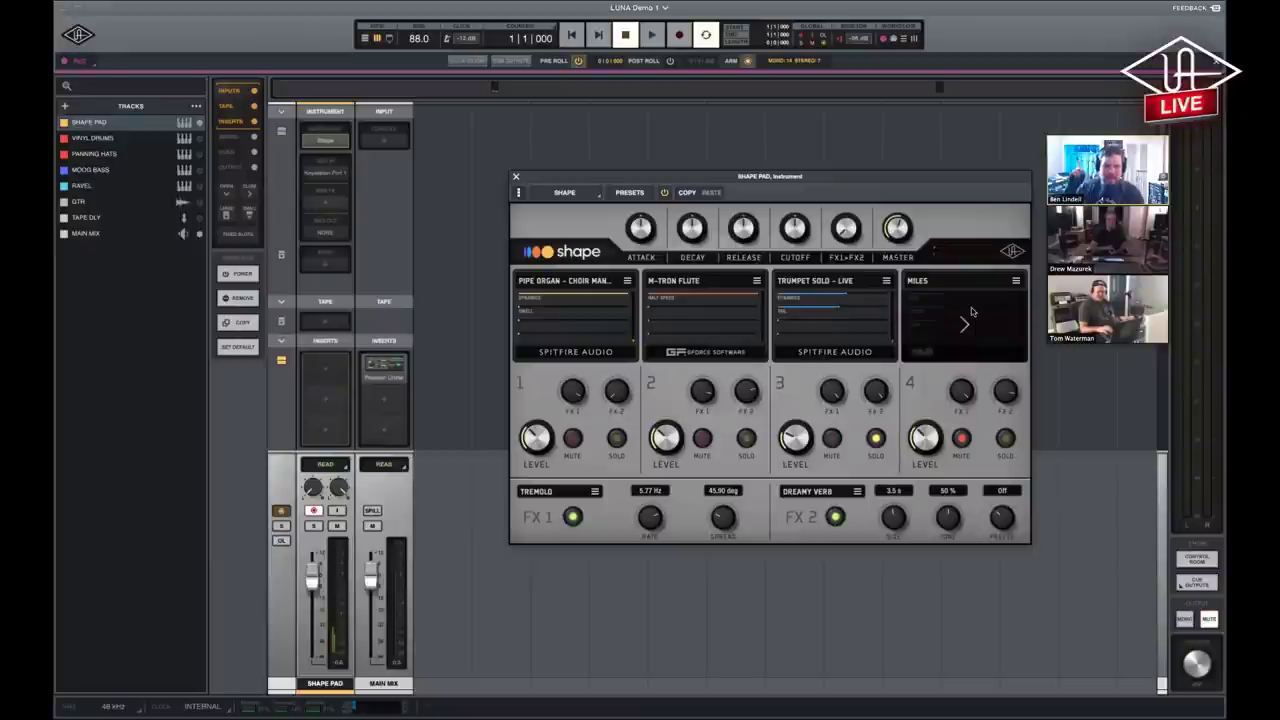
click(918, 332)
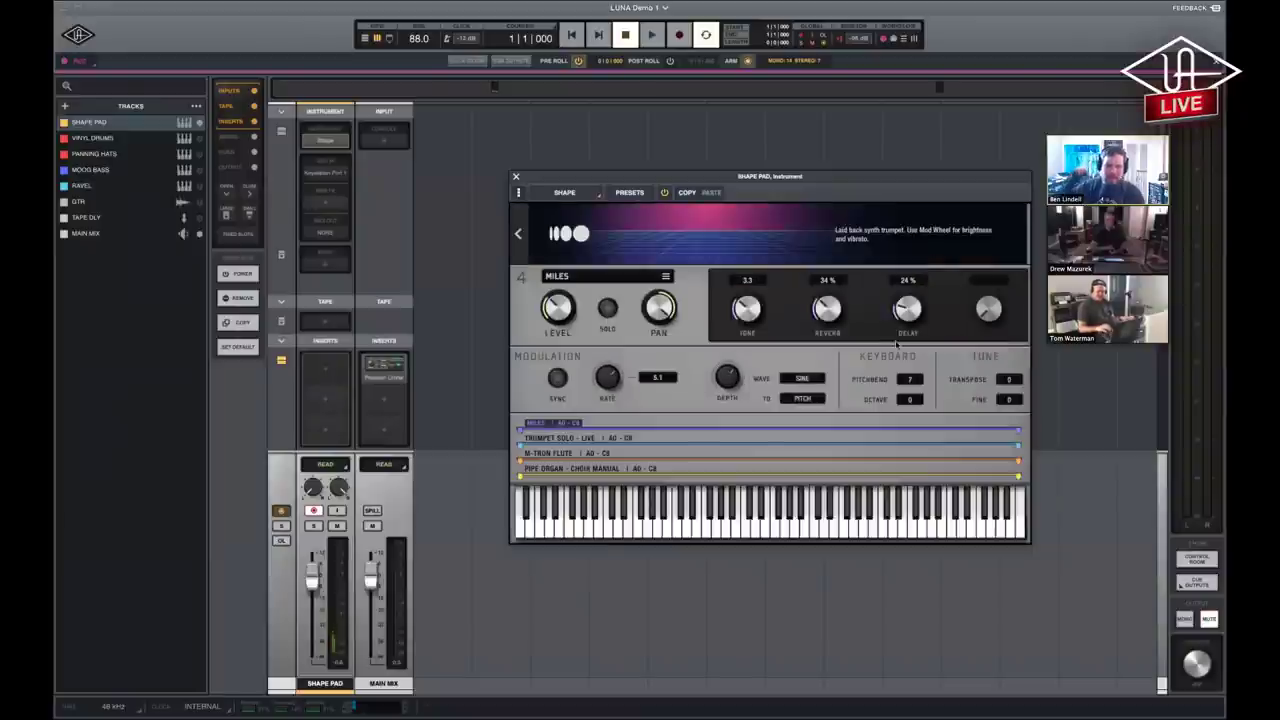
click(520, 234)
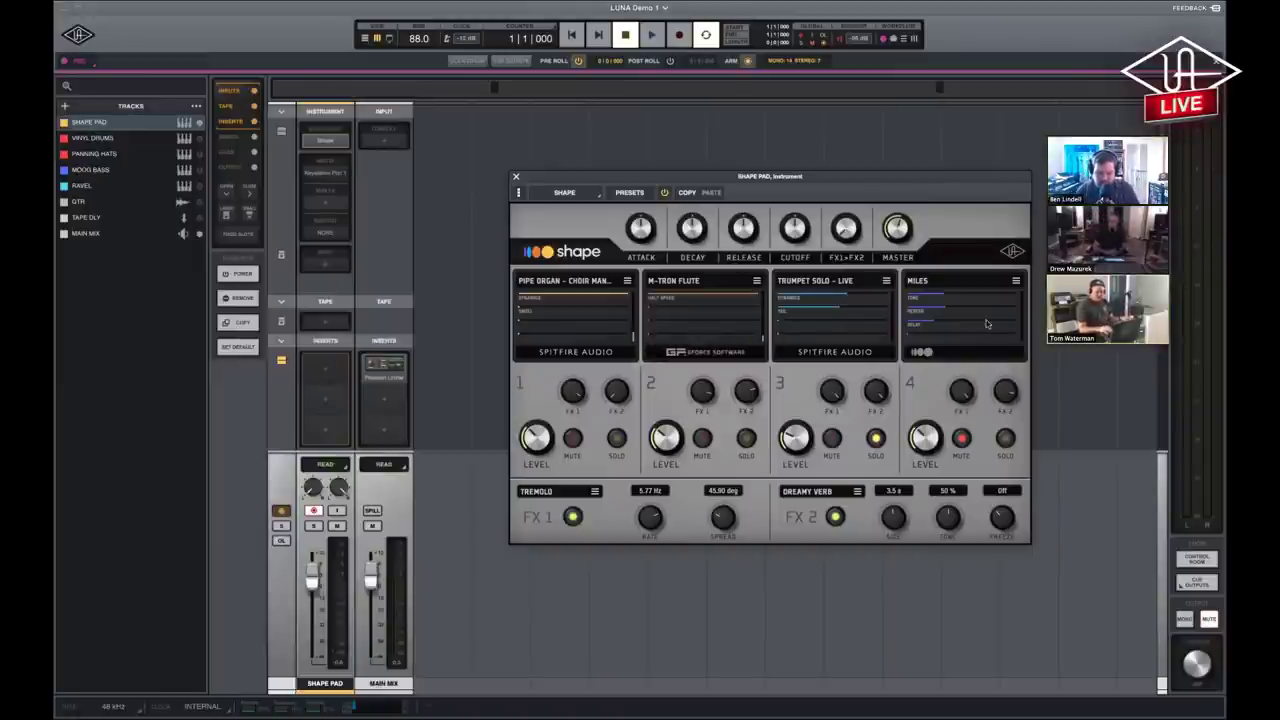
Unmute and solo the Miles layer, and try its transpose at 12 and -12 before restoring 0 and returning to the overview.
click(960, 440)
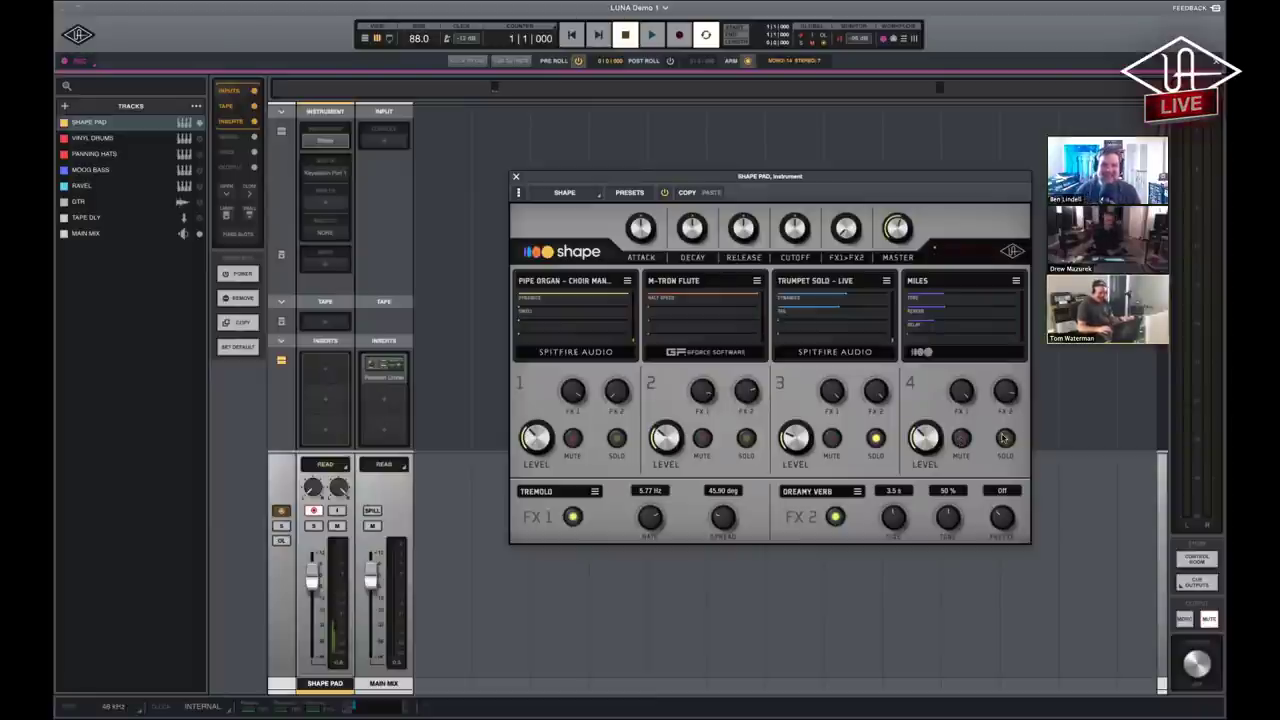
click(1004, 437)
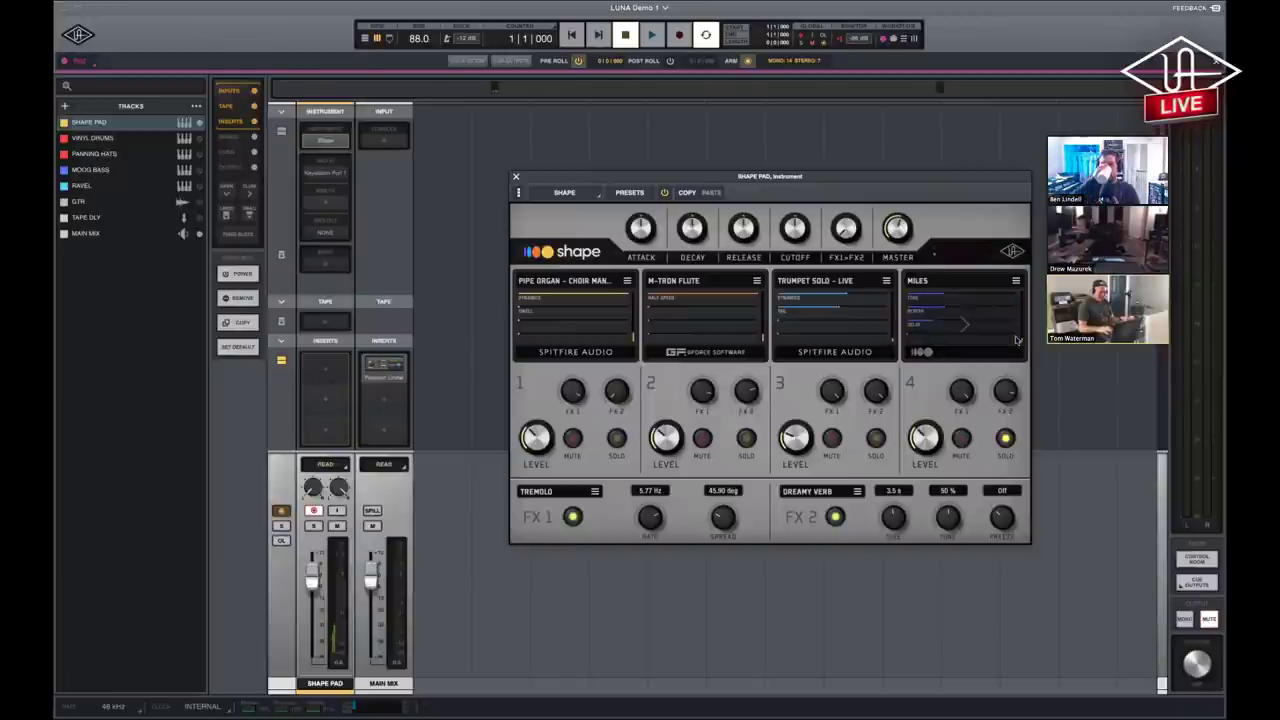
click(970, 327)
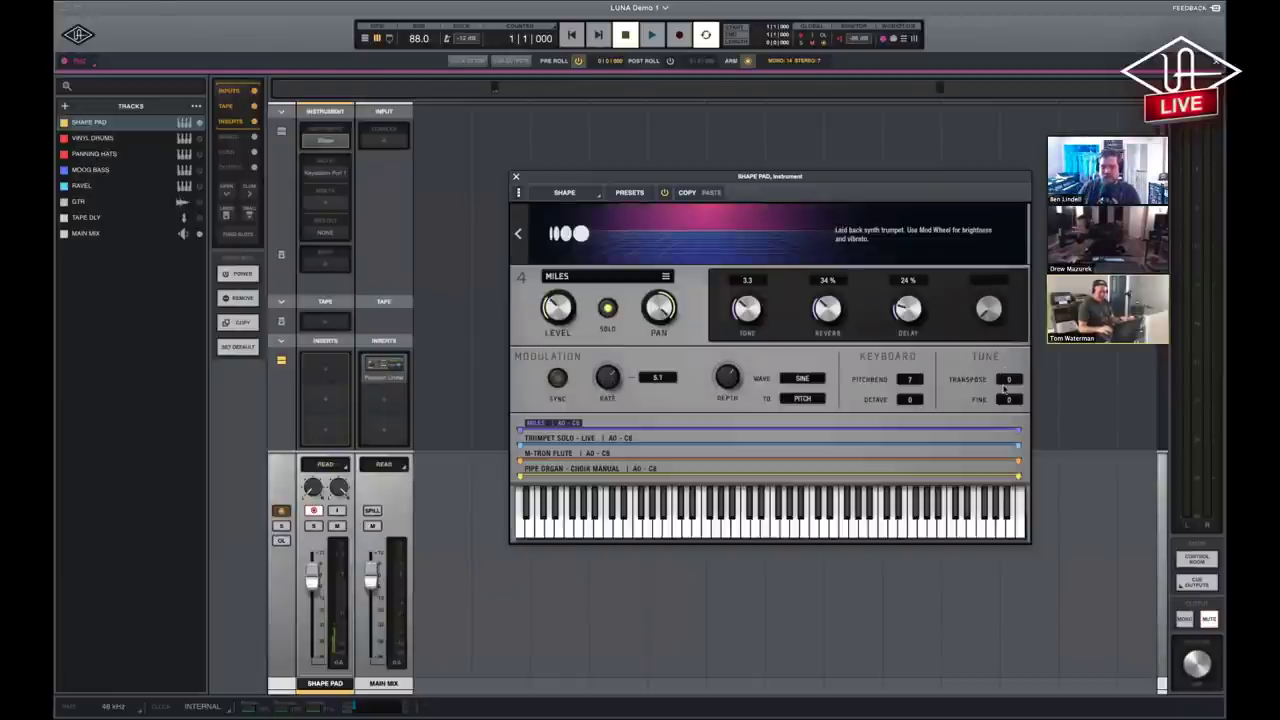
click(1004, 378)
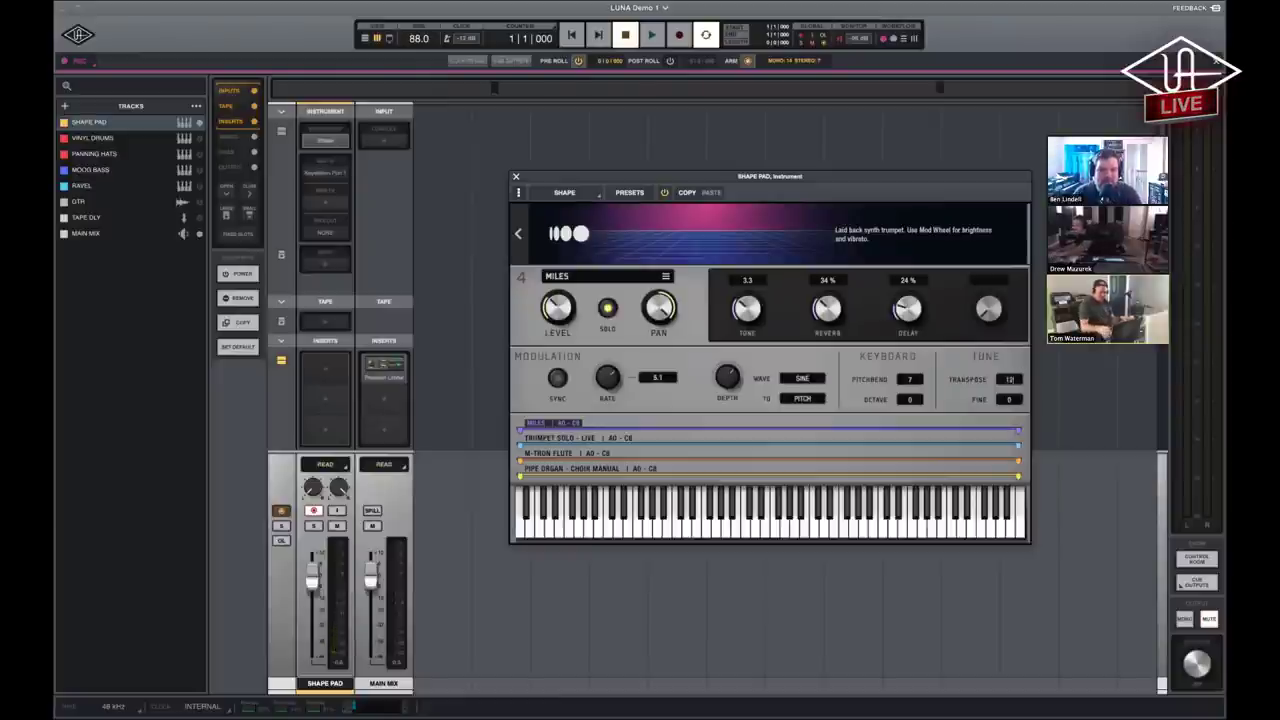
key(Return)
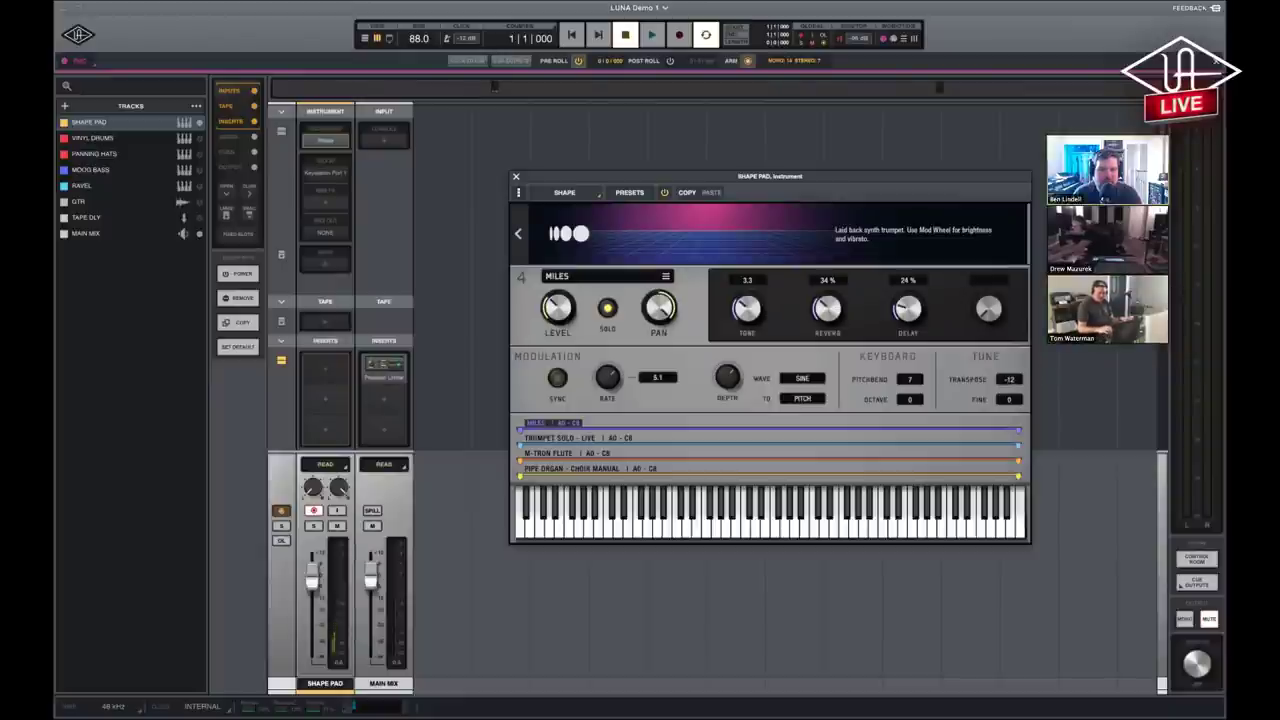
text(0)
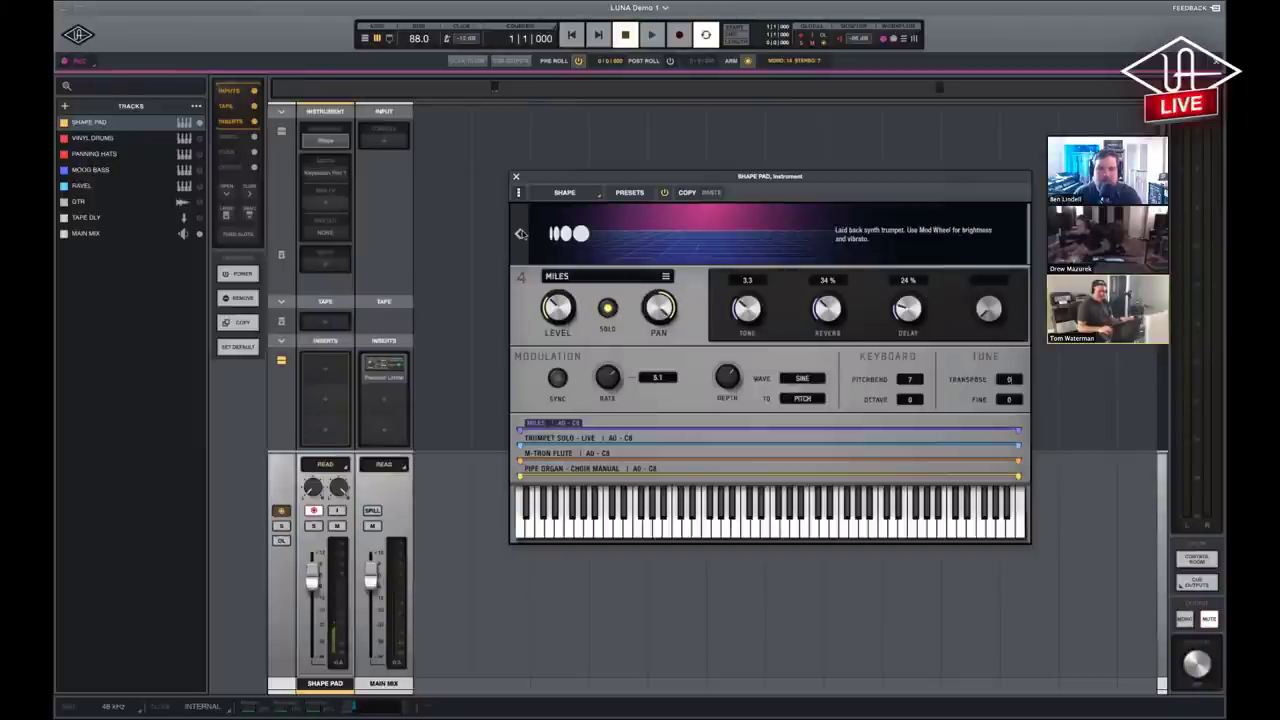
click(518, 233)
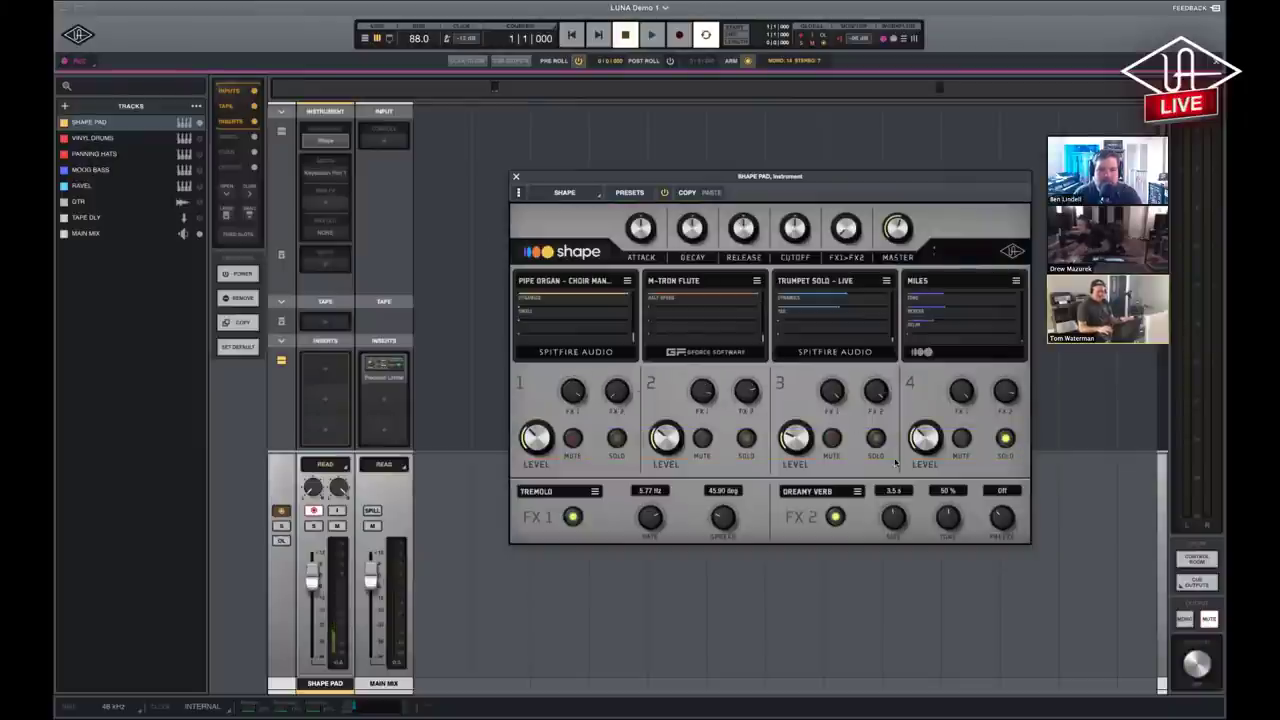
Clear the Miles solo and isolate the Pipe Organ by muting layers 2, 3 and 4 with both effects off.
click(1006, 439)
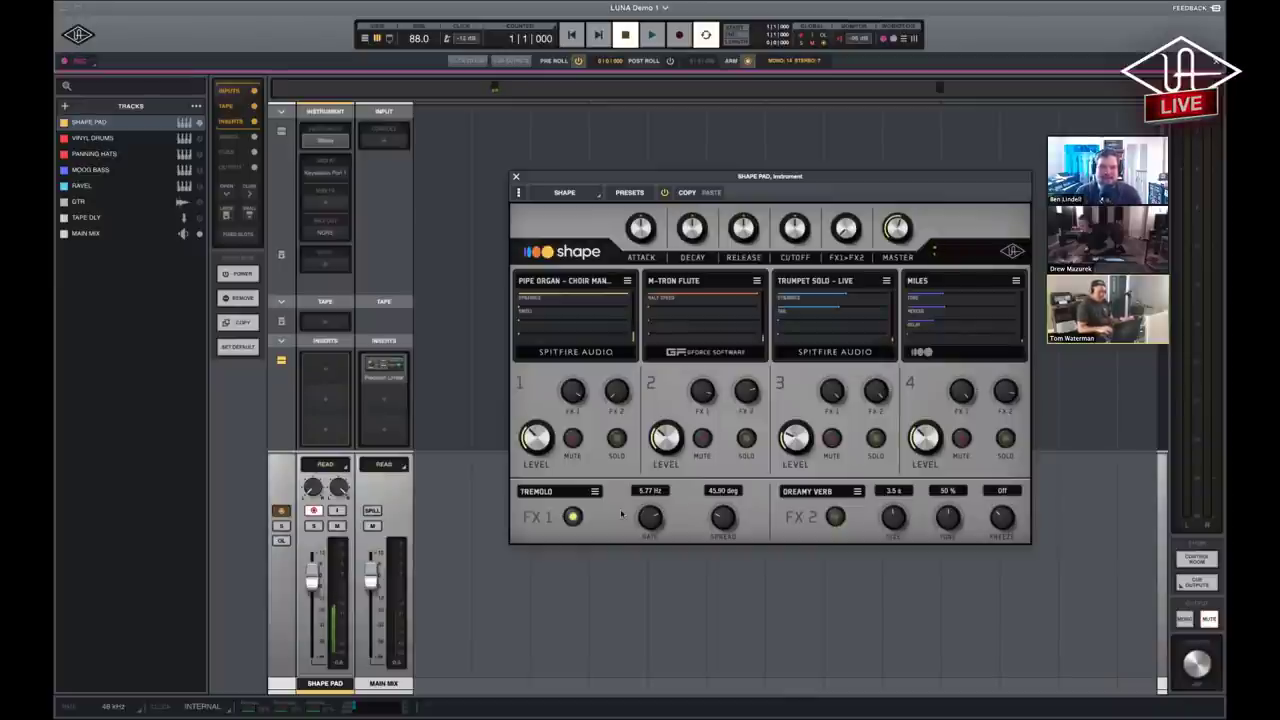
click(704, 438)
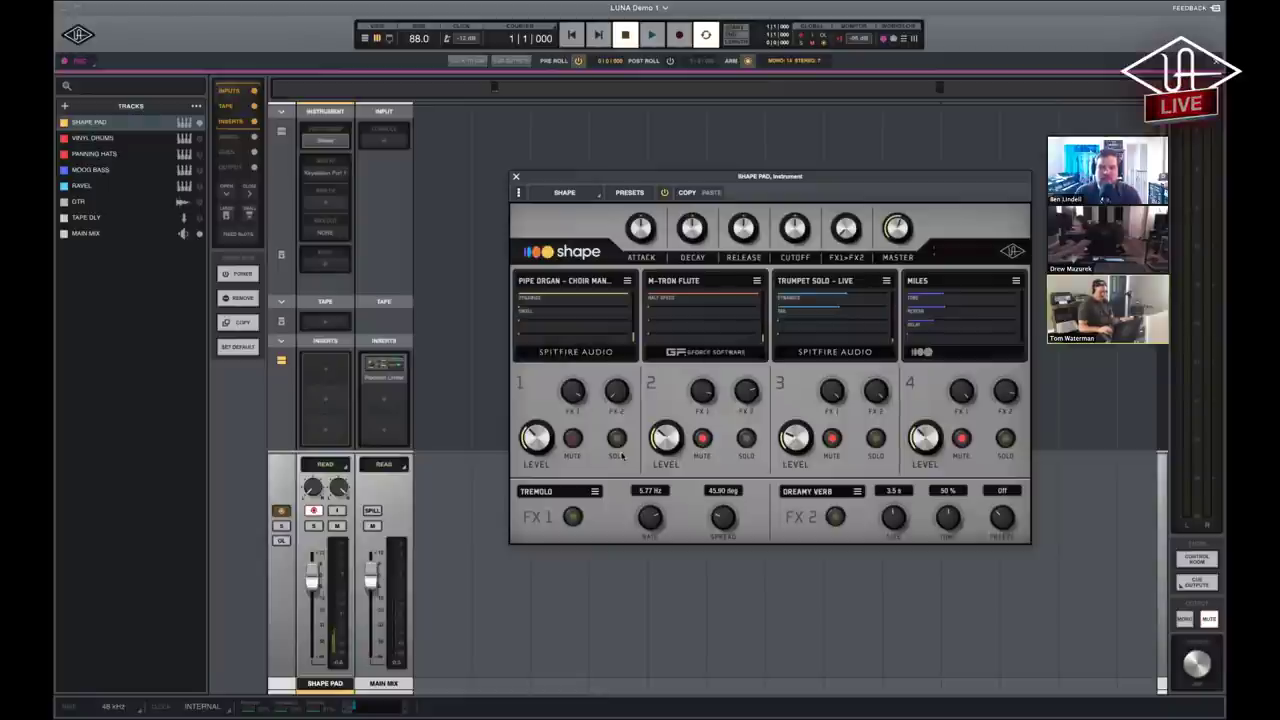
Switch Tremolo and Dreamy Verb back on and unmute the M-Tron Flute, Trumpet Solo – Live and Miles layers.
click(572, 517)
click(702, 438)
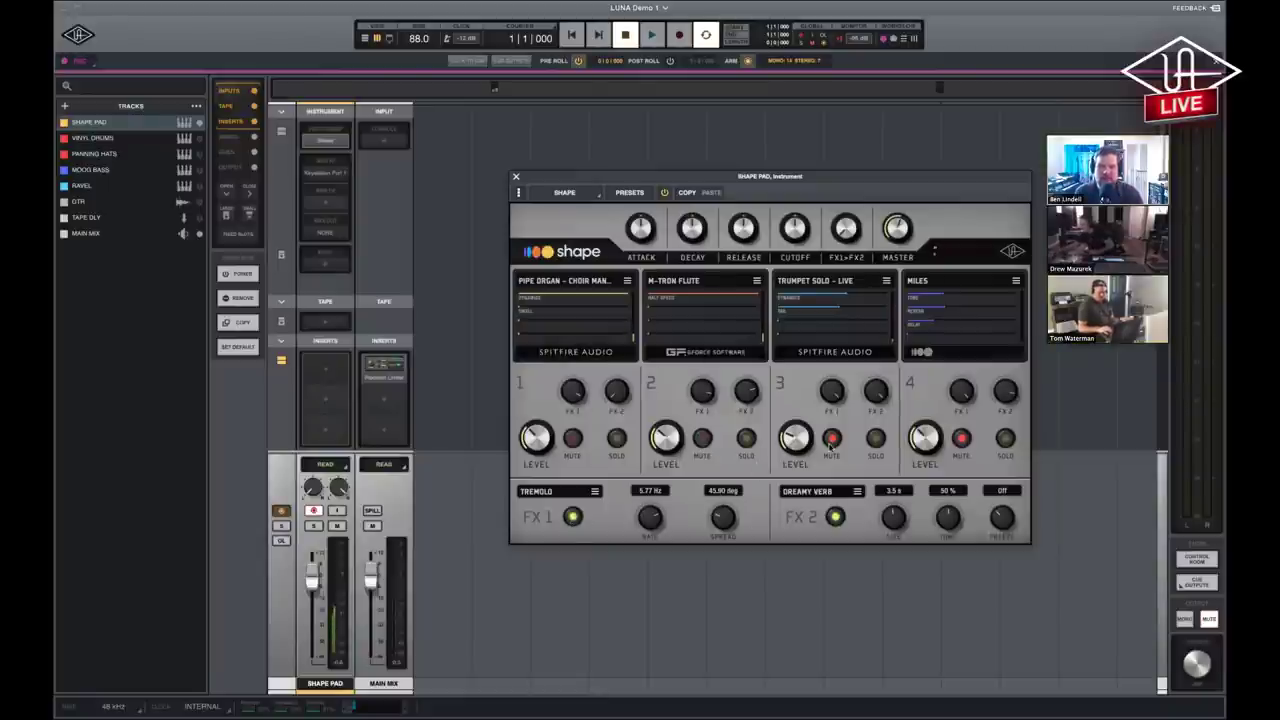
click(831, 438)
click(961, 438)
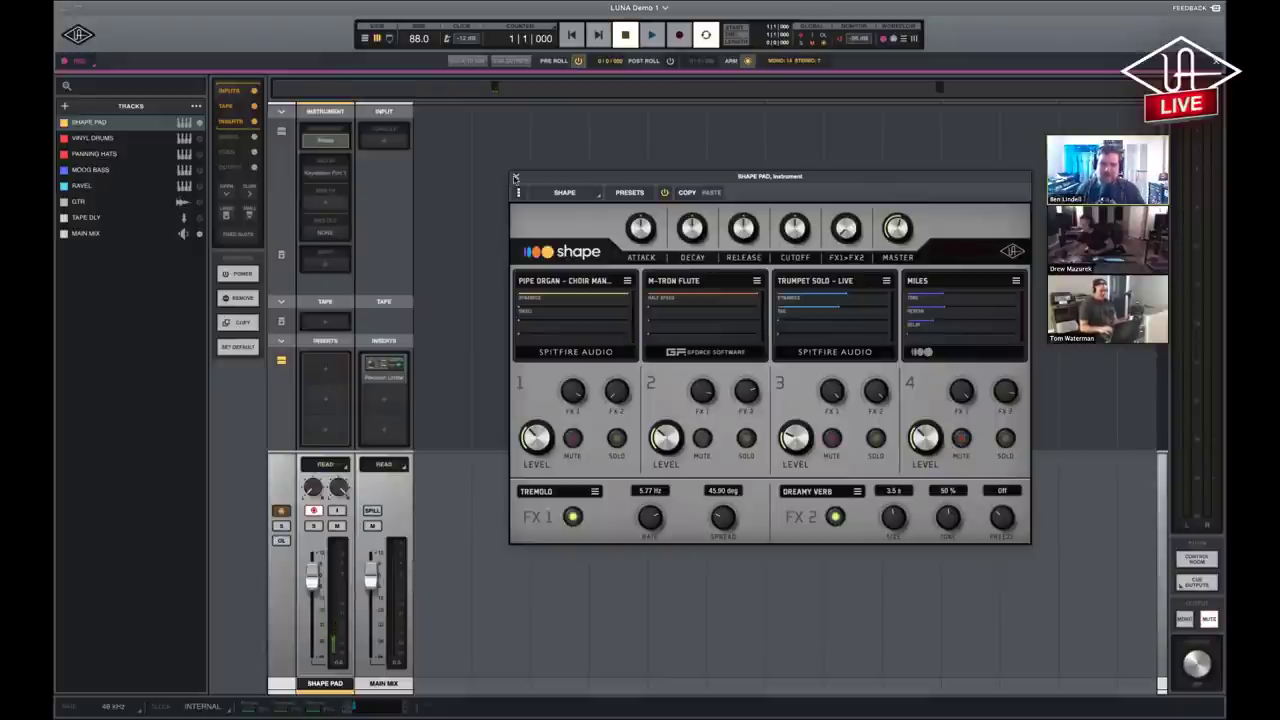
Close the Shape window and switch from the mixer to the timeline with the track versions column shown.
key(super+w)
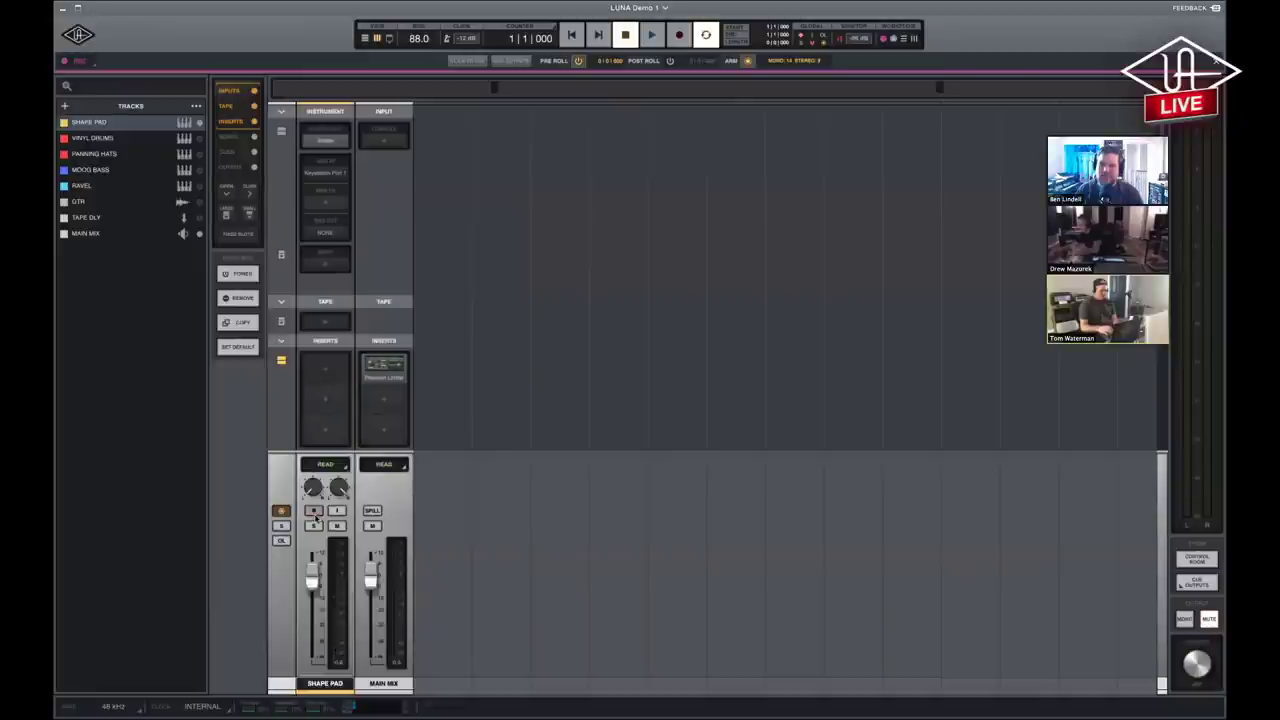
key(super+equal)
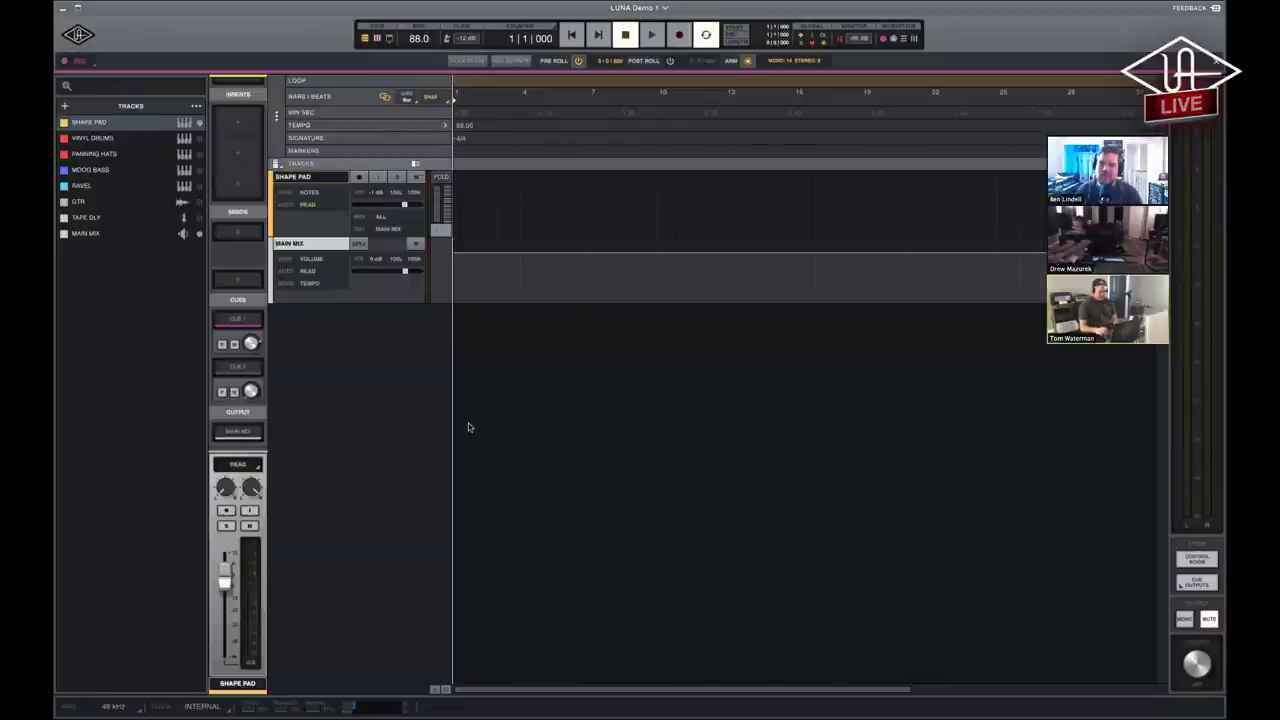
click(416, 163)
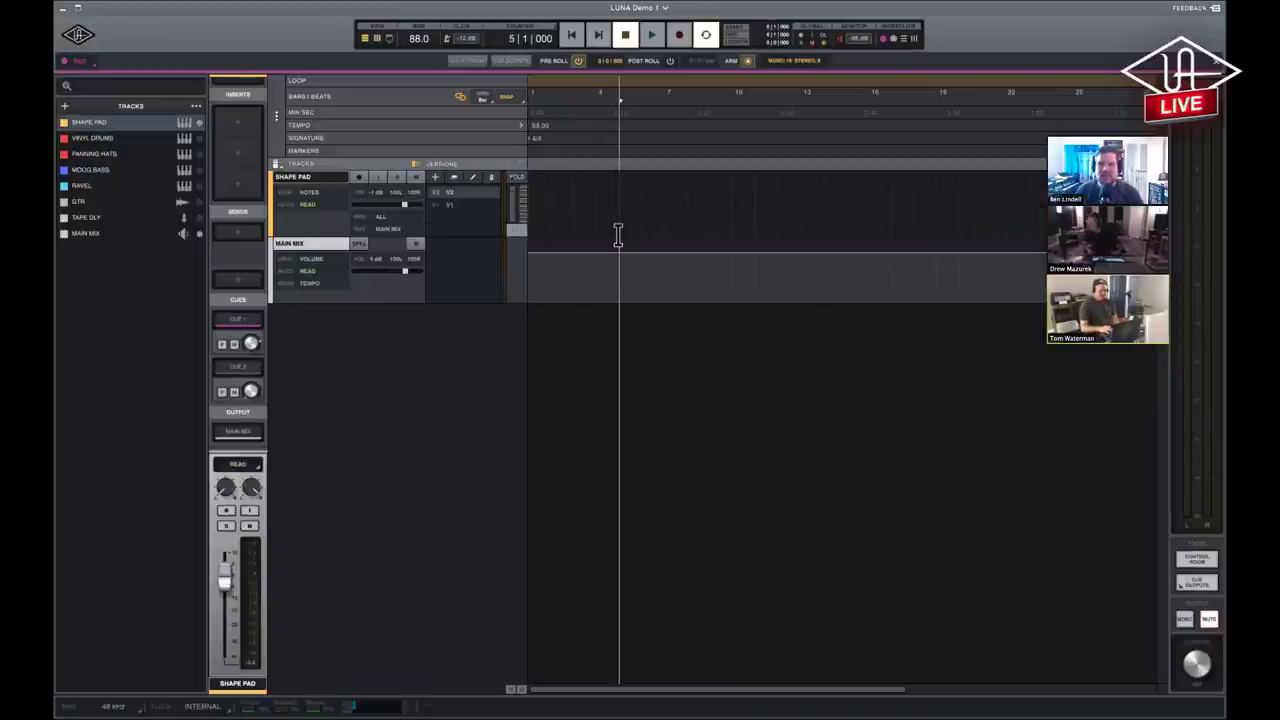
Create an empty clip across bars 1 to 4 of the Shape Pad track and zoom into it for note editing.
drag(616, 224, 494, 219)
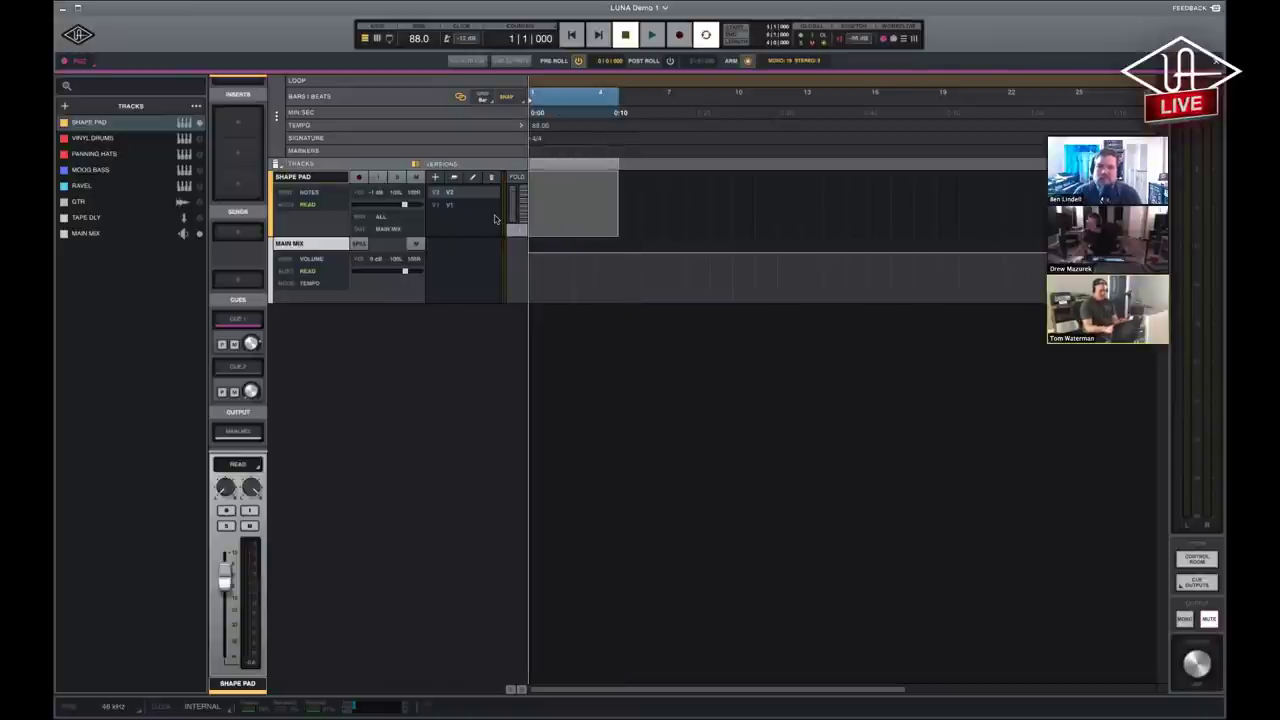
key(super+shift+3)
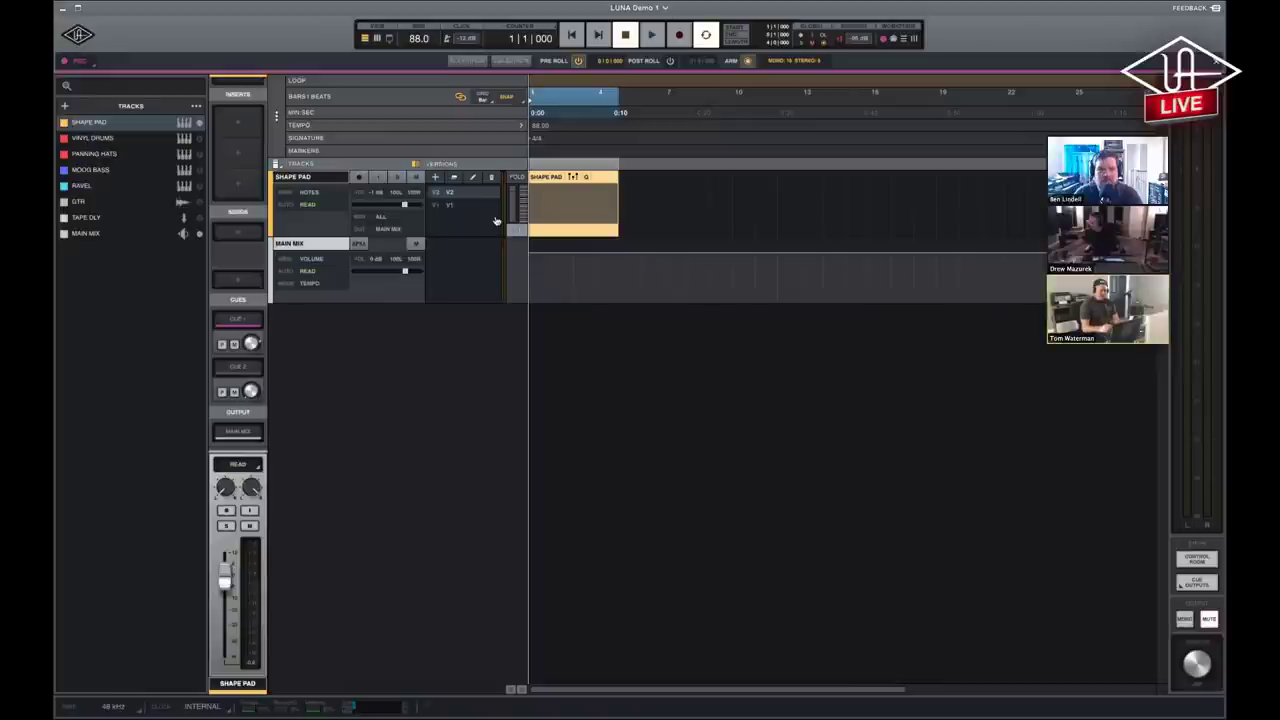
double_click(596, 210)
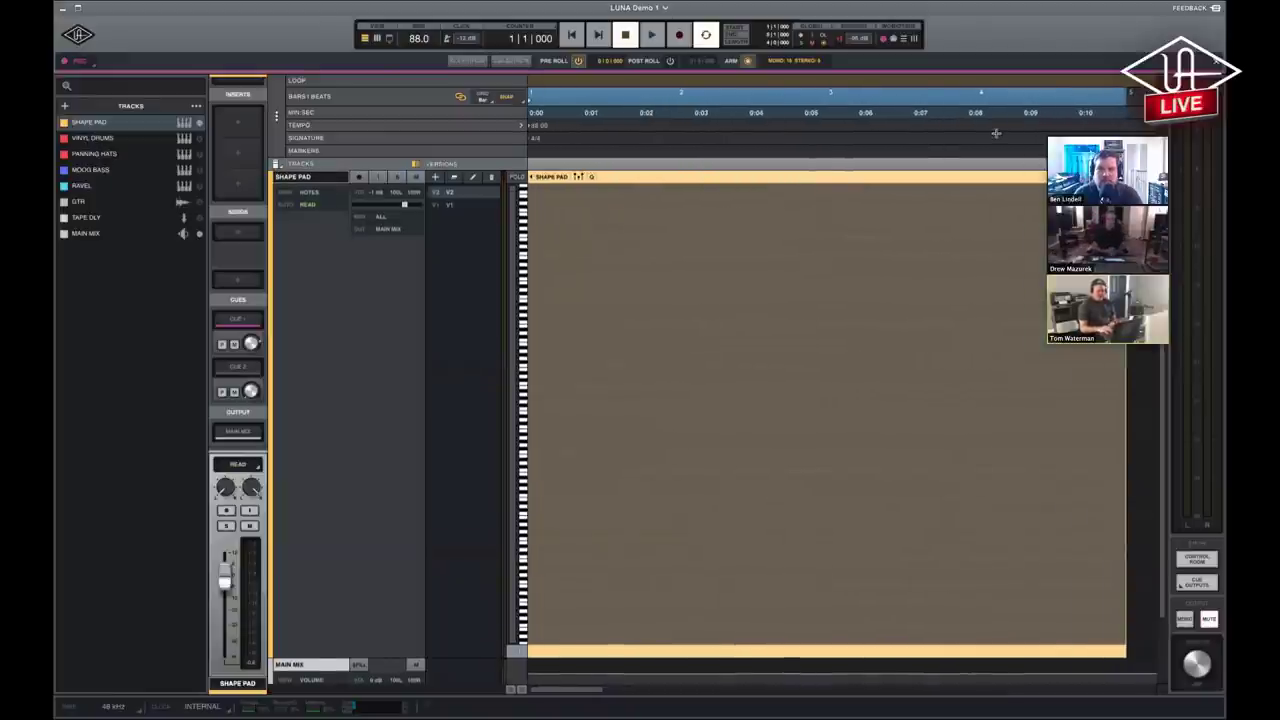
Draw a one-bar note at bar 1 of the Shape Pad clip, move it to a higher pitch and delete it.
click(540, 497)
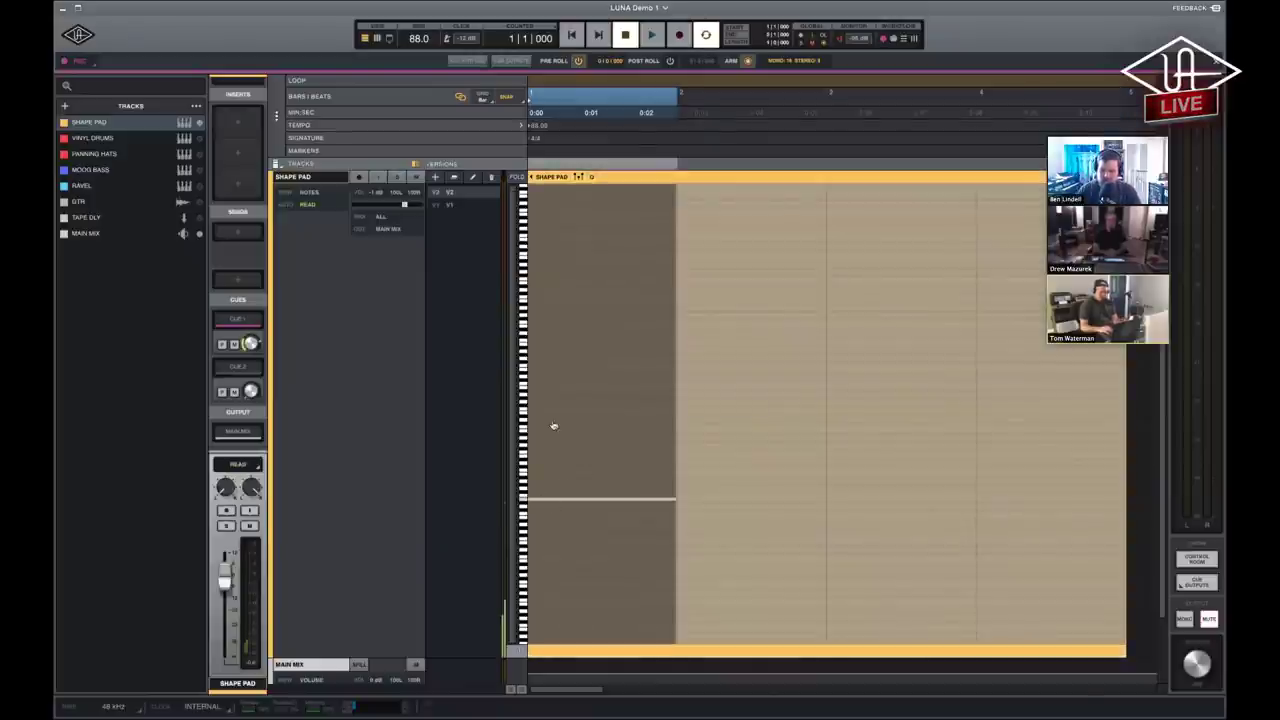
drag(548, 497, 546, 390)
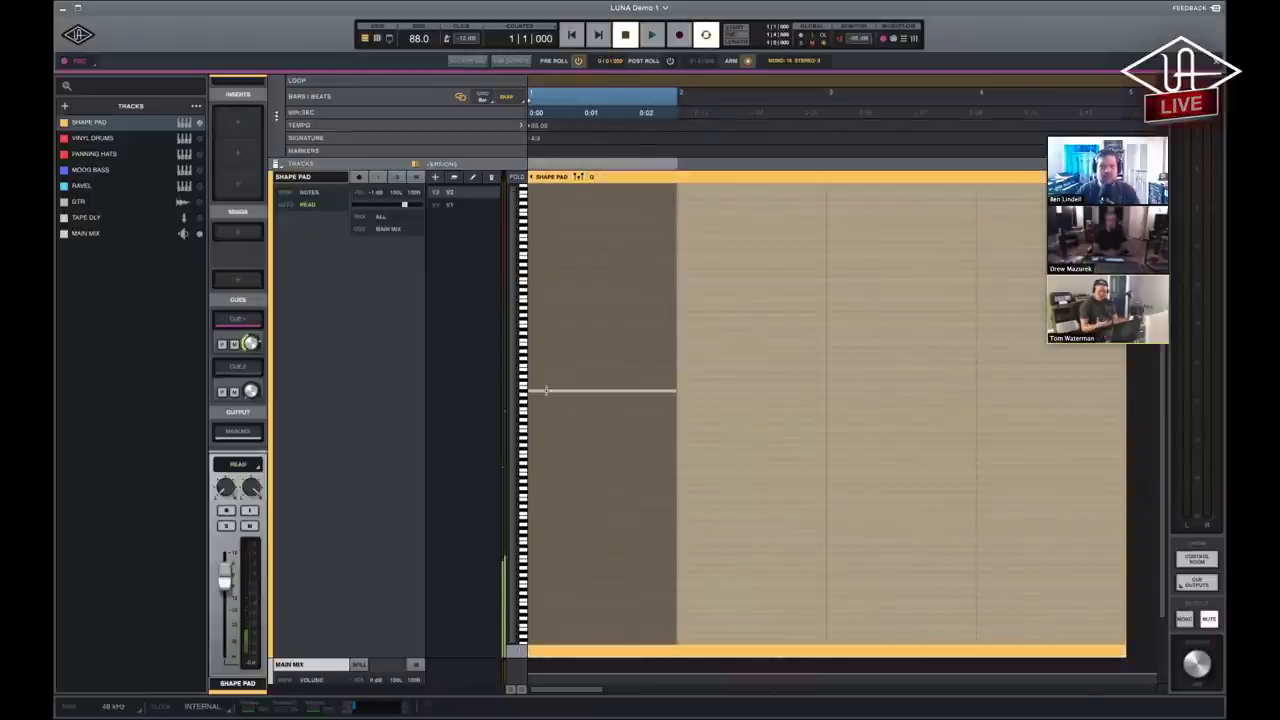
double_click(546, 390)
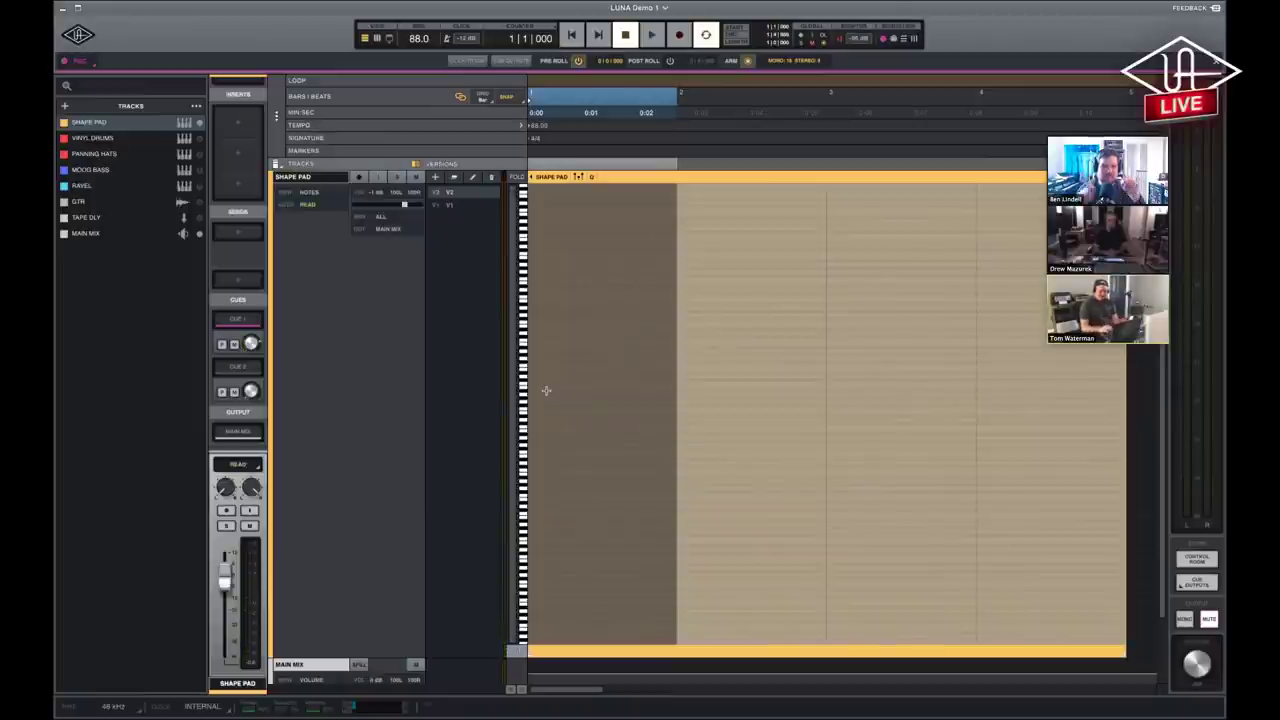
Show the Shape Pad clip's controller lane, set it to Velocity and browse the other available MIDI controllers.
click(578, 177)
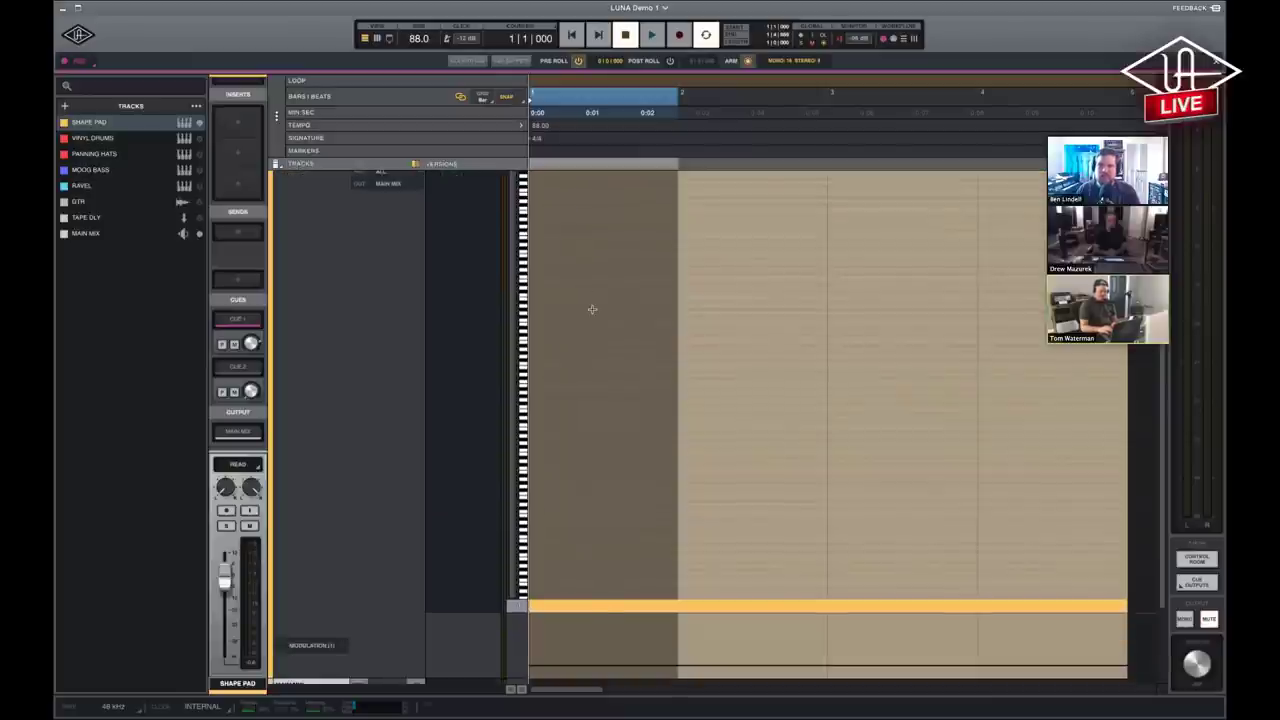
click(320, 553)
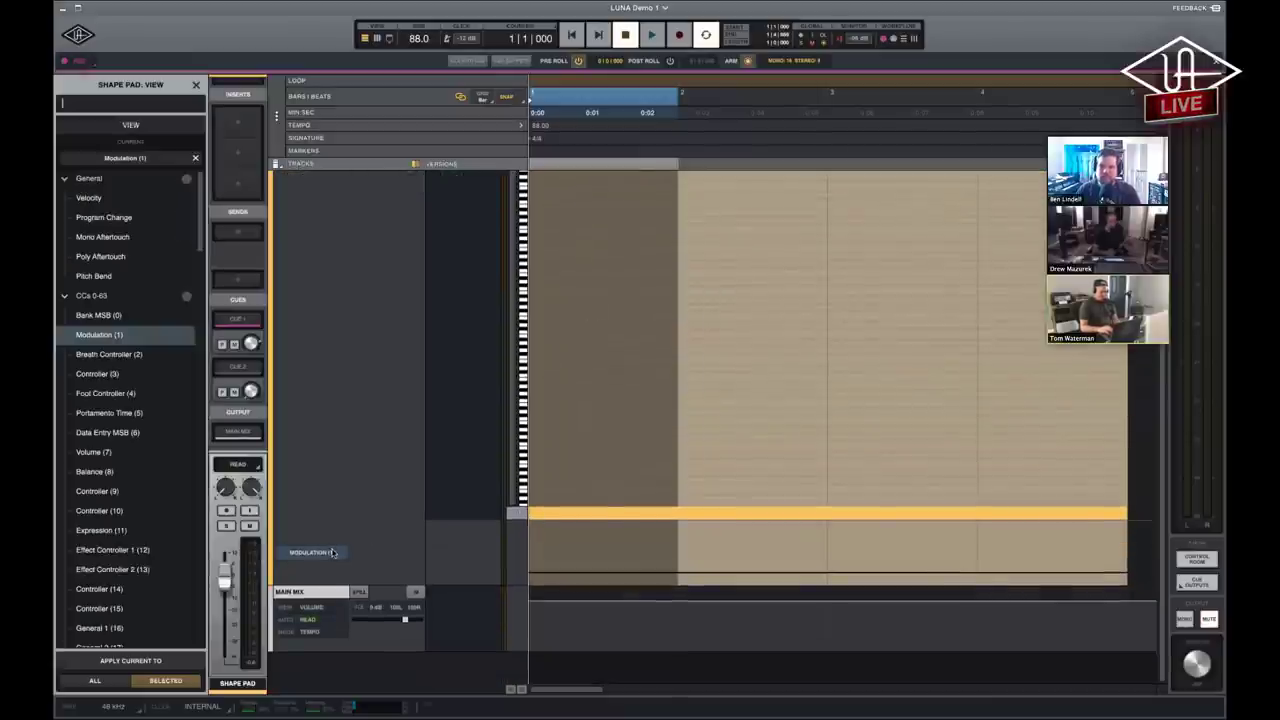
click(100, 199)
scroll(131, 416, down, 20)
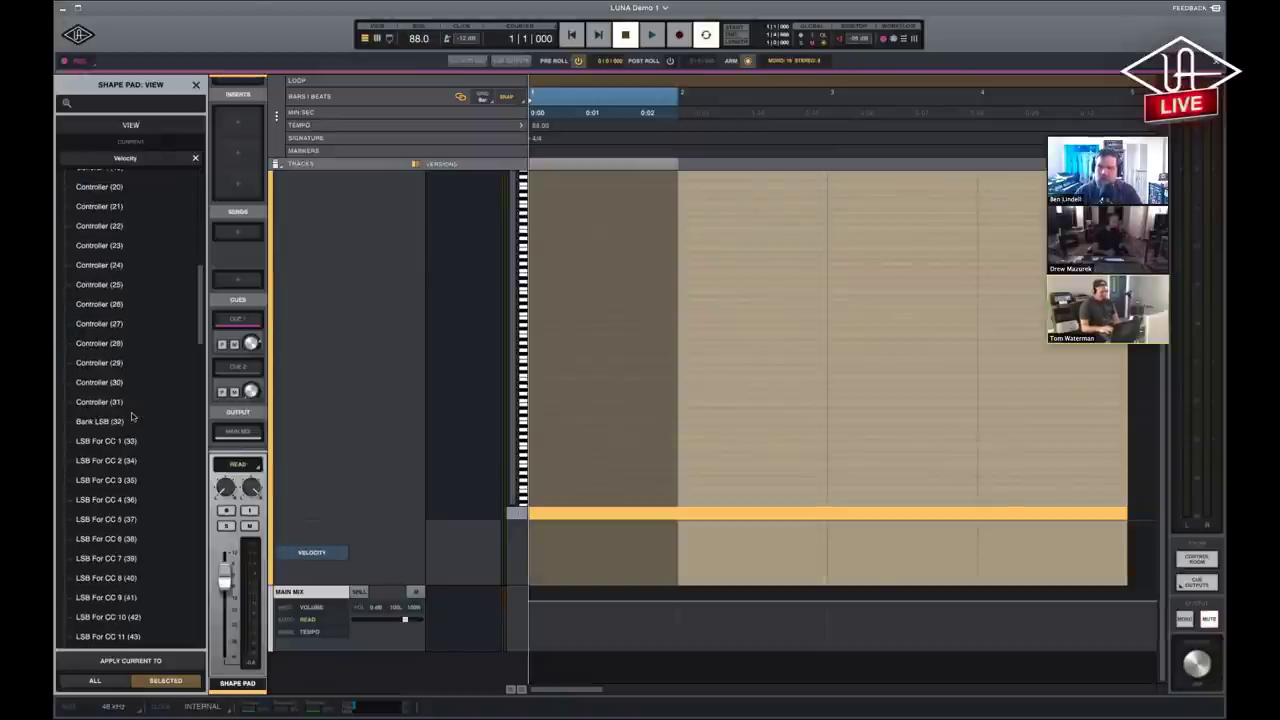
scroll(131, 416, up, 20)
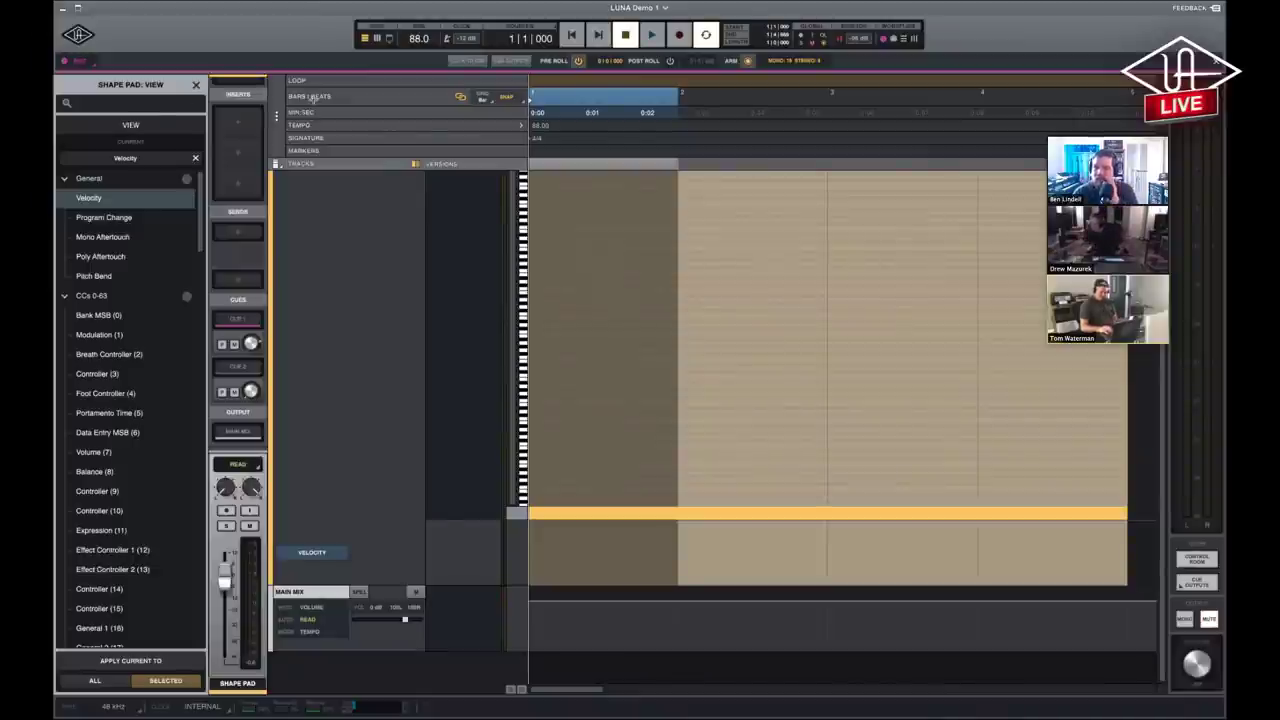
Select the whole Shape Pad clip in the overview and toggle its velocity lane, leaving the lane hidden.
key(super+minus)
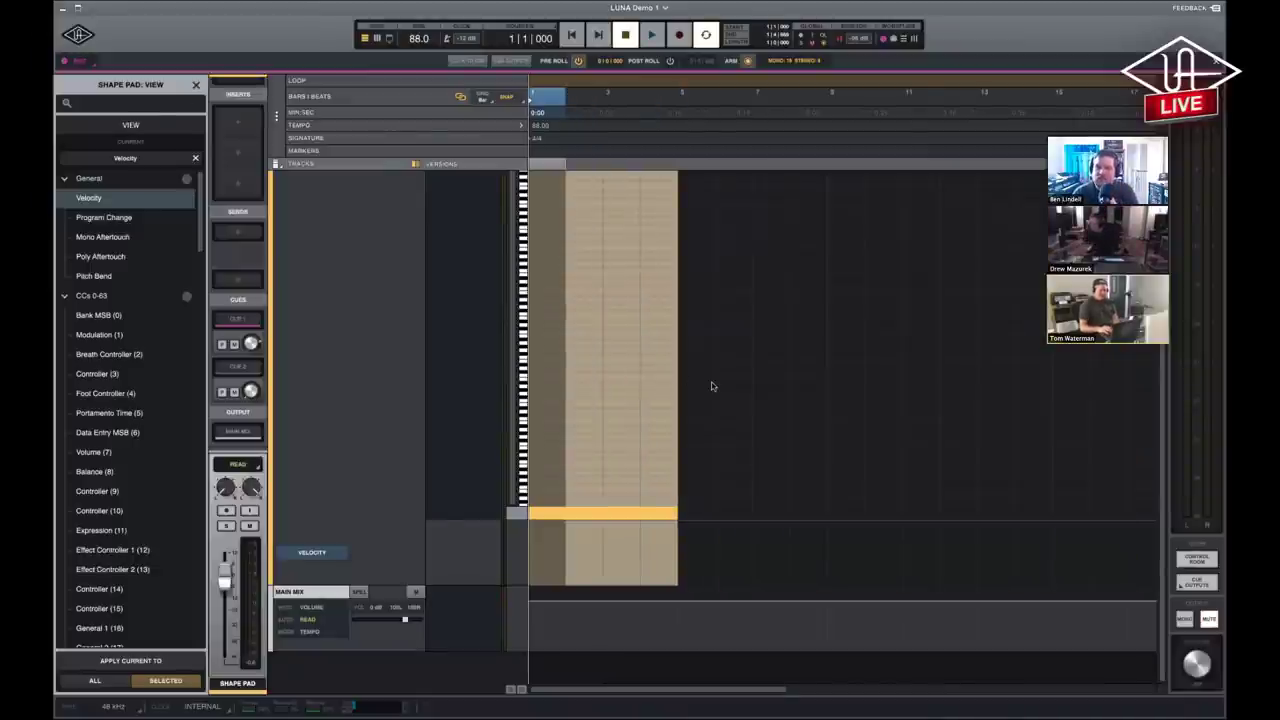
key(super+minus)
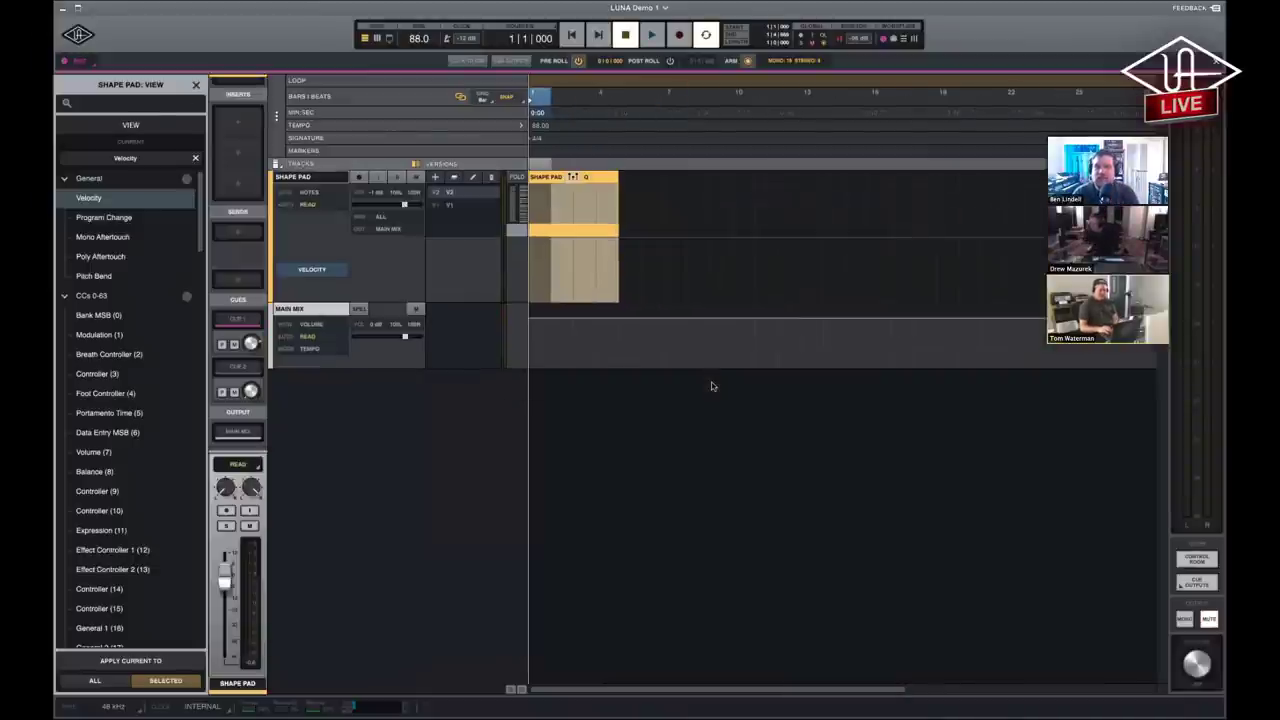
click(602, 178)
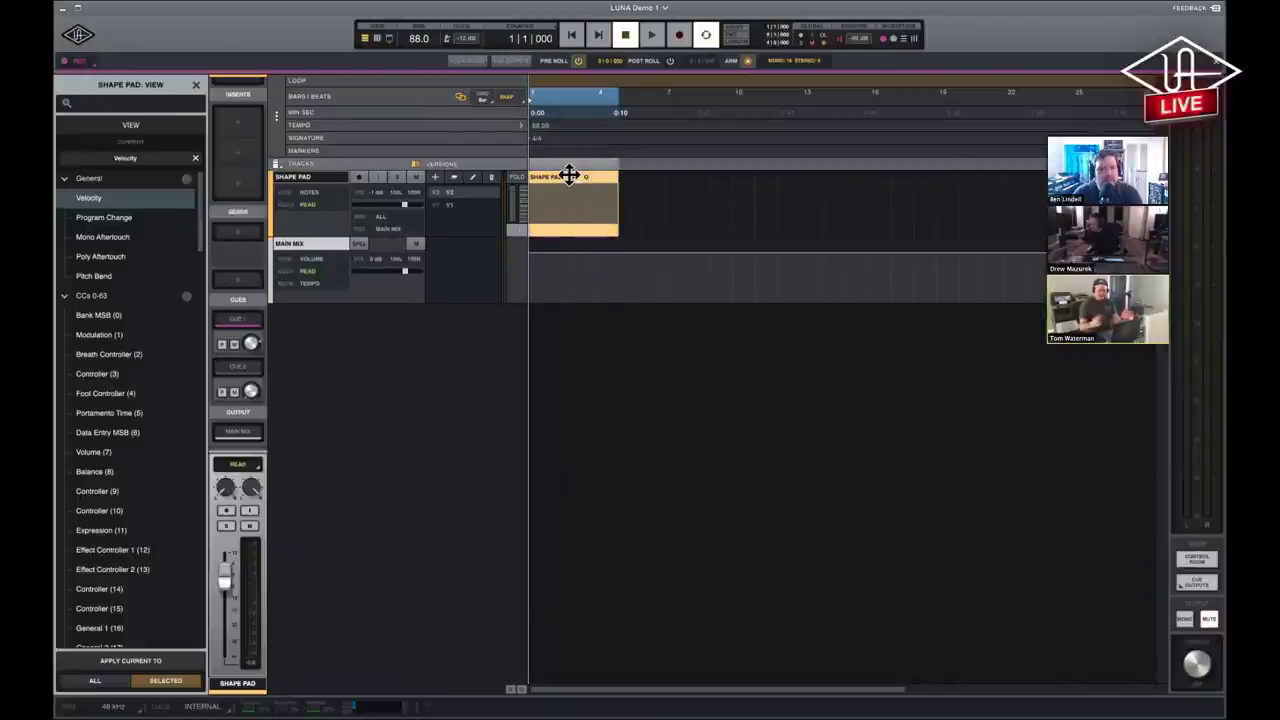
click(573, 177)
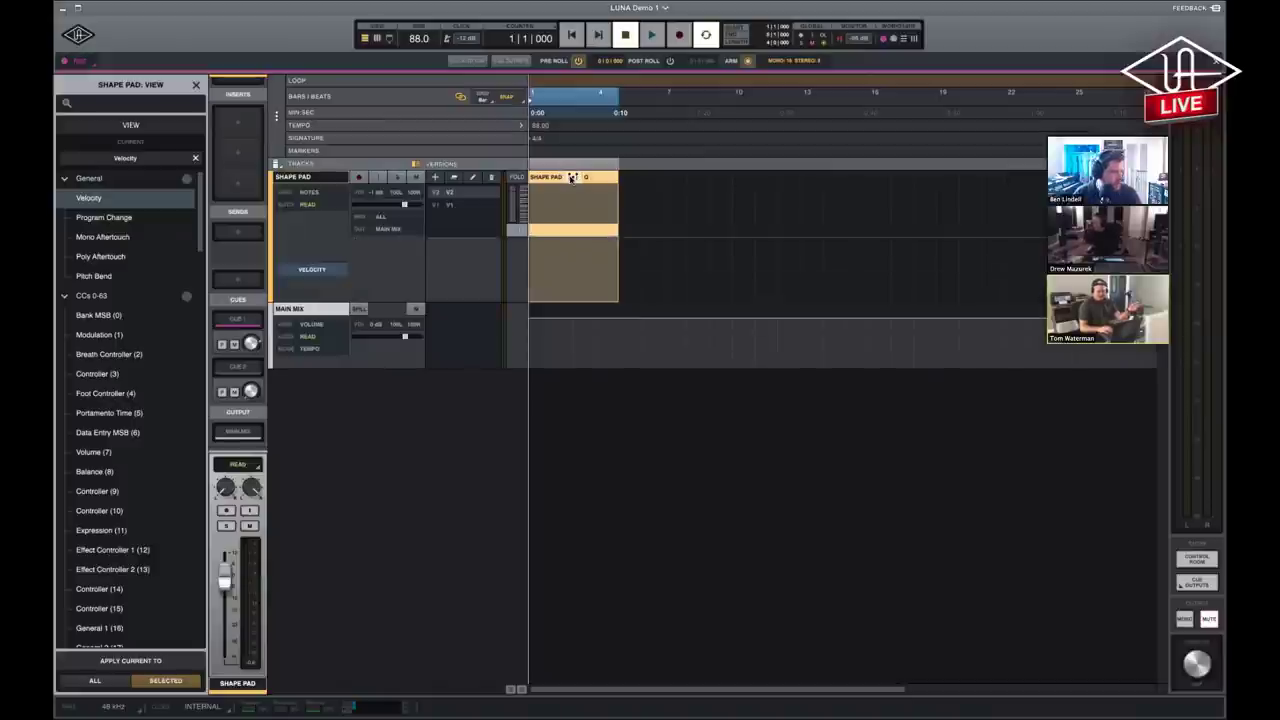
click(573, 177)
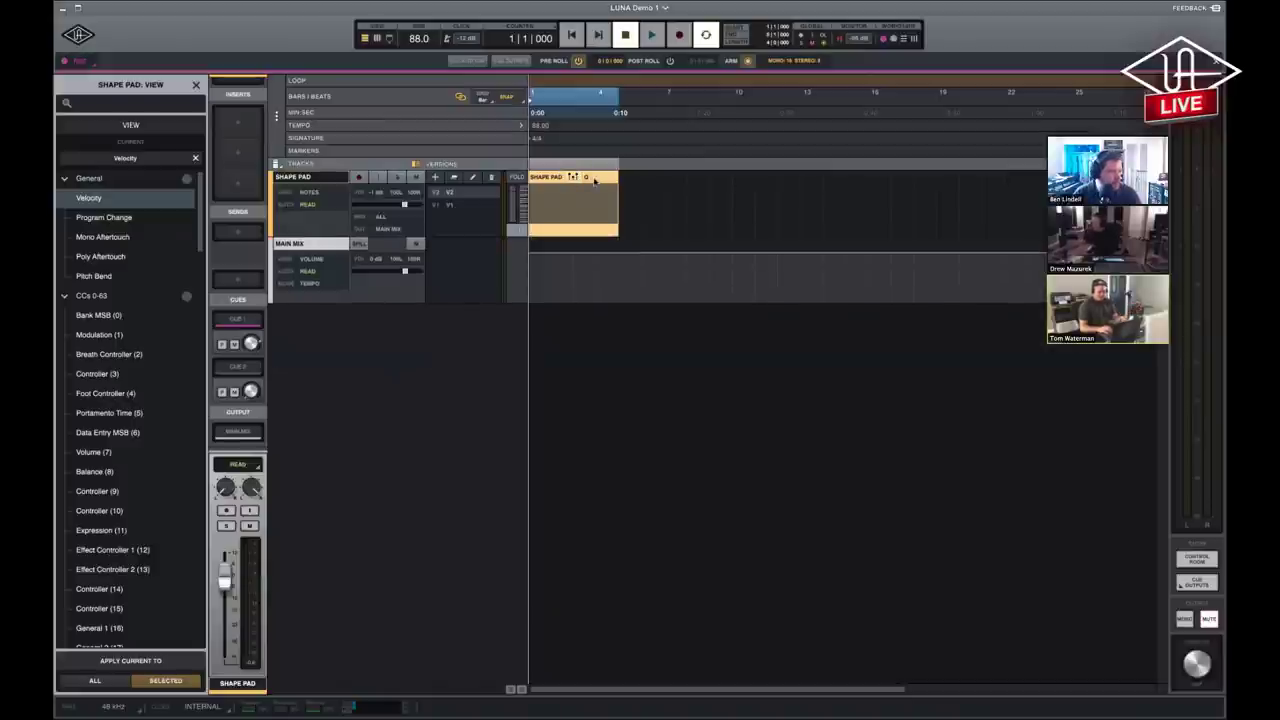
View the Shape Pad clip's quantize settings and close them along with the lane view list.
click(604, 177)
click(604, 177)
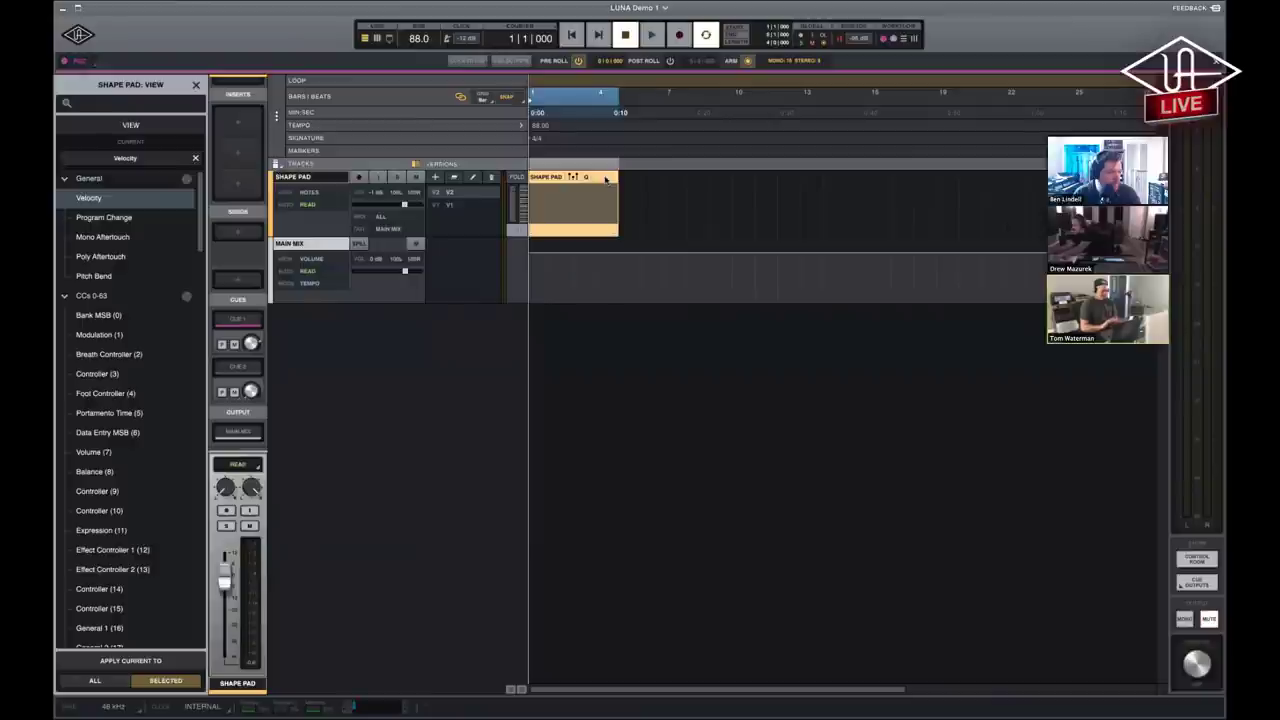
click(584, 177)
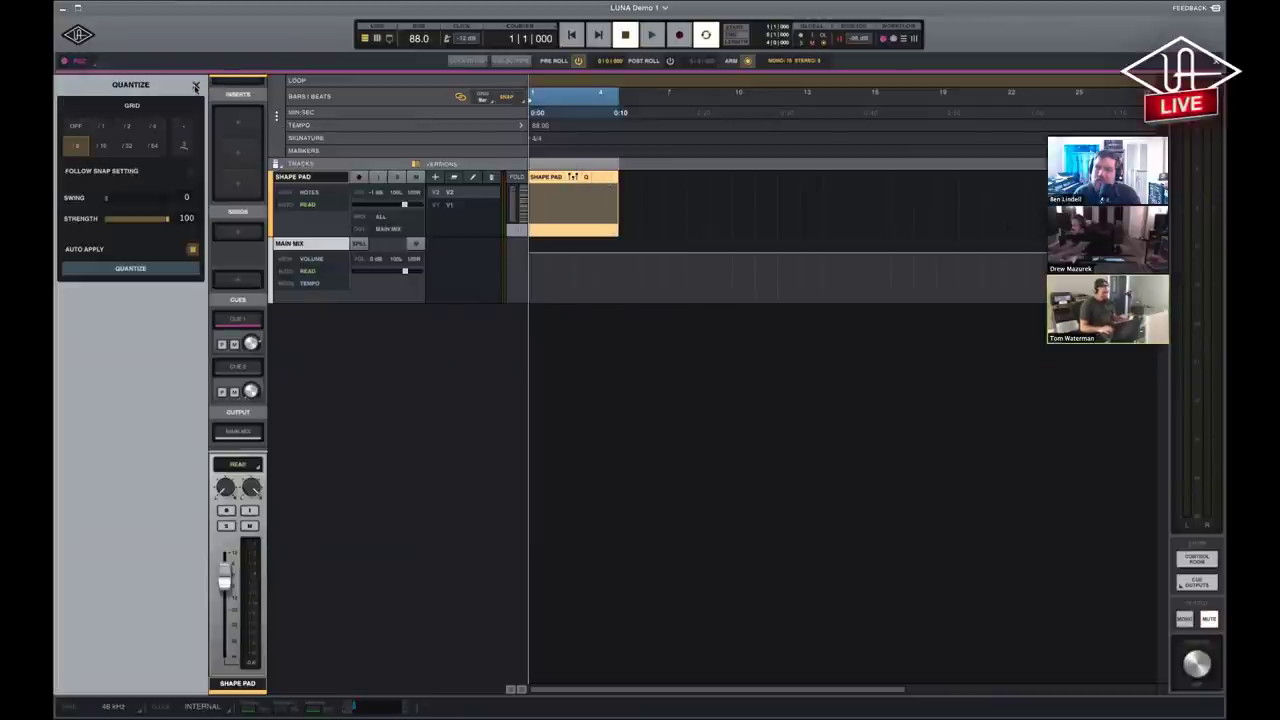
click(196, 87)
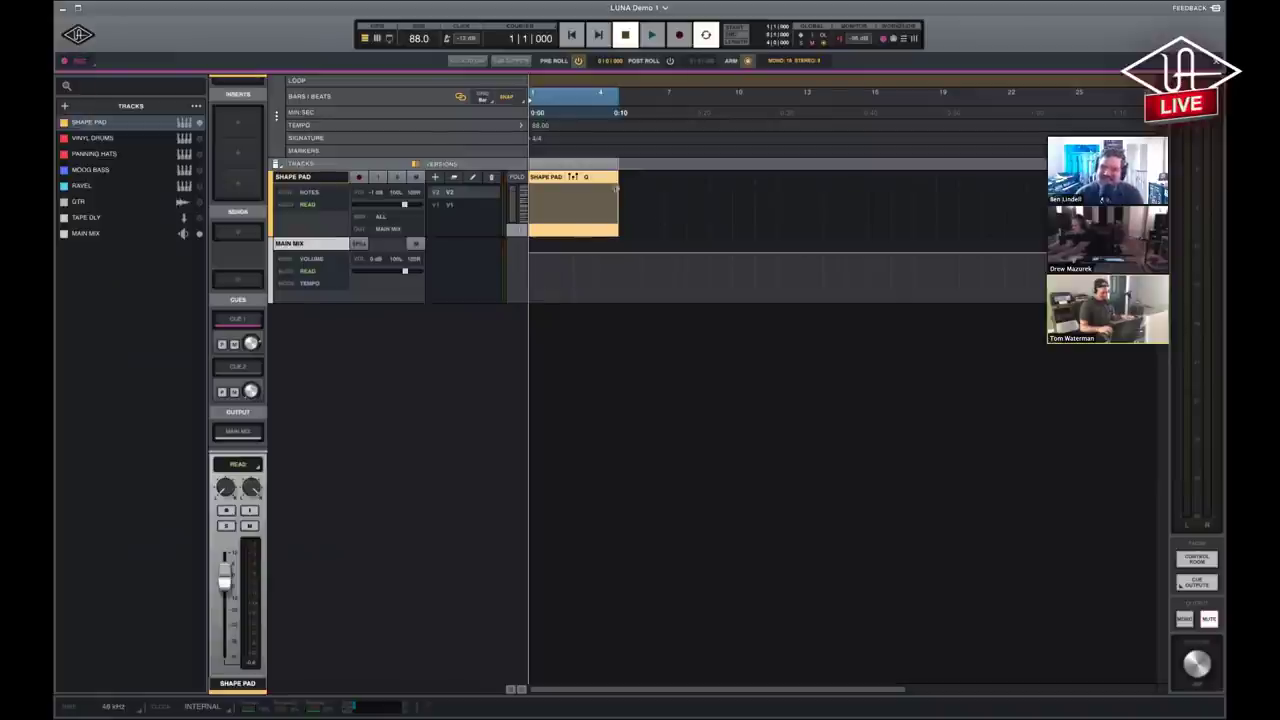
Switch the Shape Pad track to version V2 and rename that version COMP.
key(super+d)
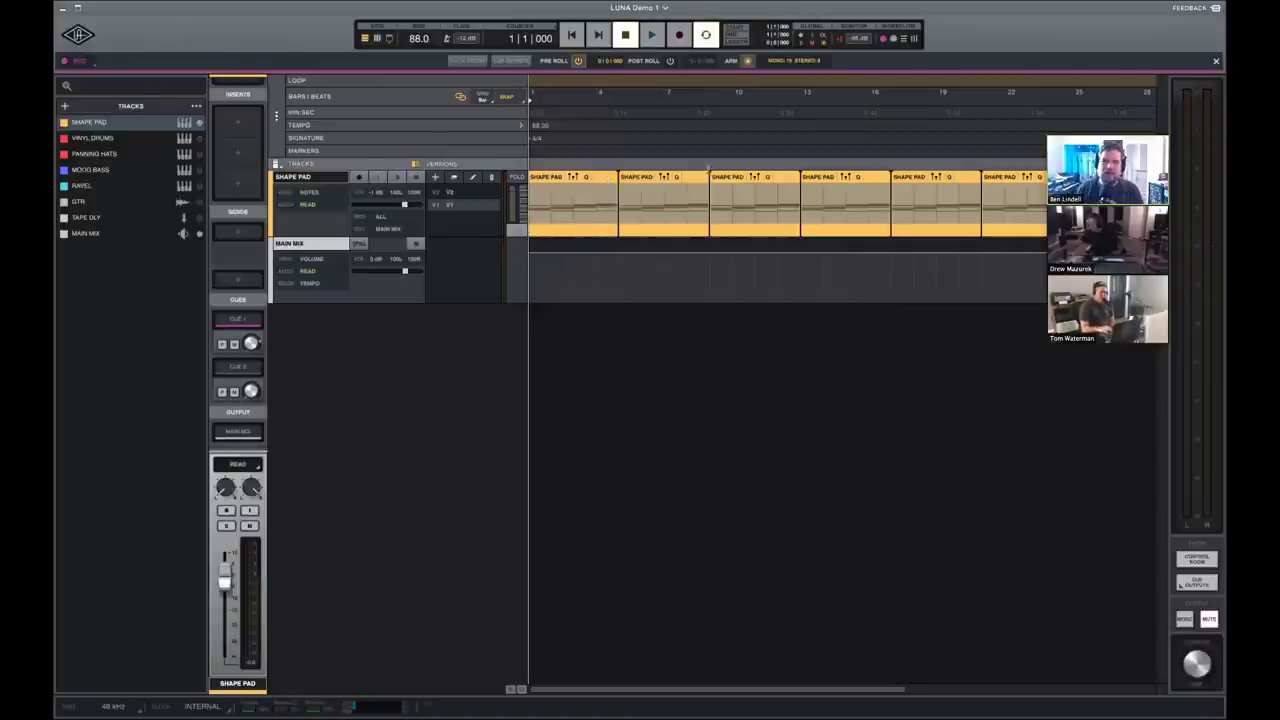
click(460, 196)
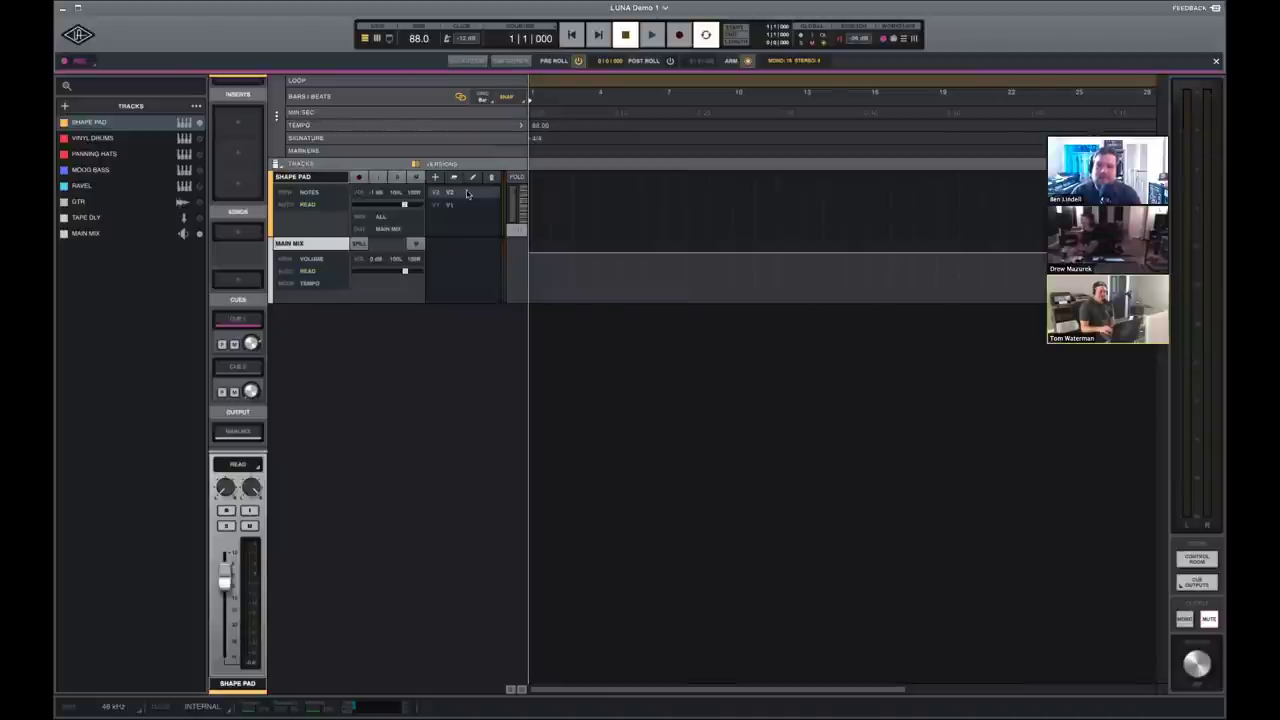
double_click(455, 194)
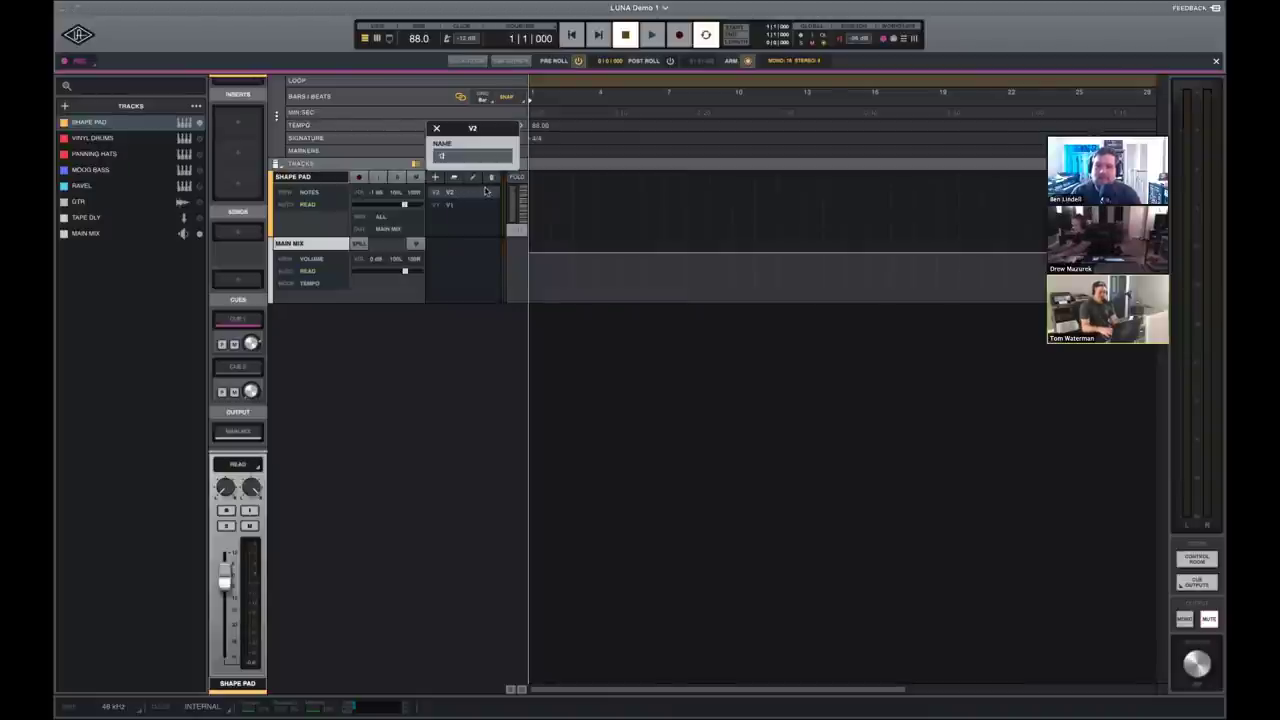
text(COMP)
key(Return)
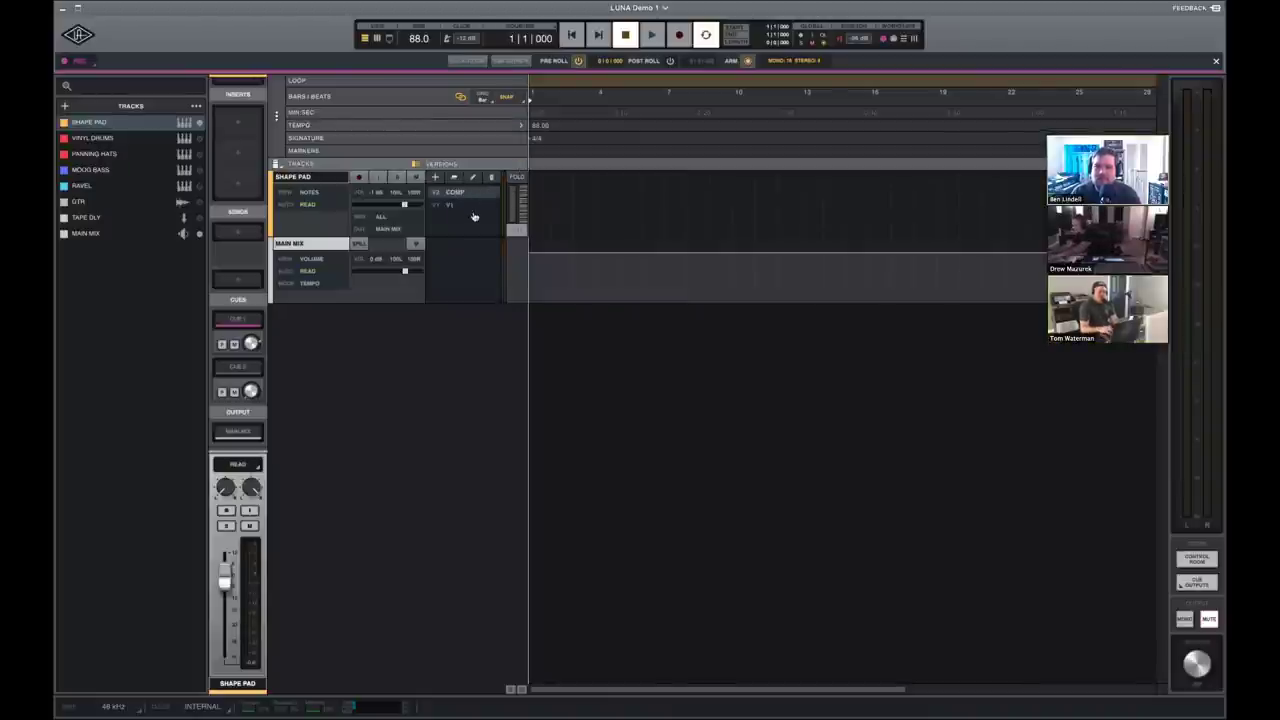
Copy bar 3 of the Shape Pad part from version V1 into COMP, then delete the copied section.
click(468, 204)
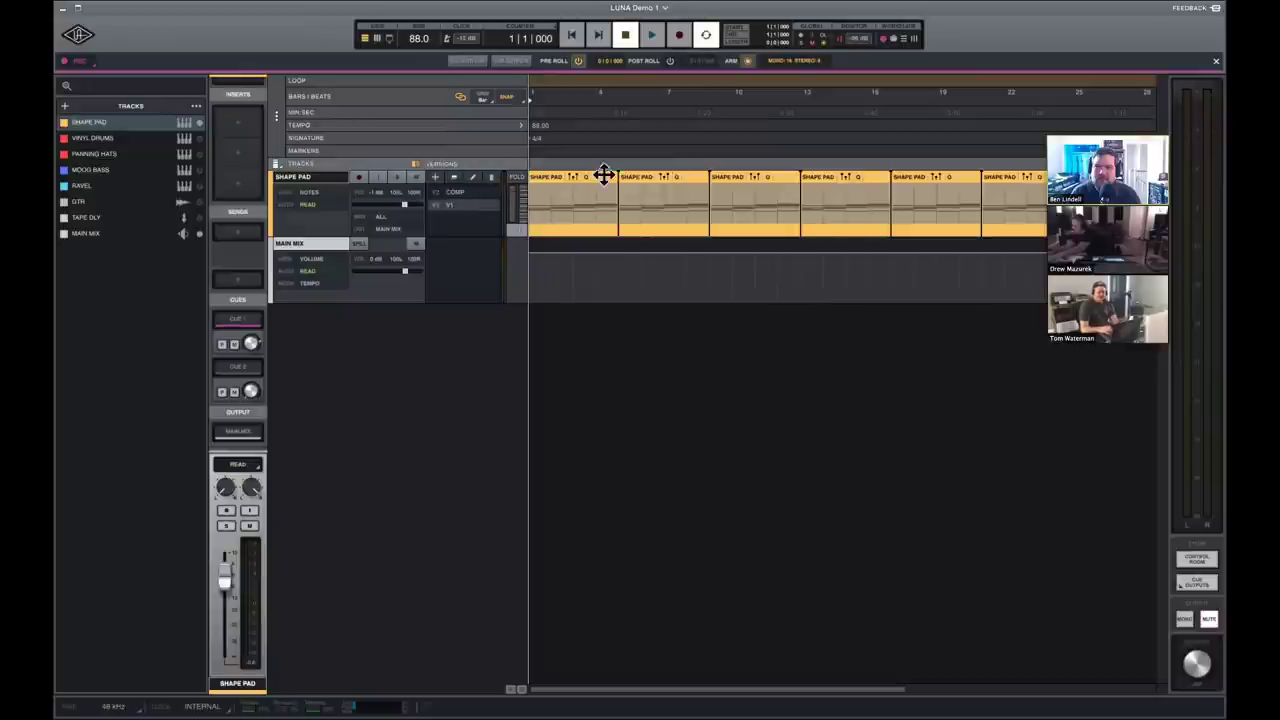
click(594, 230)
drag(575, 232, 597, 232)
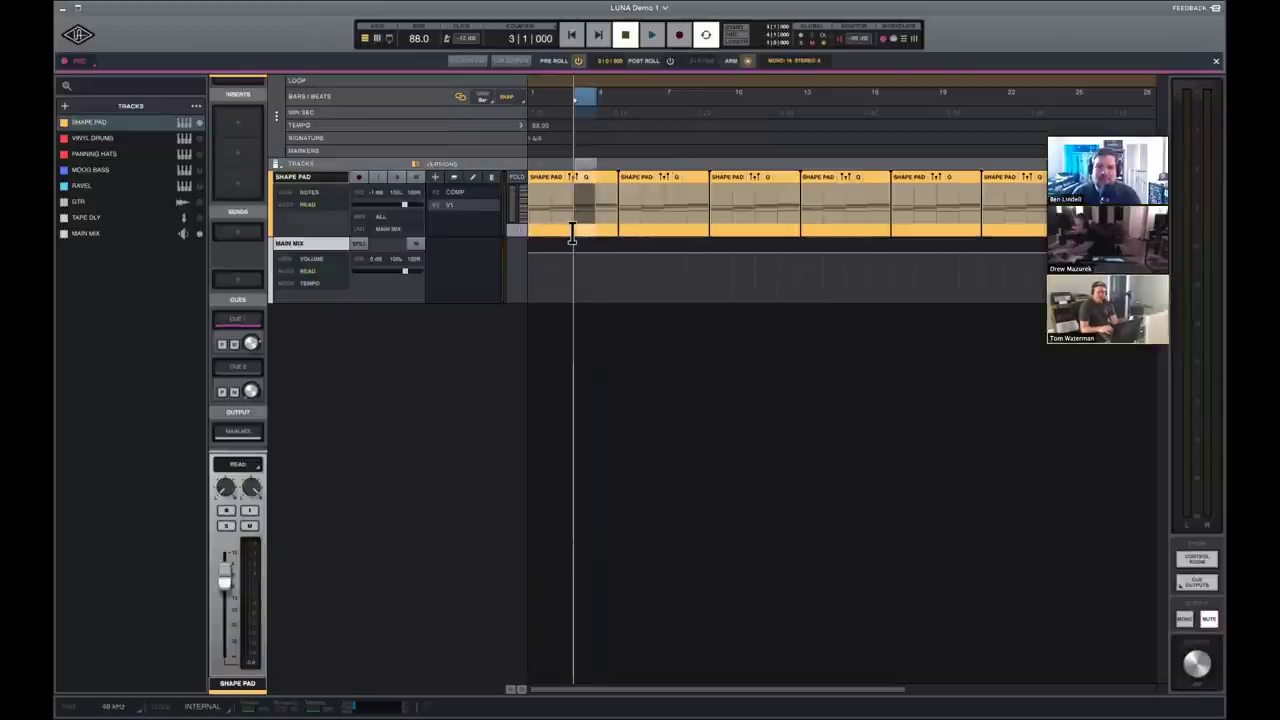
click(466, 197)
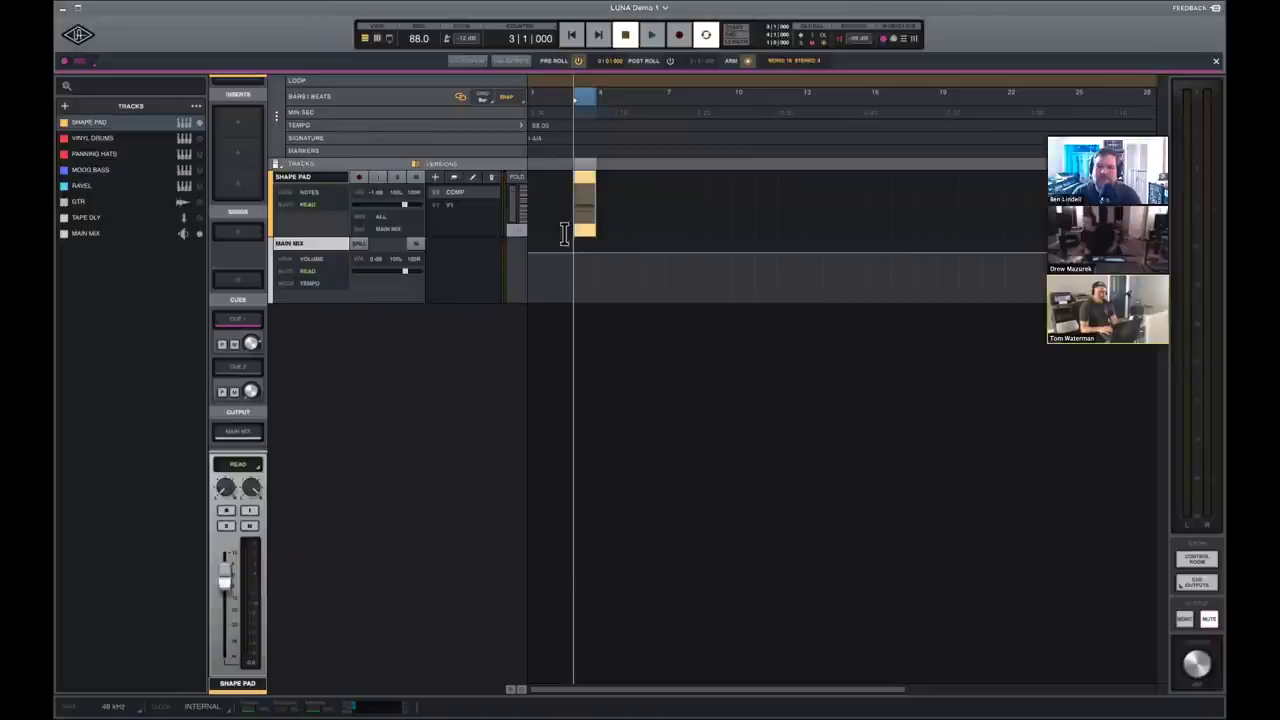
click(577, 240)
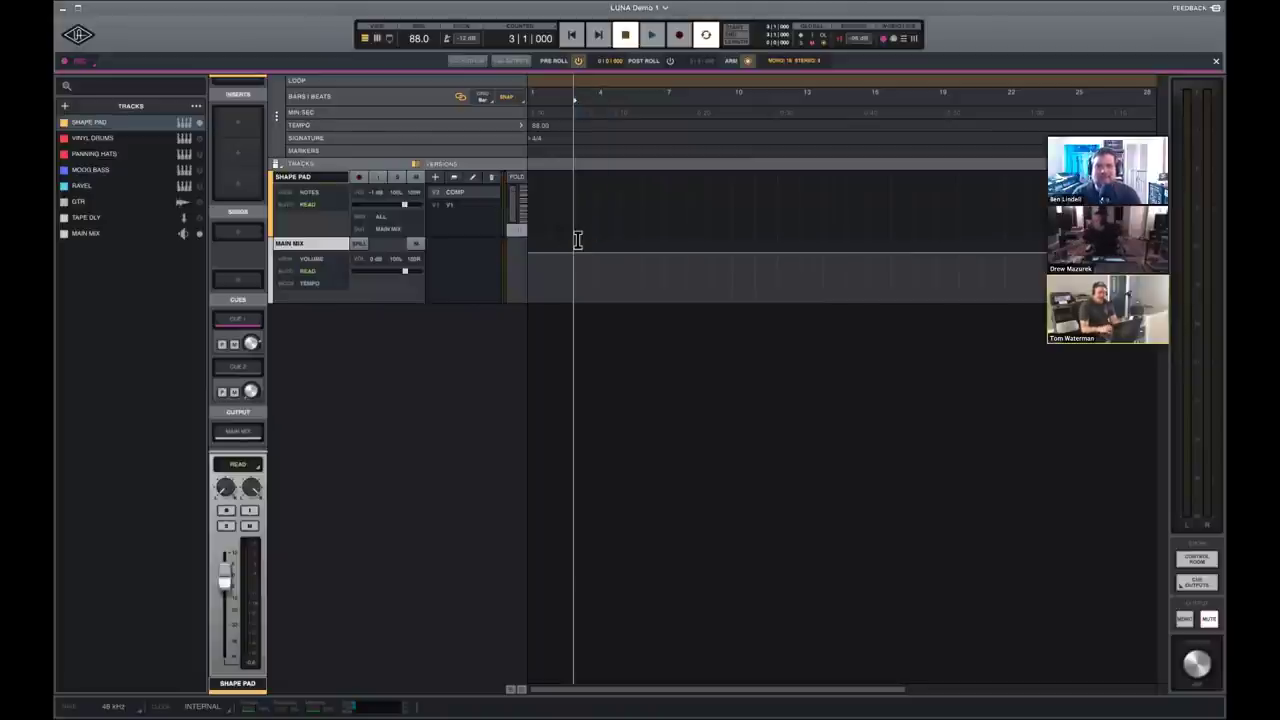
Switch the Shape Pad track back to version V1 and play it from bar 1.
click(471, 206)
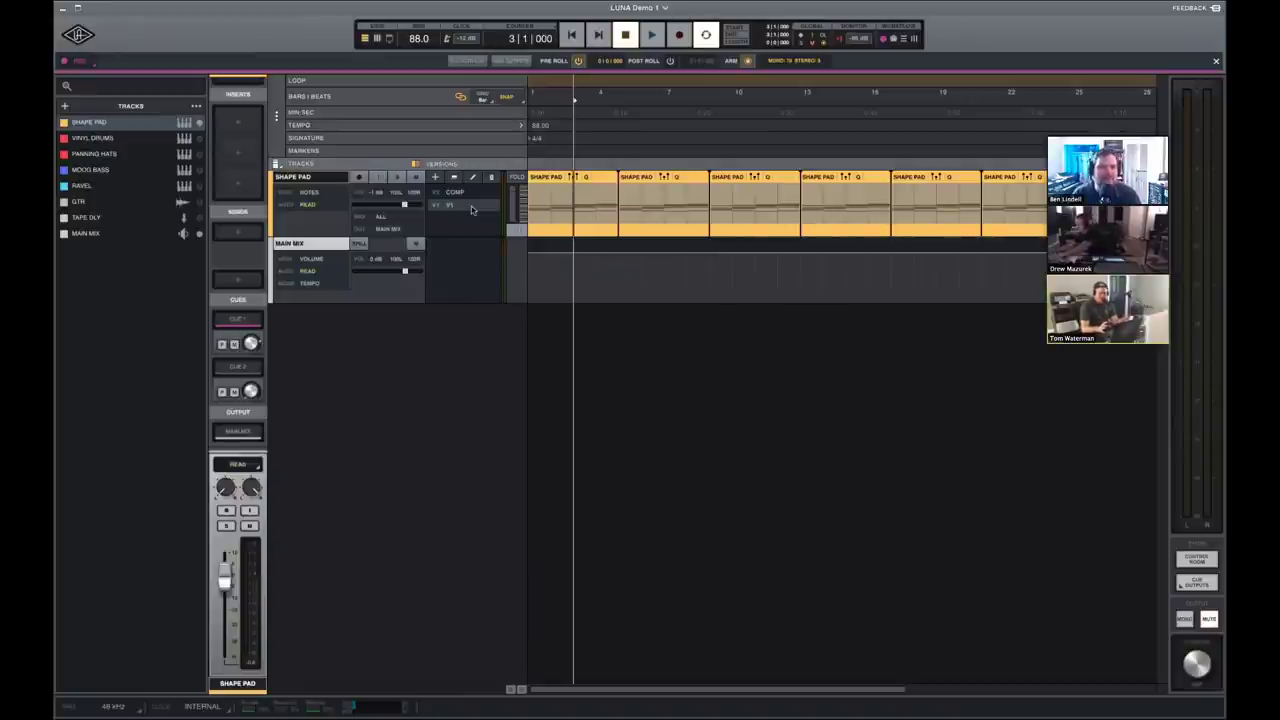
key(Return)
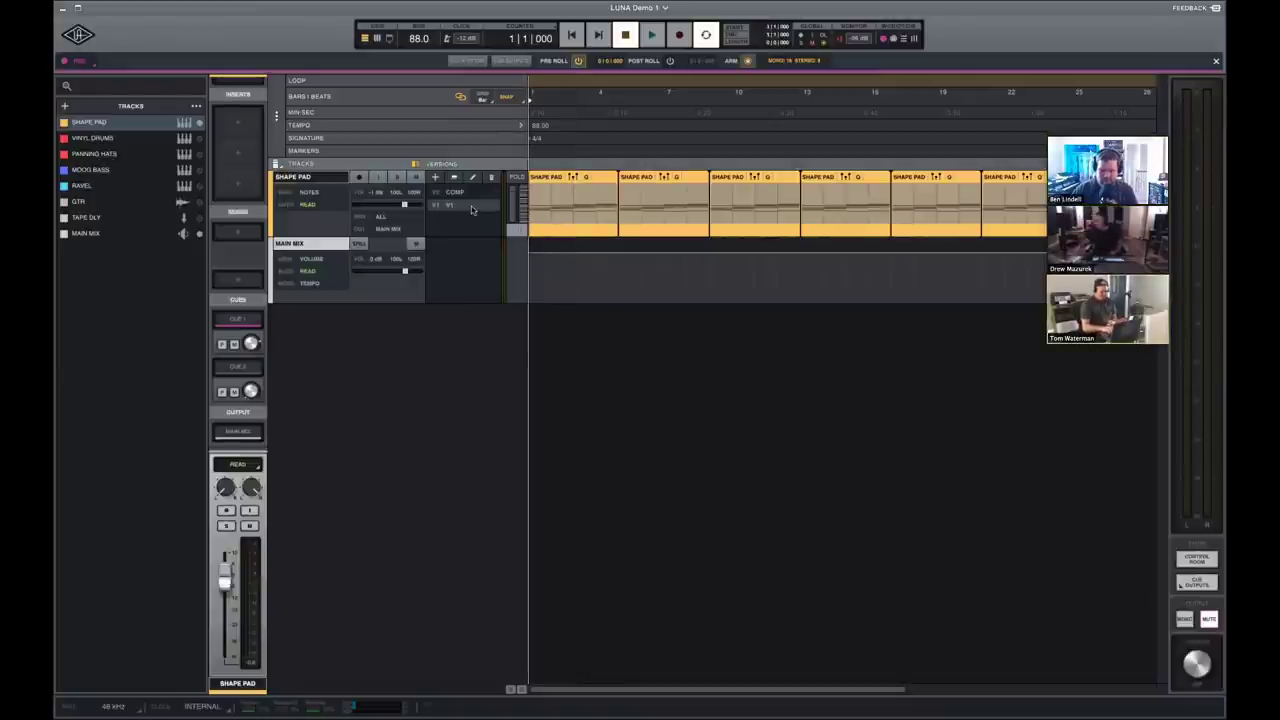
key(space)
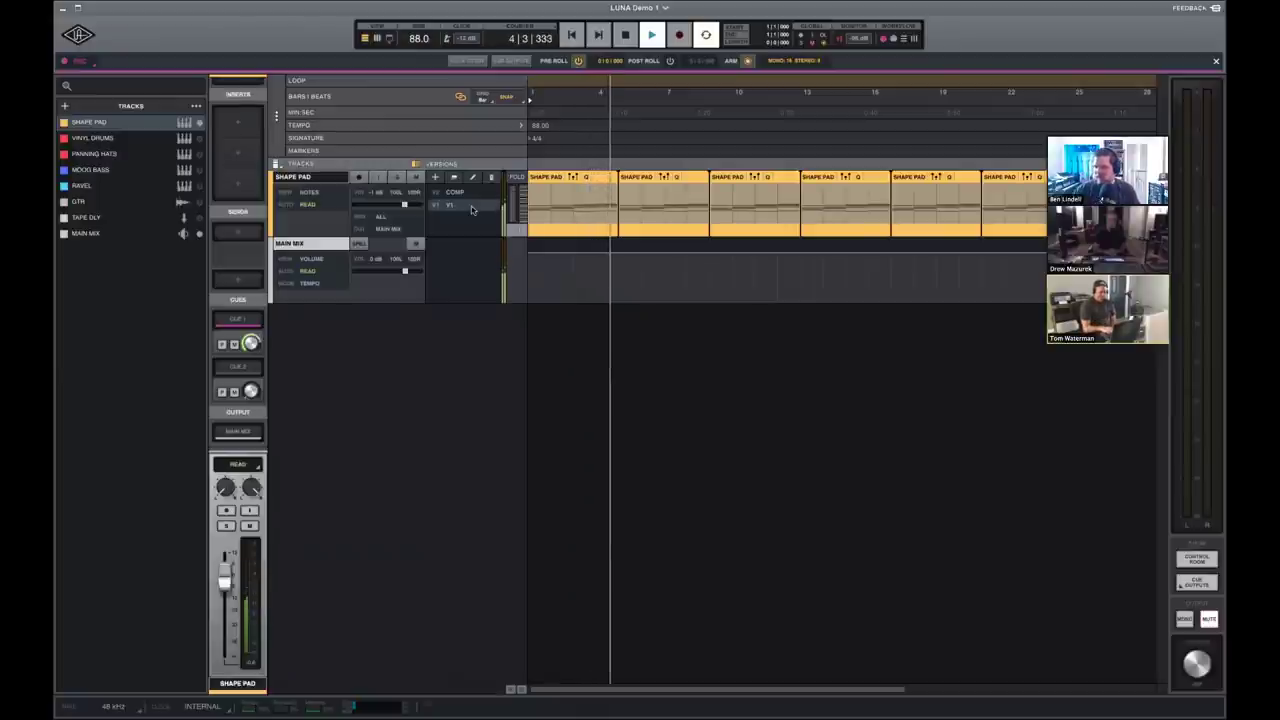
key(space)
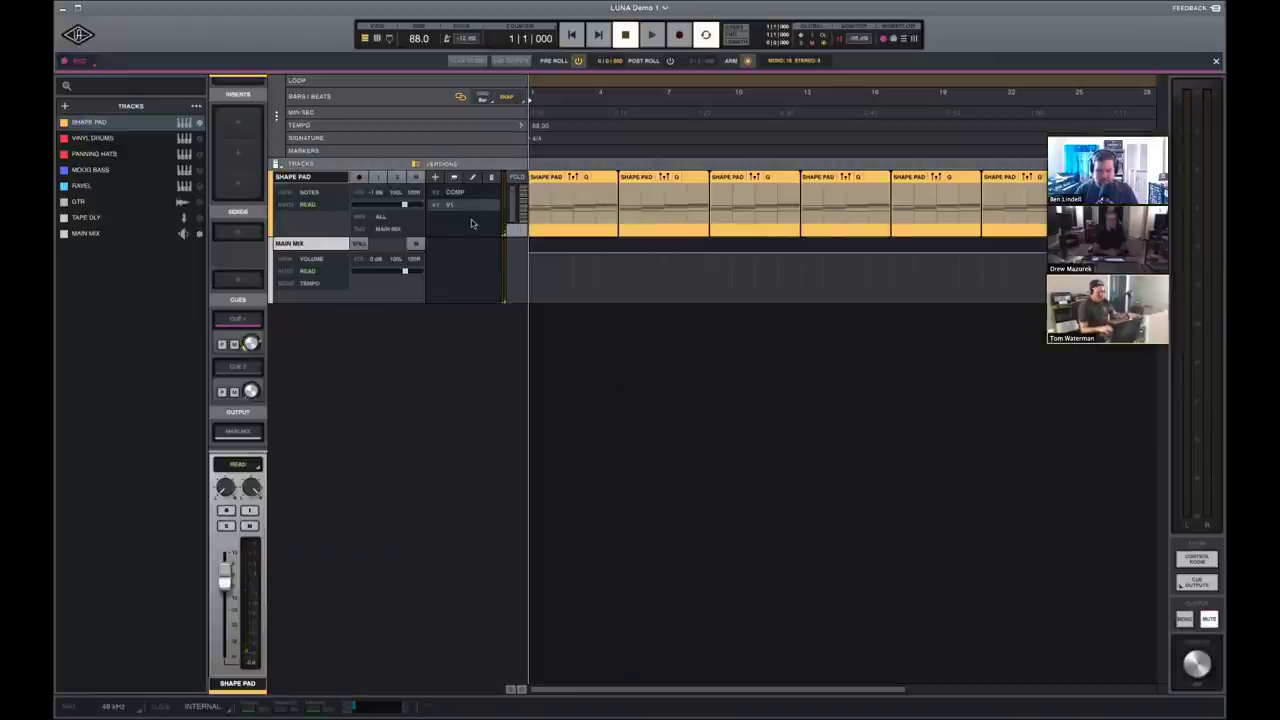
Select the first Shape Pad clip, show its controller lane and set the lane to Modulation (1).
double_click(600, 176)
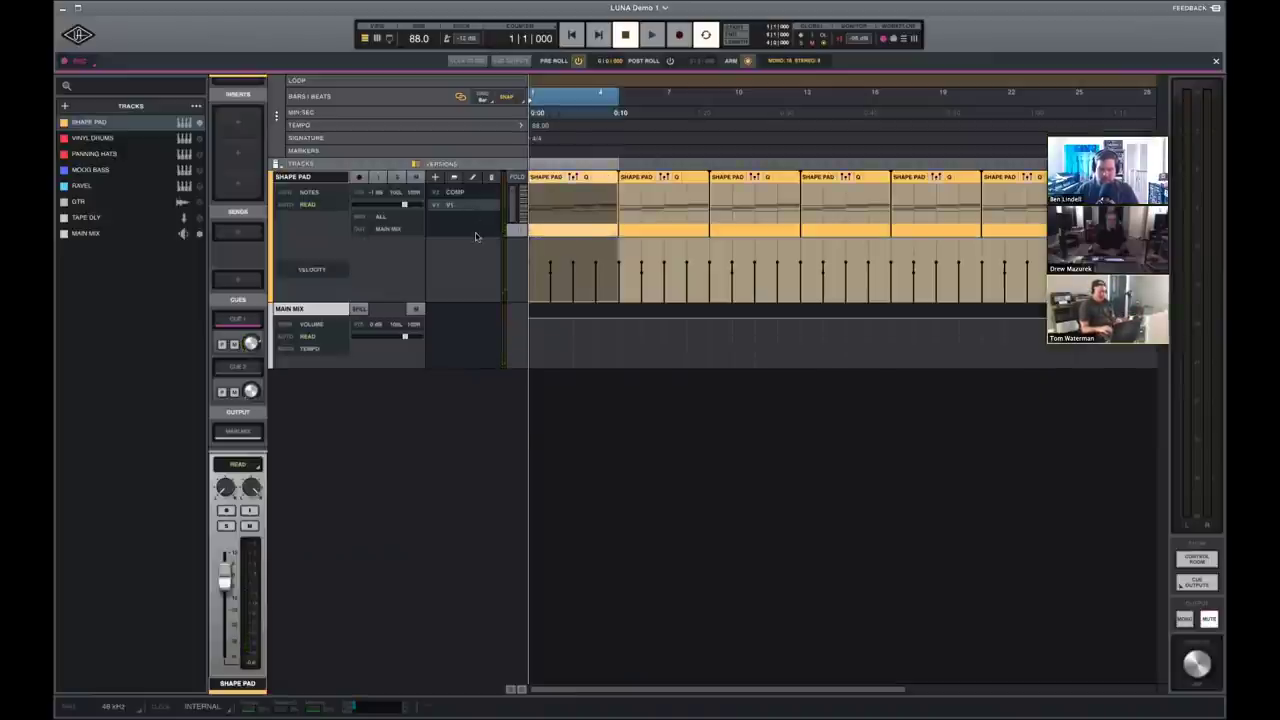
click(328, 267)
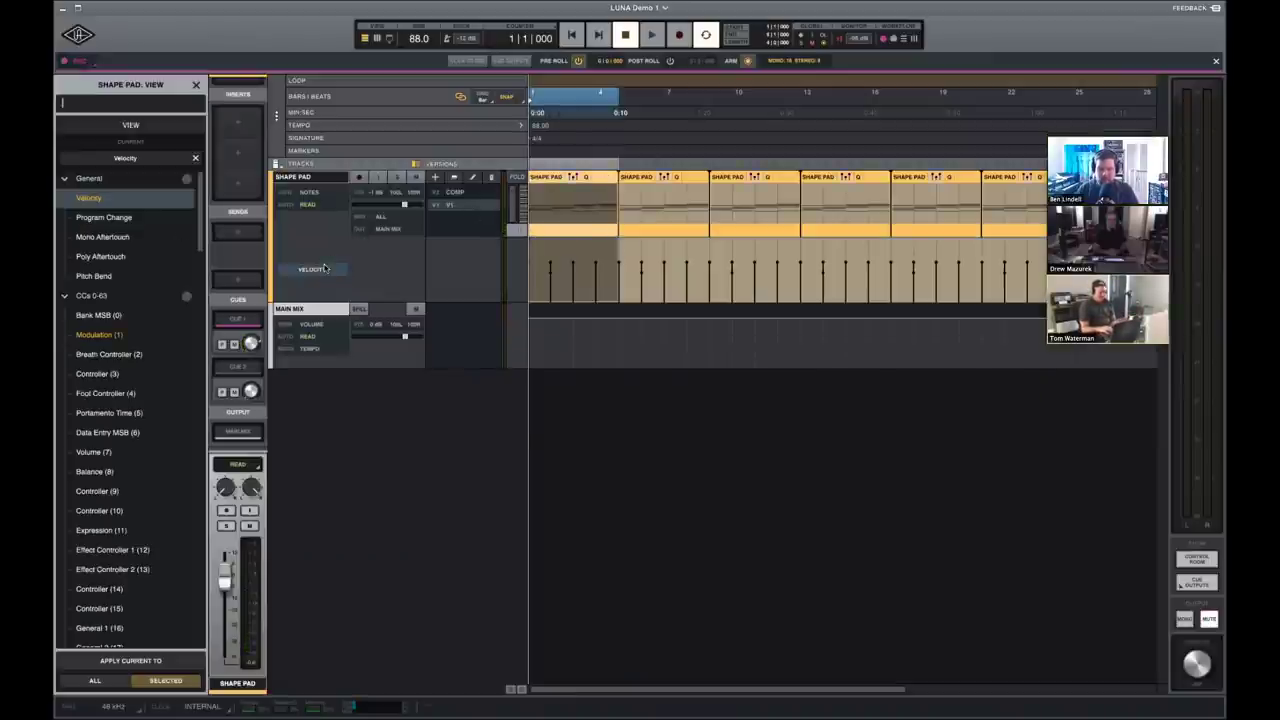
click(118, 334)
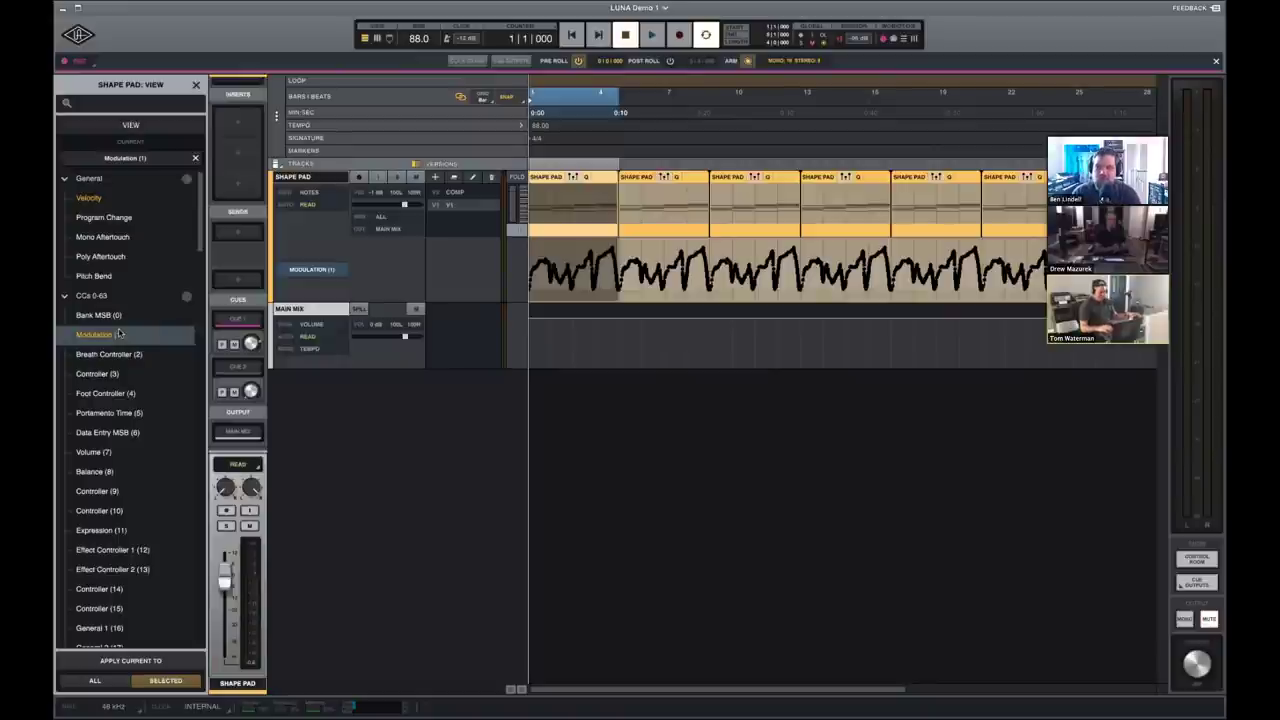
Open the Shape Pad's instrument from the mixer, examine the Pipe Organ layer's settings and close the instrument.
key(super+equal)
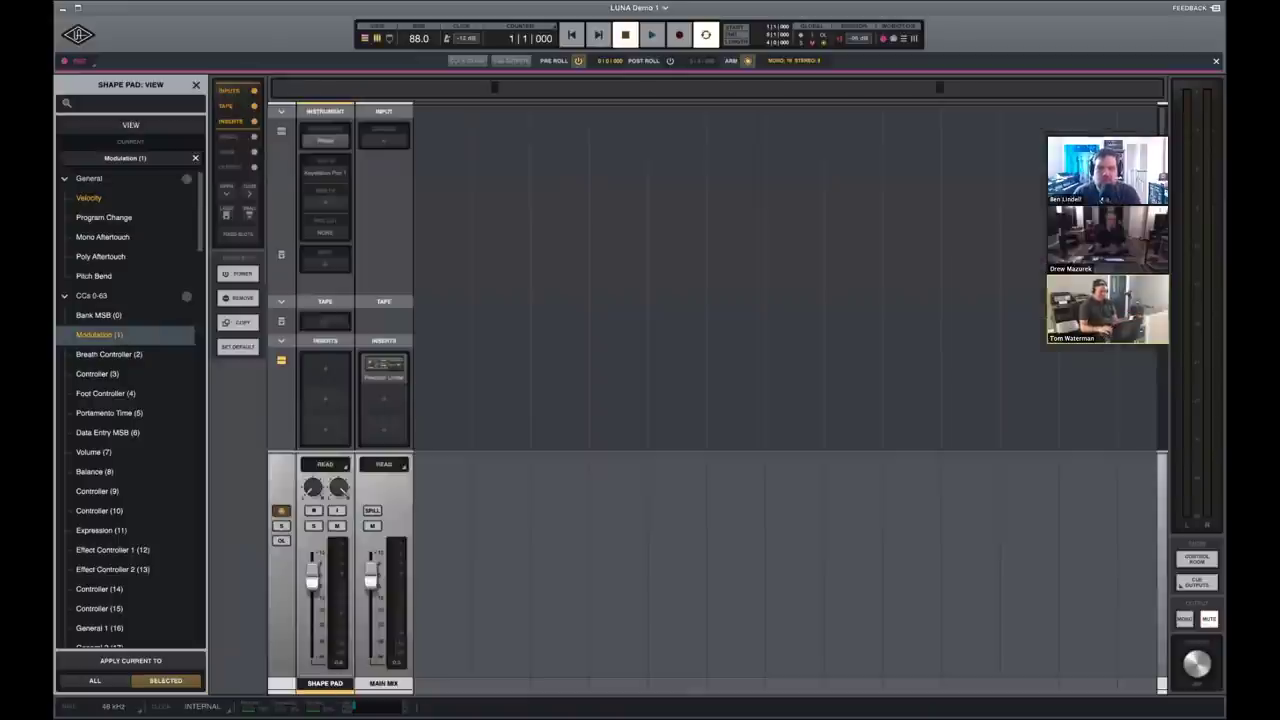
click(326, 143)
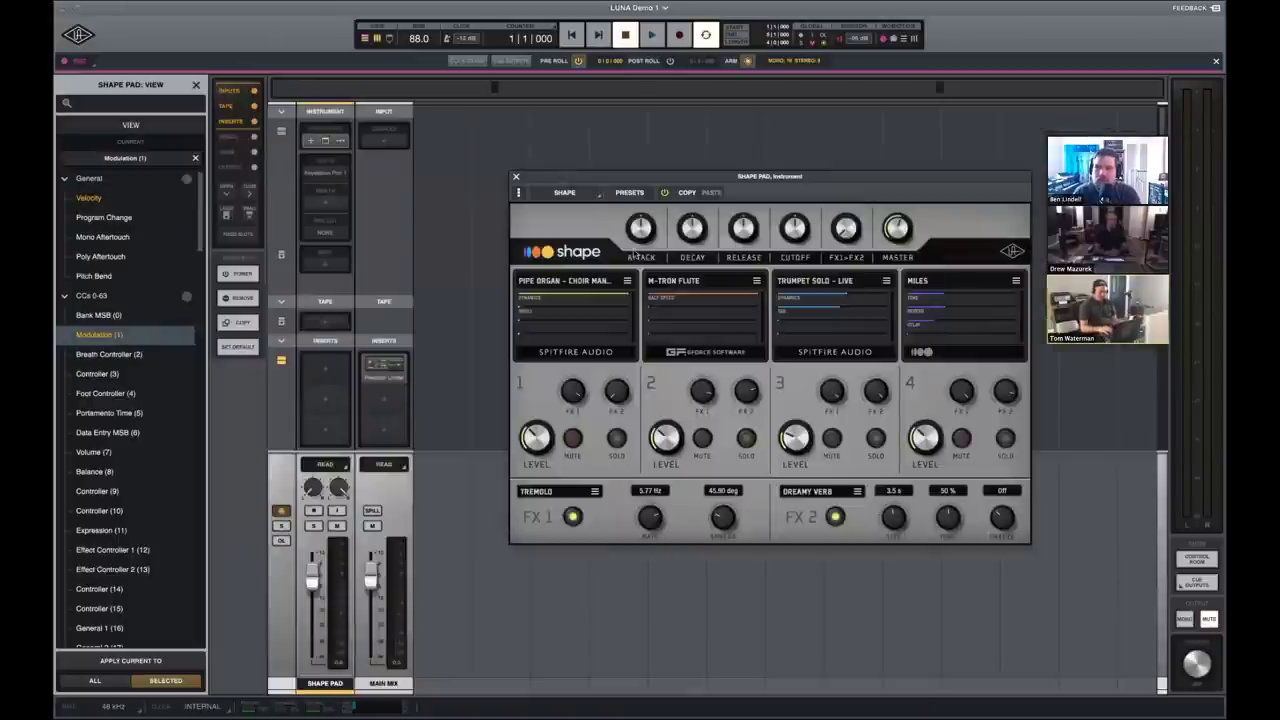
click(584, 316)
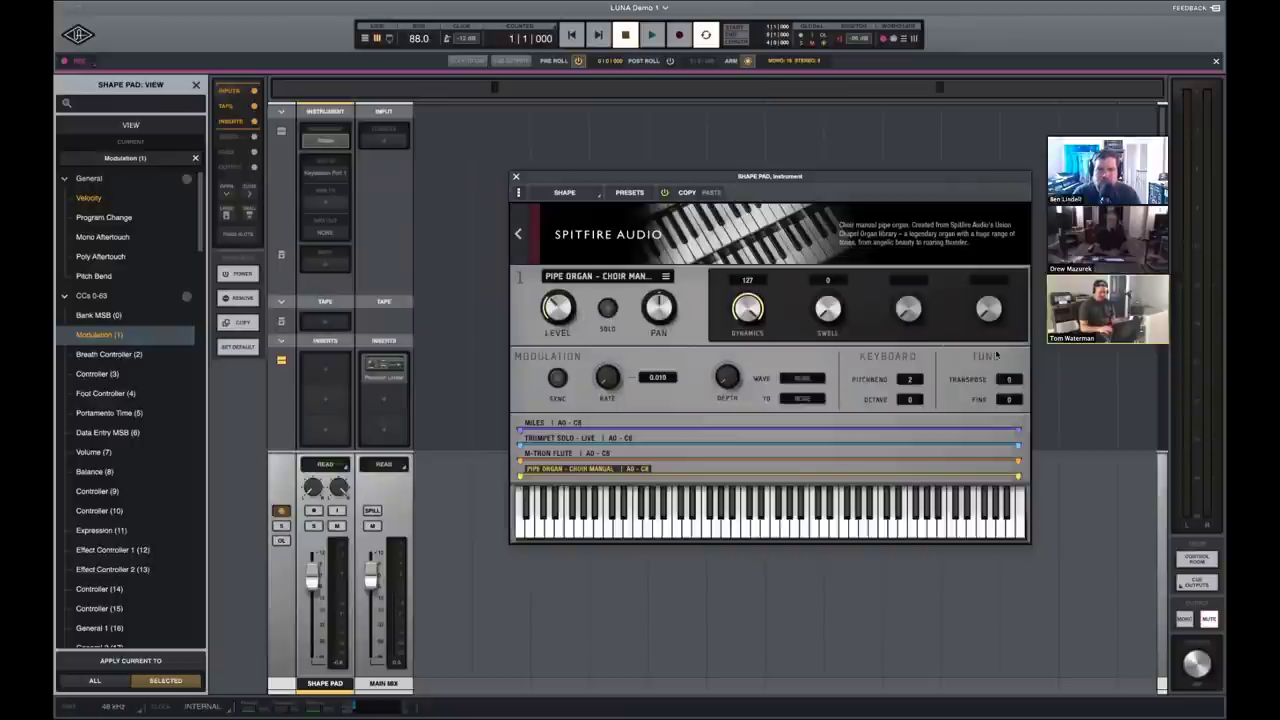
click(518, 235)
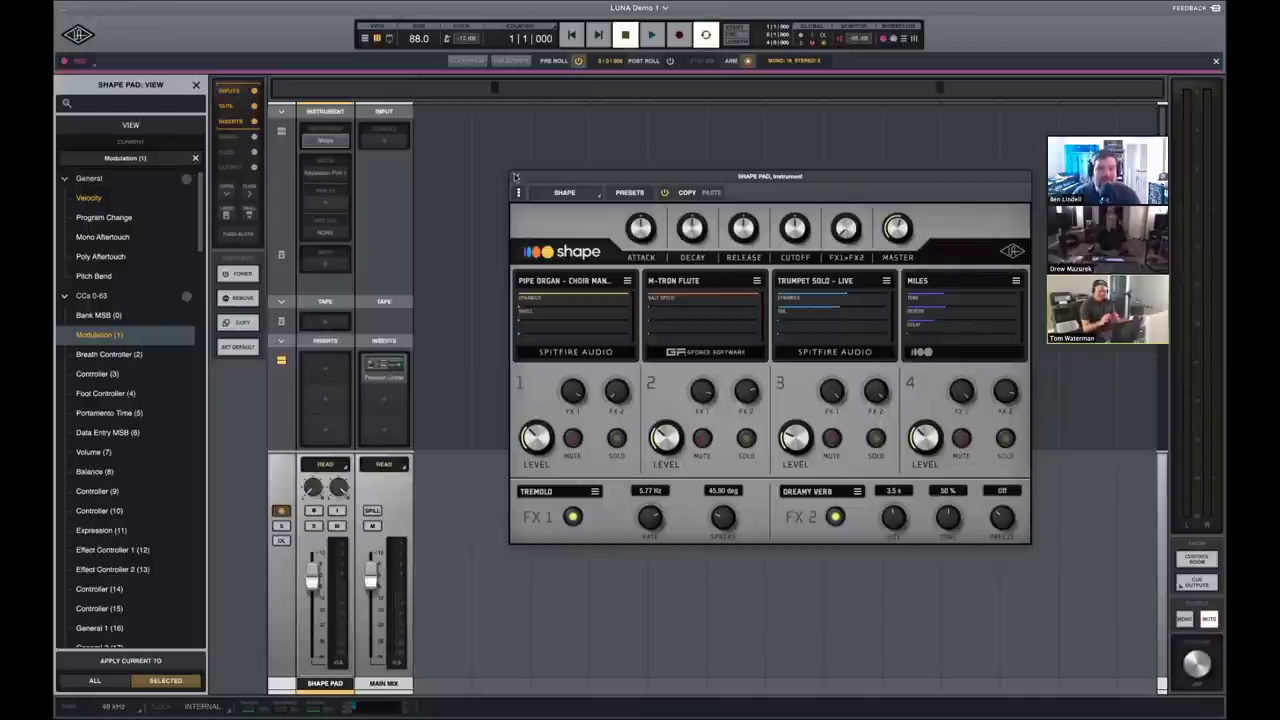
click(515, 177)
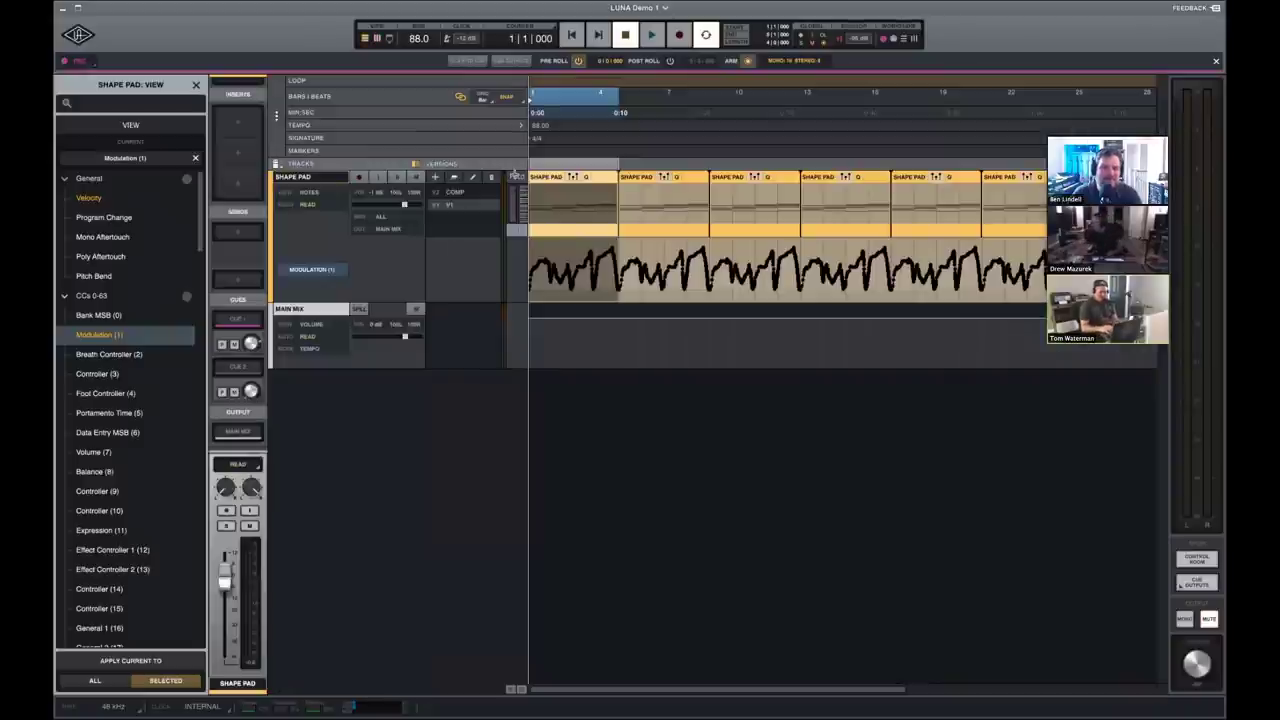
Return to the timeline and play the first Shape Pad clip with its modulation data showing.
key(super+equal)
key(space)
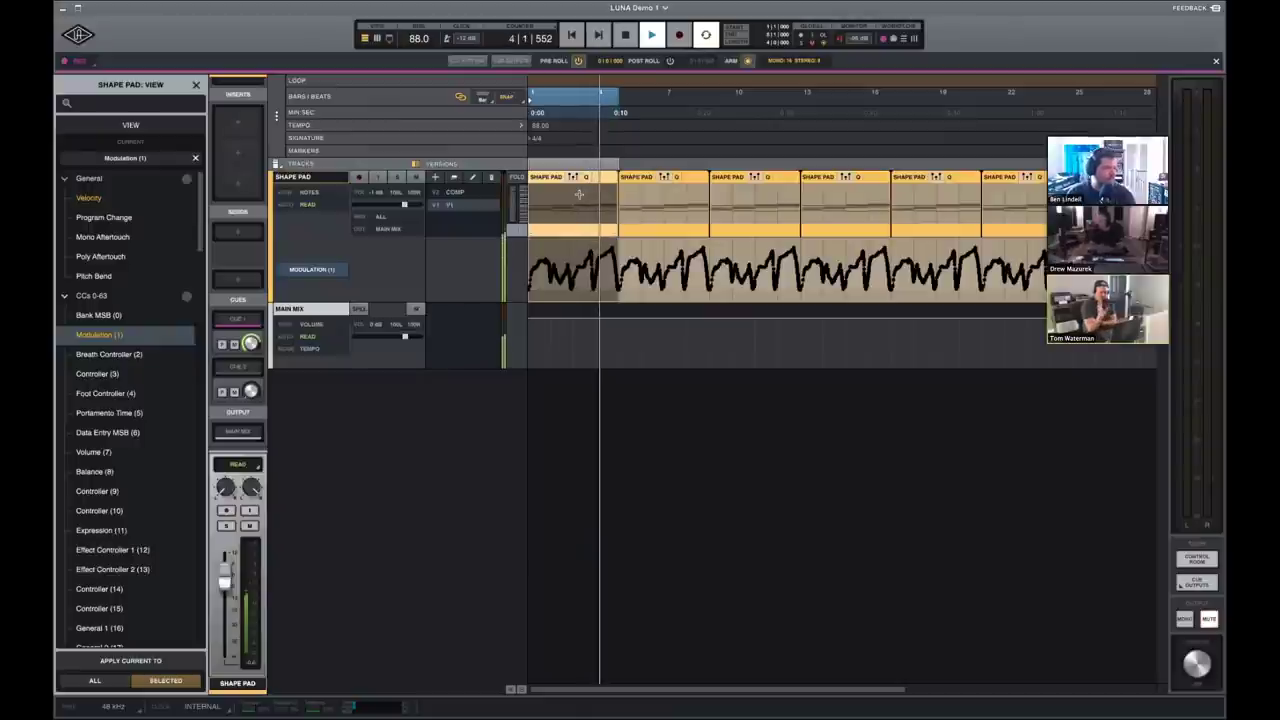
key(space)
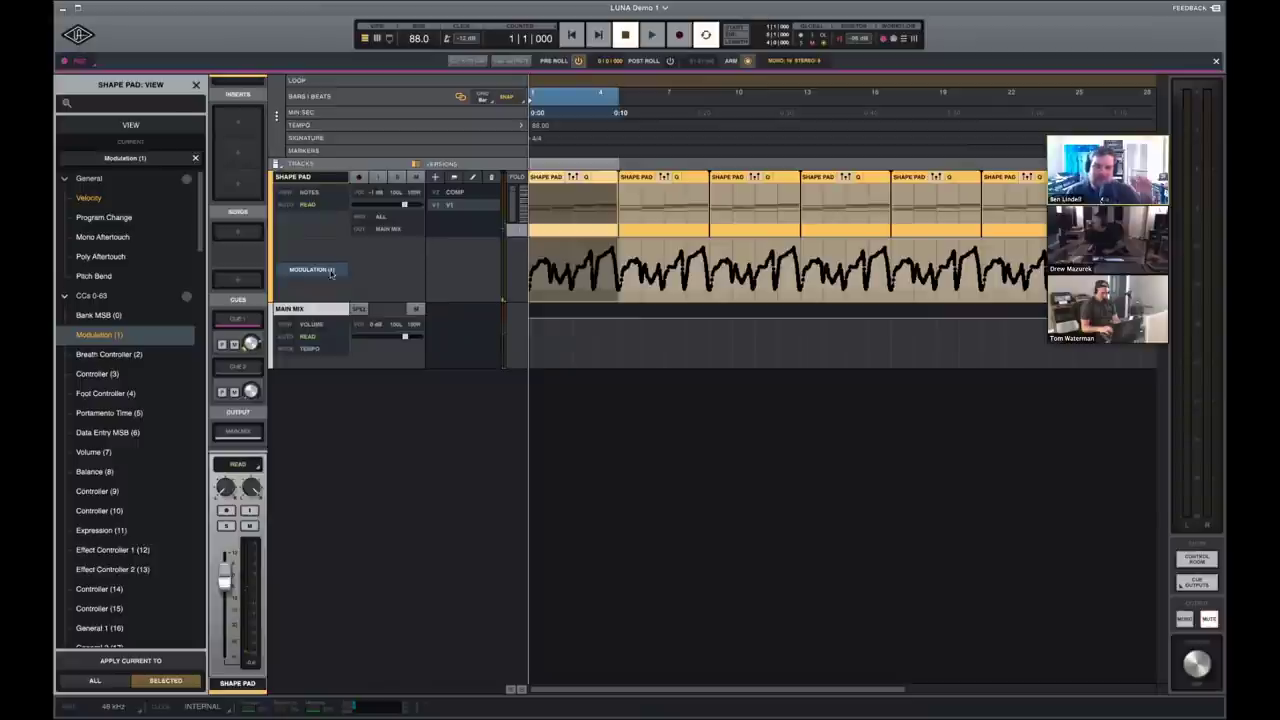
Hide the Shape Pad's controller lane and extend the timeline selection over the first two clips.
key(a)
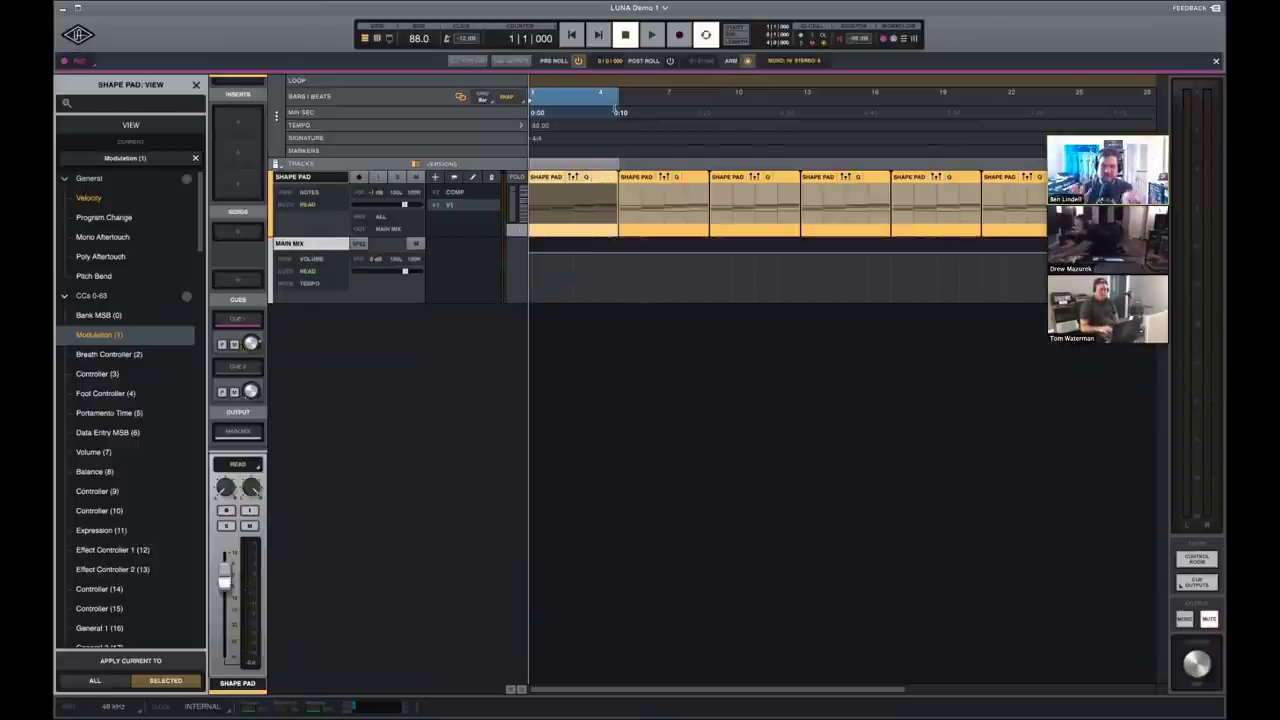
drag(618, 98, 711, 102)
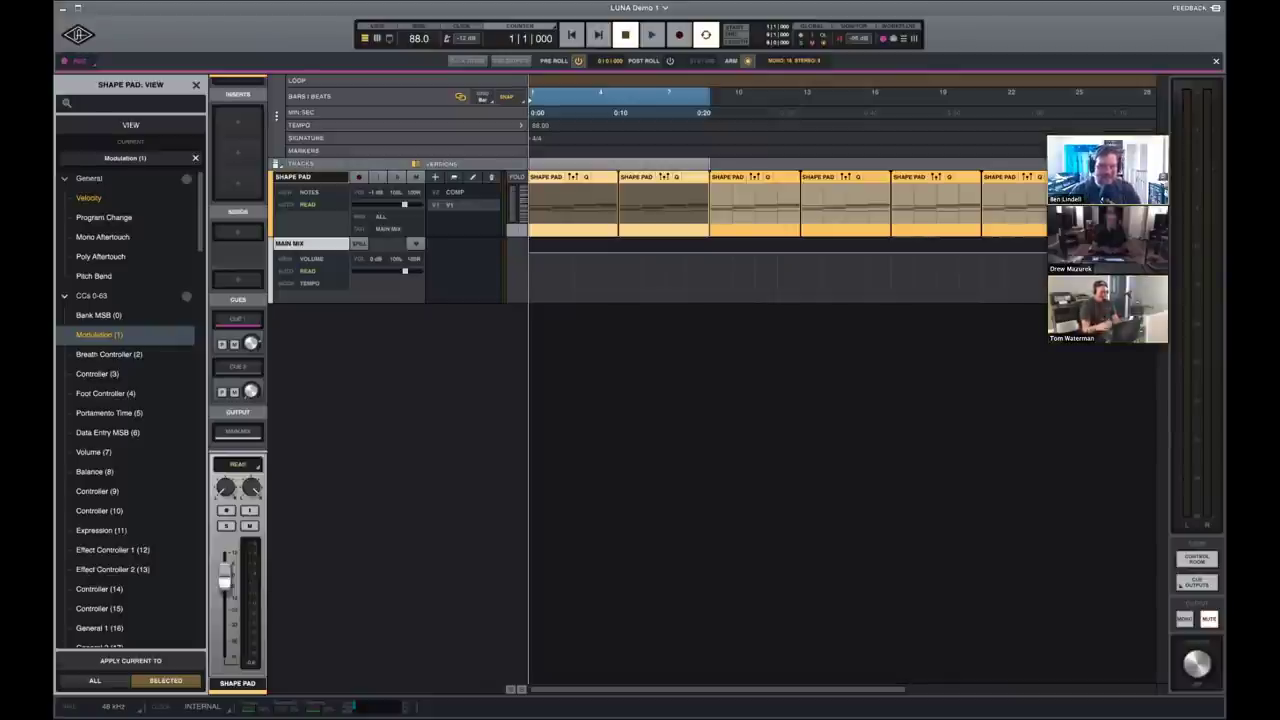
click(196, 85)
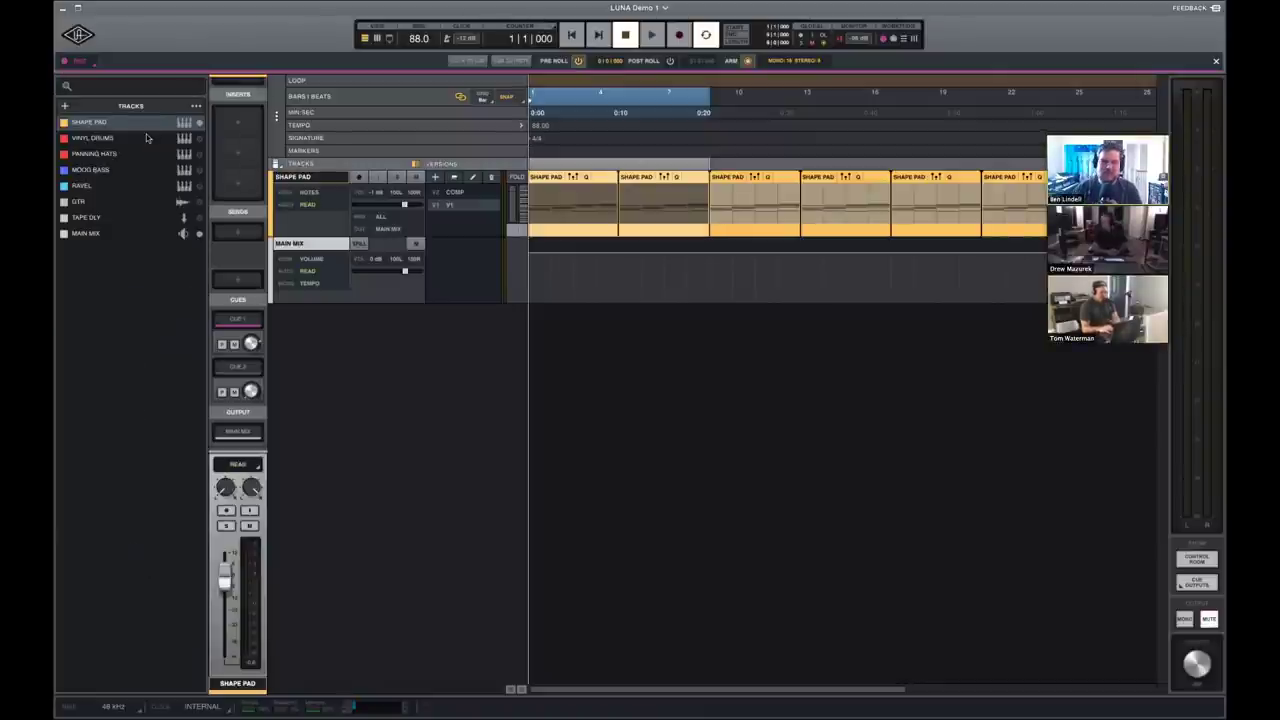
Show the Vinyl Drums track in the timeline and switch it to version V1.
click(199, 137)
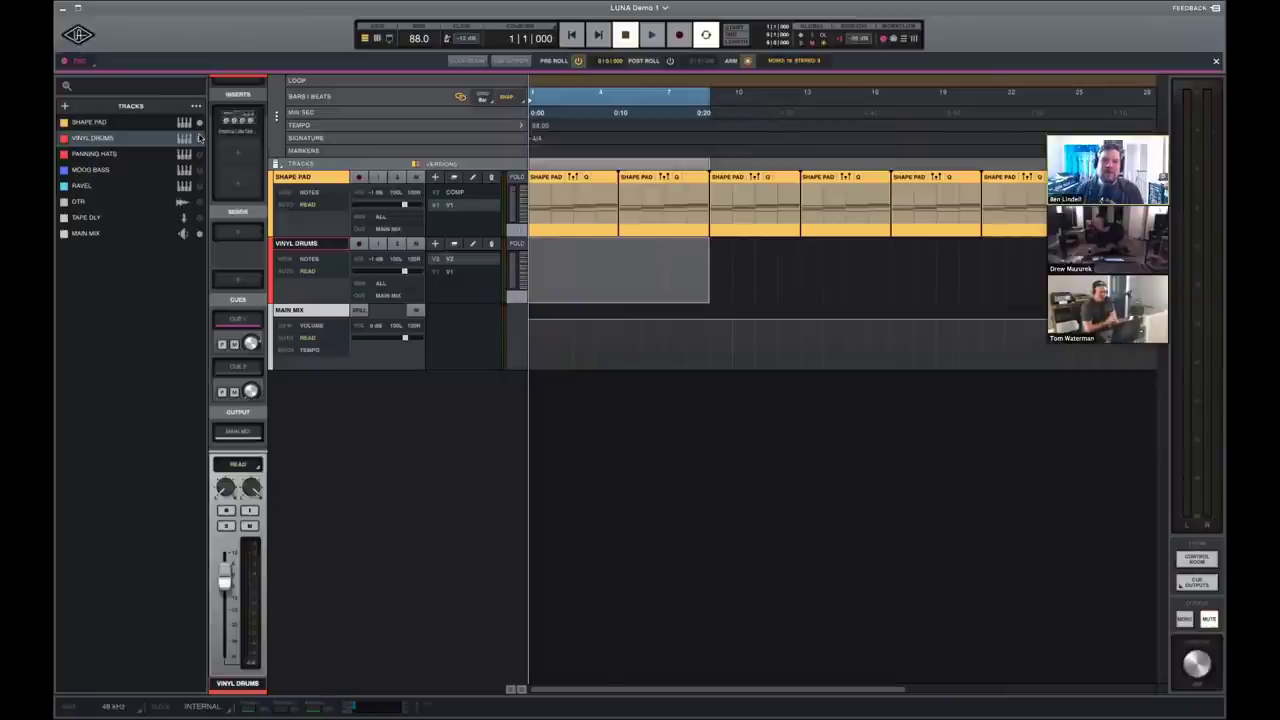
key(super+minus)
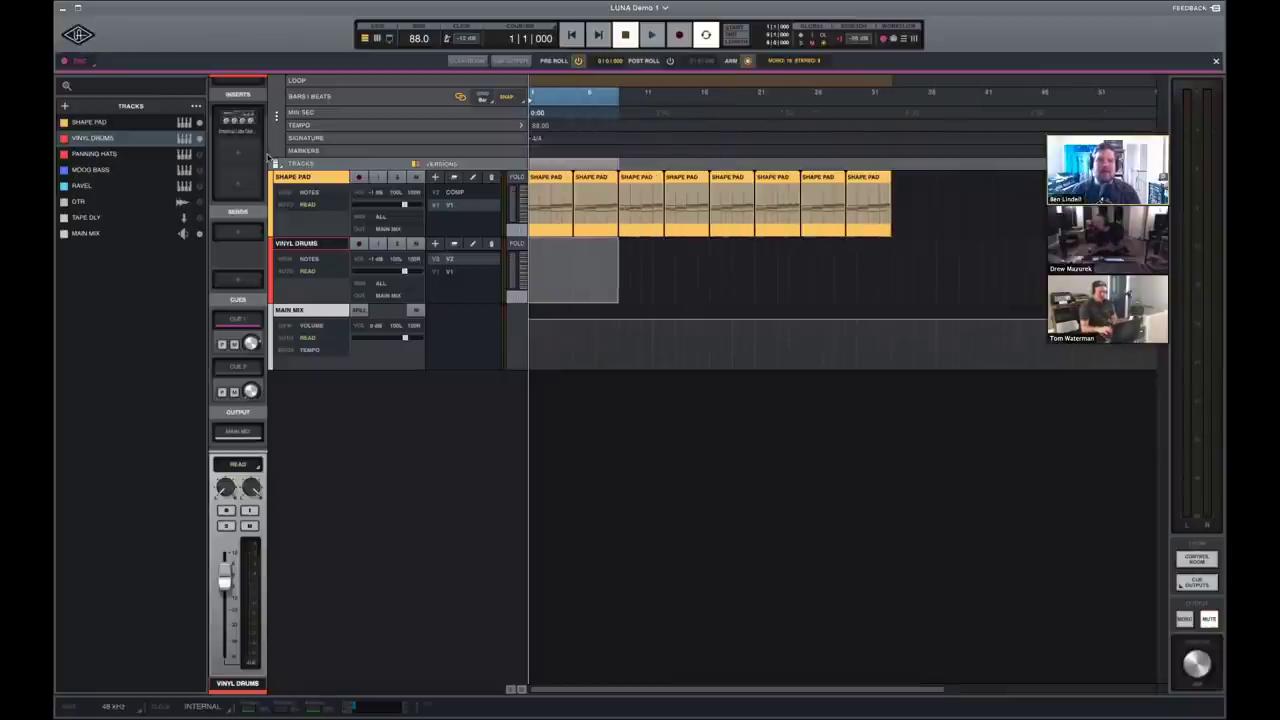
click(465, 272)
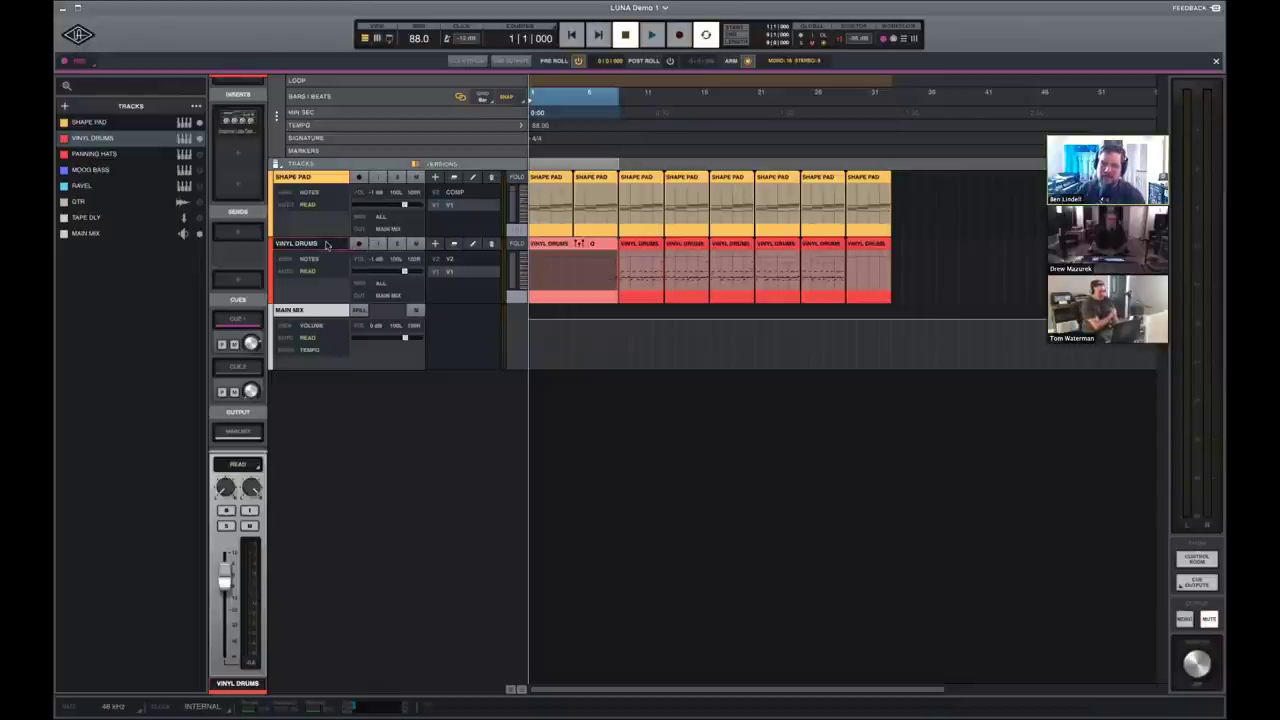
View the Vinyl Drums track's Shape instrument from the mixer, then return to the timeline and close it.
key(super+equal)
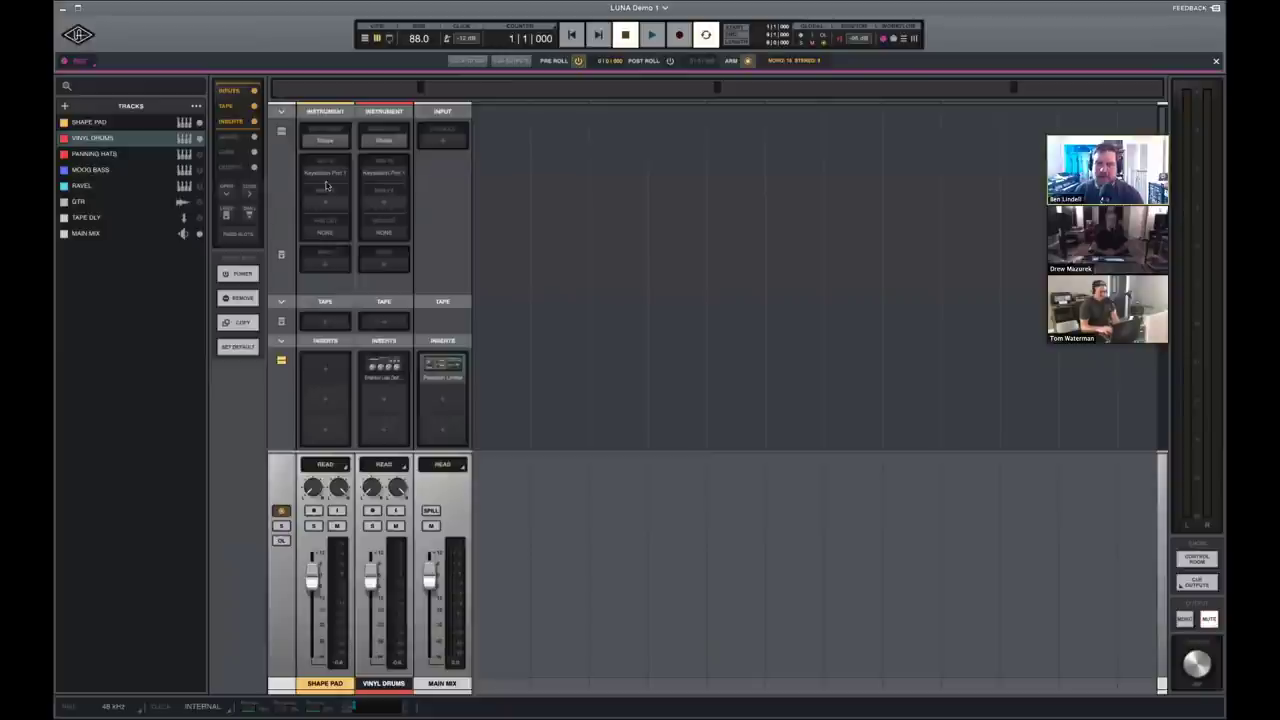
click(386, 142)
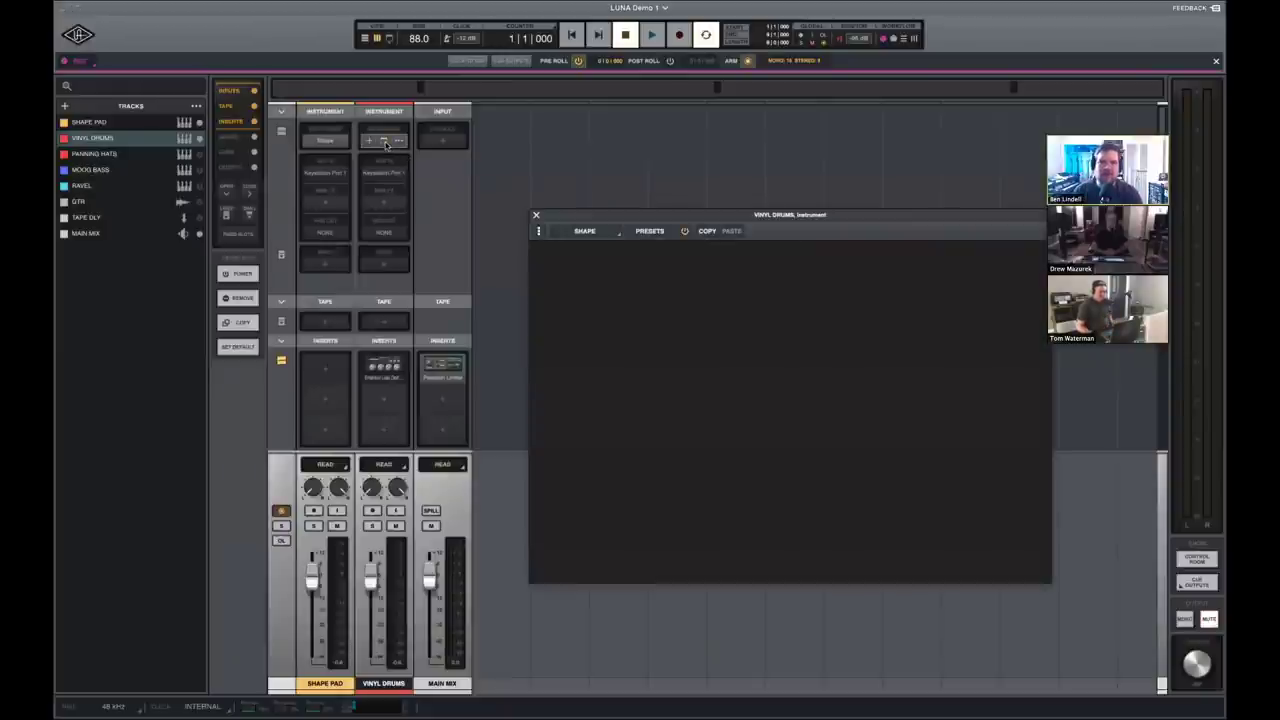
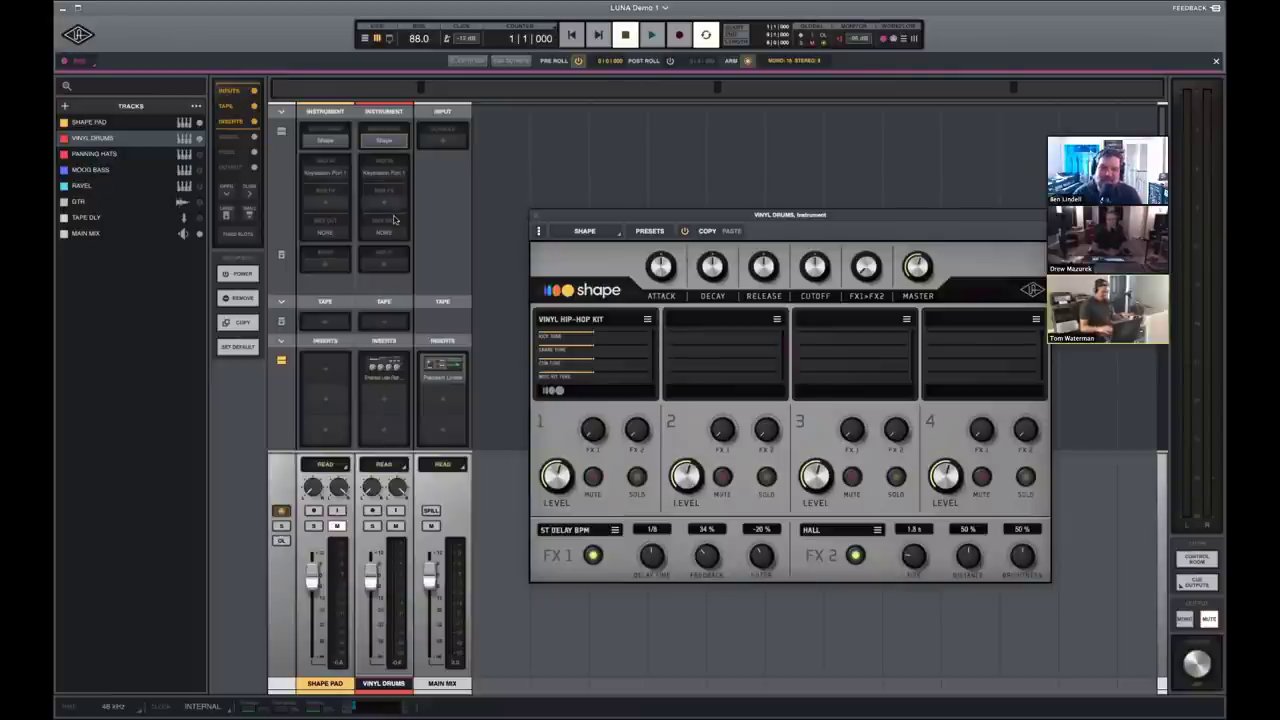
key(super+equal)
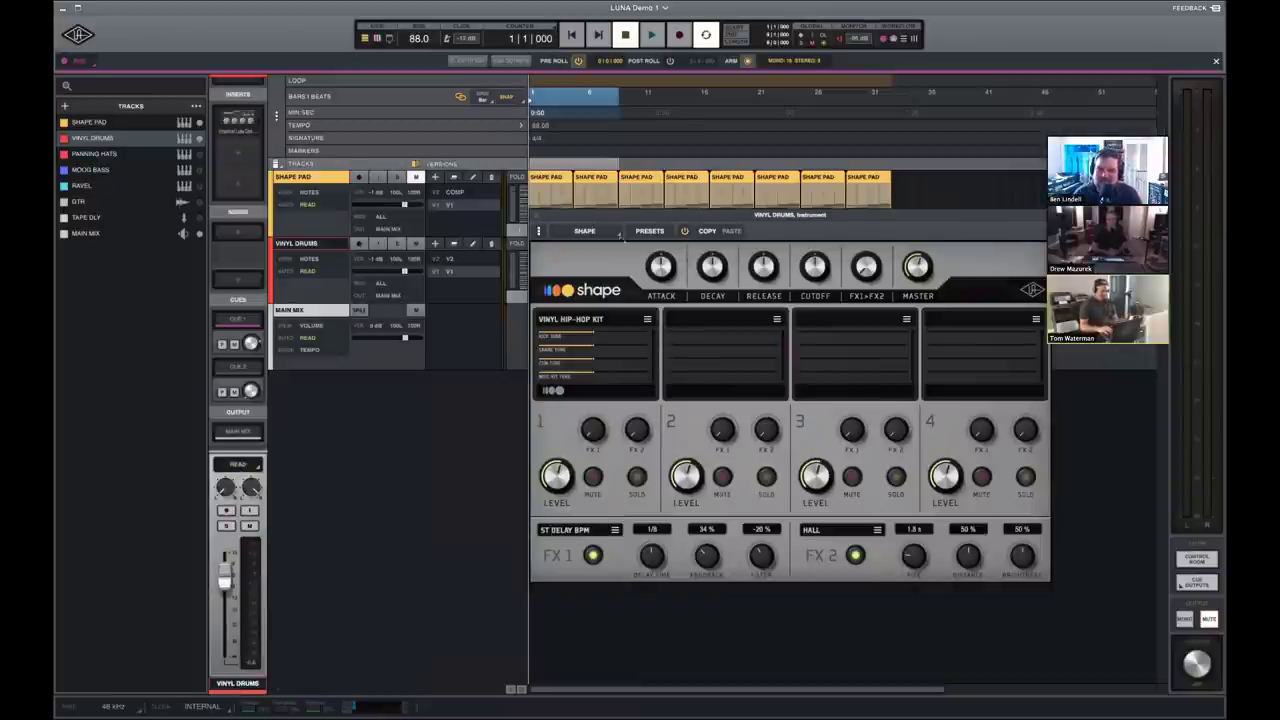
click(535, 215)
Open the Vinyl Drums clip at bar 9 for note editing and fold its view to the used notes.
click(643, 234)
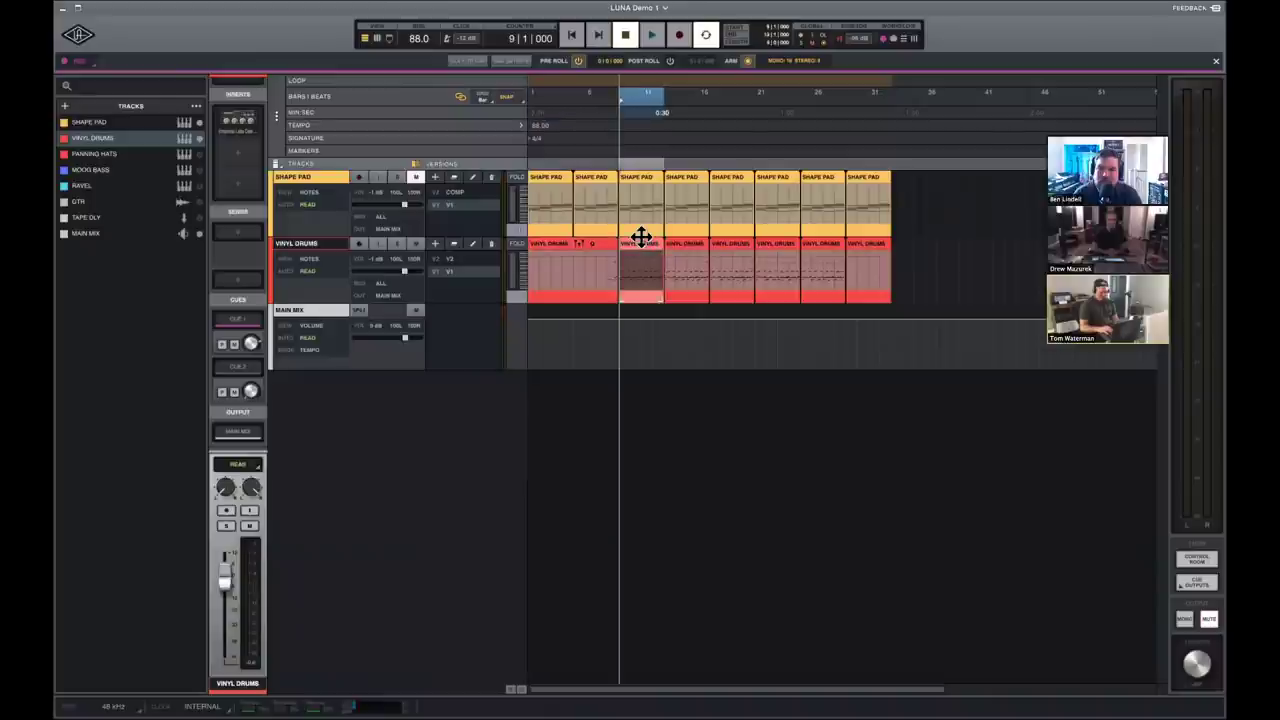
double_click(643, 235)
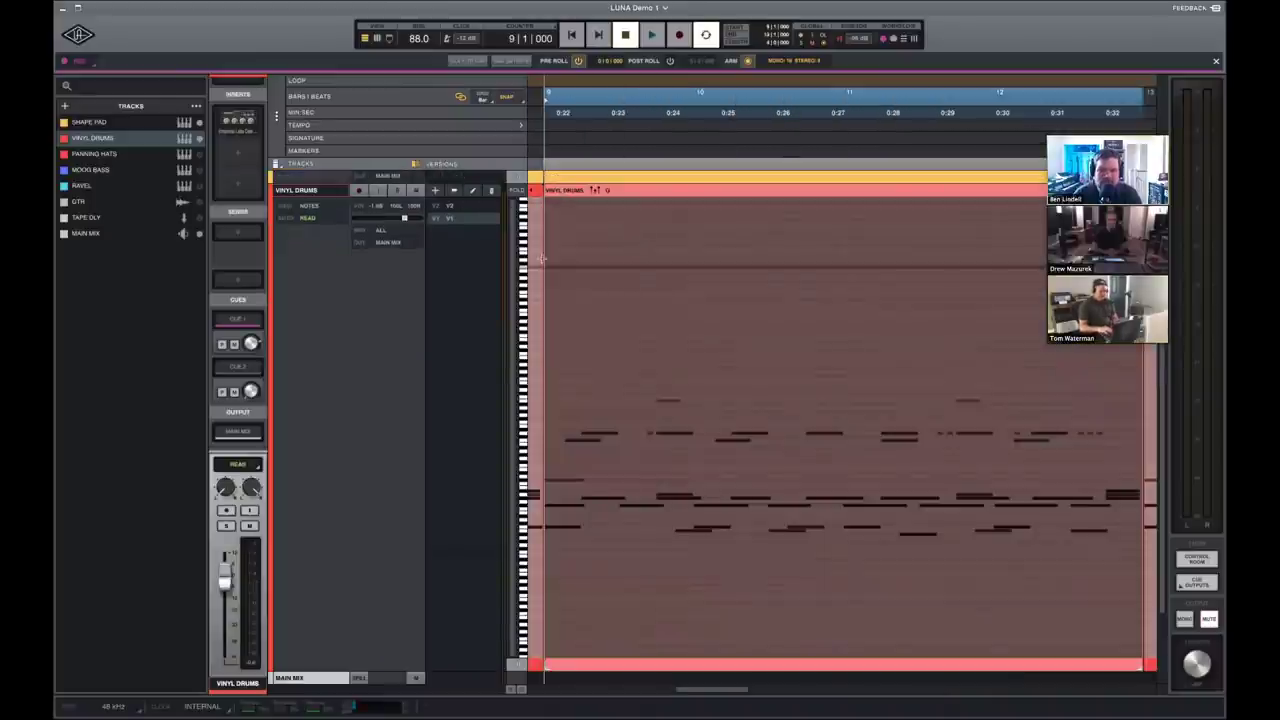
click(519, 196)
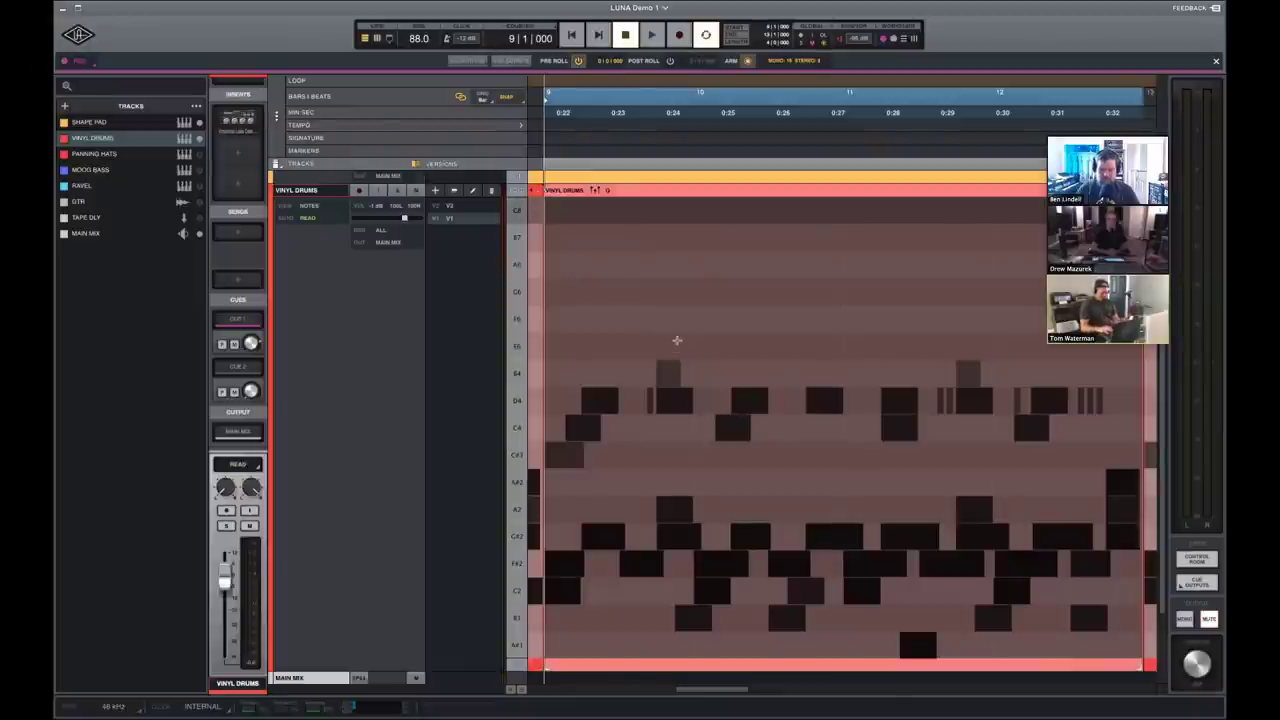
Select the four C4 notes in the Vinyl Drums clip at bar 9 and open the quantize settings.
scroll(676, 340, down, 1)
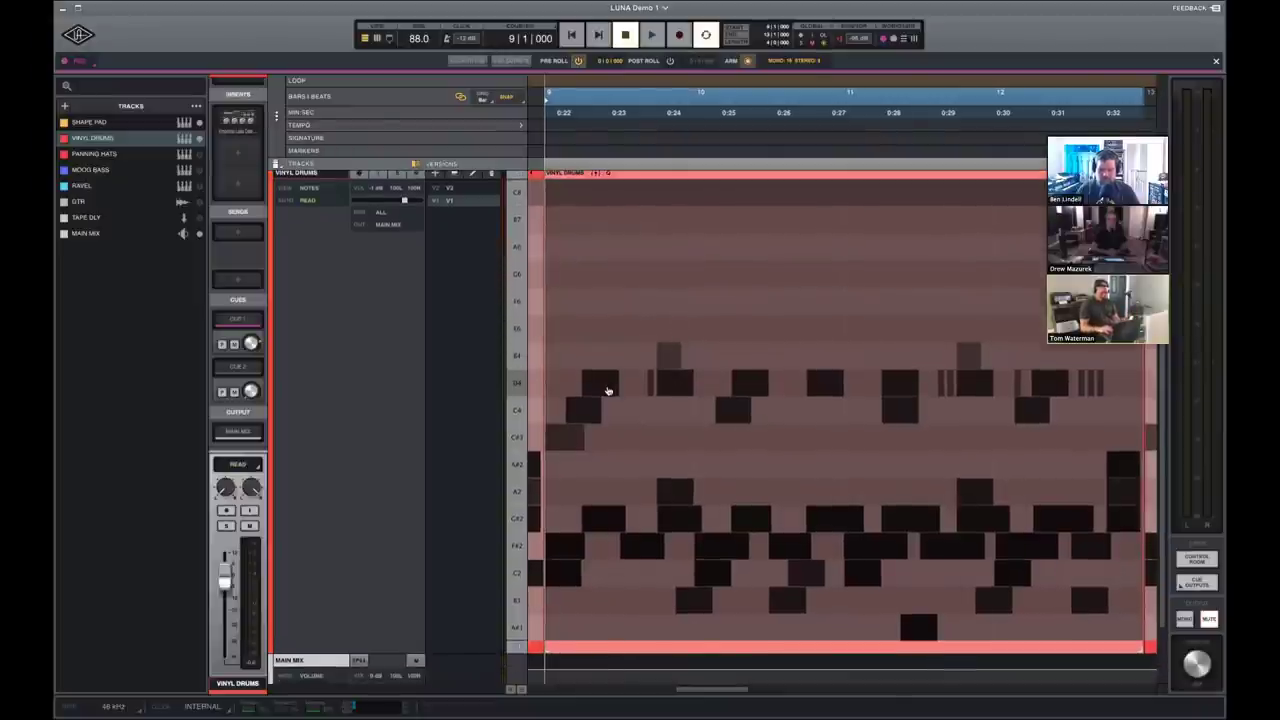
scroll(700, 305, down, 2)
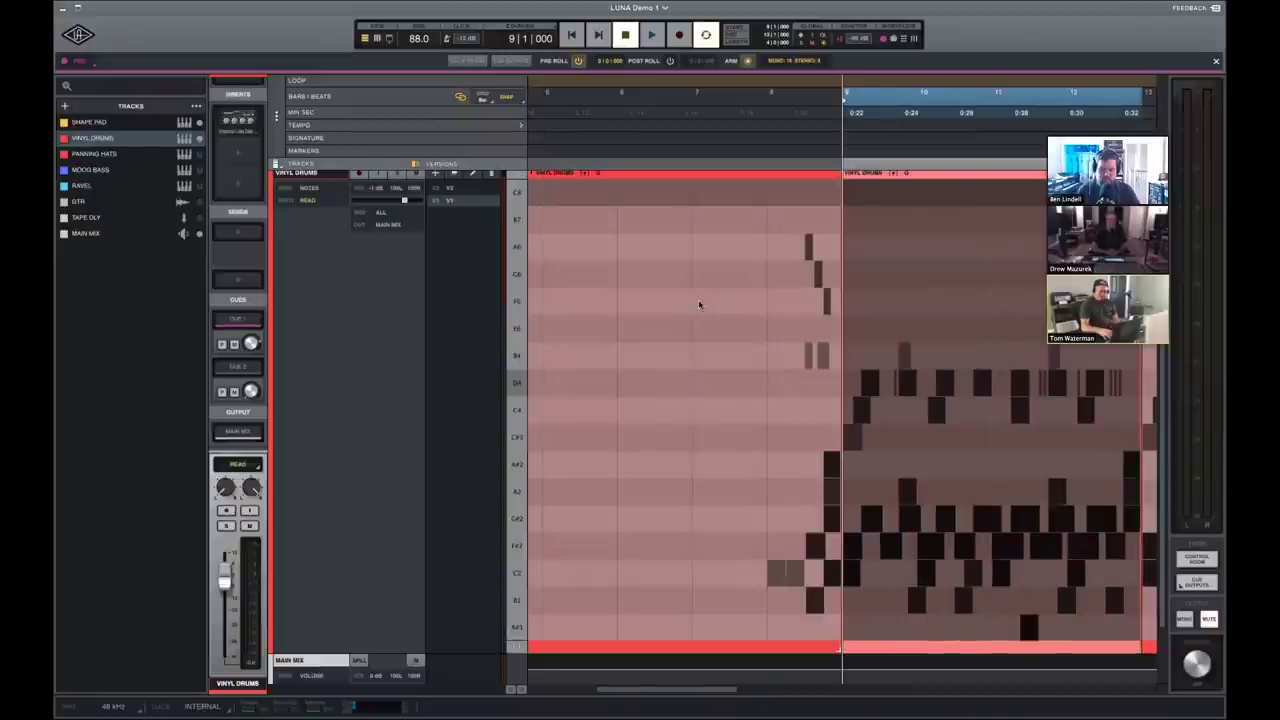
scroll(700, 380, right, 5)
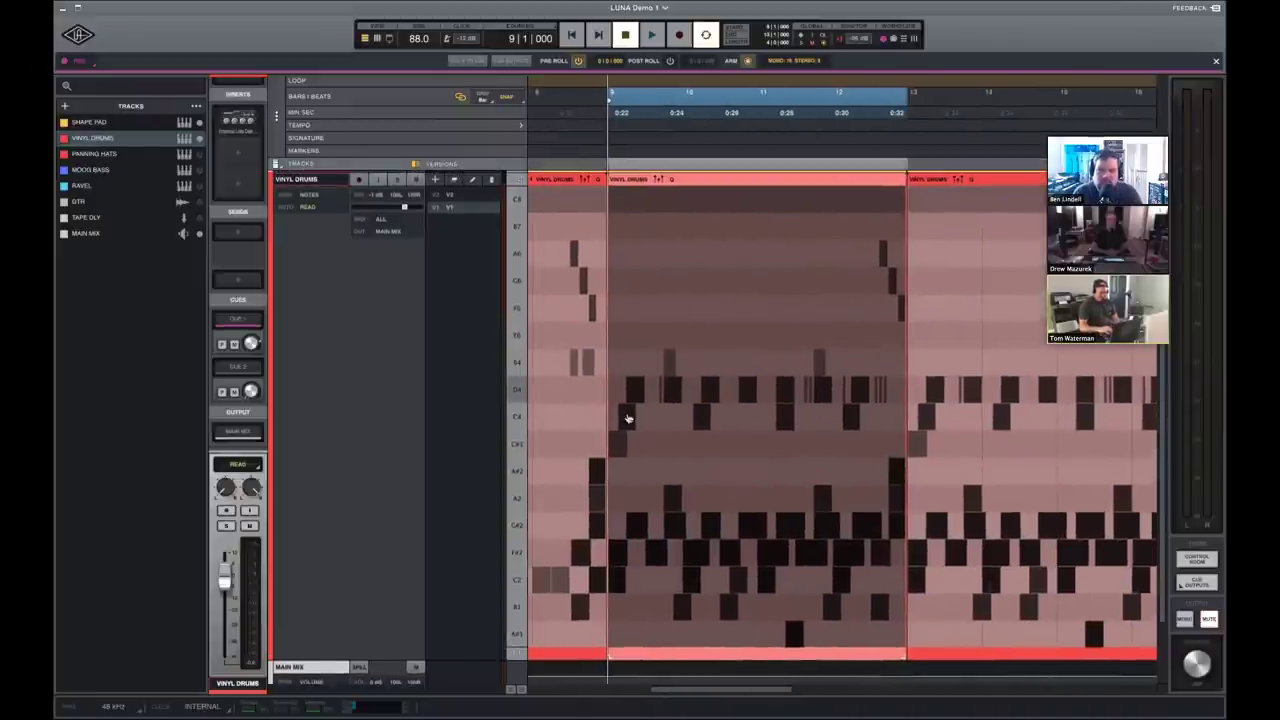
click(628, 420)
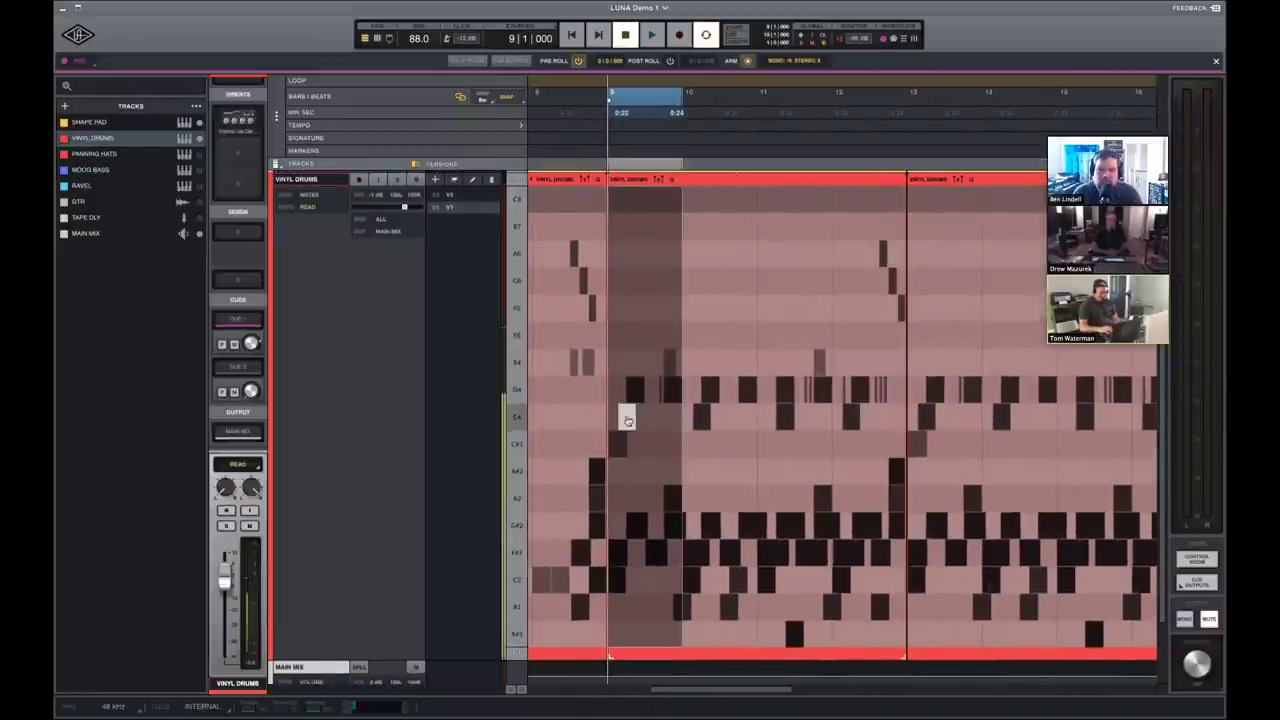
shift+click(703, 418)
shift+click(786, 418)
shift+click(851, 418)
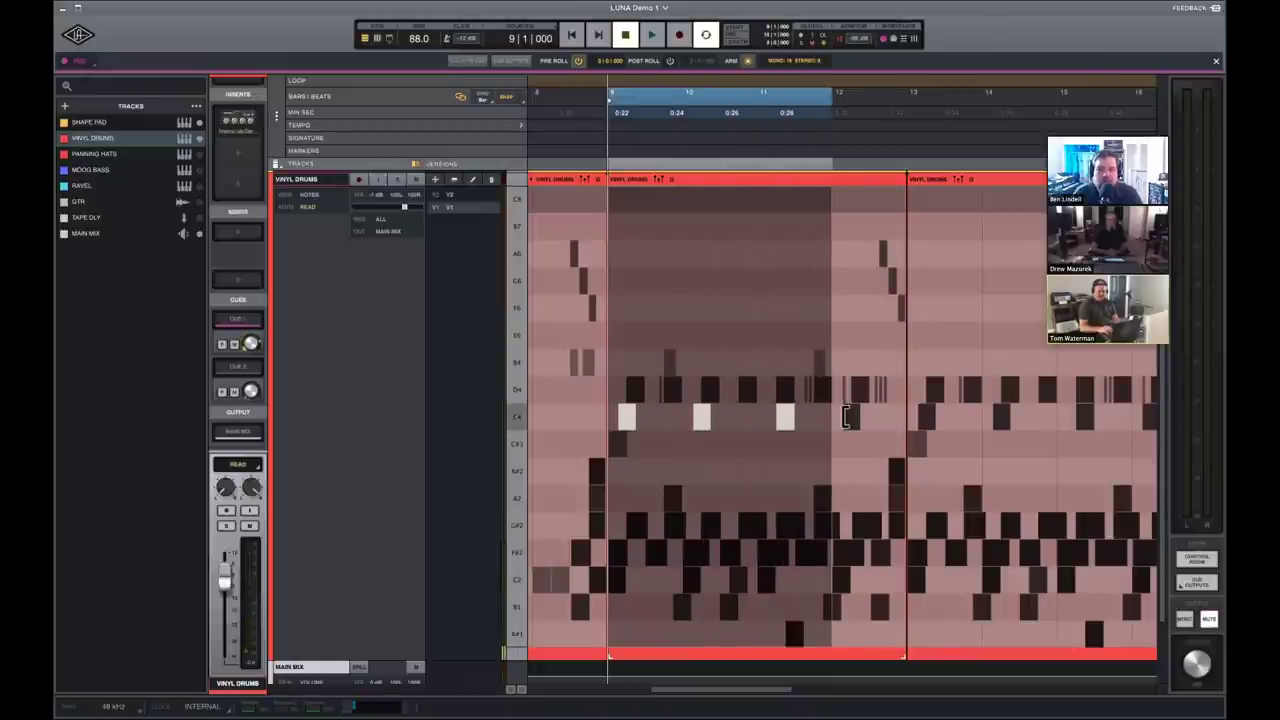
key(q)
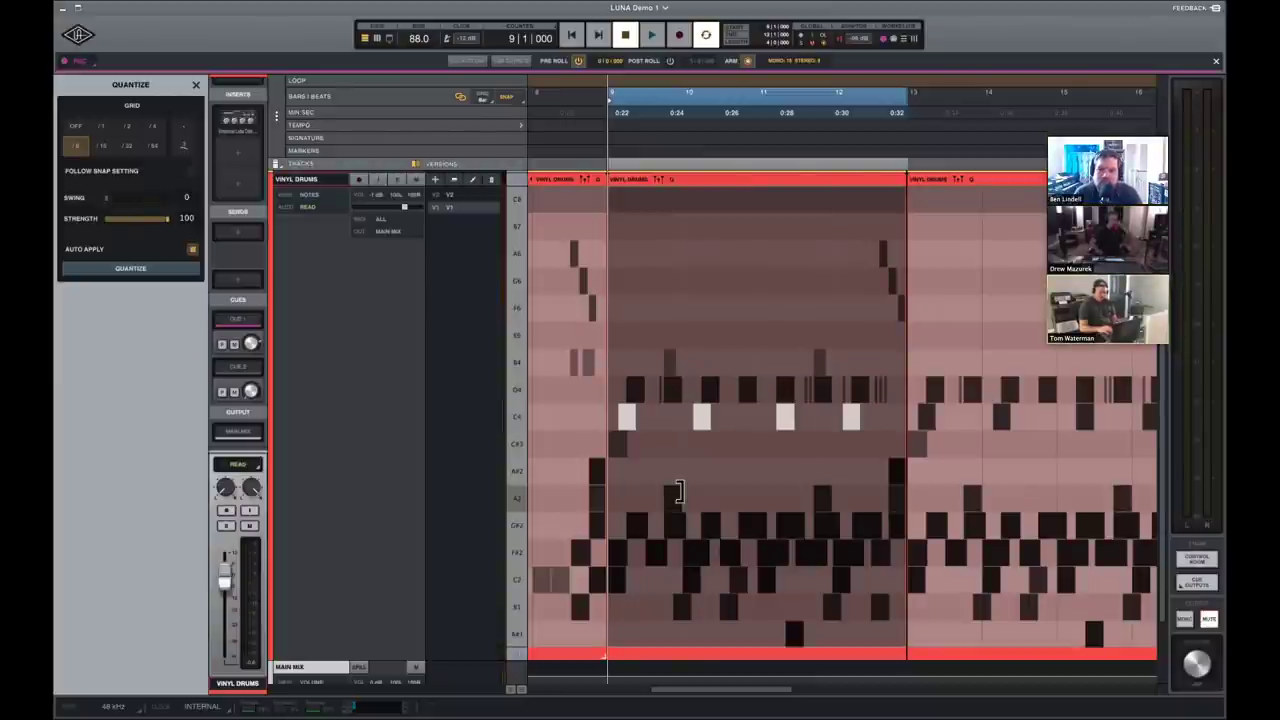
Quantize the first three C4 notes of the bar 9 clip, trying a swing of 51 before returning it to 0, and close the quantize settings.
click(634, 524)
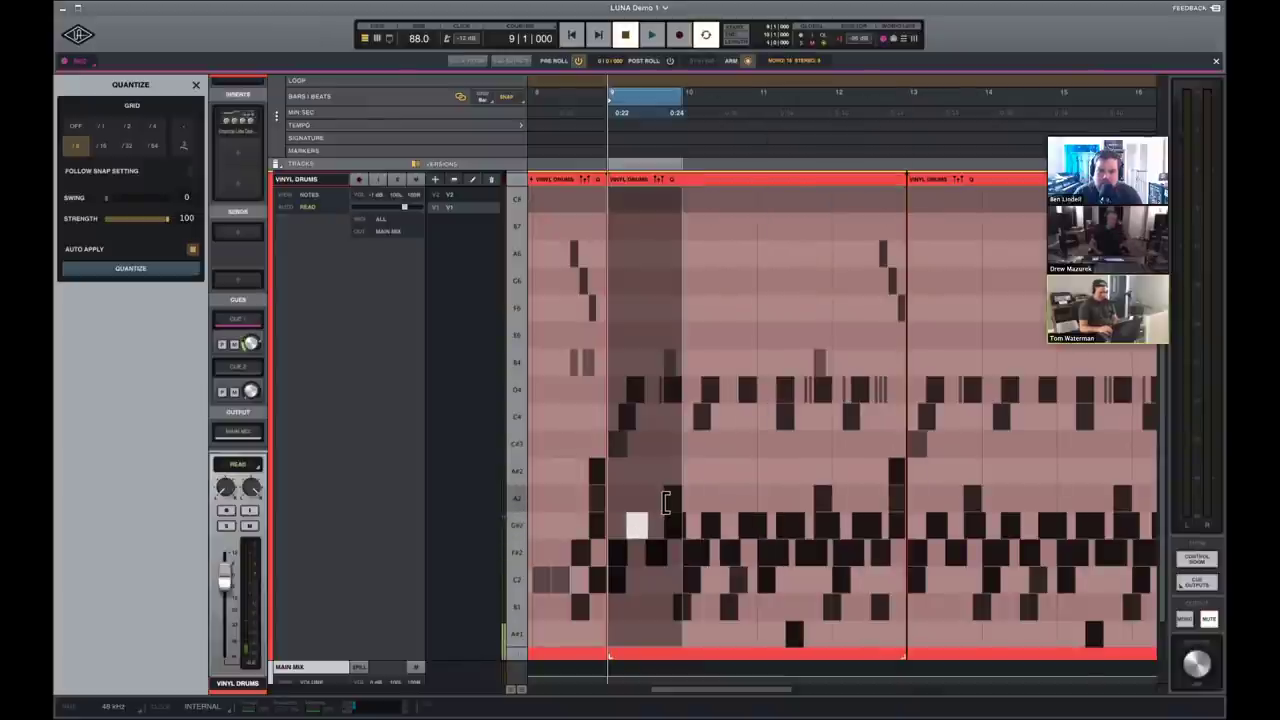
click(626, 416)
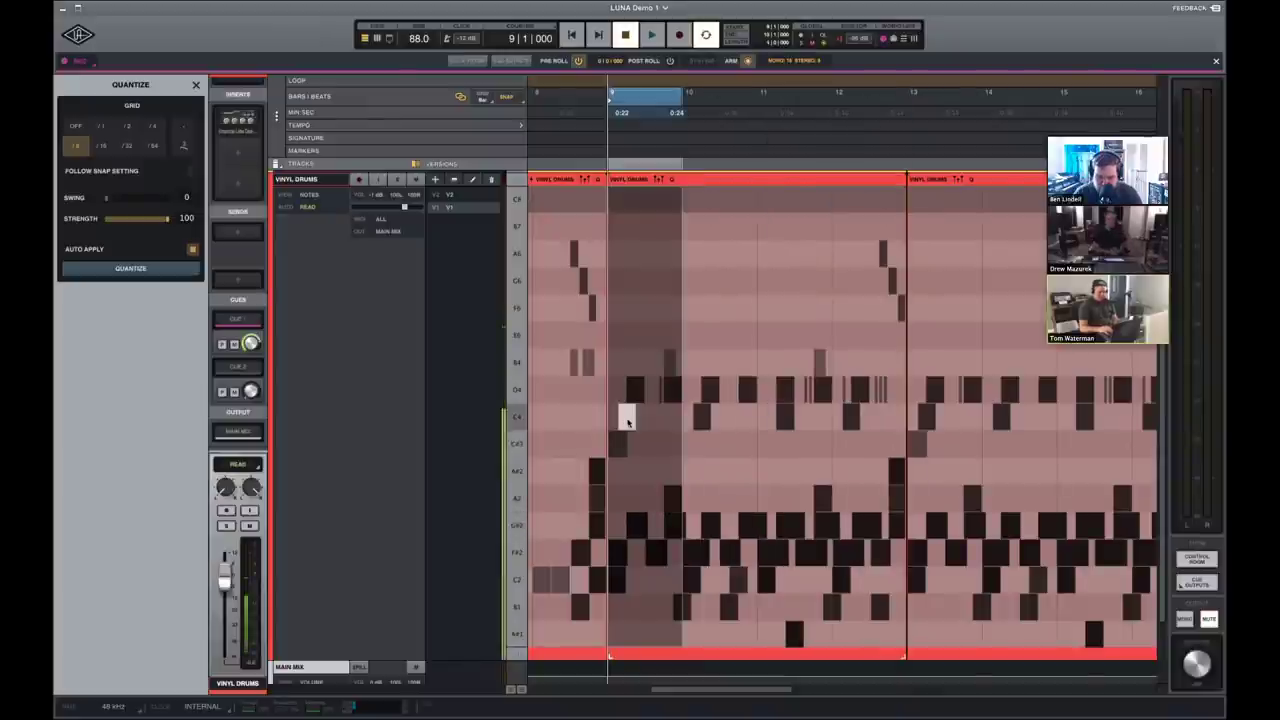
shift+click(701, 416)
shift+click(784, 416)
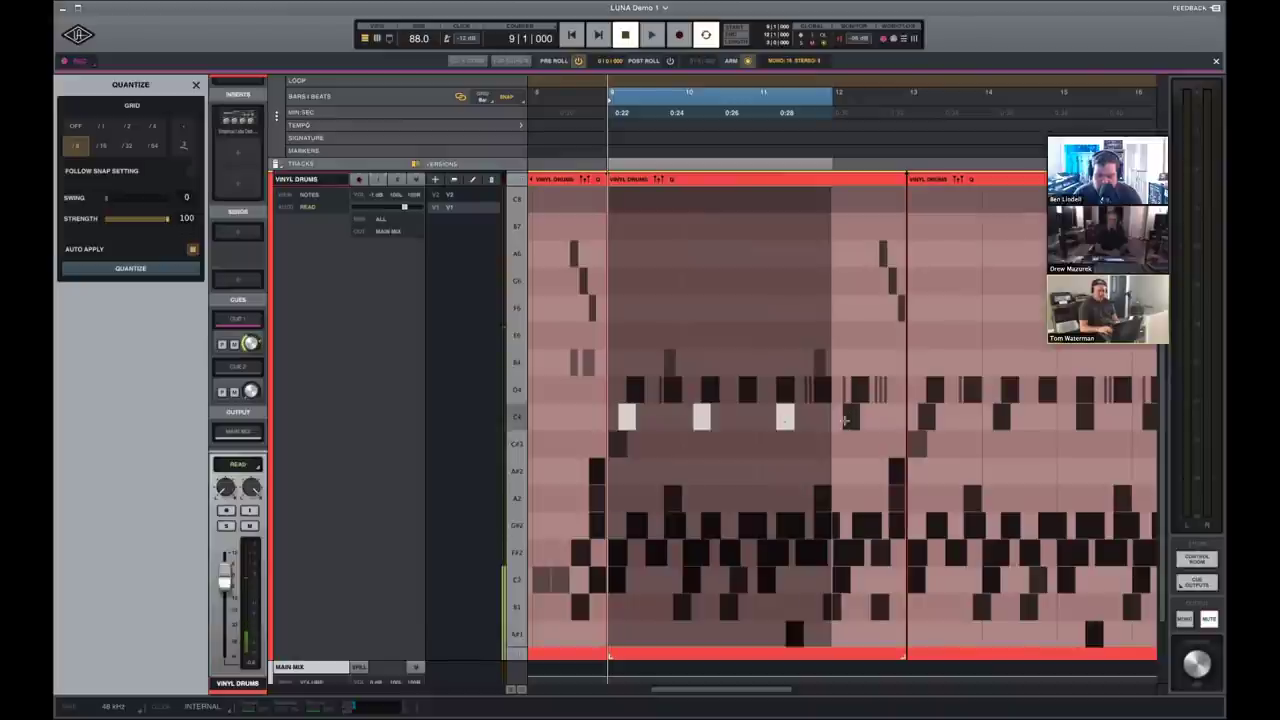
drag(165, 198, 138, 203)
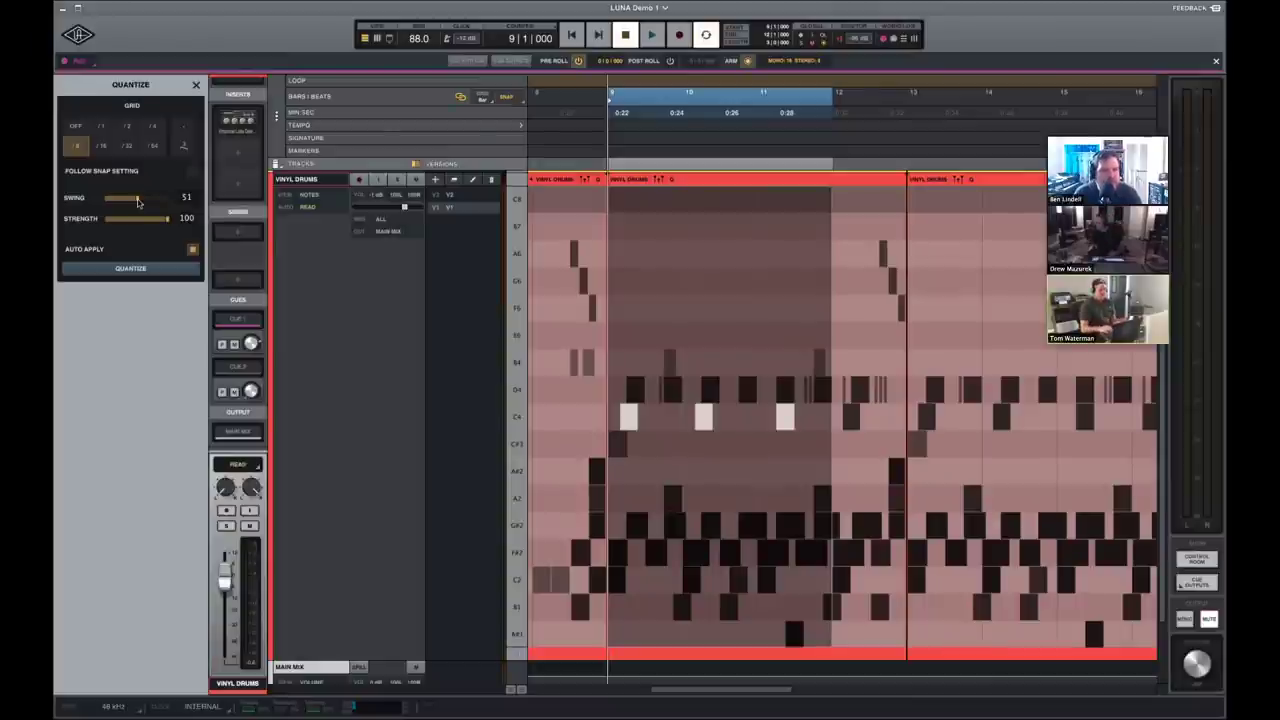
drag(138, 203, 105, 199)
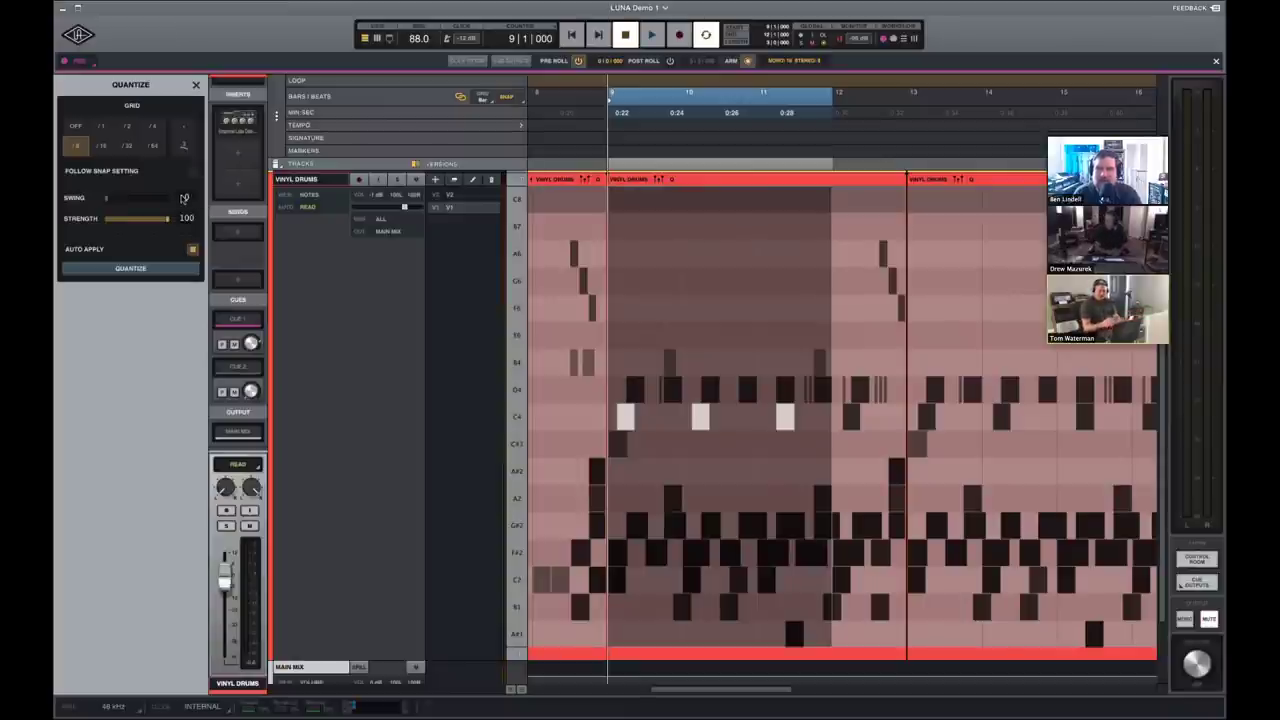
click(196, 84)
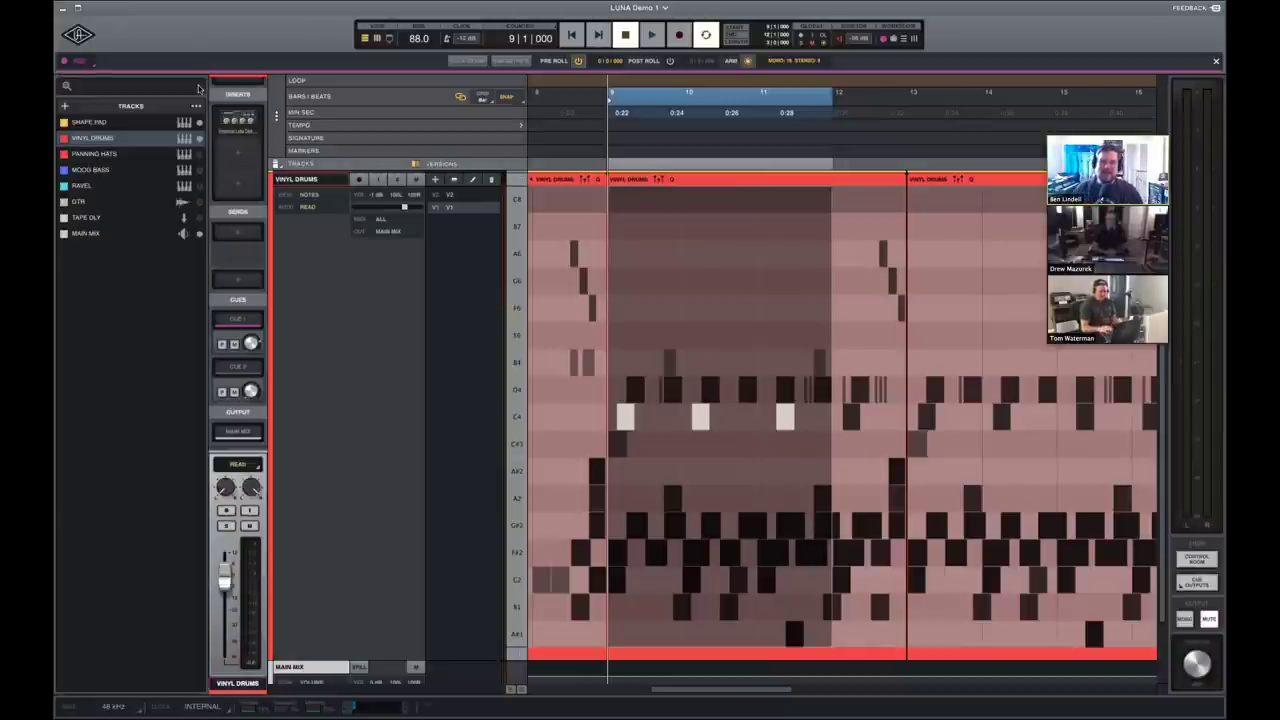
Close the Vinyl Drums note editing view and unmute the Shape Pad track.
click(686, 283)
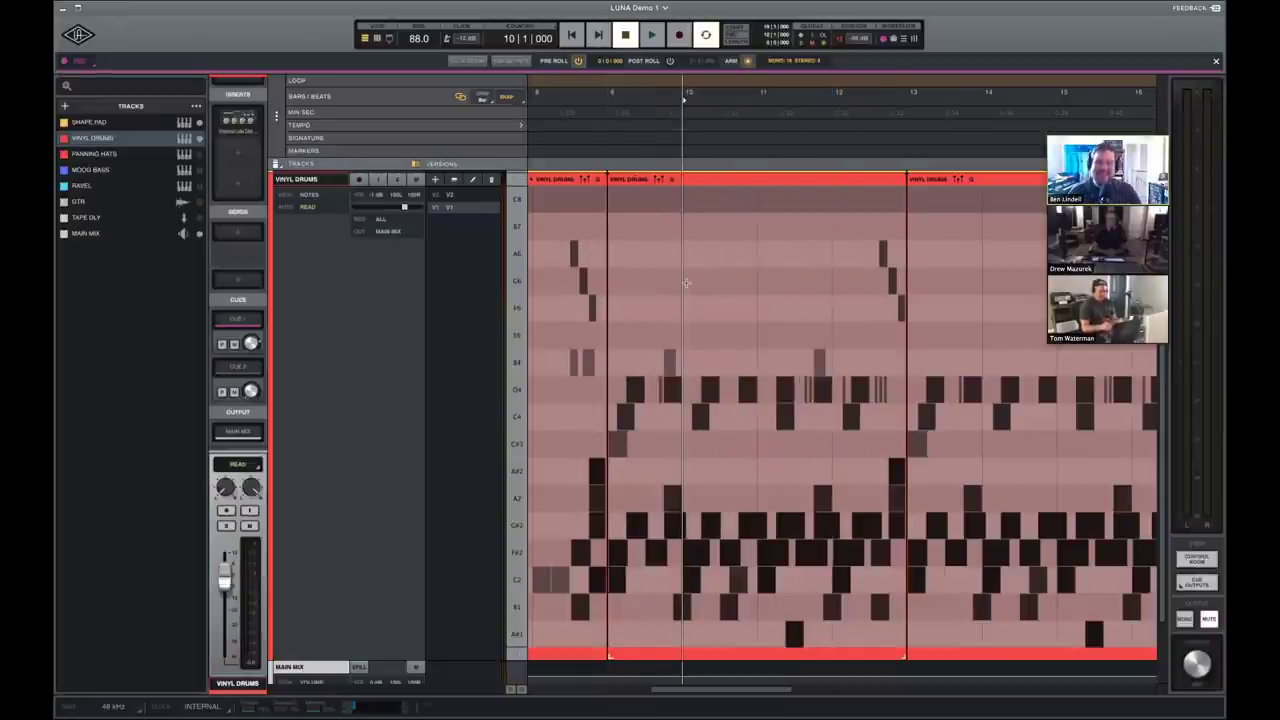
scroll(685, 281, up, 5)
scroll(685, 281, down, 10)
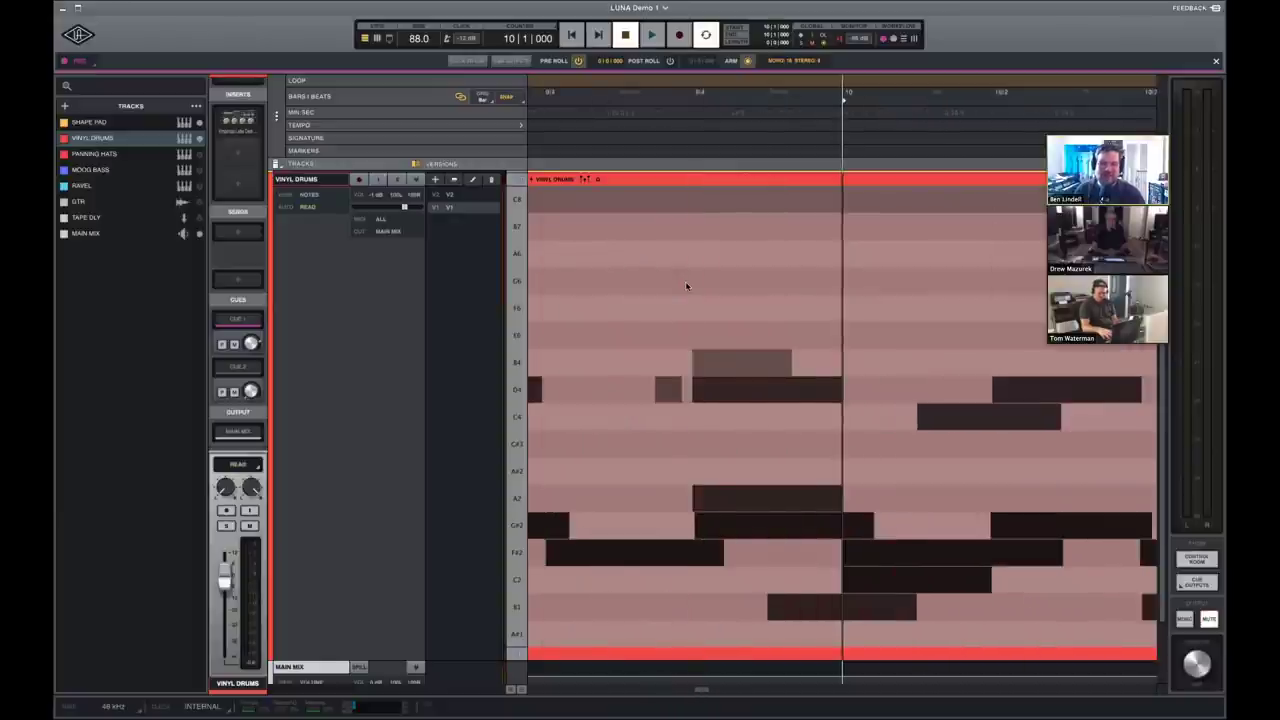
scroll(686, 286, up, 3)
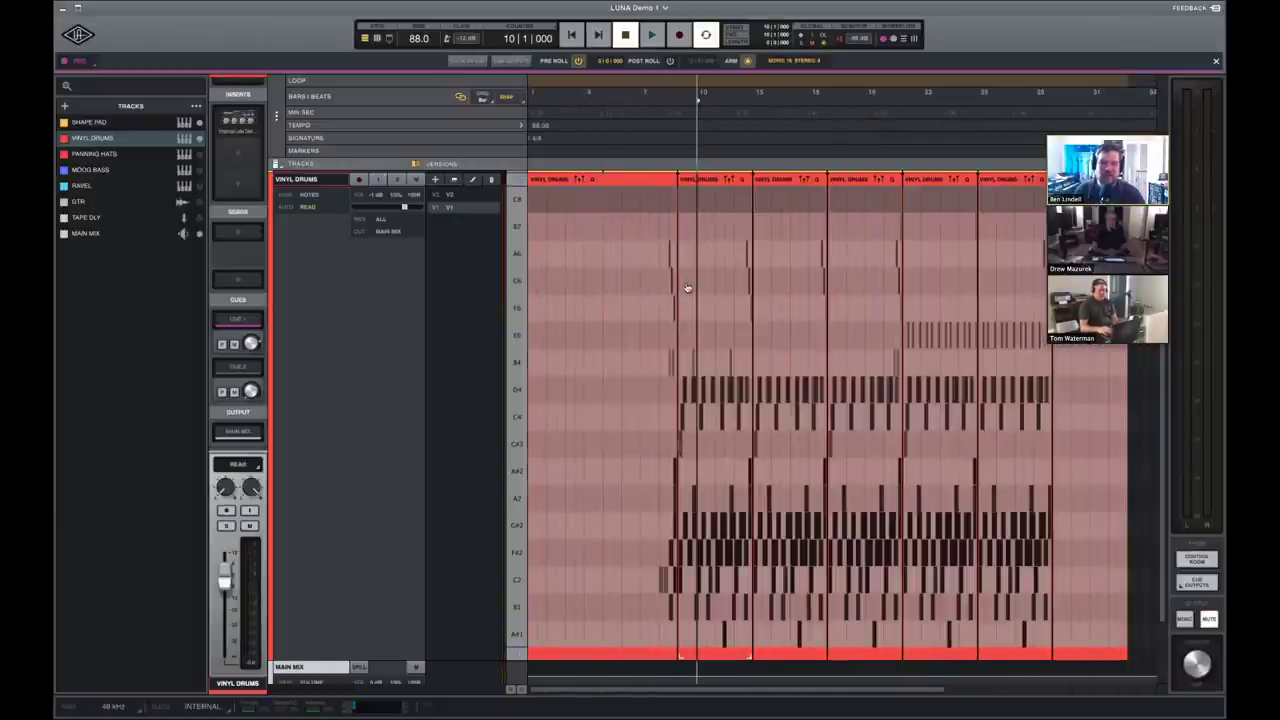
key(e)
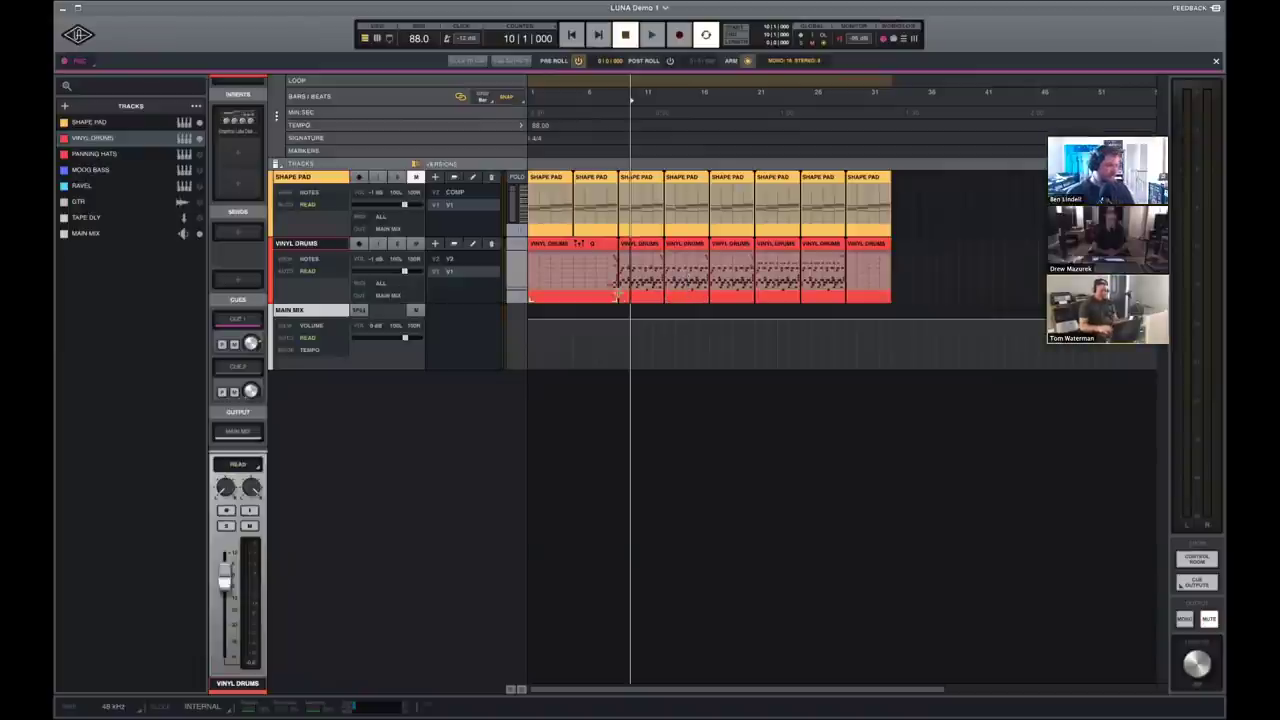
click(418, 178)
Open the Distressor insert on Vinyl Drums from the mixer and place its window below the tracks in the timeline.
key(super+equal)
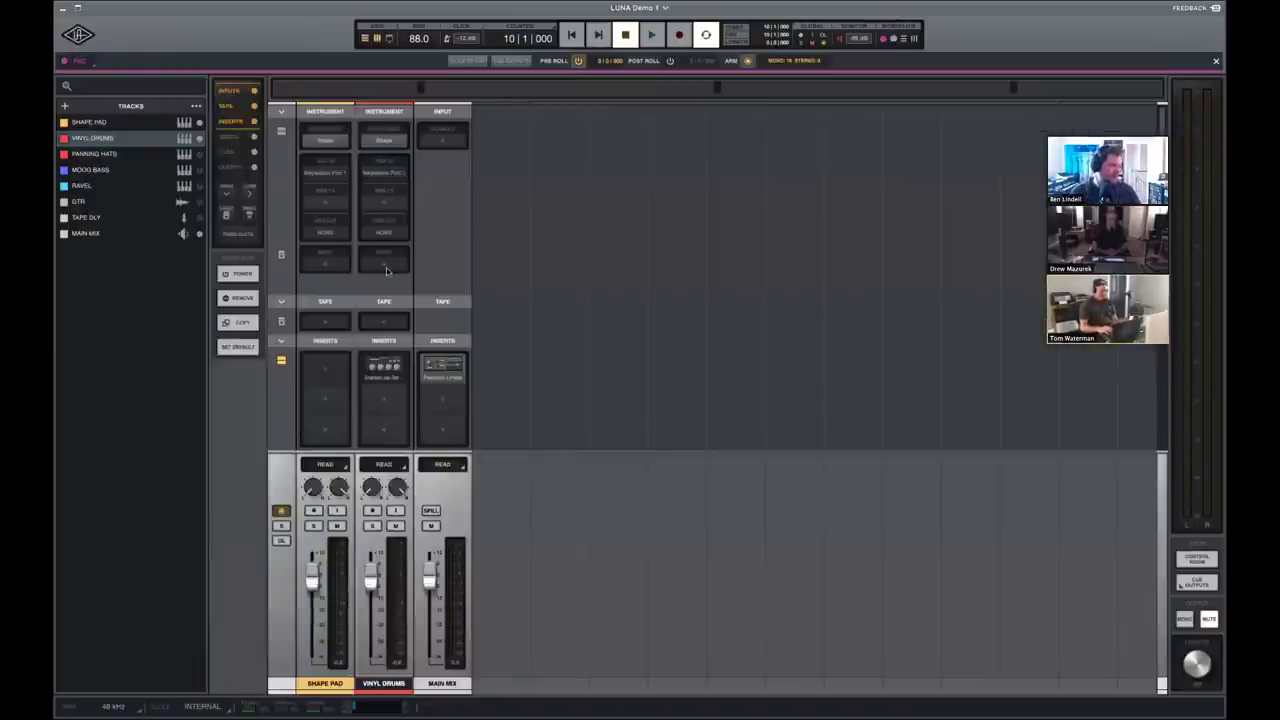
click(386, 376)
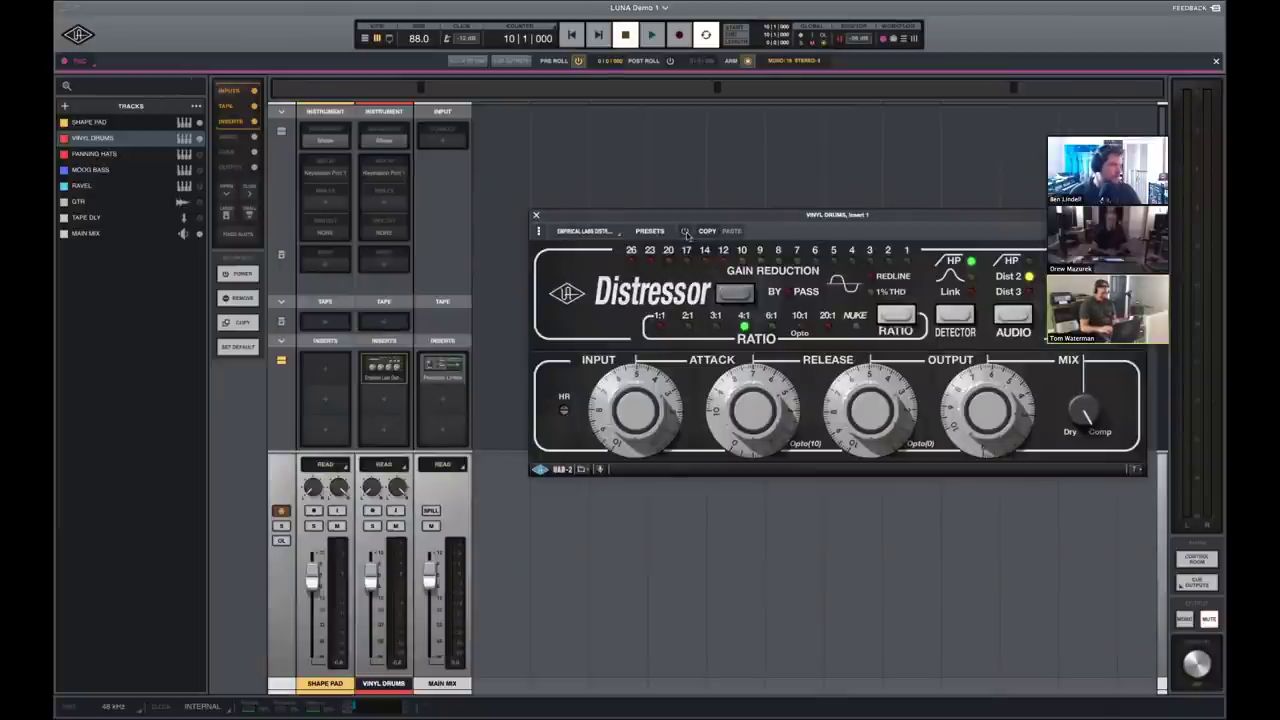
key(super+equal)
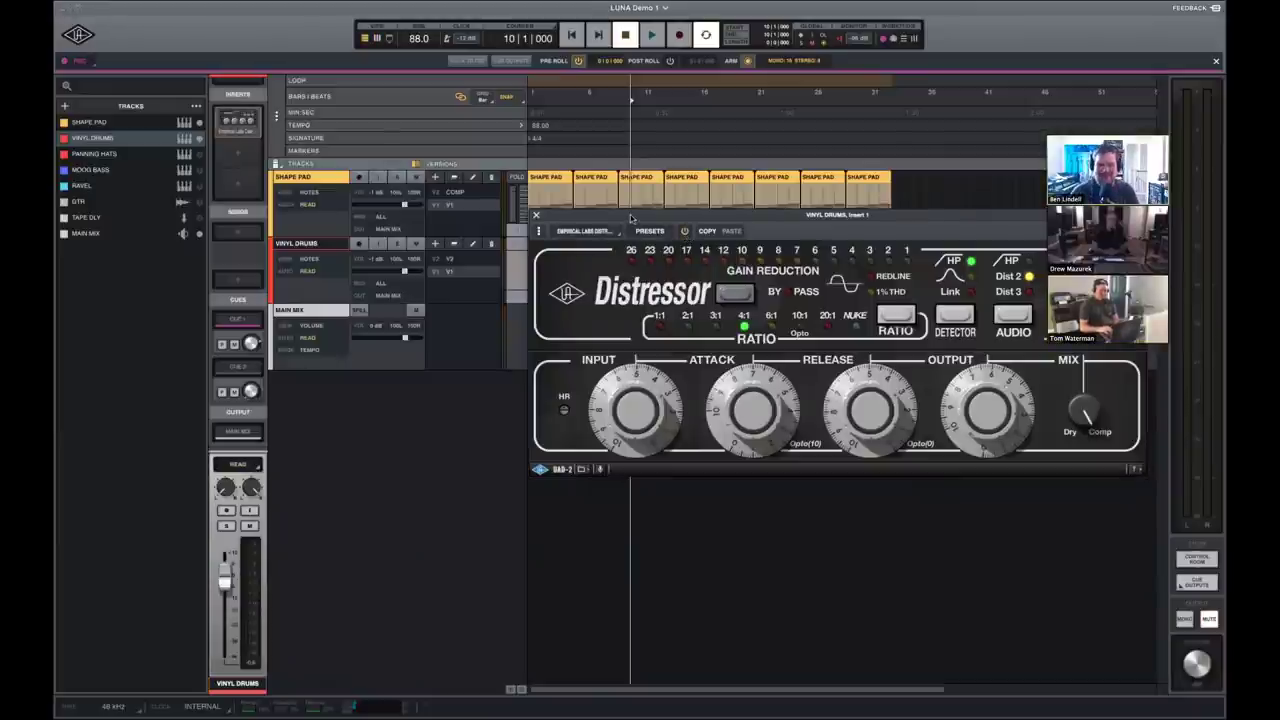
drag(632, 217, 559, 319)
drag(533, 372, 533, 371)
Play the session from bar 1, compare the drums with the Distressor off and on, and close the plug-in.
key(Return)
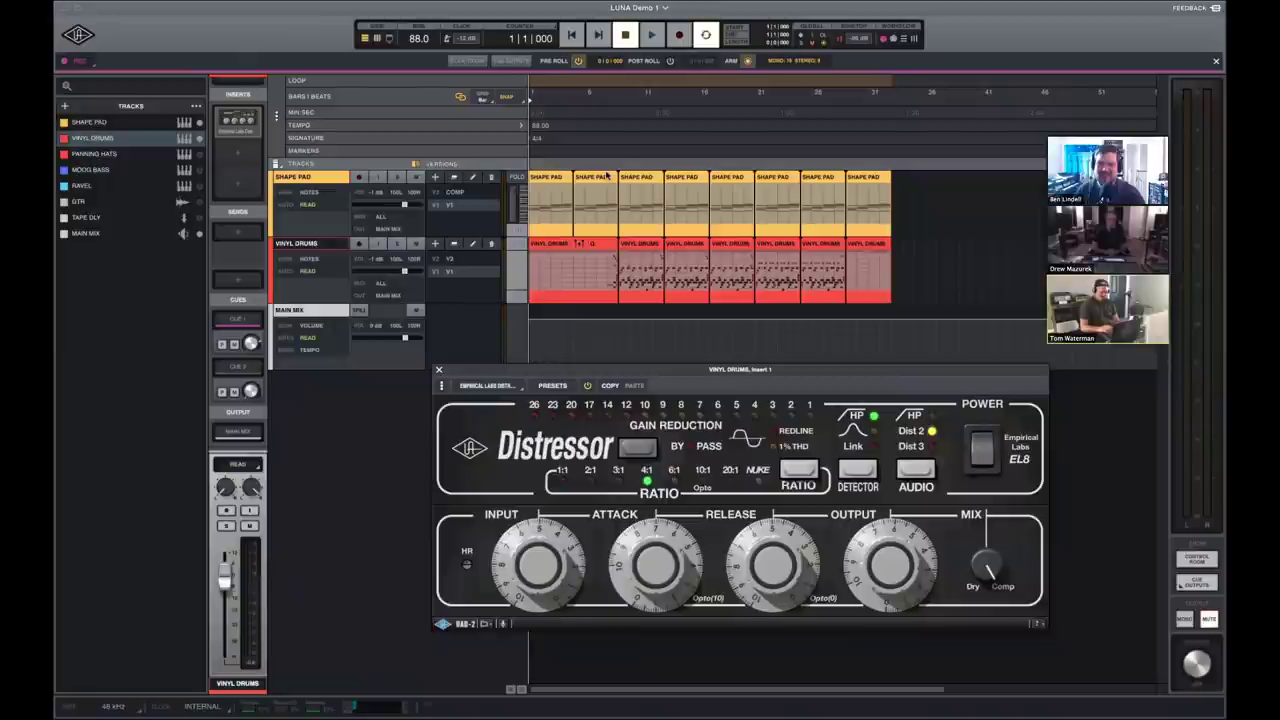
key(space)
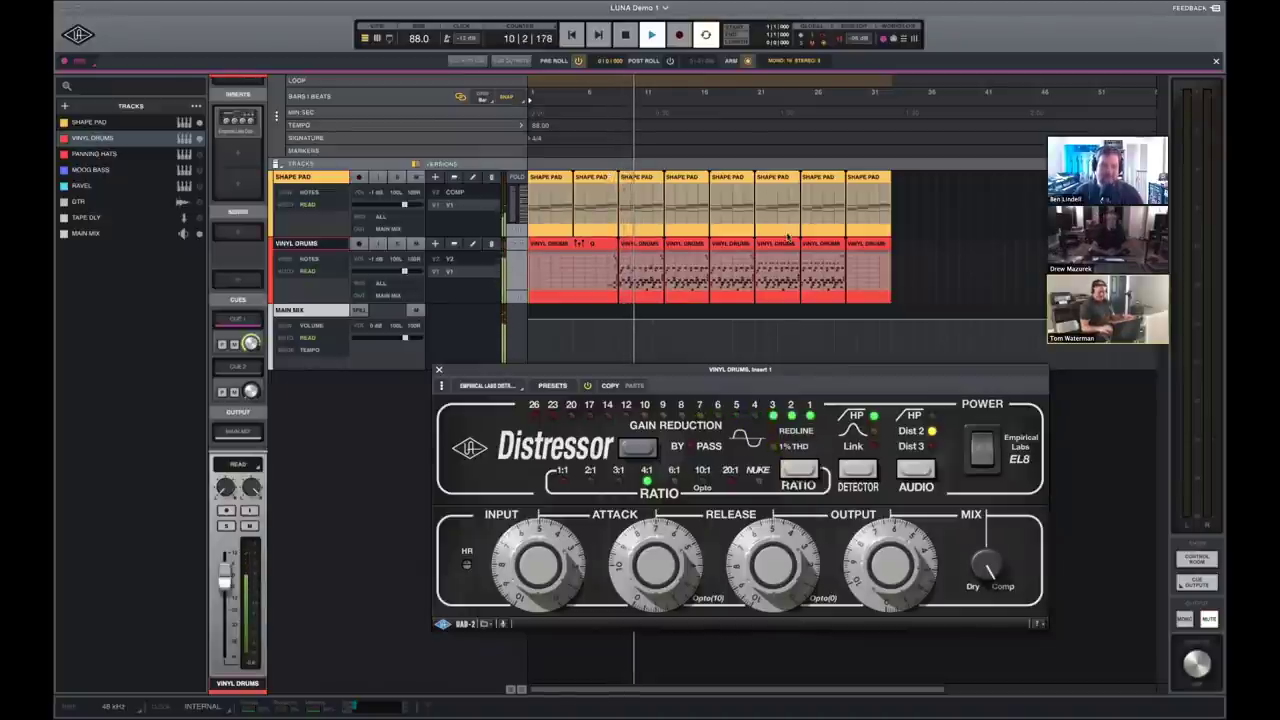
click(985, 460)
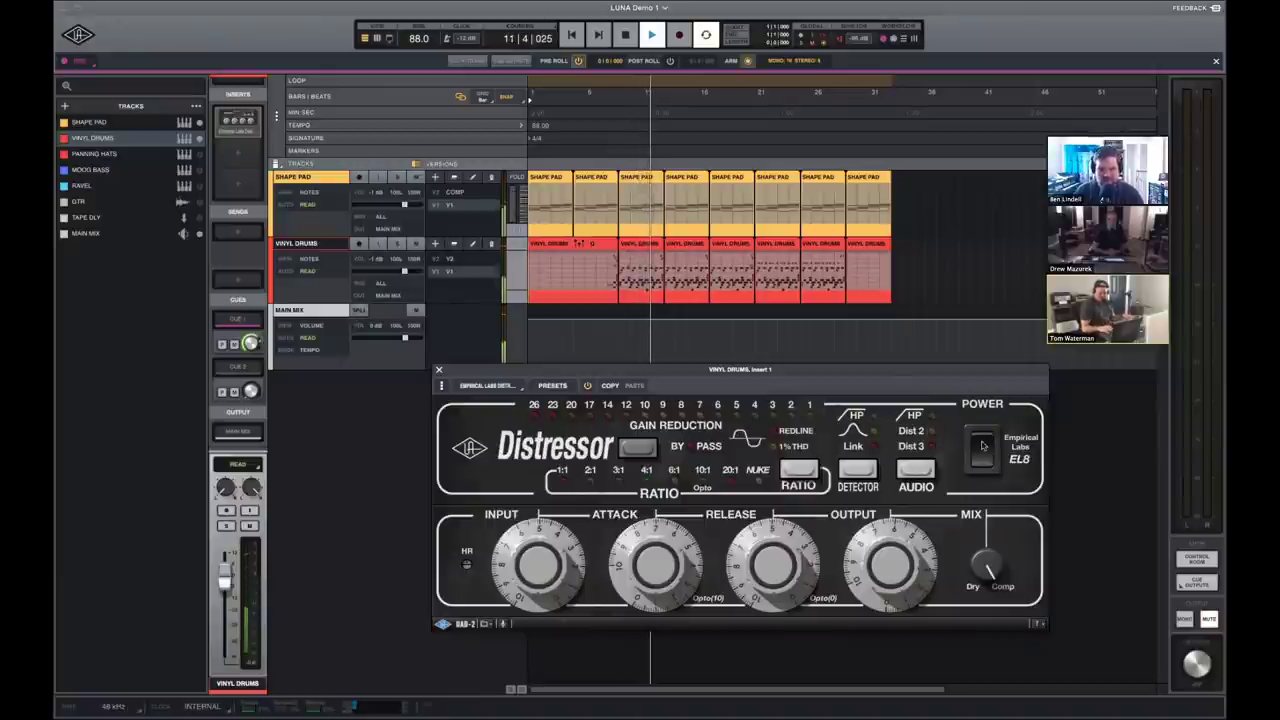
click(982, 446)
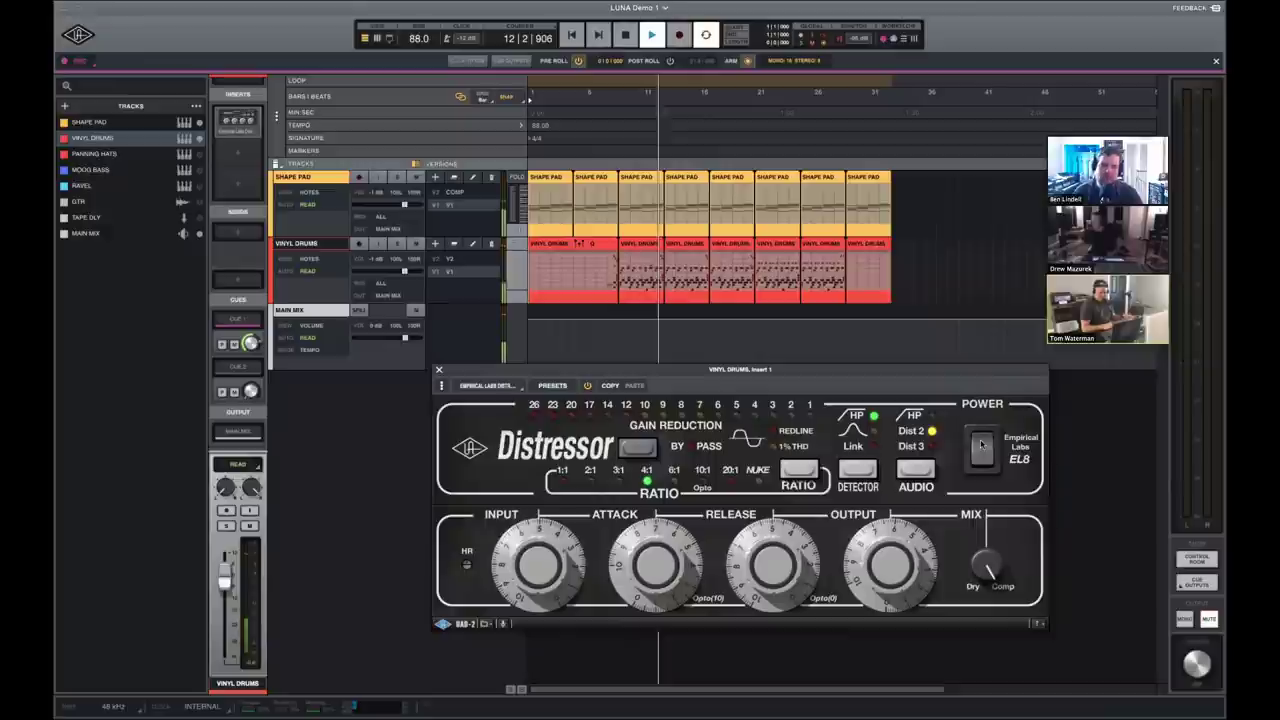
click(439, 370)
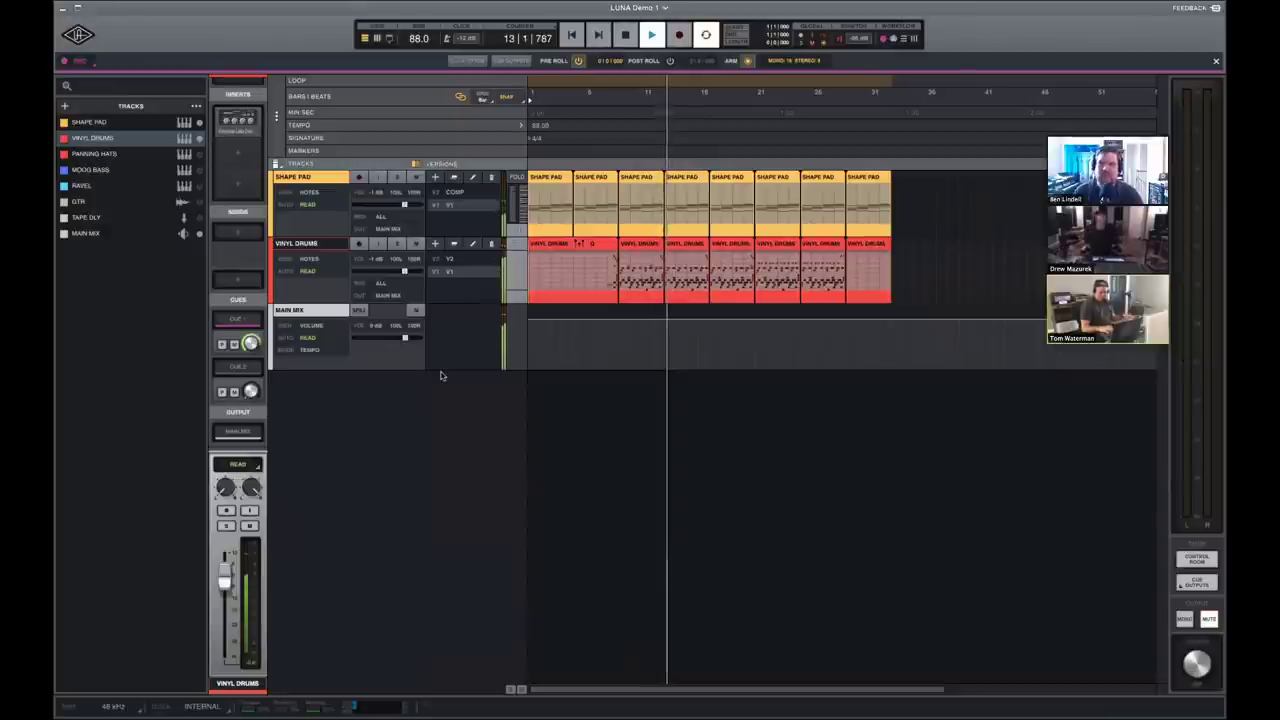
key(space)
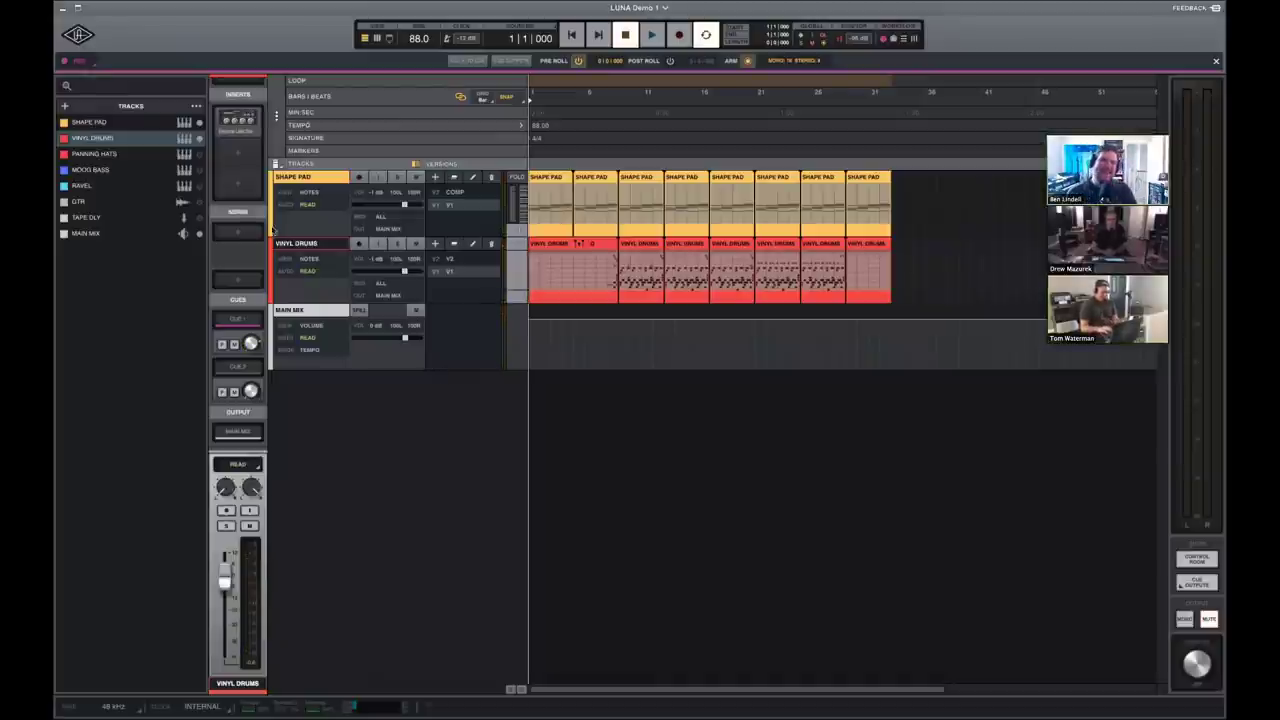
Show the Panning Hats track in the timeline, switch it to version V1, and place the playhead at bar 13.
click(198, 155)
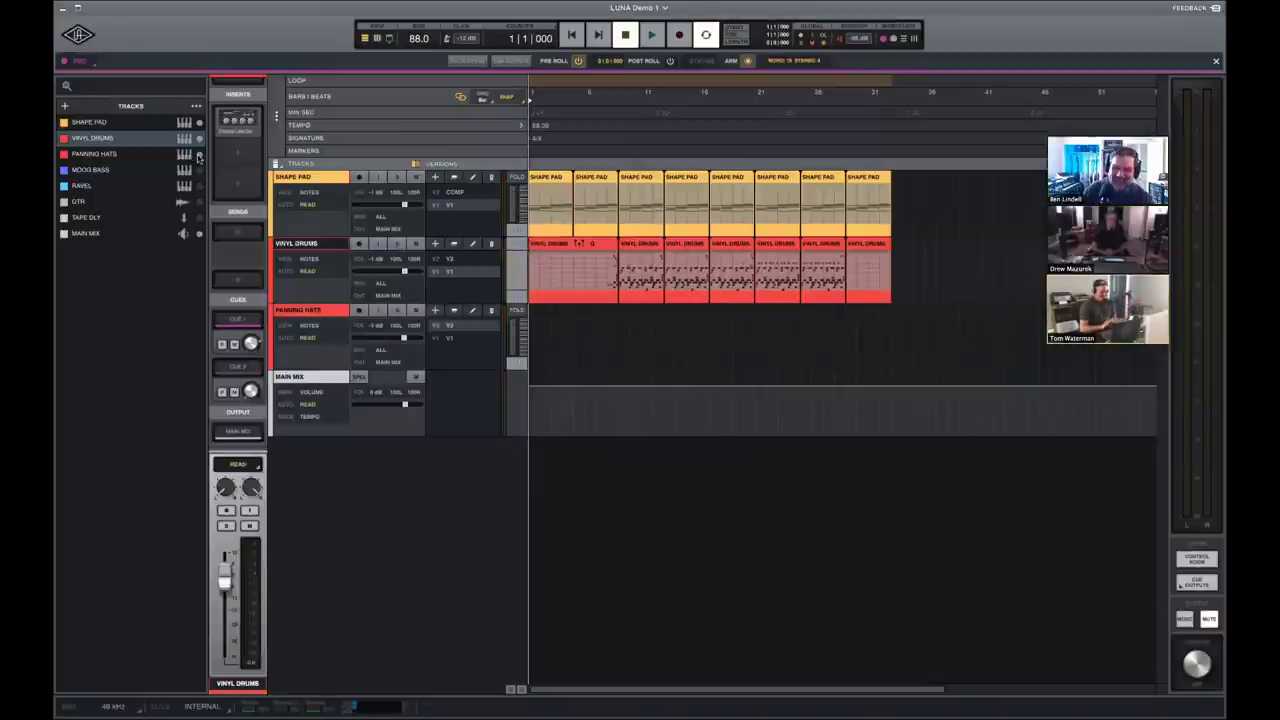
click(306, 312)
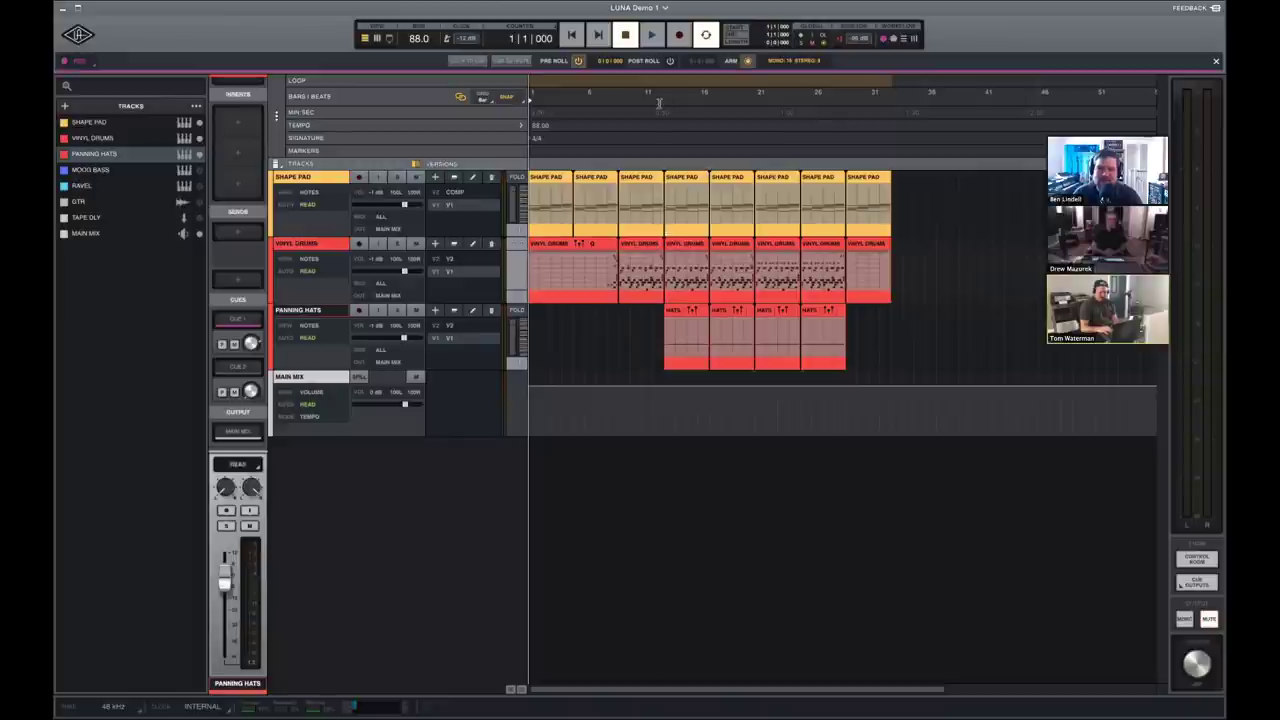
click(659, 102)
Open the Panning Hats track's Shape instrument from the mixer and play the track soloed from bar 13.
key(super+equal)
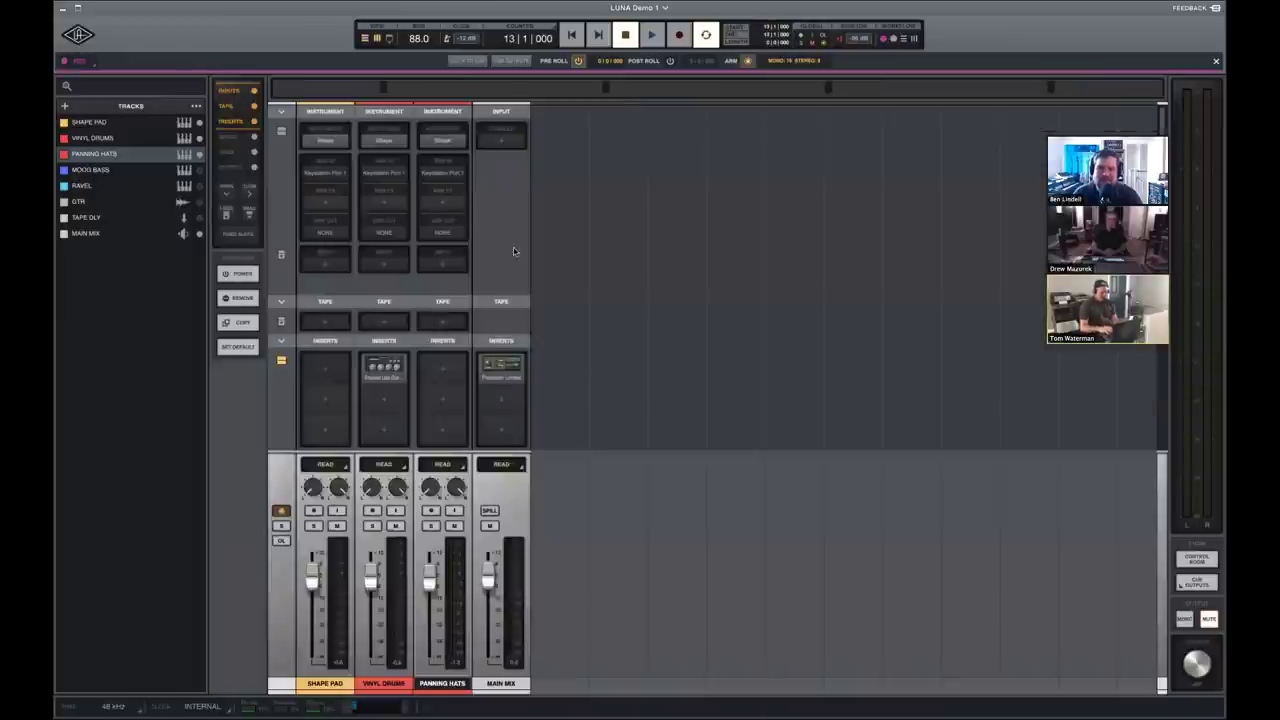
click(441, 144)
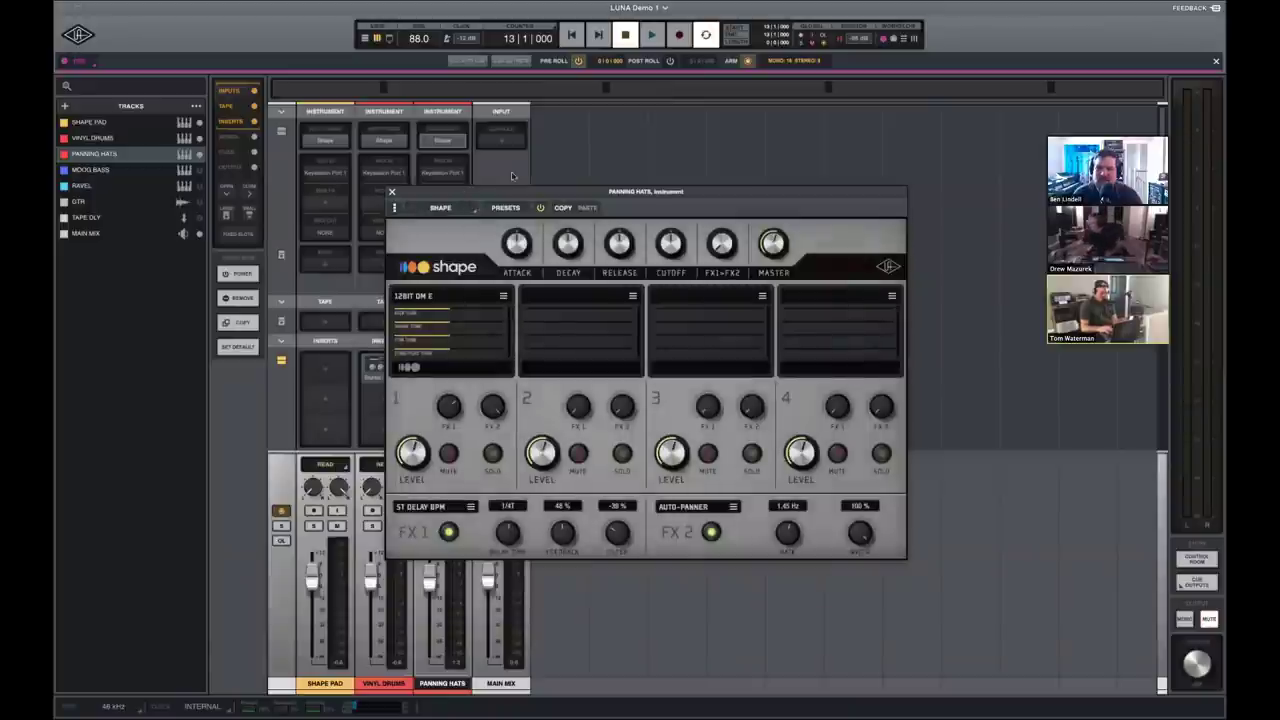
drag(515, 191, 719, 130)
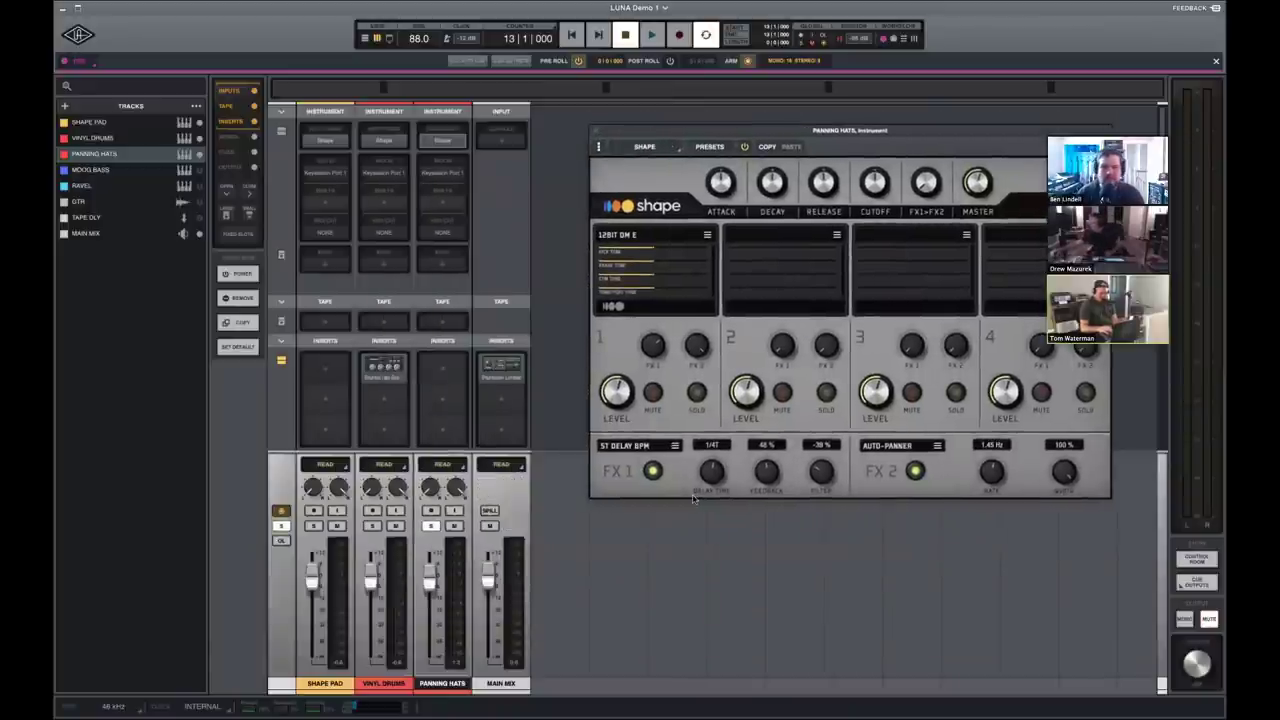
key(space)
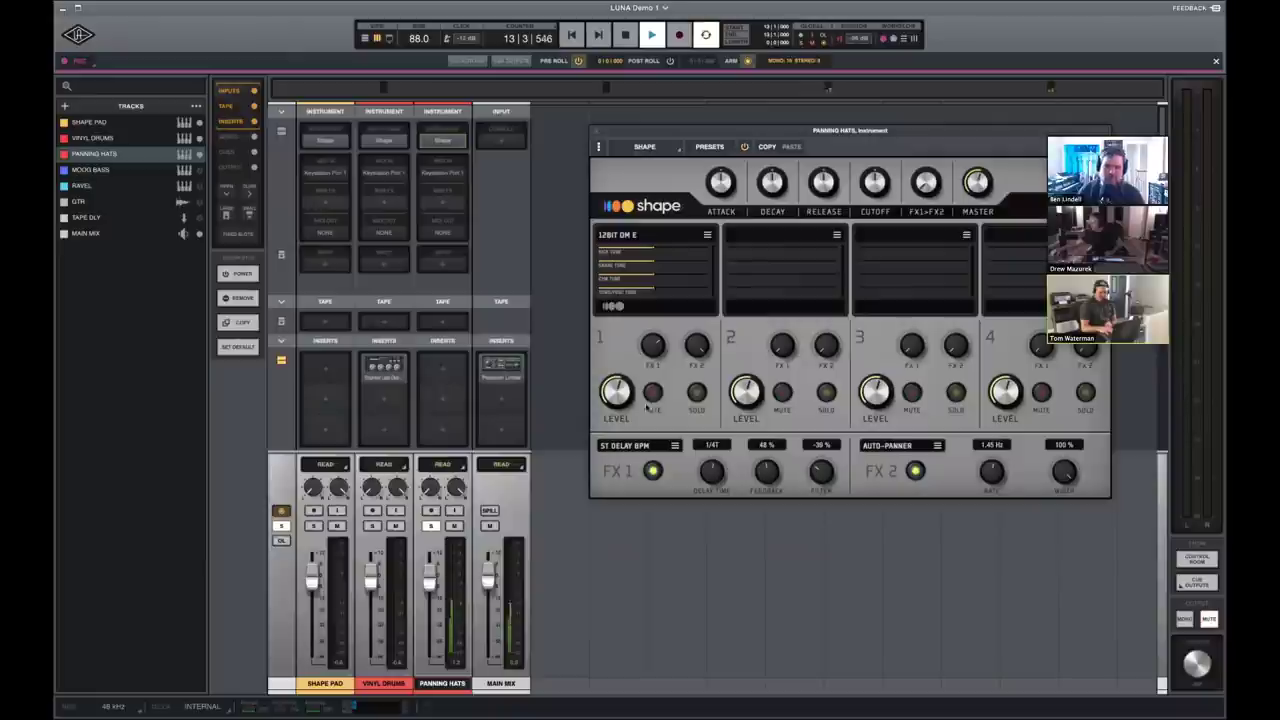
Compare the hats with Shape's FX 1 stereo delay off and on, close the instrument, and stop playback in the timeline.
click(652, 470)
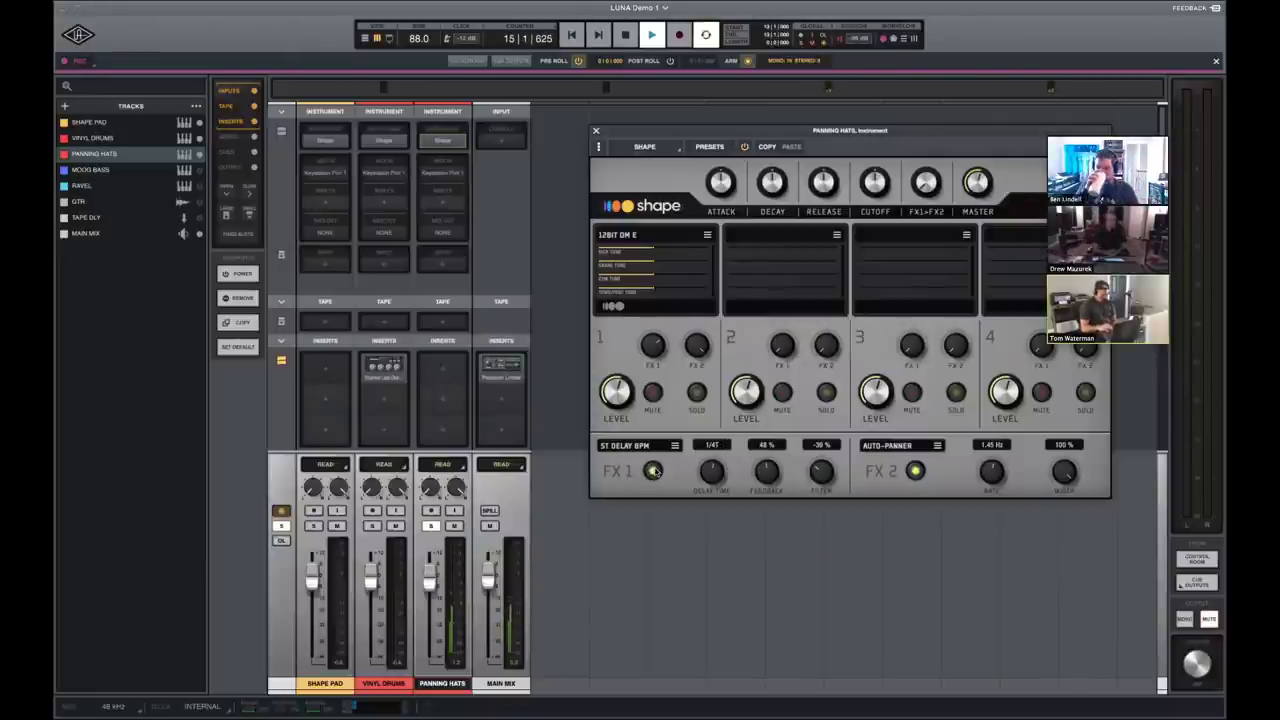
click(652, 470)
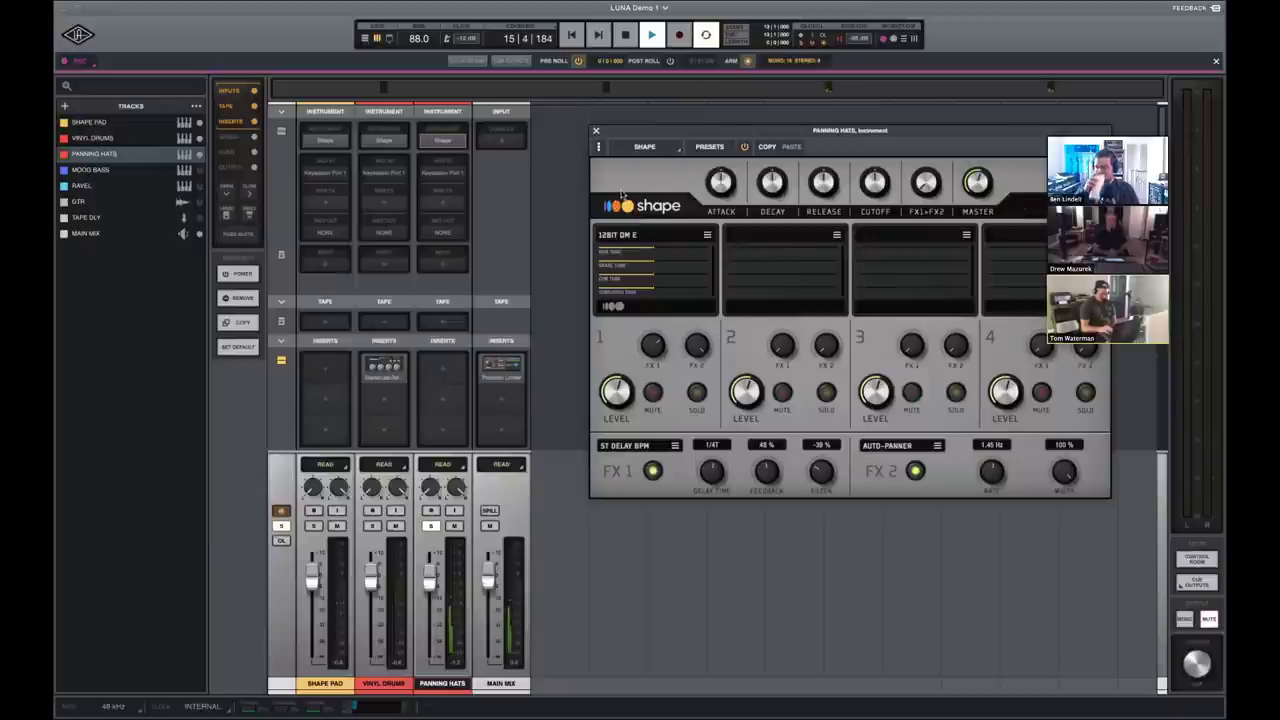
click(596, 130)
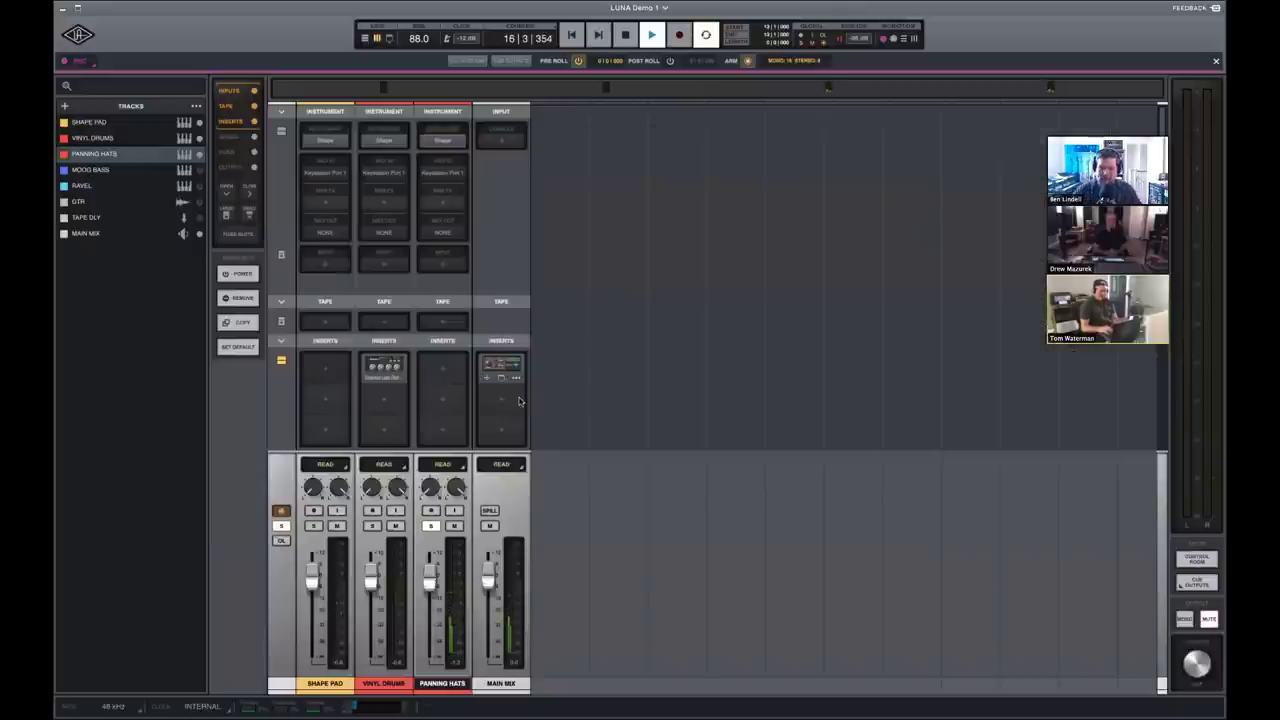
key(super+equal)
key(space)
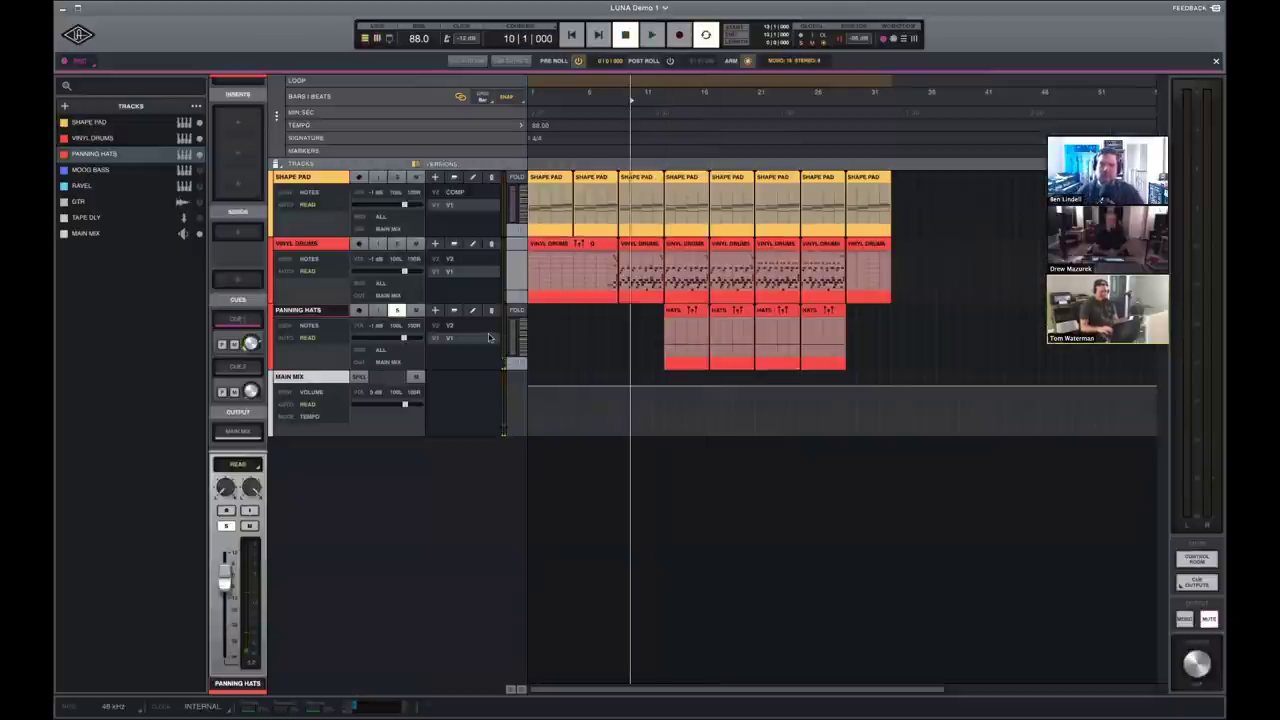
Unsolo the Panning Hats track and play it together with the pad and drums from bar 10, then stop.
click(397, 310)
key(space)
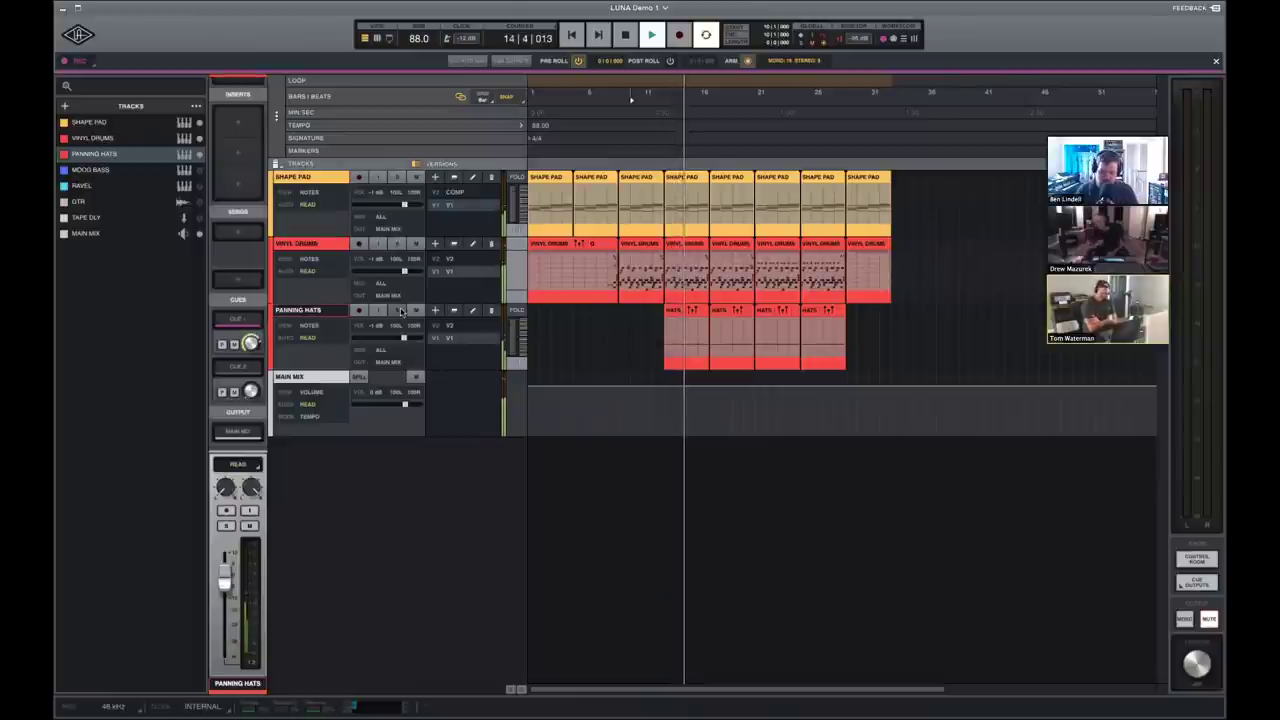
key(space)
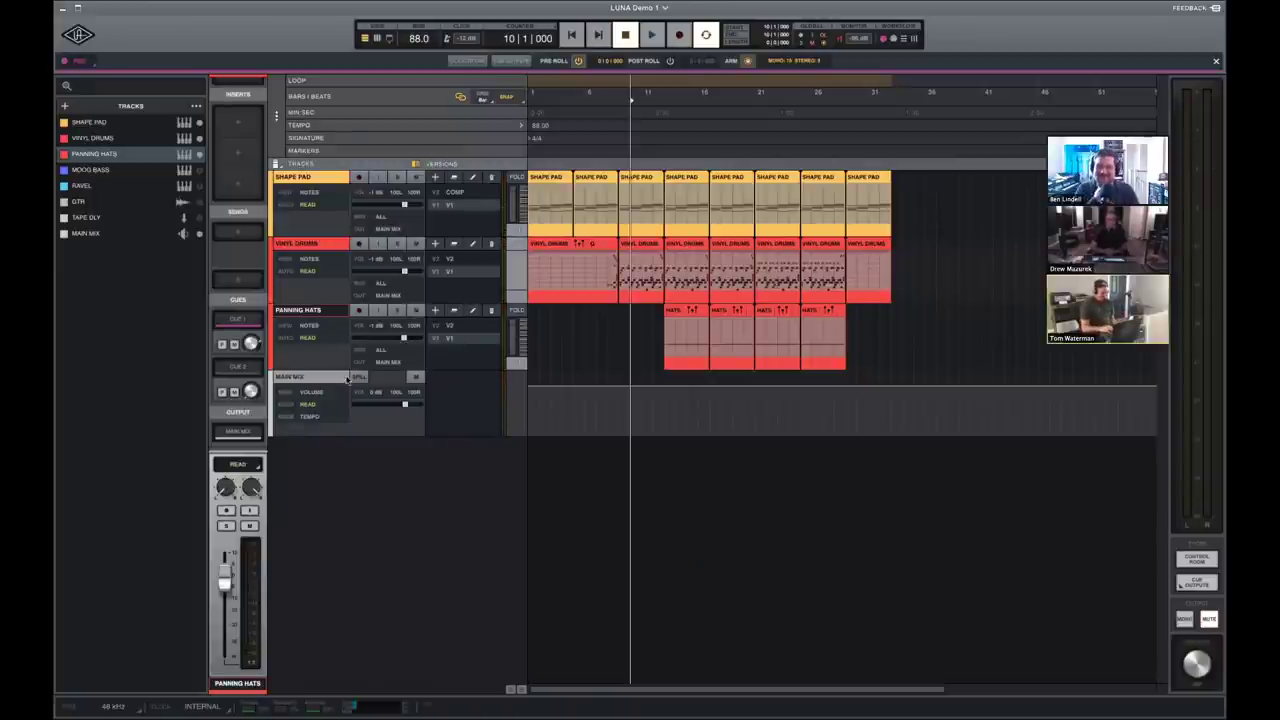
Show the Moog Bass track in the timeline, switch it to version V1, and return the playhead to bar 1.
click(199, 170)
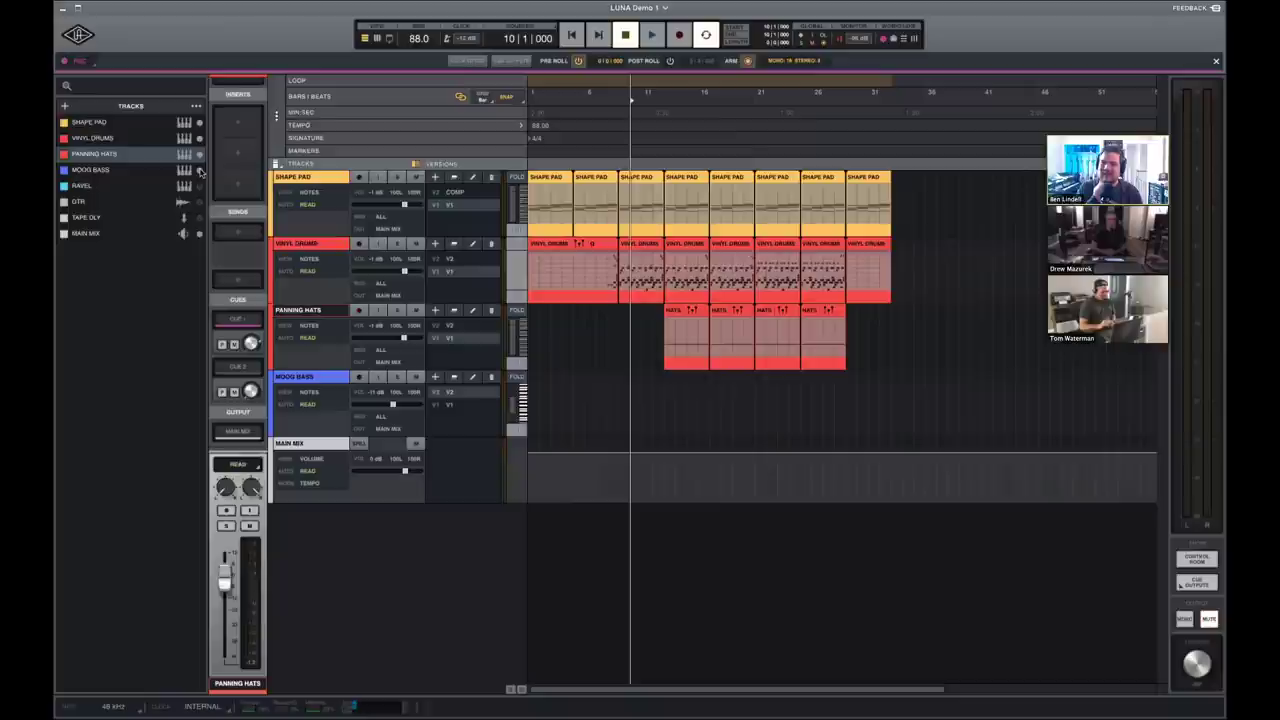
click(310, 377)
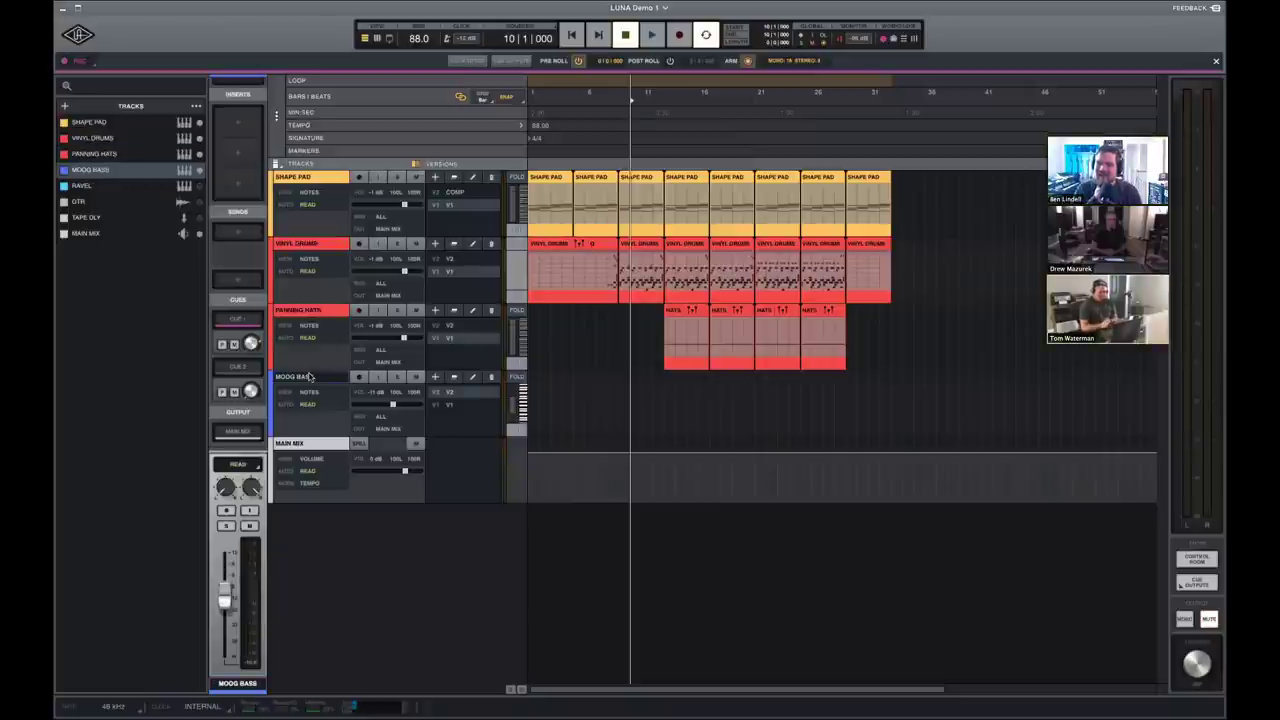
click(448, 406)
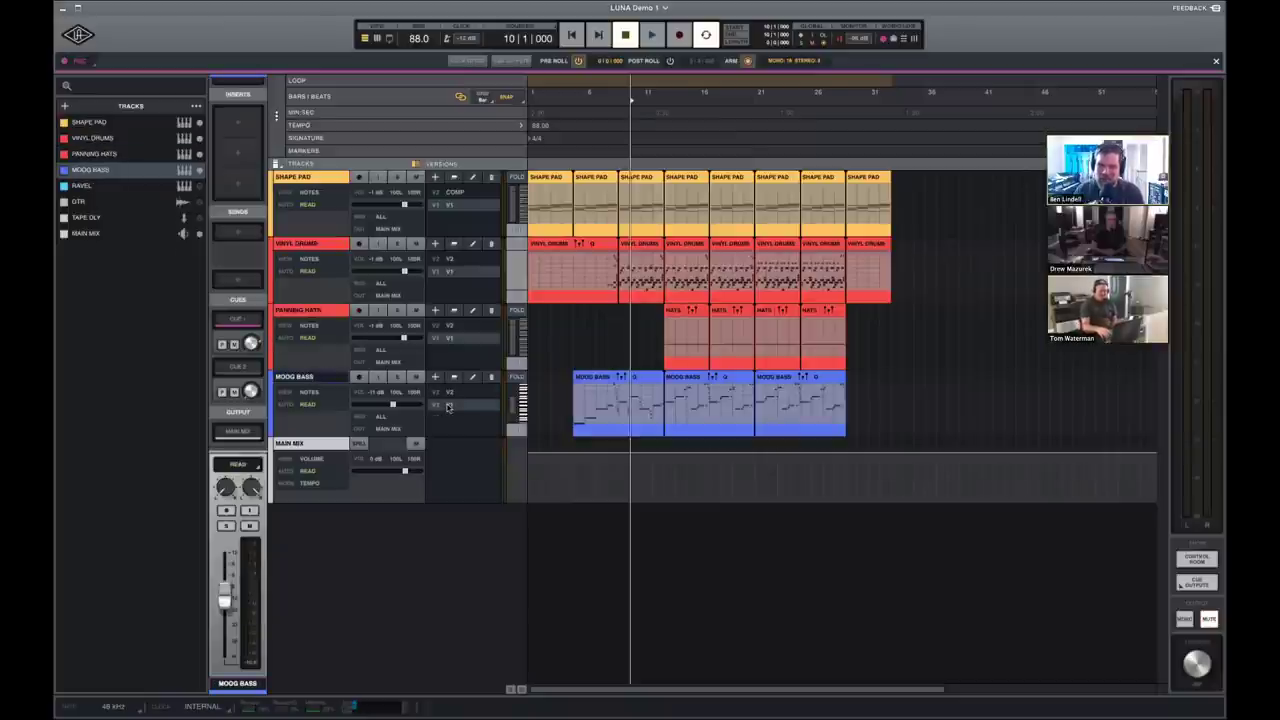
key(Return)
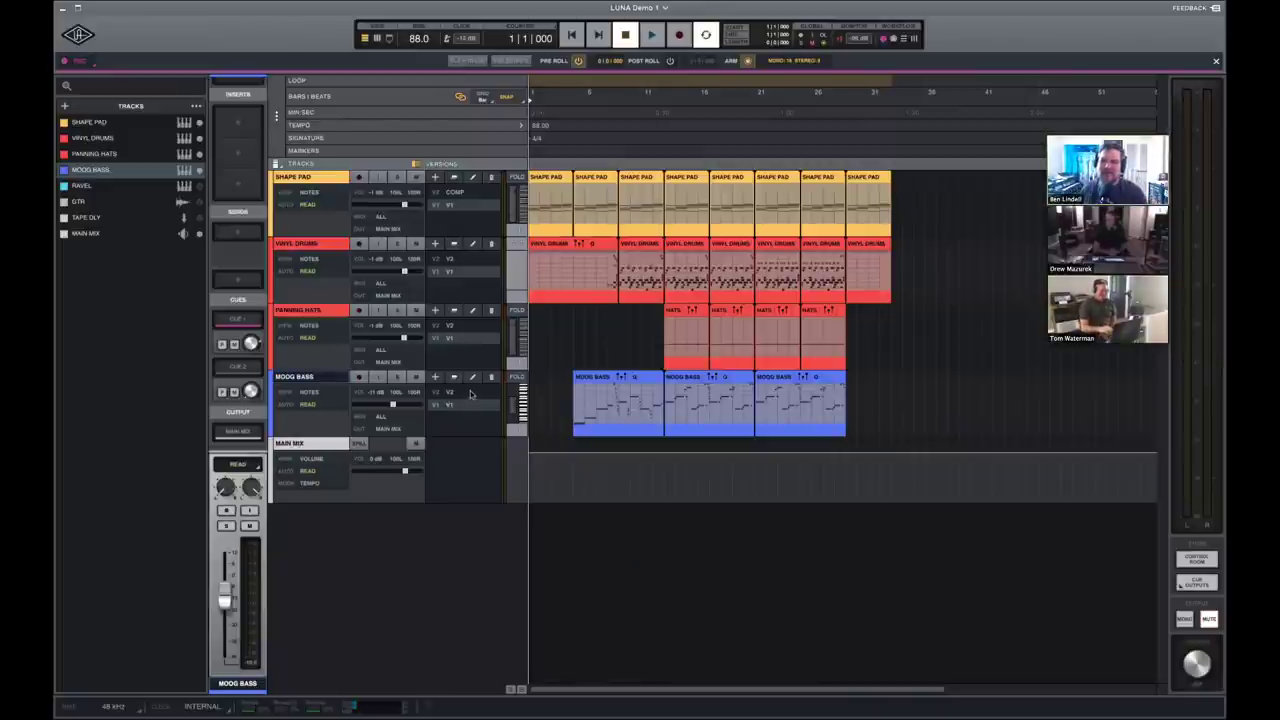
Open the Moog Bass track's Minimoog instrument from the mixer and bring up its preset browser.
key(super+equal)
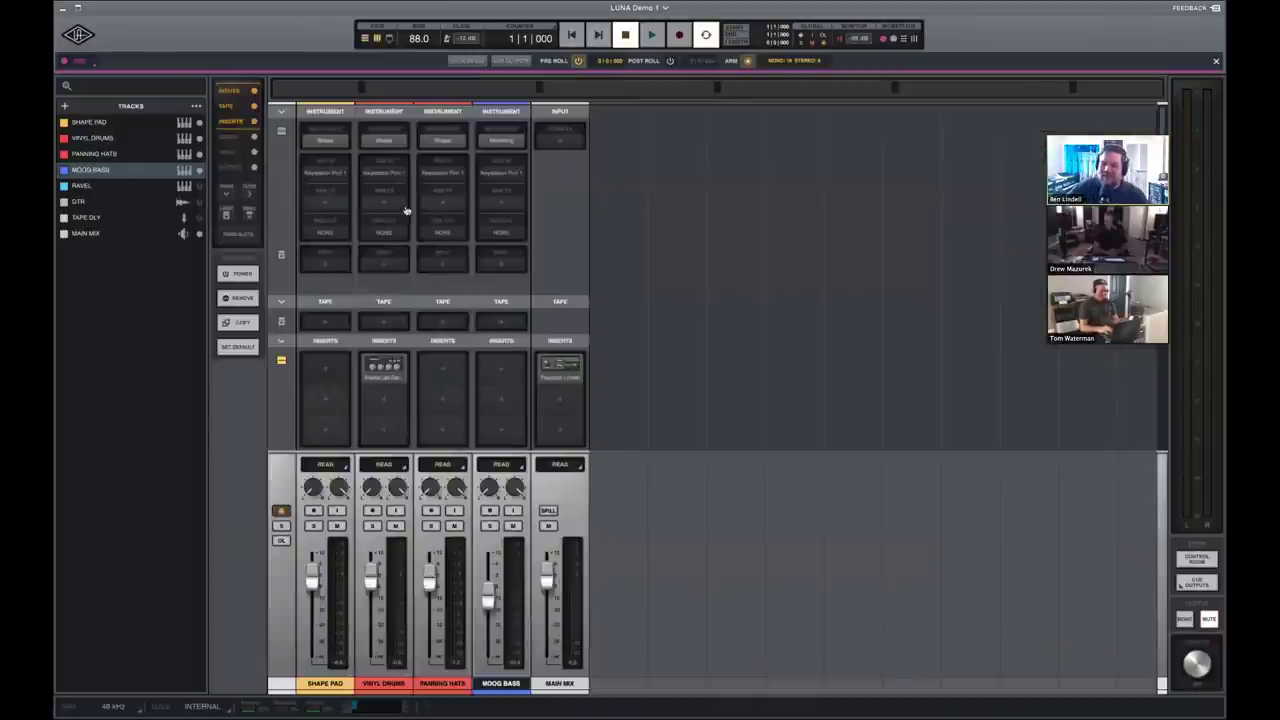
click(502, 142)
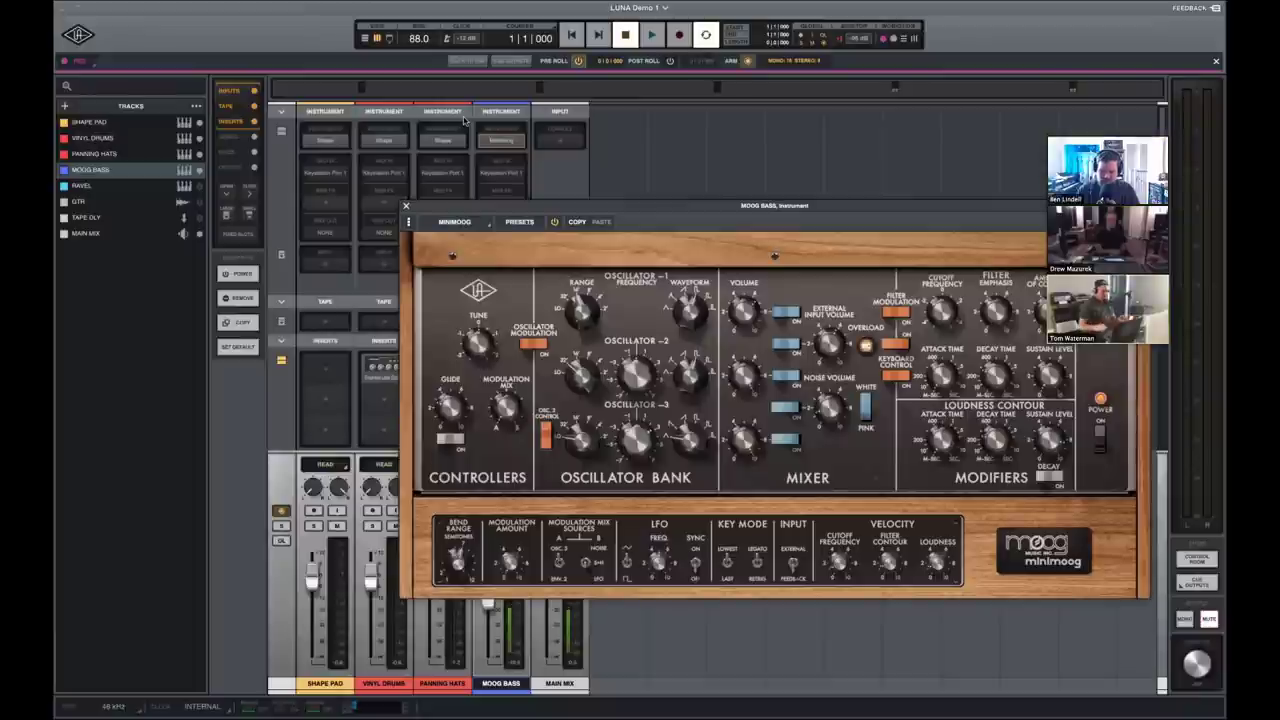
click(512, 221)
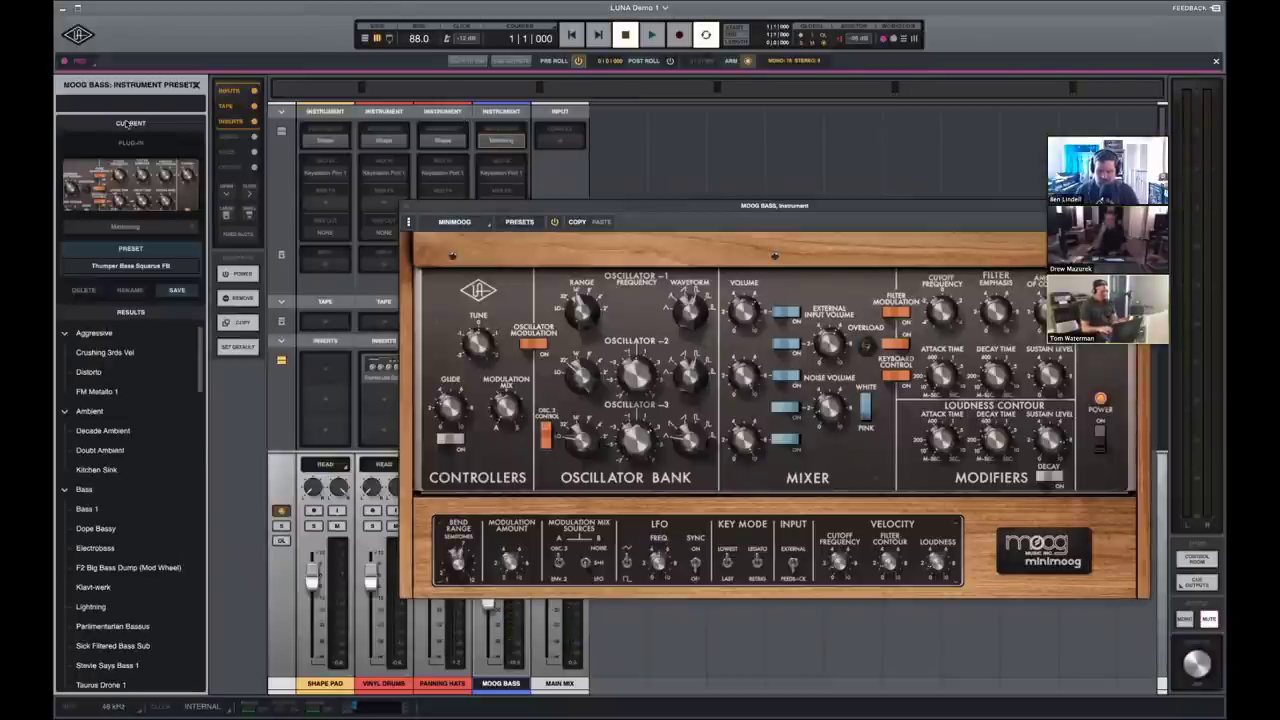
Search the Minimoog presets for "bass" and for "lead", then clear the search to list all presets again.
text(bass)
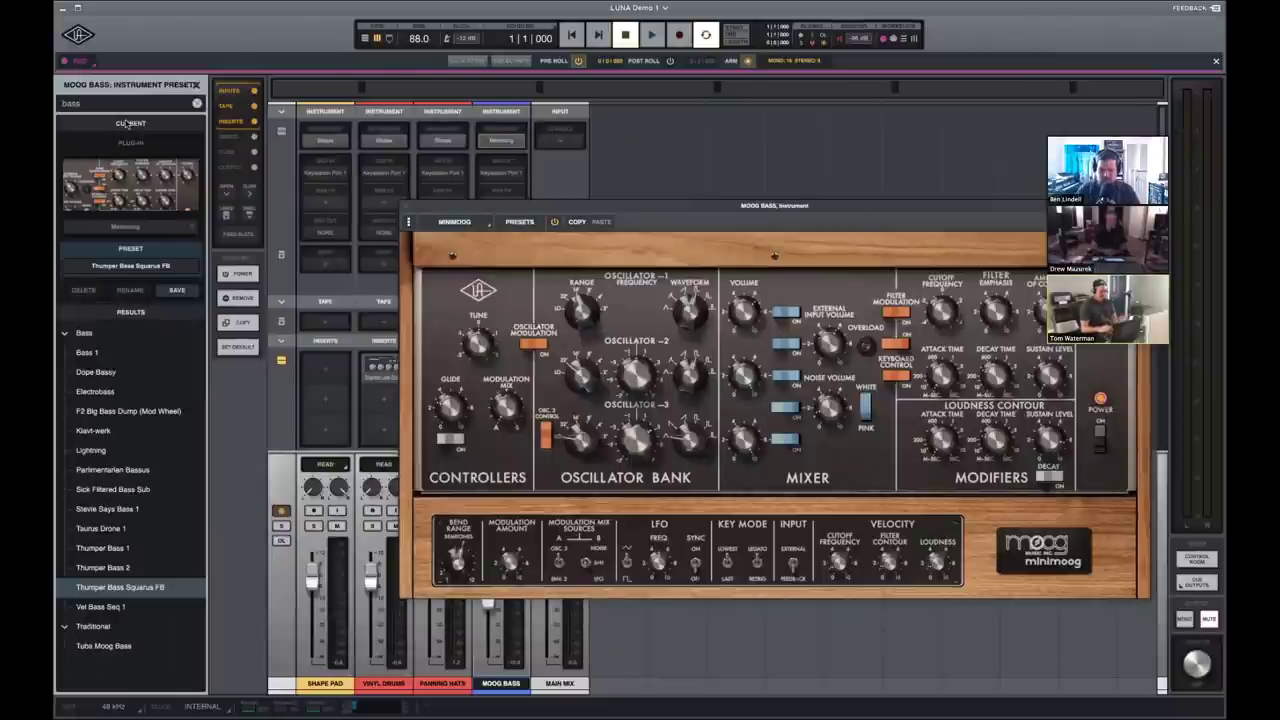
key(BackSpace)
key(BackSpace)
key(BackSpace)
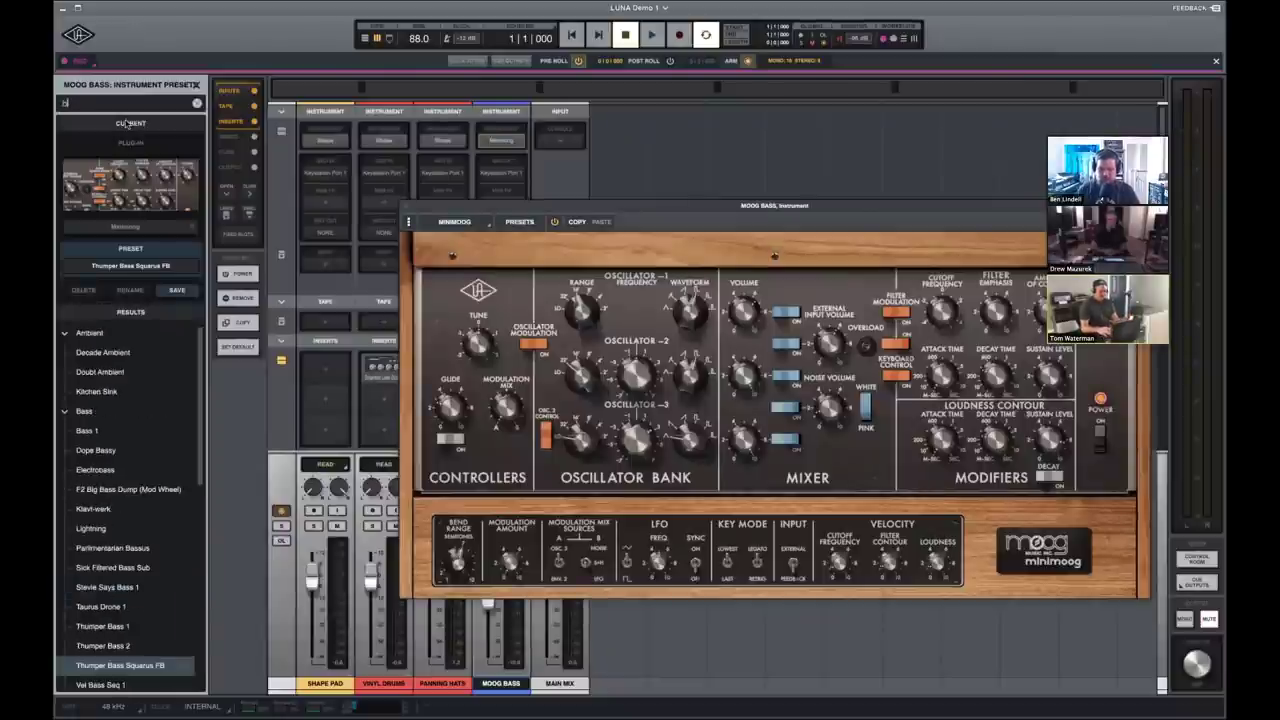
text(lead)
key(Home)
key(Delete)
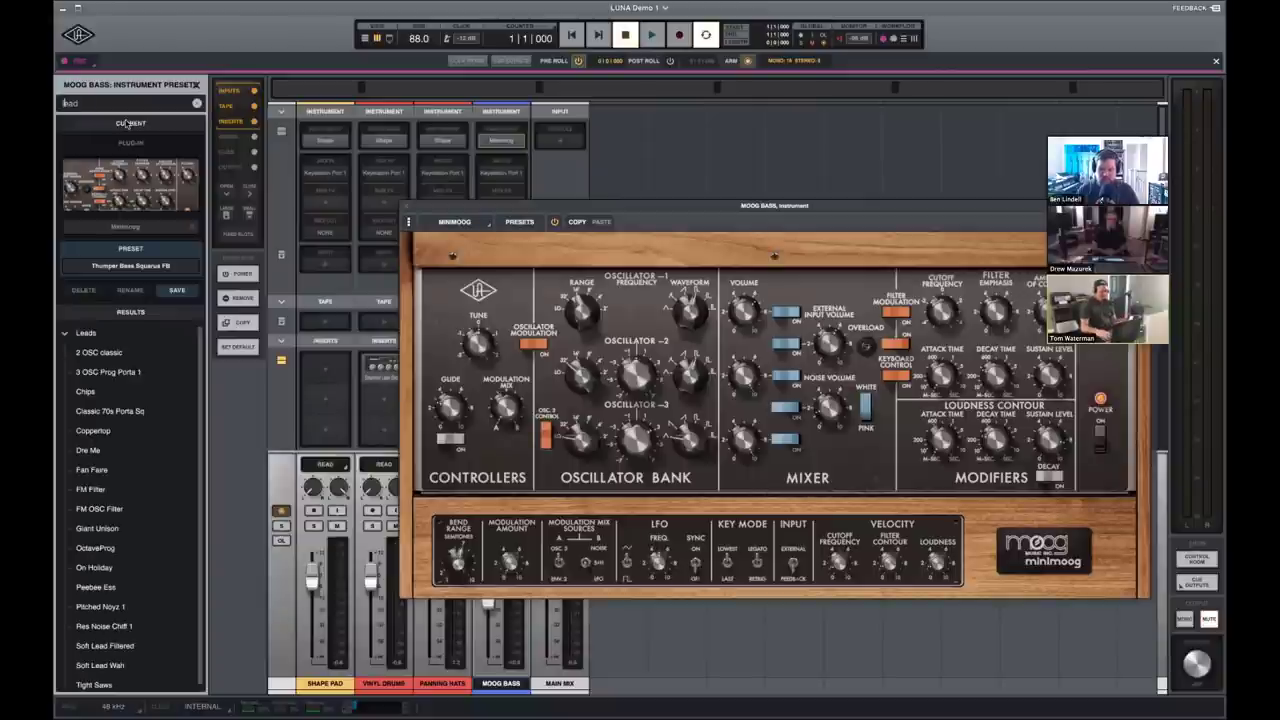
key(BackSpace)
key(BackSpace)
key(BackSpace)
key(BackSpace)
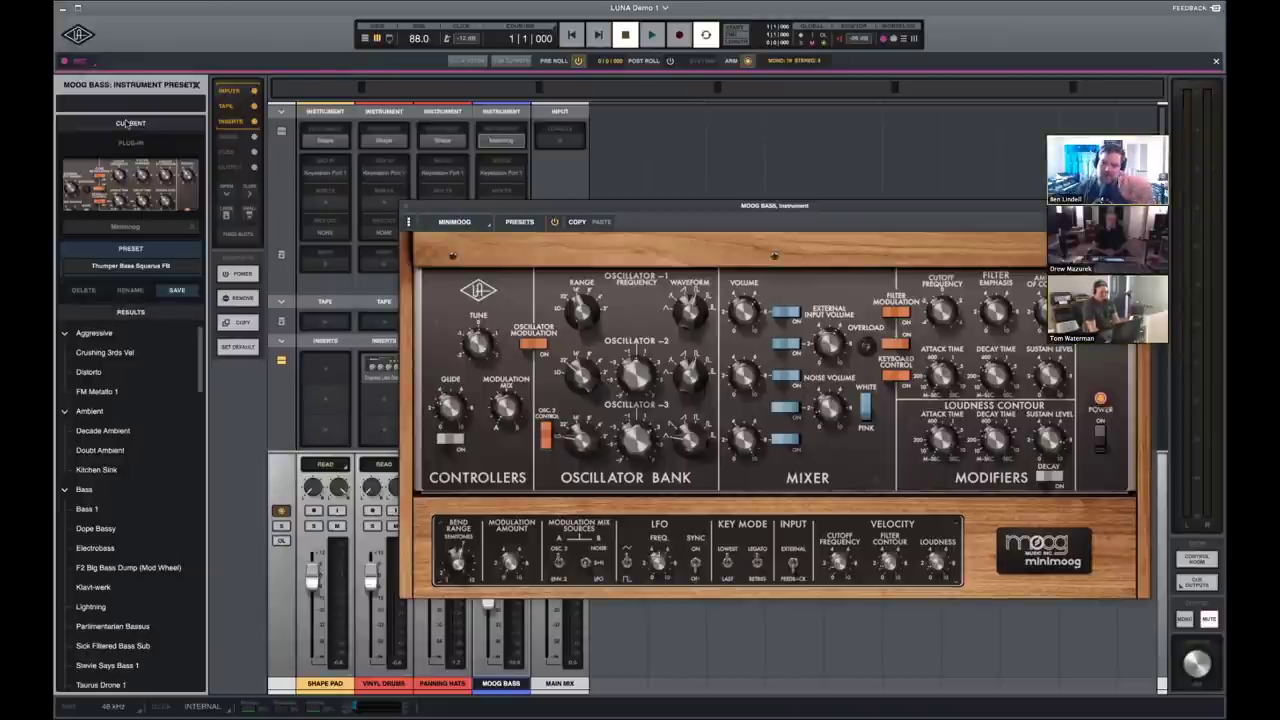
click(522, 223)
click(526, 225)
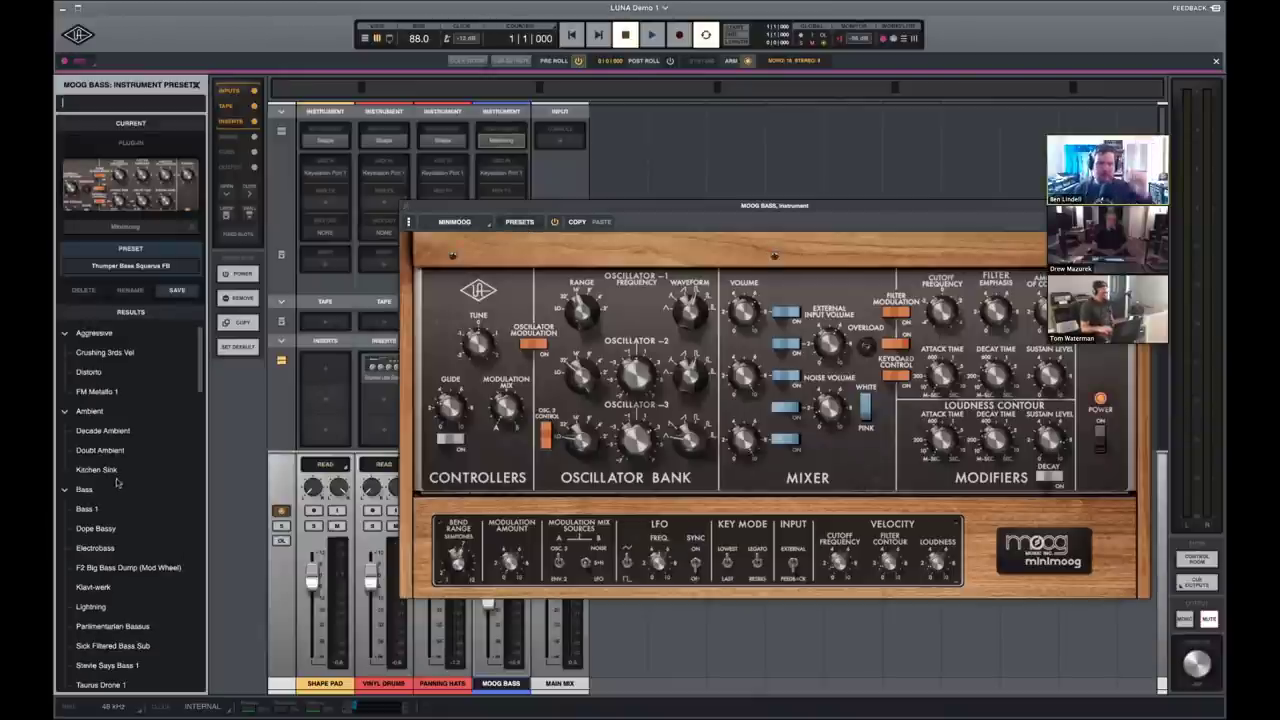
click(574, 229)
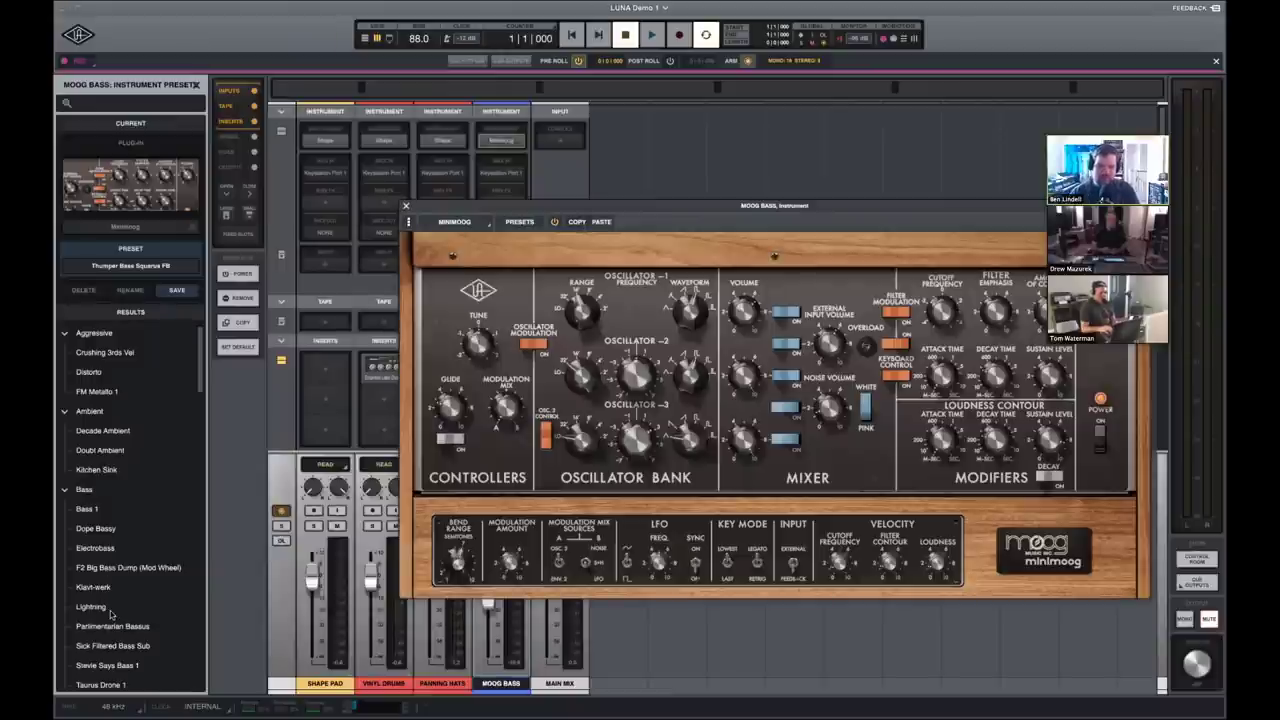
Step through the Minimoog's Bass presets around Vel Bass Seq 1 and load Stevie Says Bass 1.
scroll(112, 614, down, 1)
scroll(157, 615, down, 3)
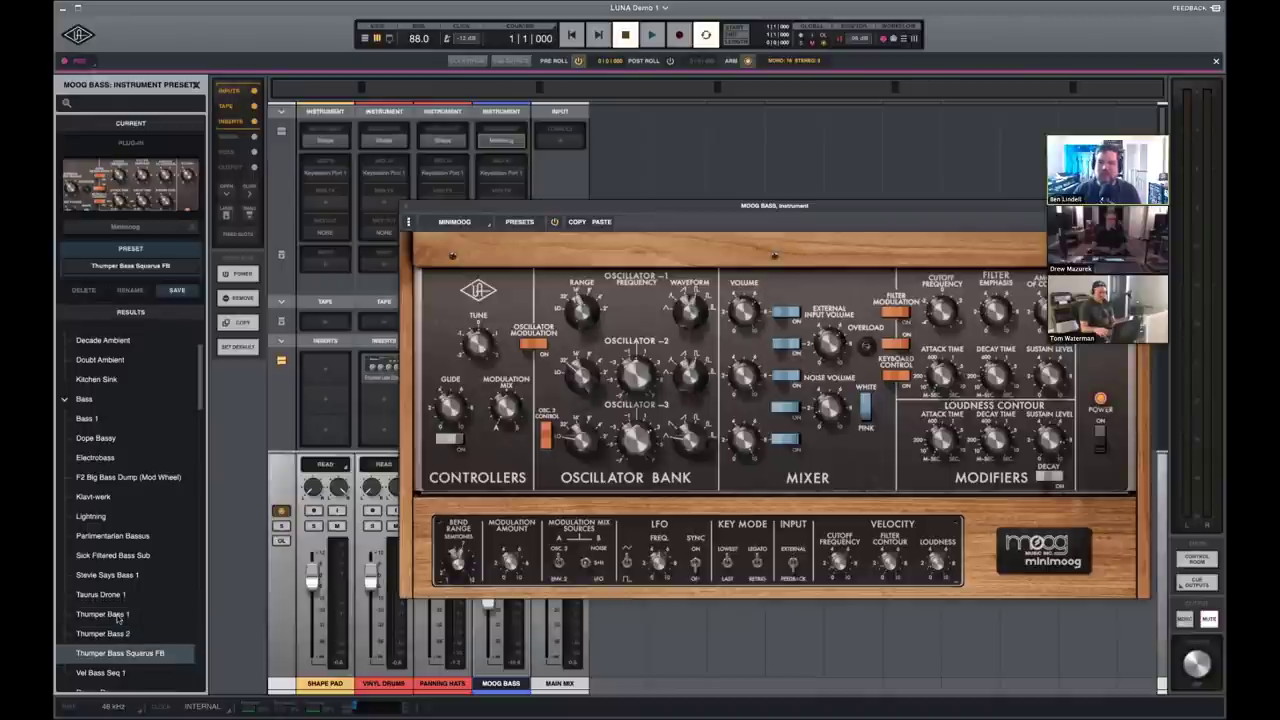
key(Down)
key(Down)
key(Up)
key(Up)
key(Up)
key(Up)
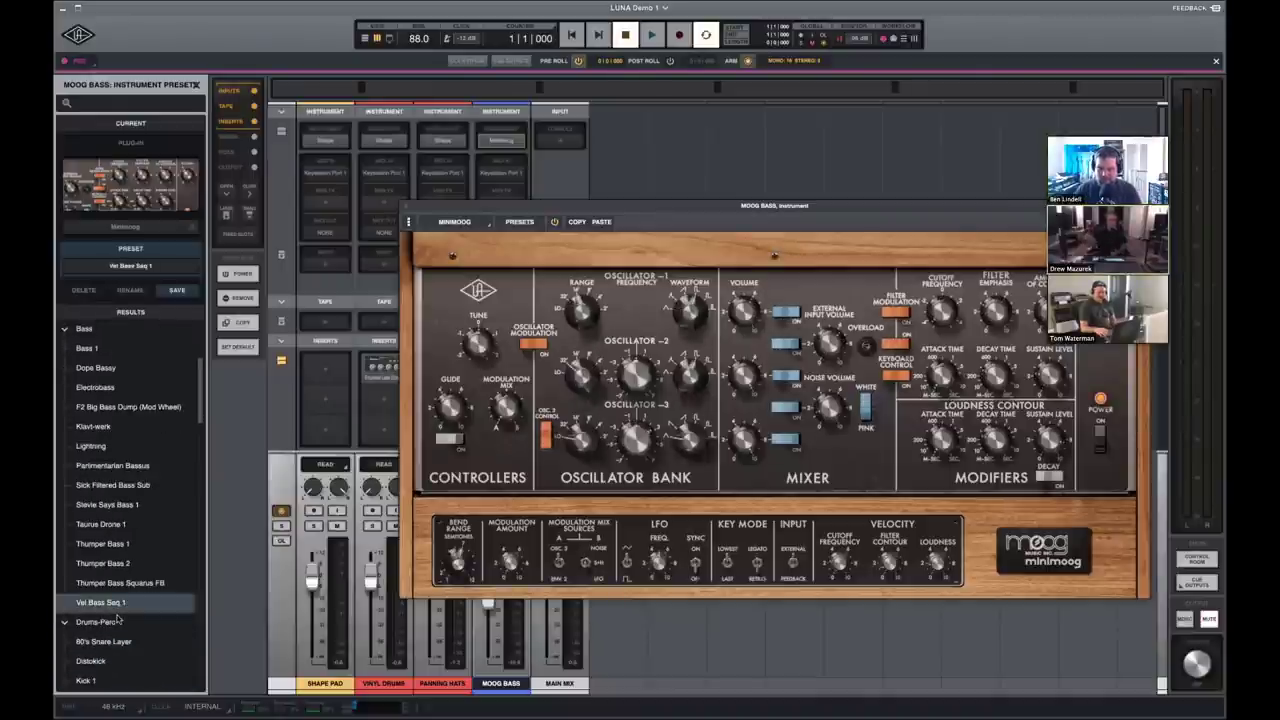
key(Up)
key(Up)
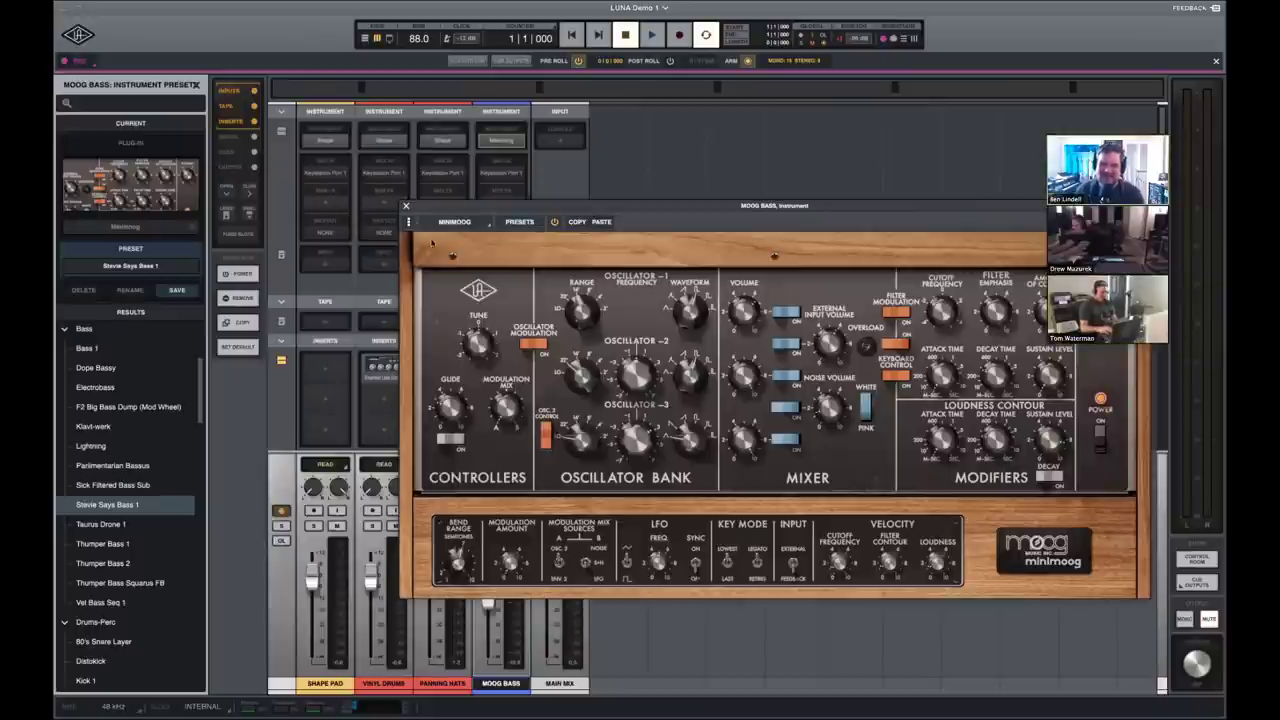
Close the Minimoog, solo the Moog Bass track, and briefly play from bar 1 in the timeline view.
click(406, 209)
click(489, 524)
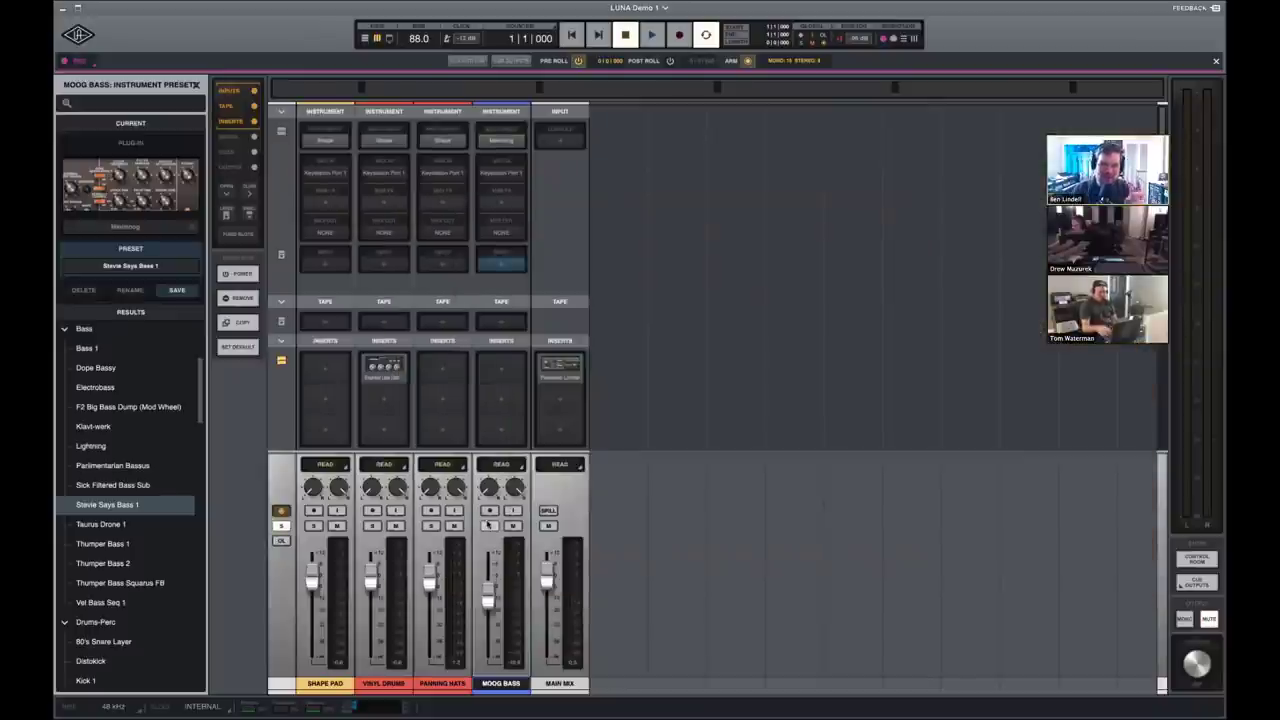
key(space)
key(super+equal)
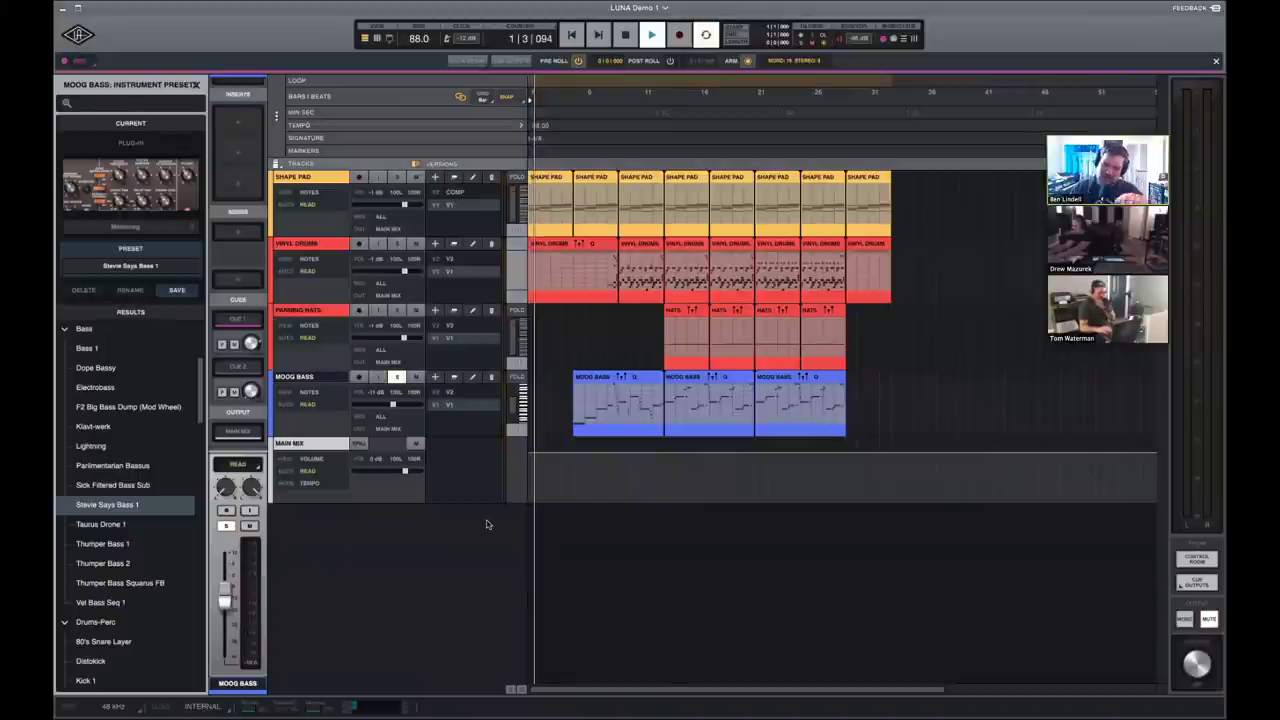
key(space)
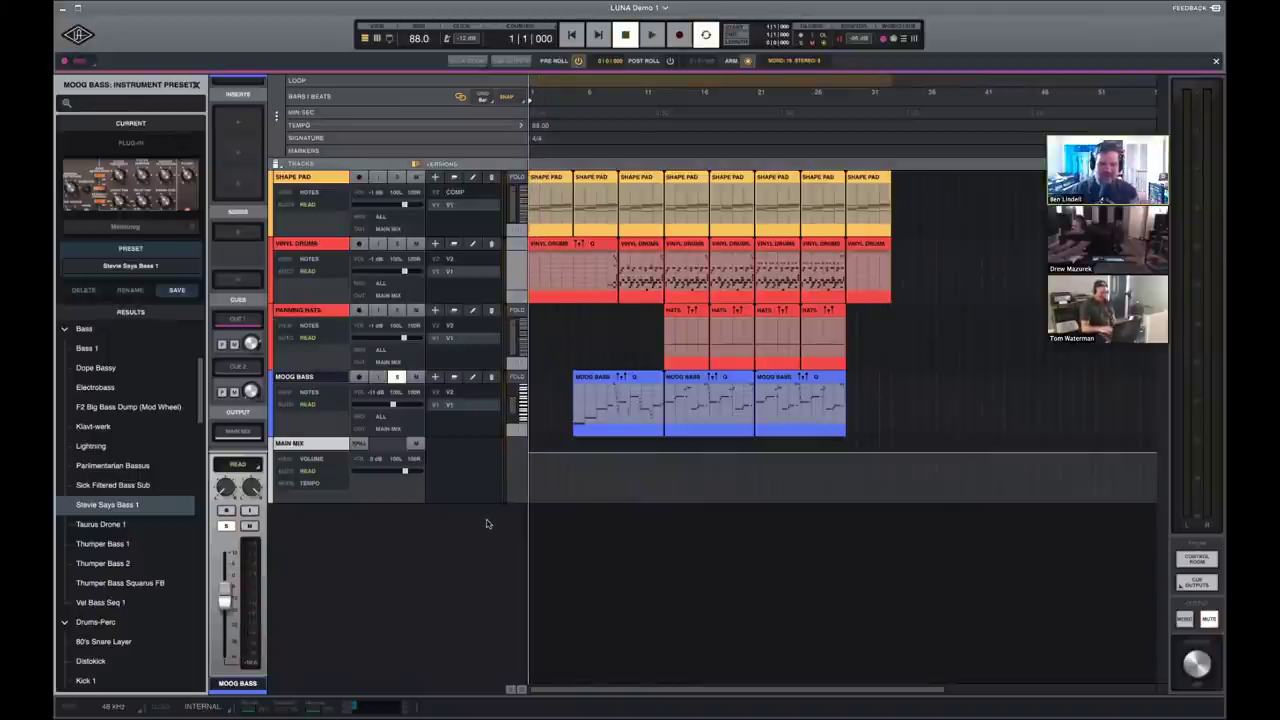
Play the soloed Moog Bass track from bar 4 and examine the notes in its clips up close.
click(565, 112)
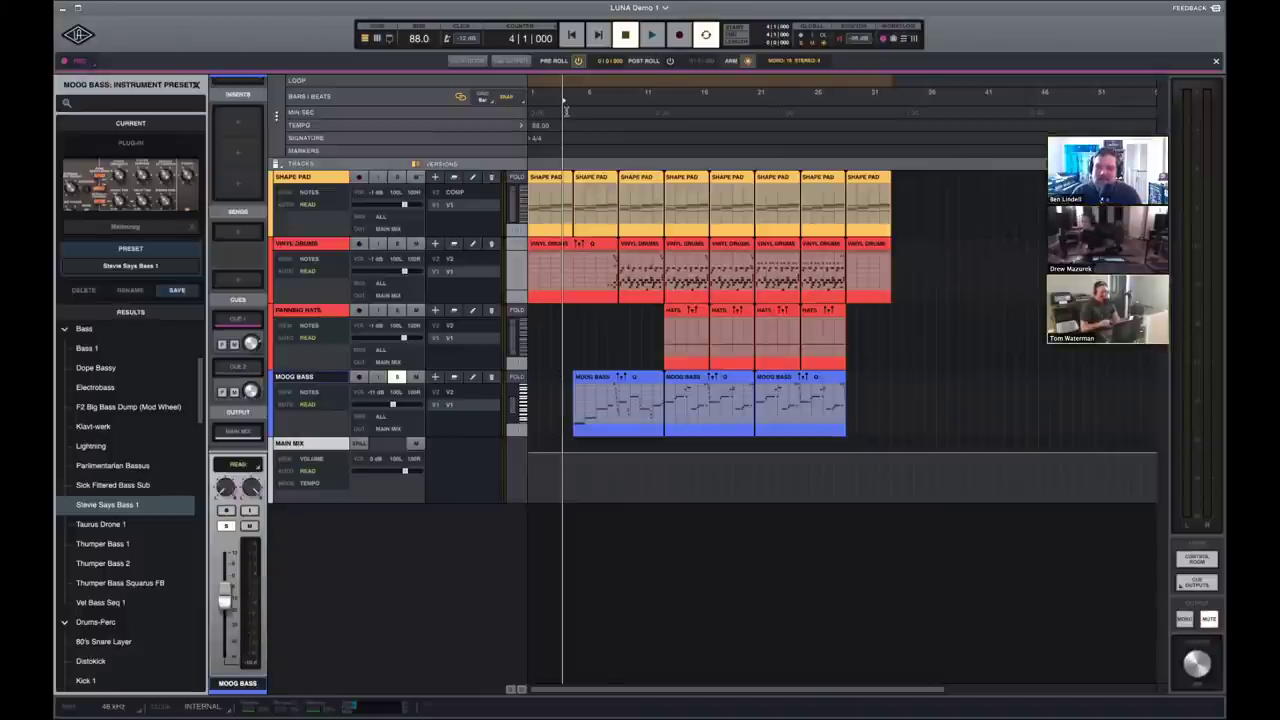
key(space)
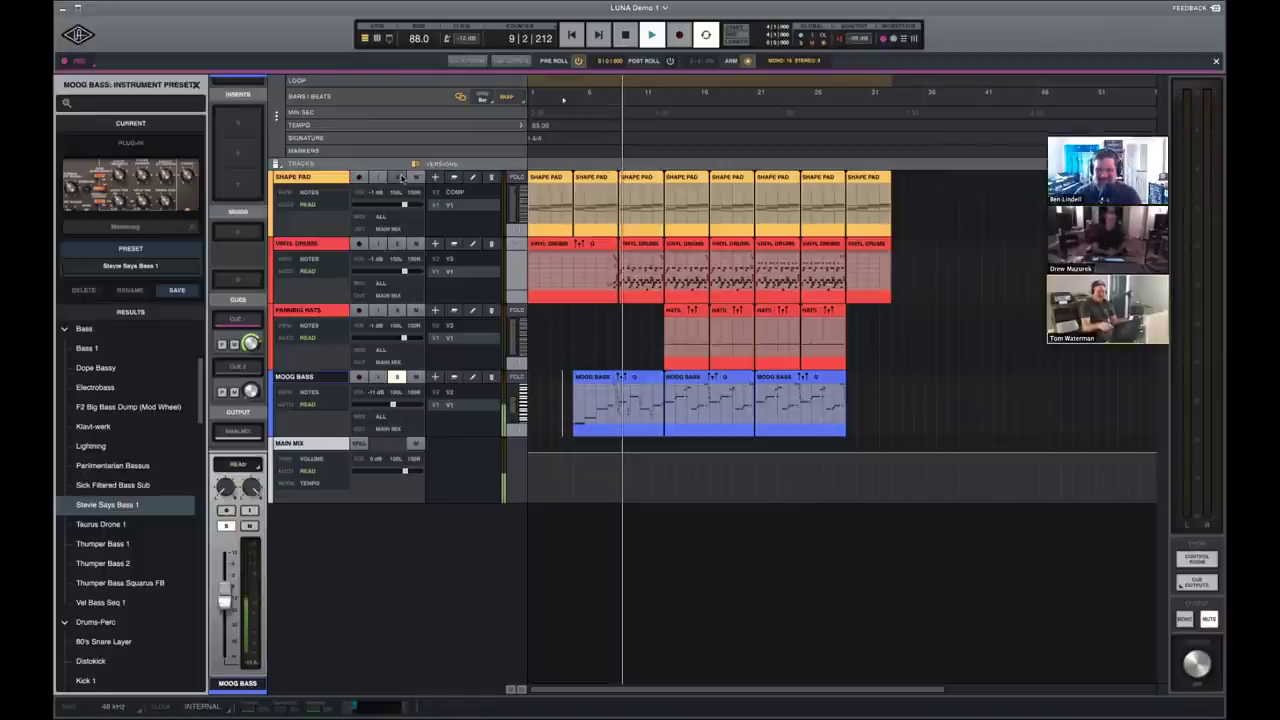
key(super+equal)
key(super+equal)
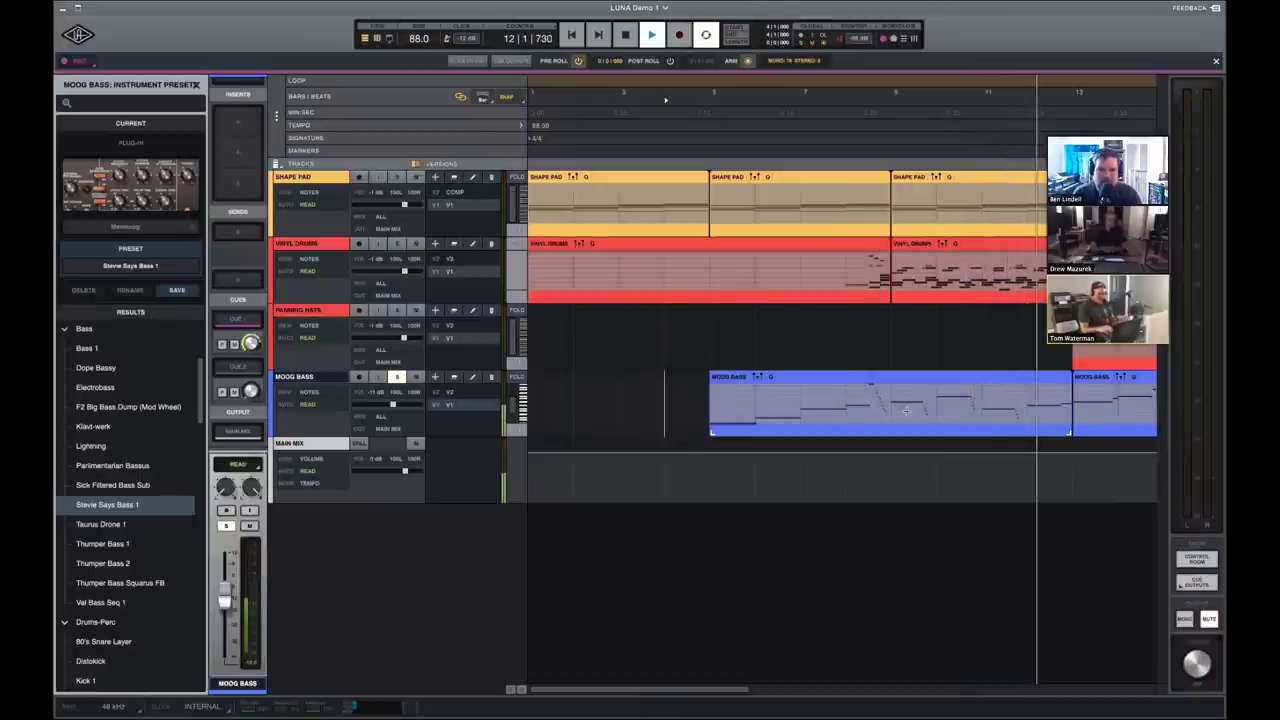
scroll(920, 418, right, 3)
scroll(924, 419, right, 2)
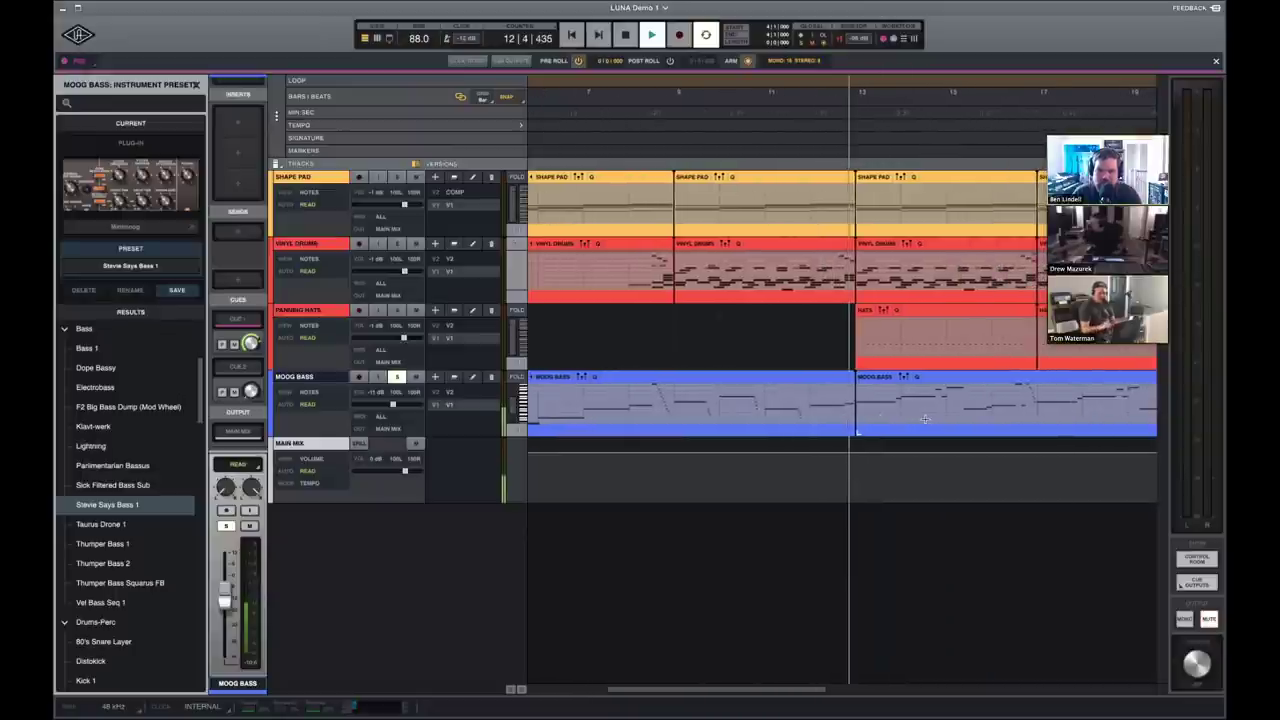
scroll(924, 420, down, 2)
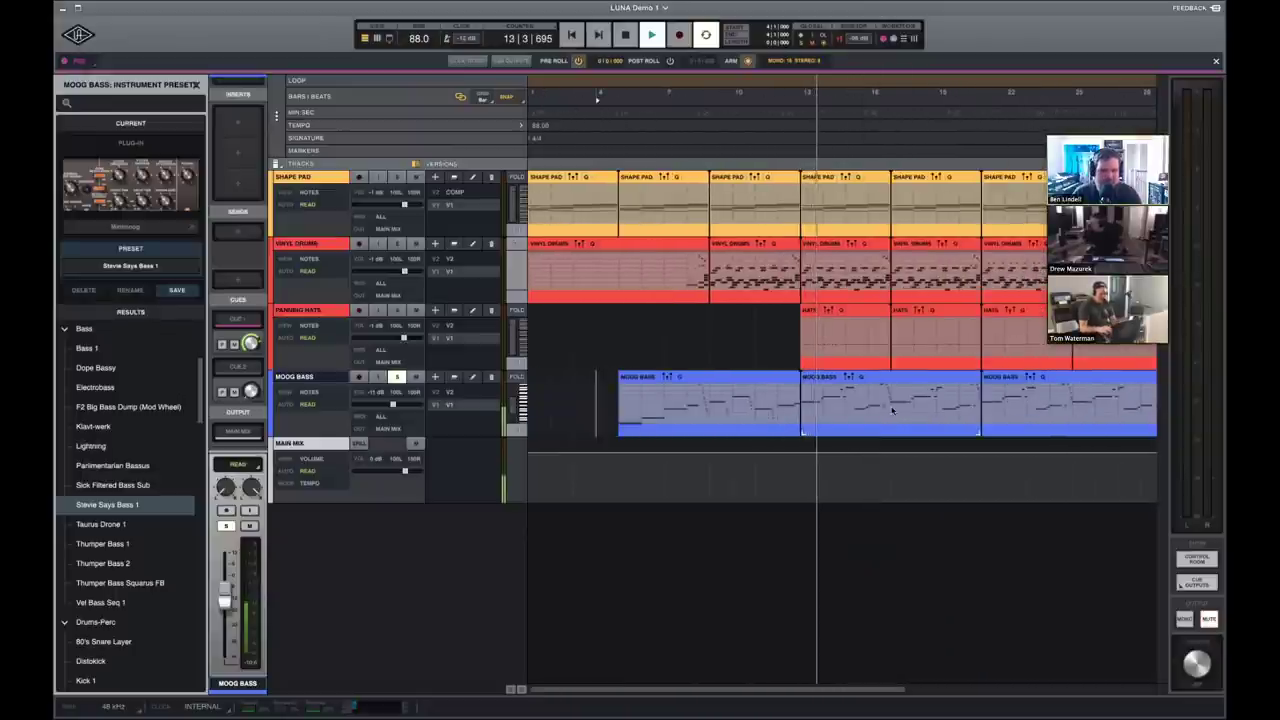
scroll(890, 407, right, 1)
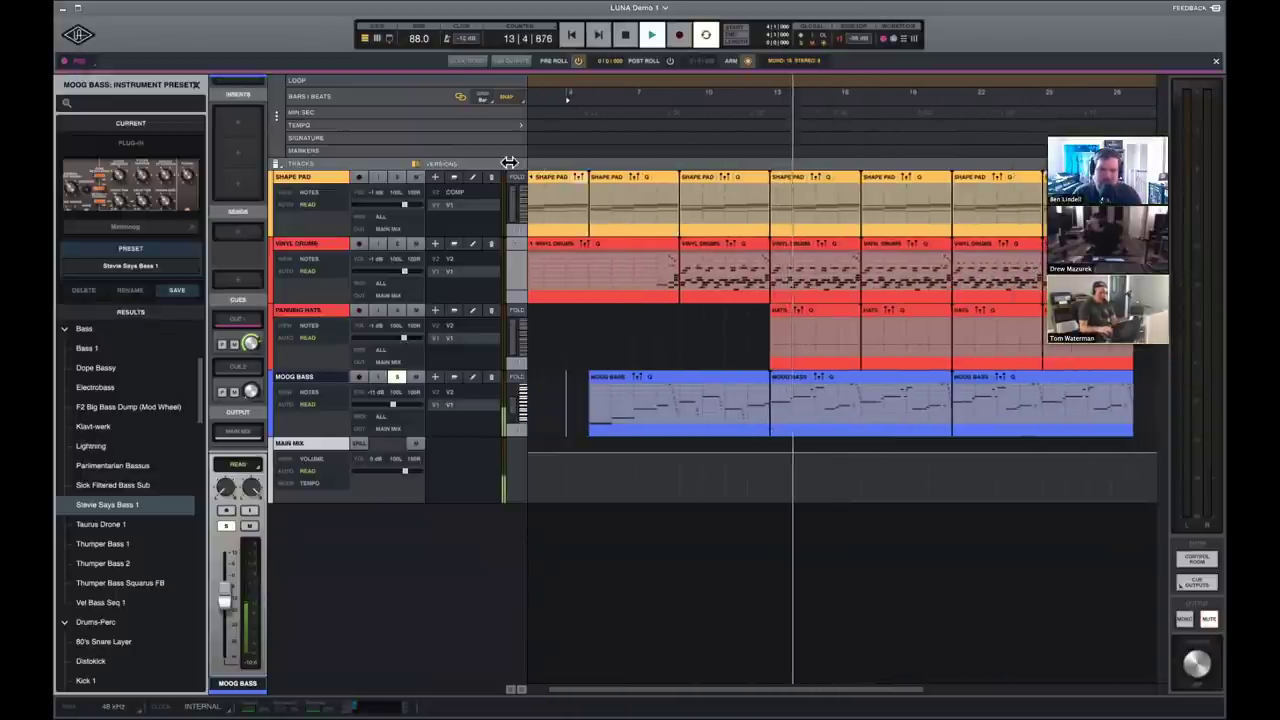
Add the Shape Pad, Vinyl Drums and Panning Hats tracks to the solo during playback, then stop.
click(396, 177)
click(397, 243)
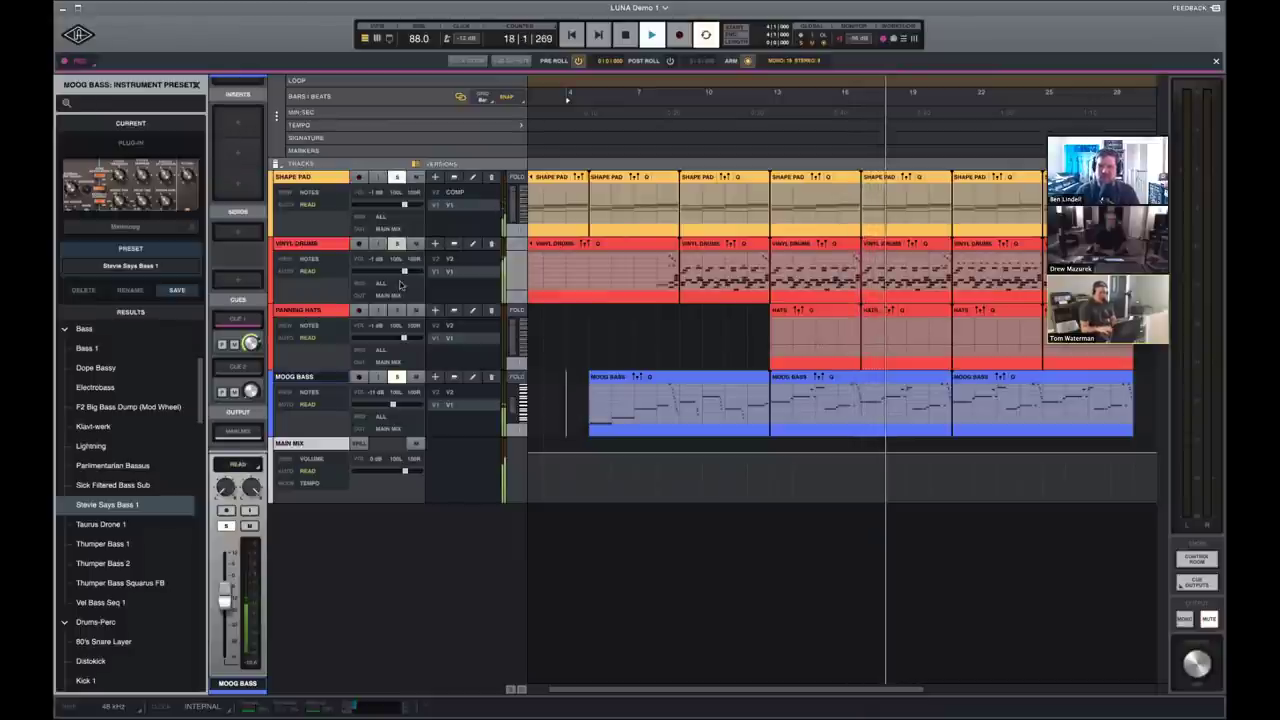
click(398, 310)
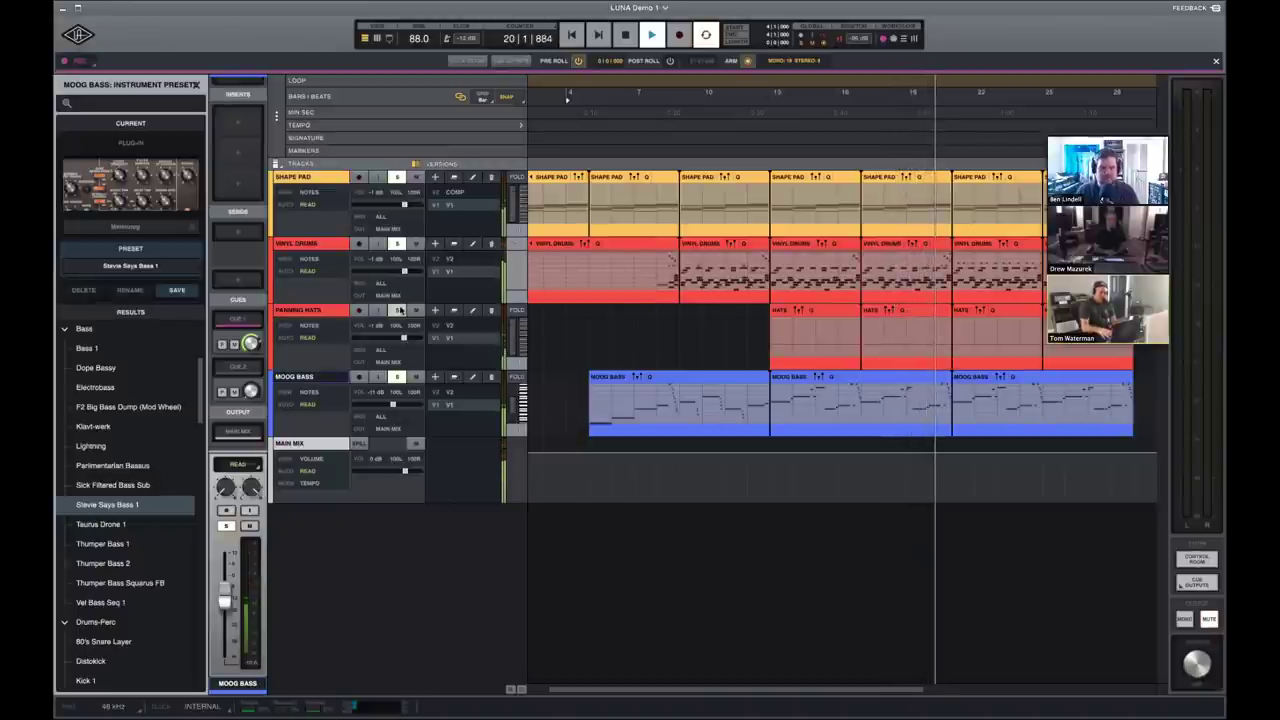
key(super+bracketleft)
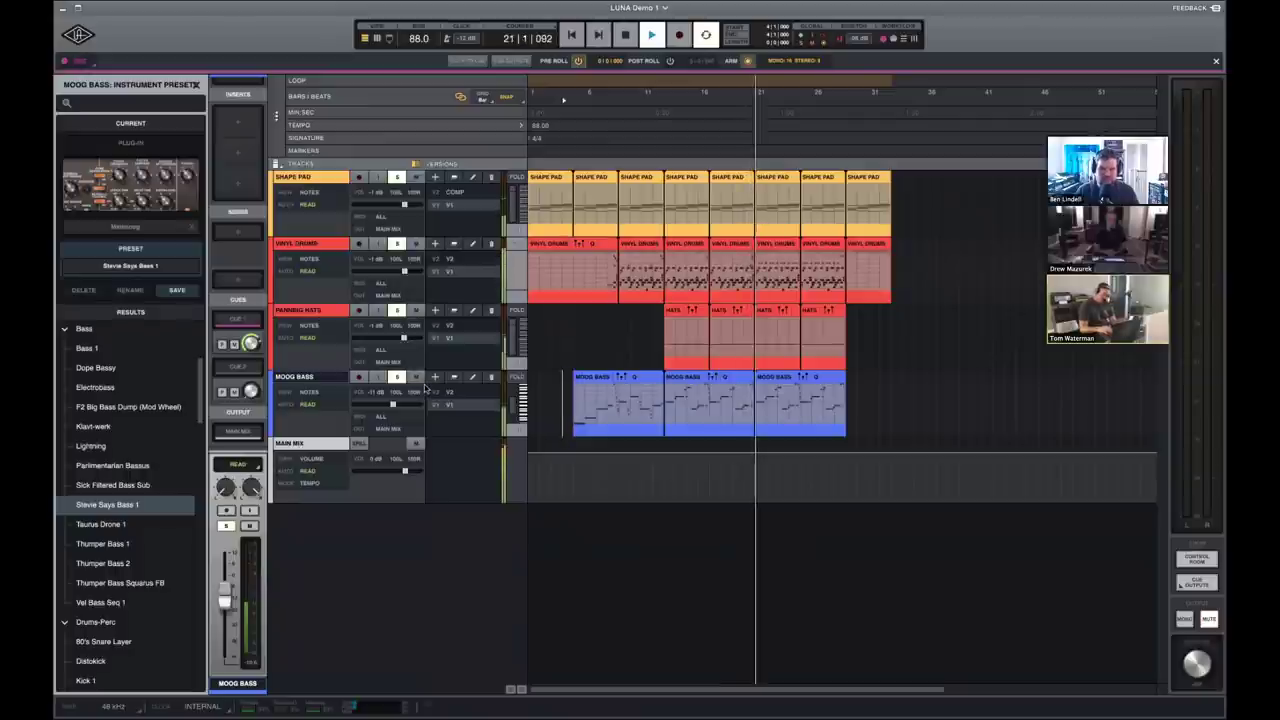
key(space)
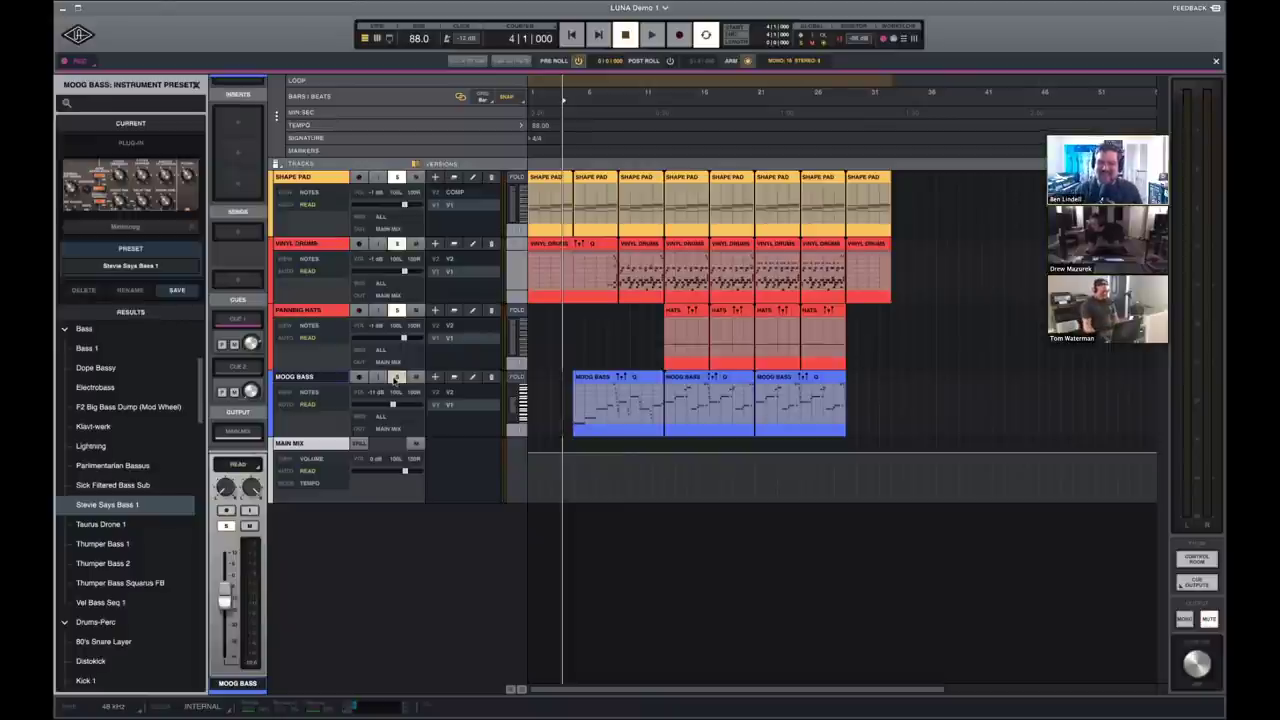
Close the preset browser, show the Ravel track in the mixer, and open its Ravel piano instrument.
key(super+equal)
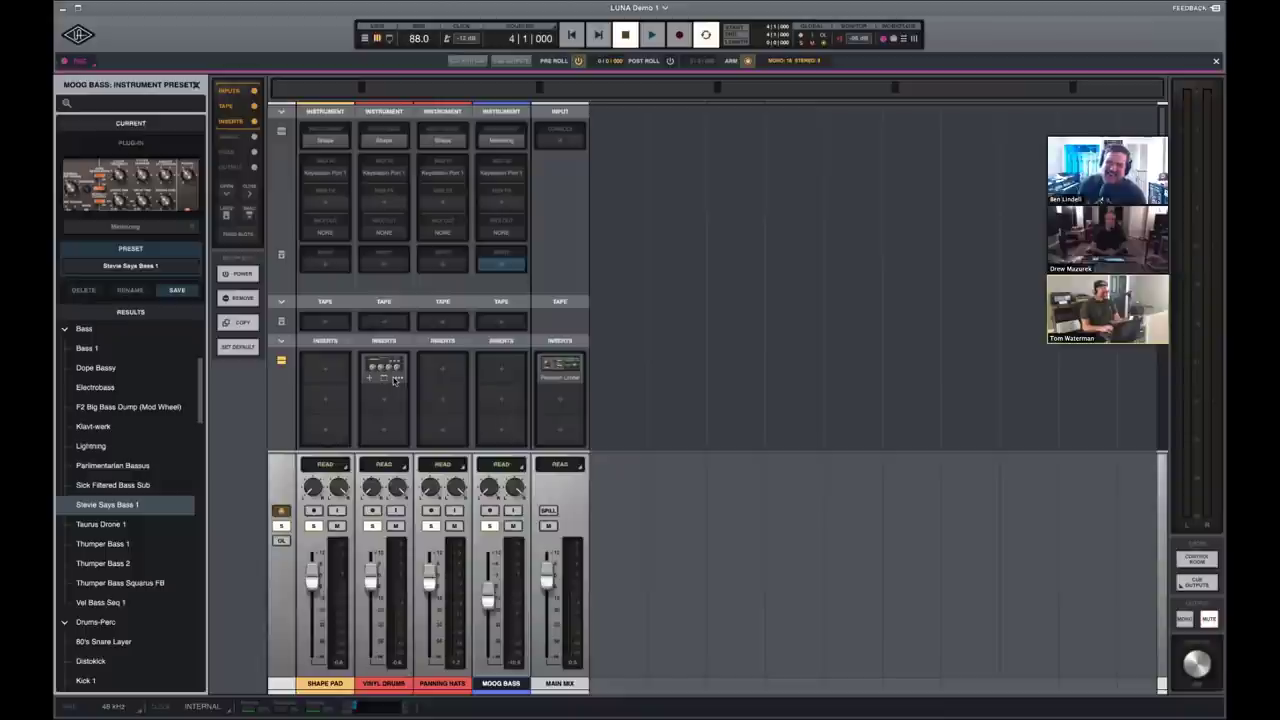
click(197, 86)
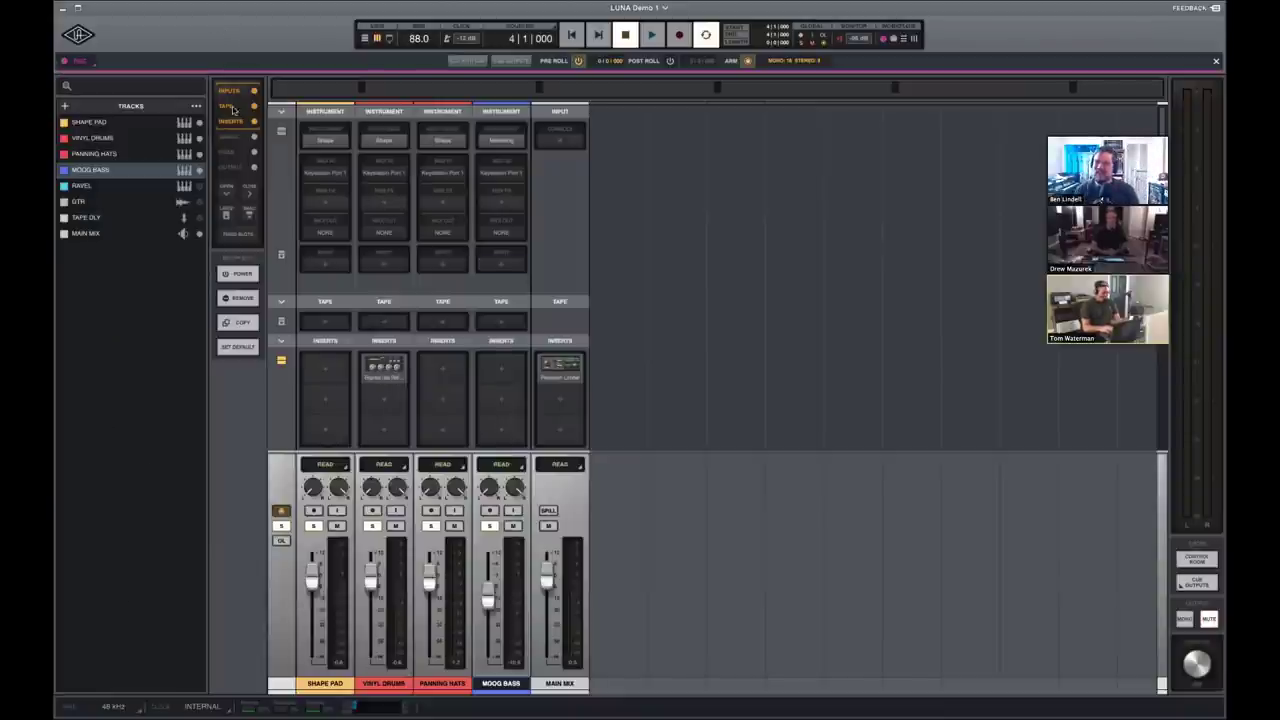
click(200, 186)
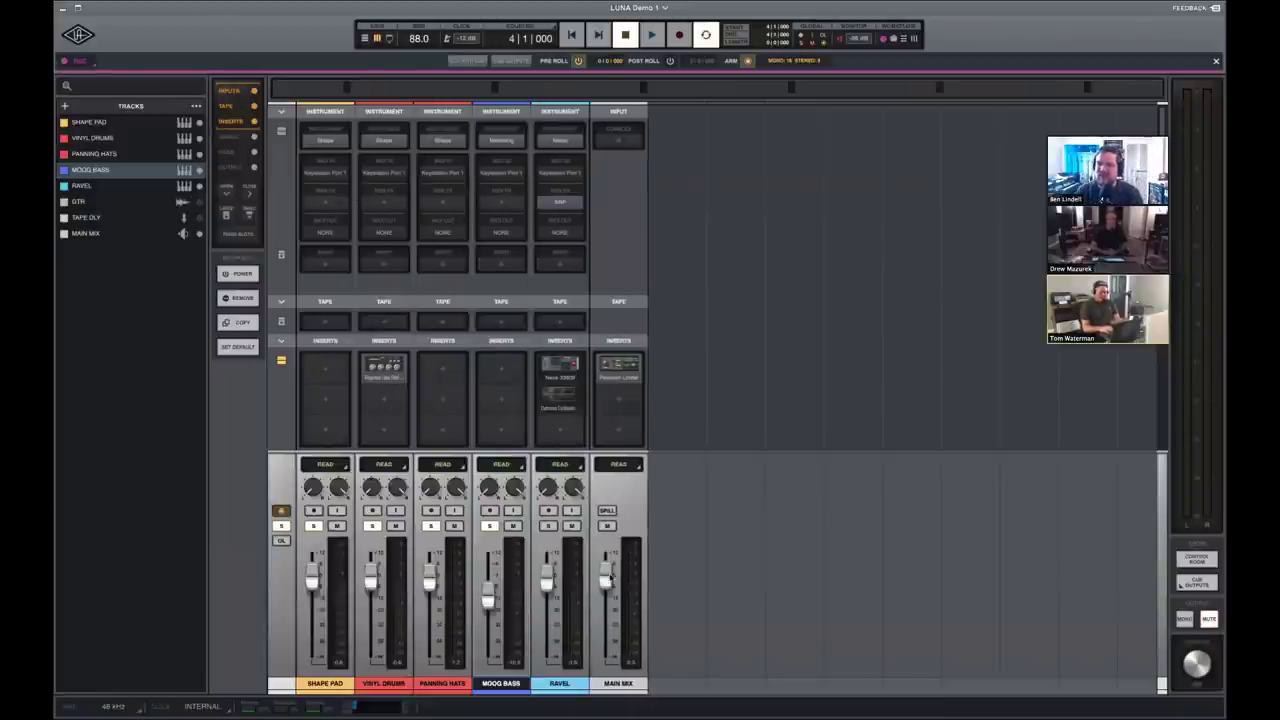
click(559, 141)
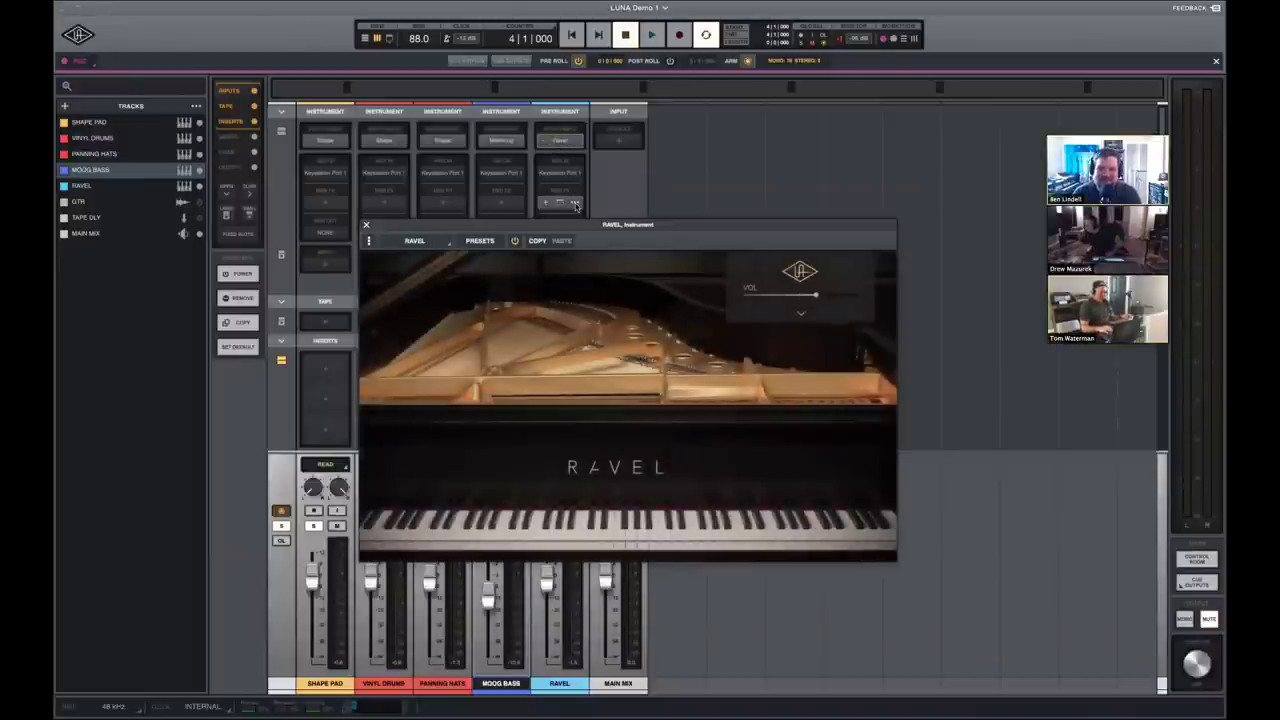
Select the Ravel track in the mixer and reposition the Ravel instrument window over the mixer.
click(575, 204)
click(451, 260)
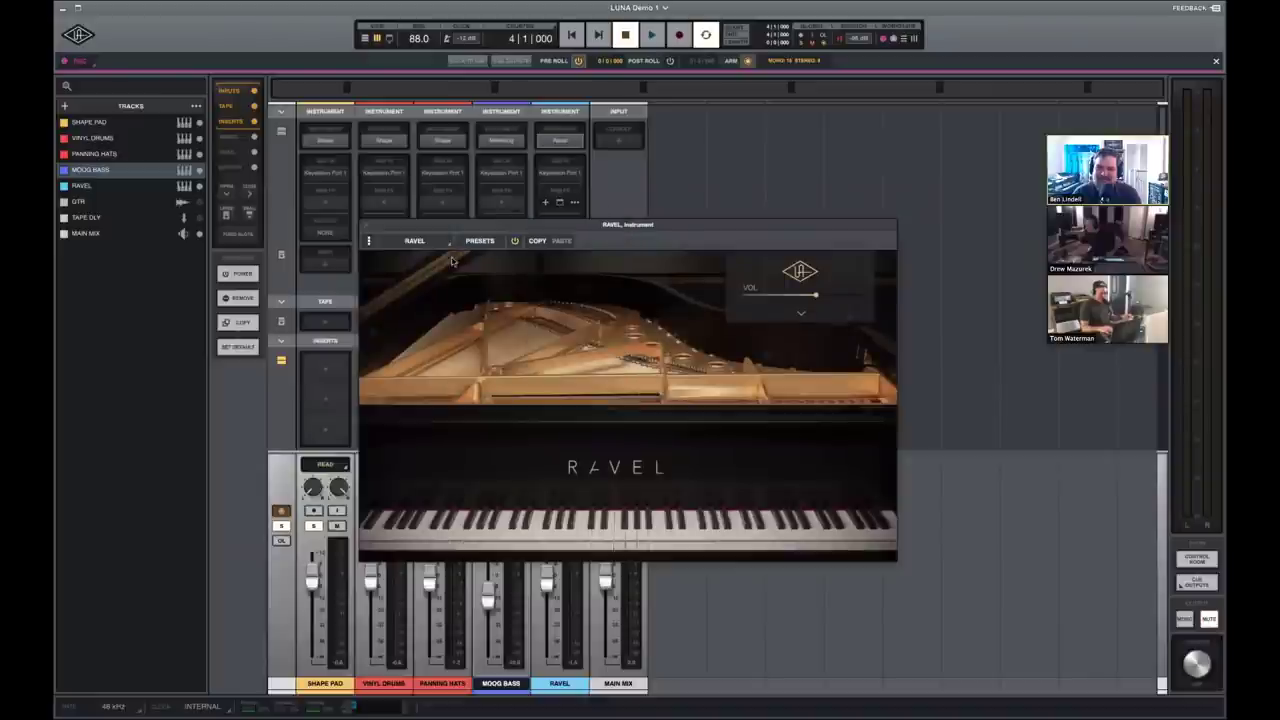
drag(406, 231, 750, 198)
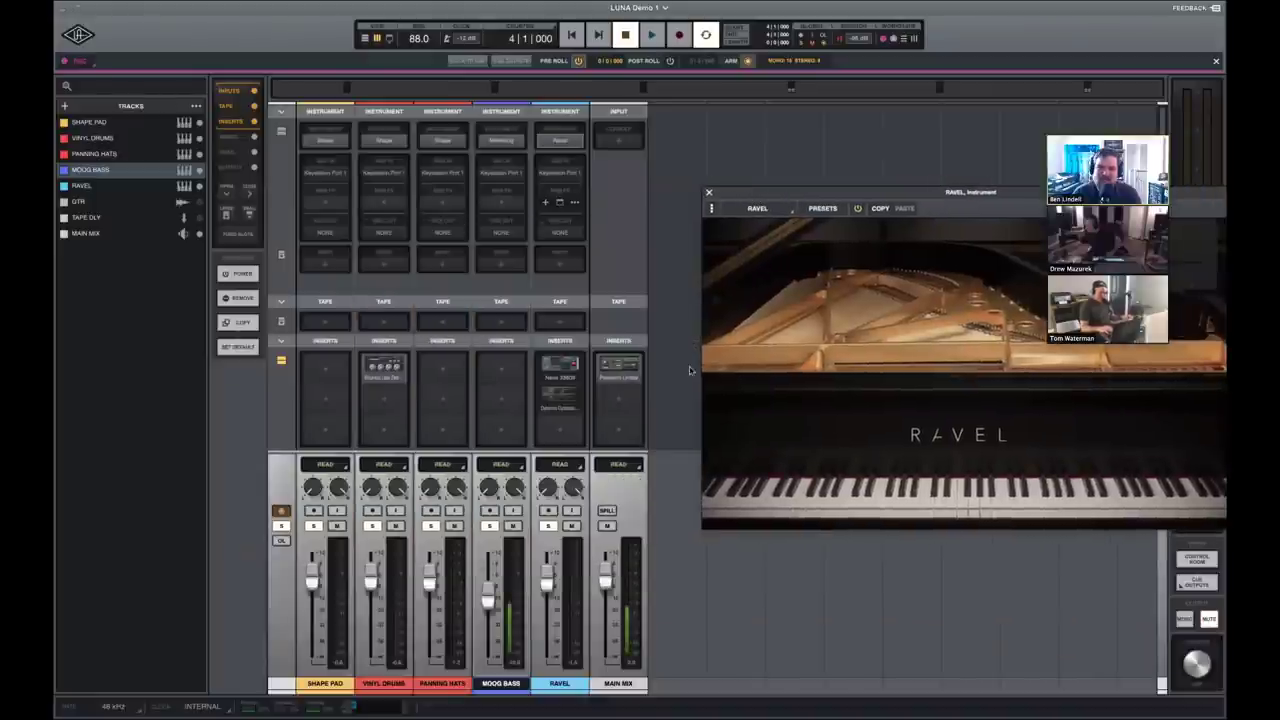
click(563, 683)
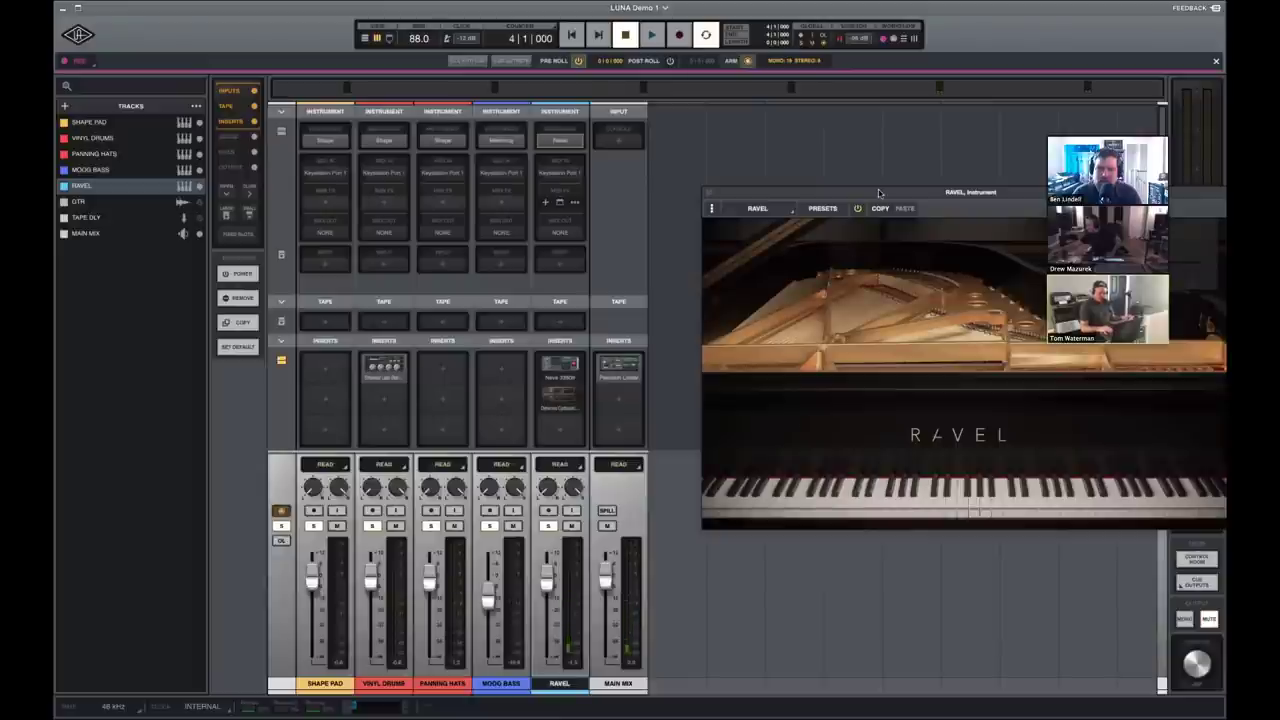
drag(815, 188, 388, 183)
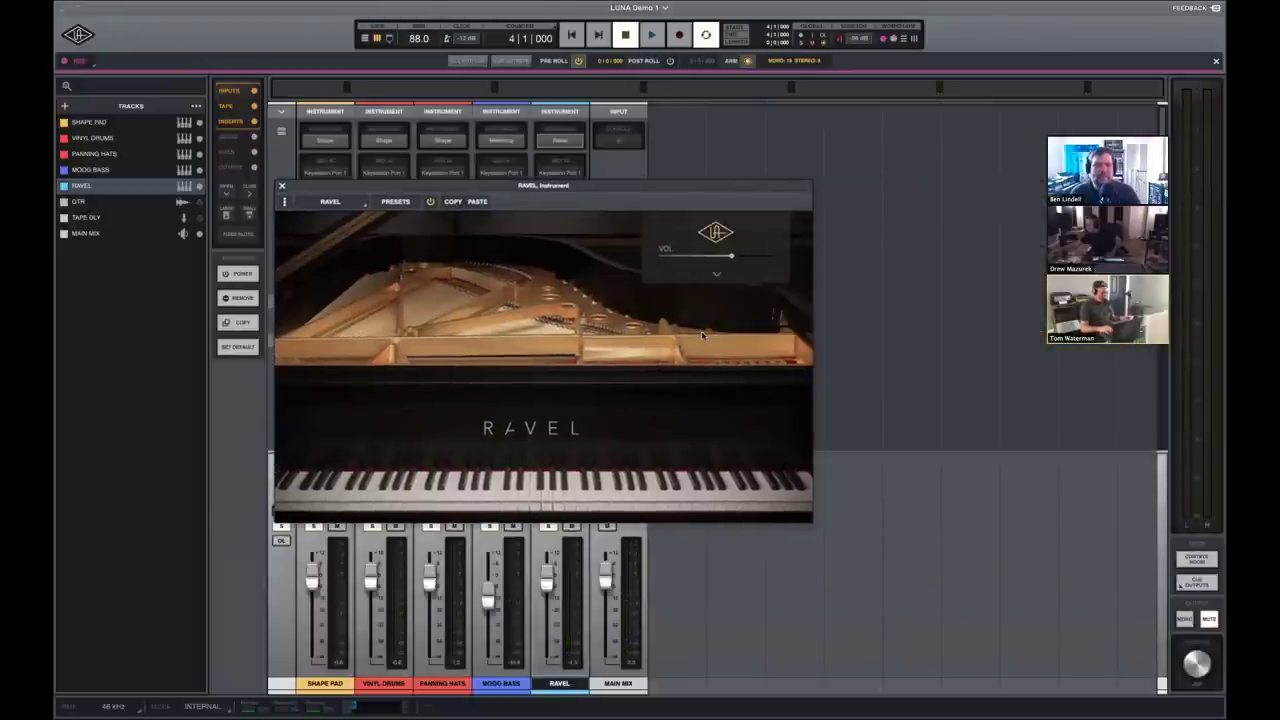
Expand the Ravel's sound controls and shift its mic blend slightly towards Close.
click(716, 273)
drag(686, 338, 661, 338)
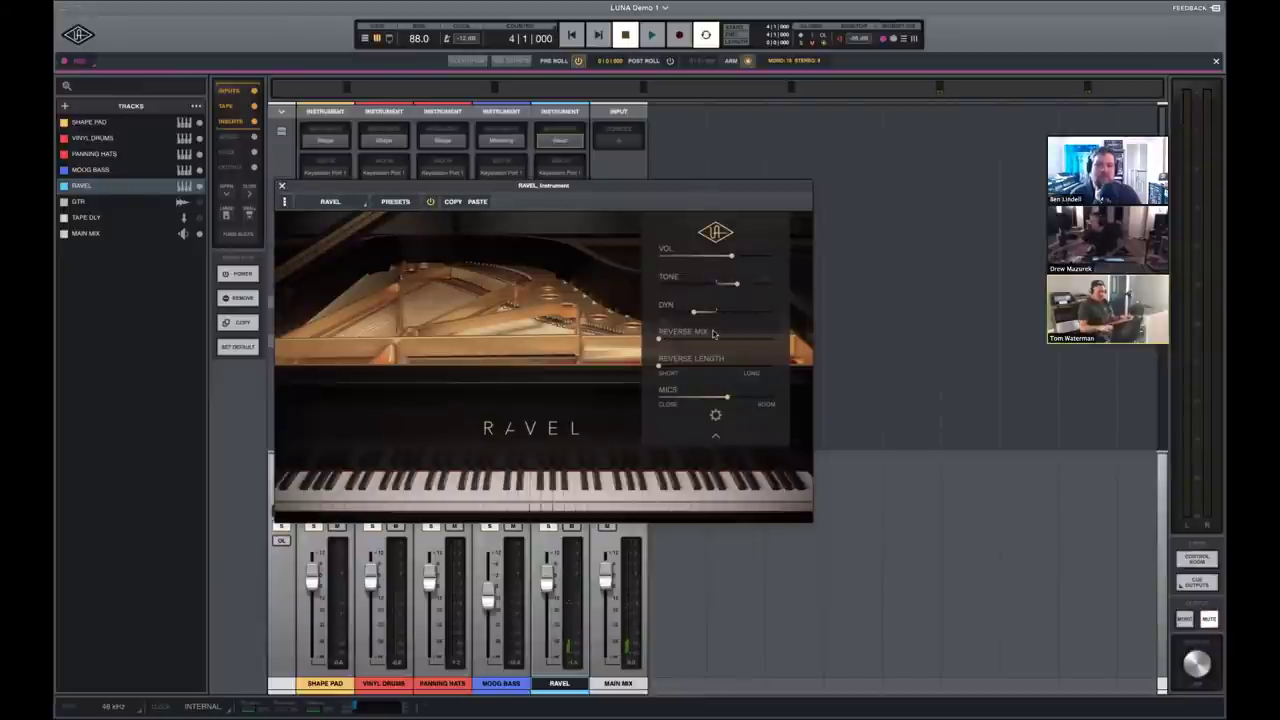
click(728, 401)
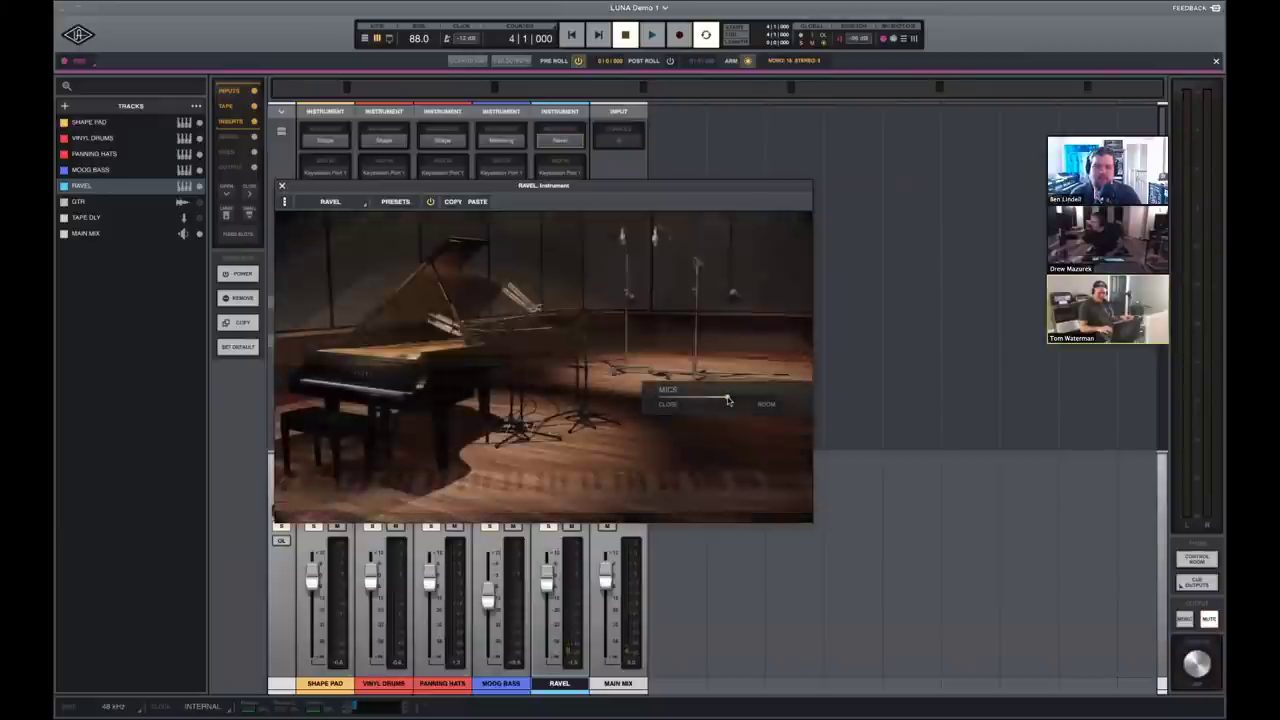
drag(727, 399, 722, 401)
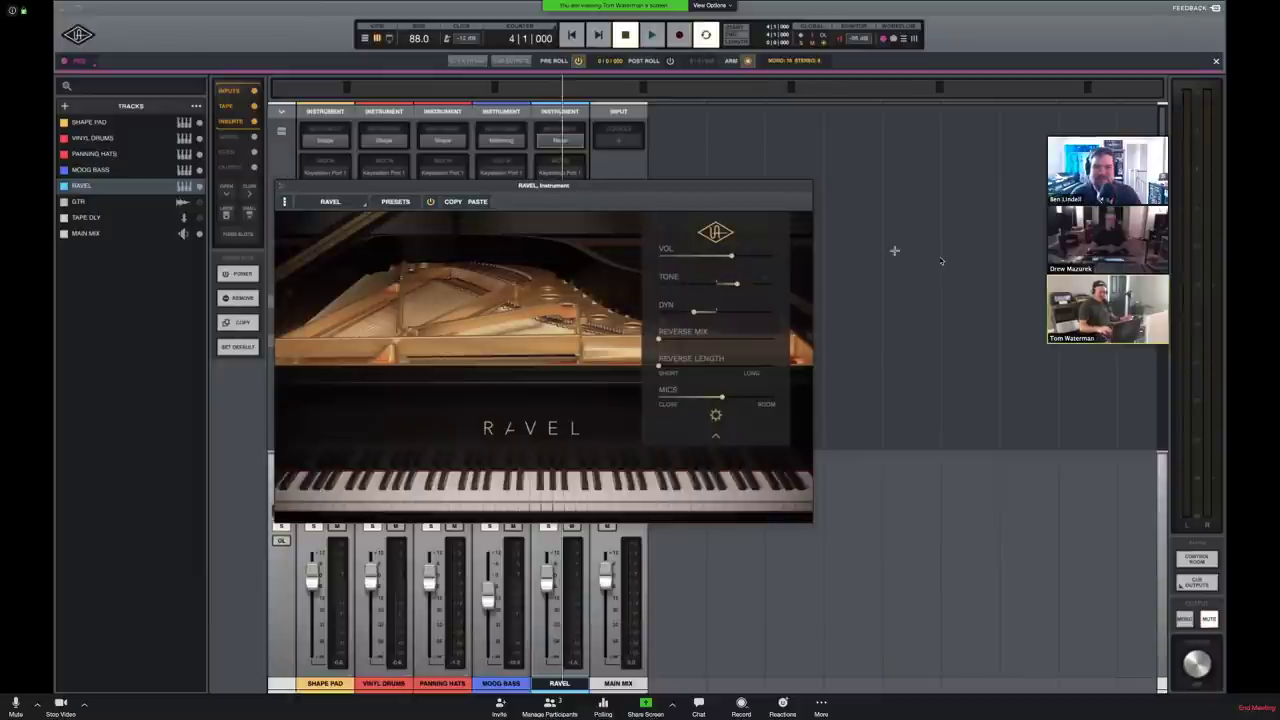
Show the timeline, move the Ravel window aside, and select the first Ravel clip, starting at bar 13.
key(super+equal)
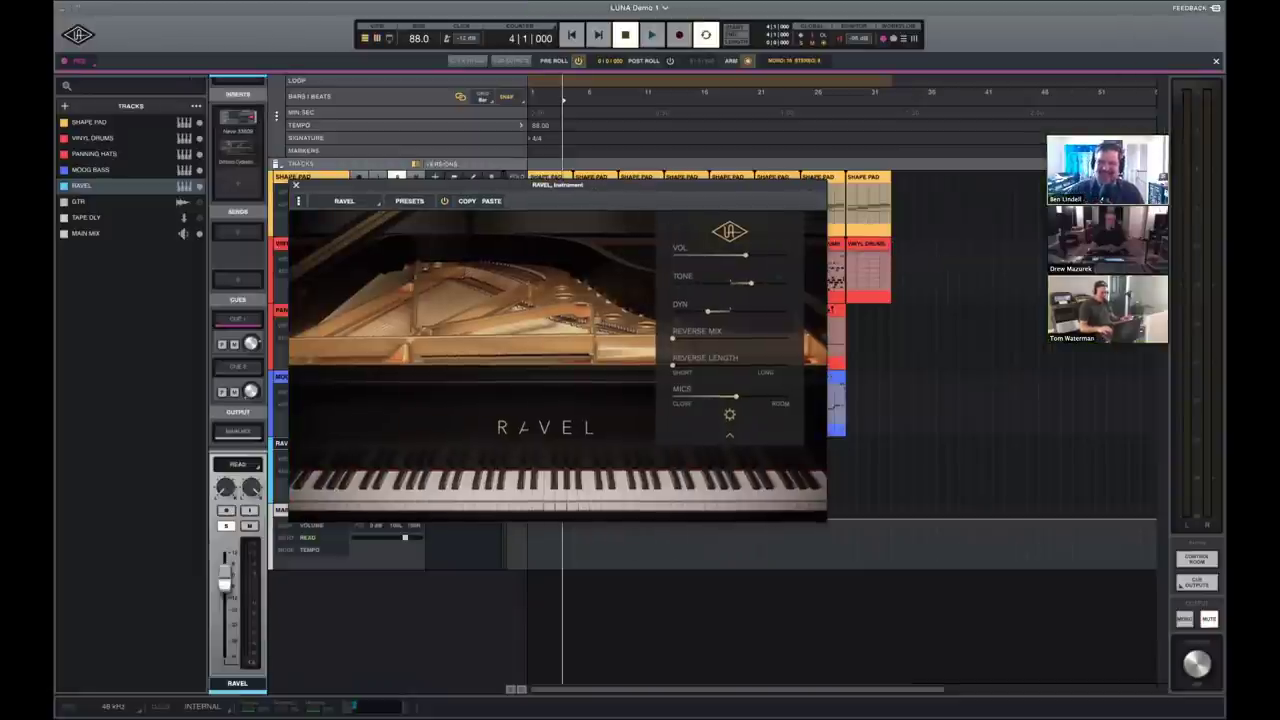
key(super+v)
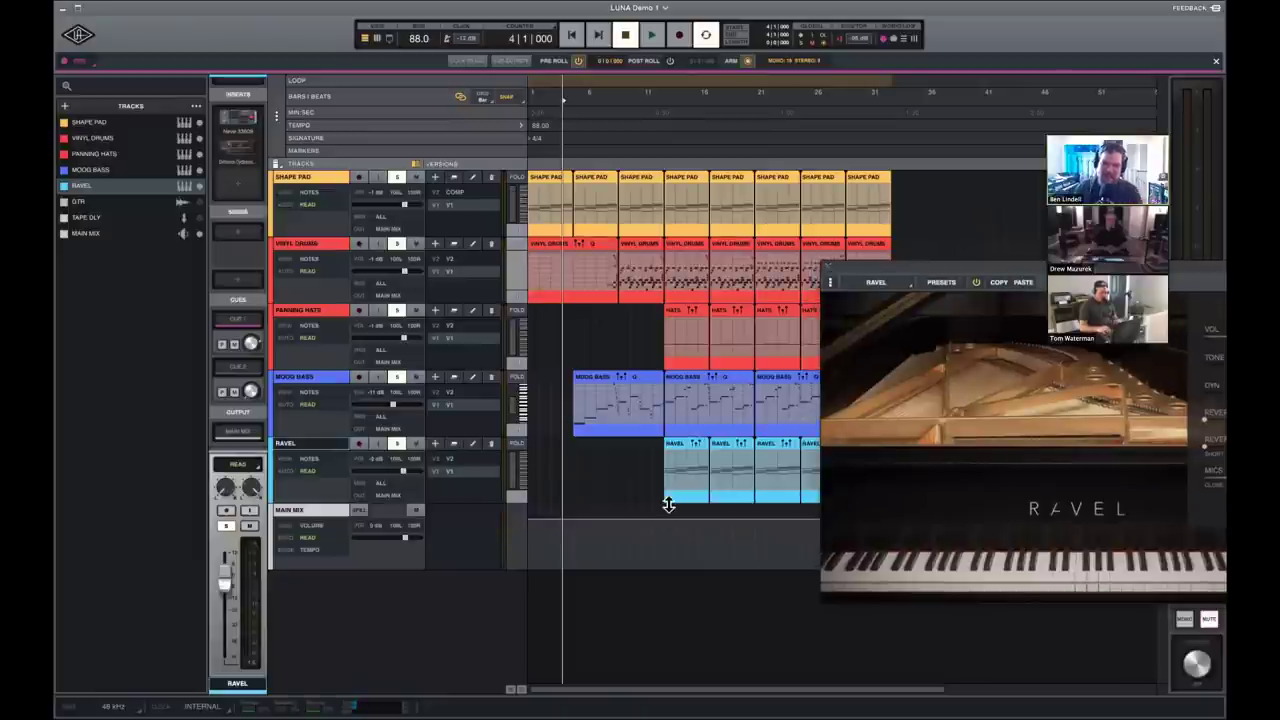
scroll(716, 519, right, 3)
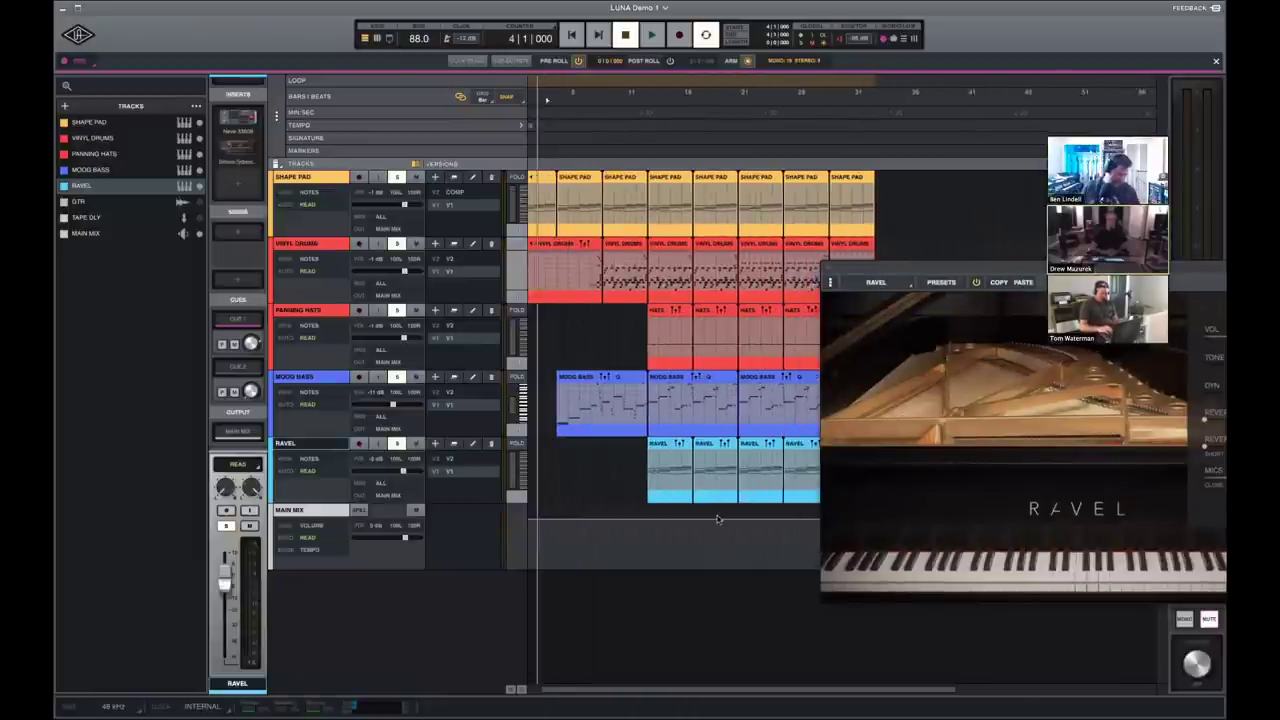
scroll(716, 519, up, 5)
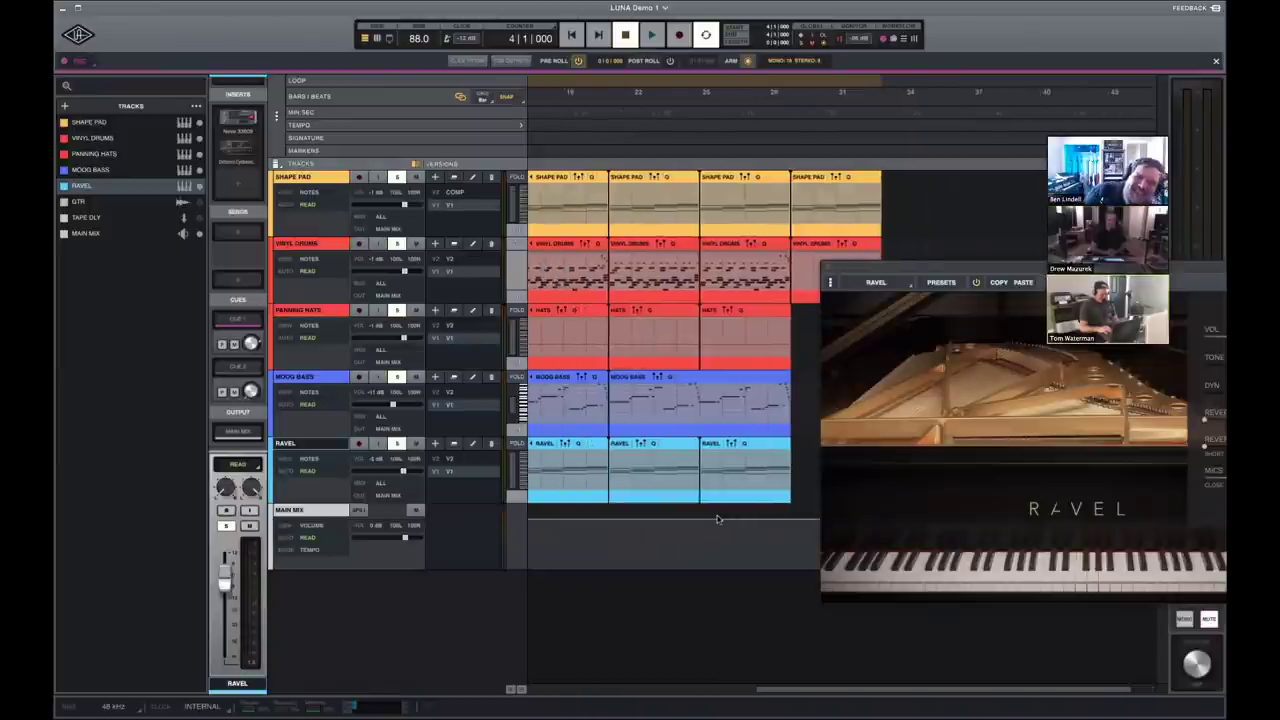
double_click(634, 443)
double_click(632, 404)
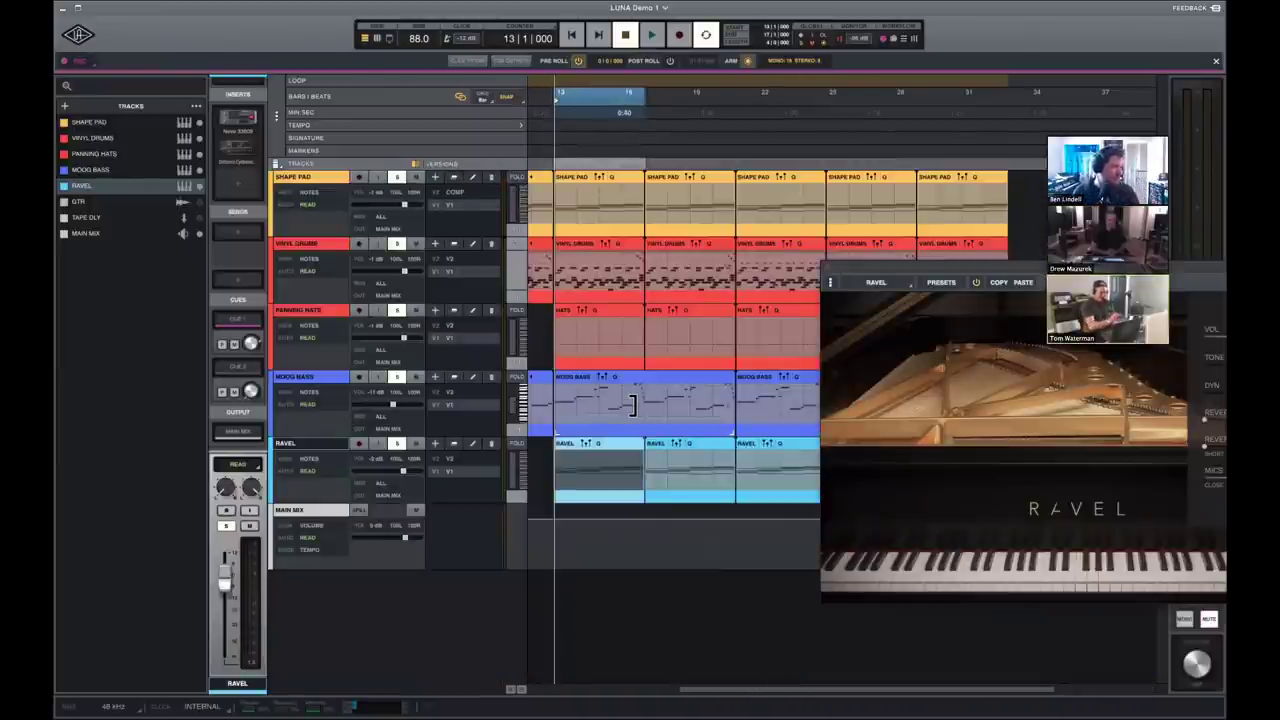
Return to the mixer, raise the Ravel's Reverse Mix most of the way up, and close the instrument.
key(super+equal)
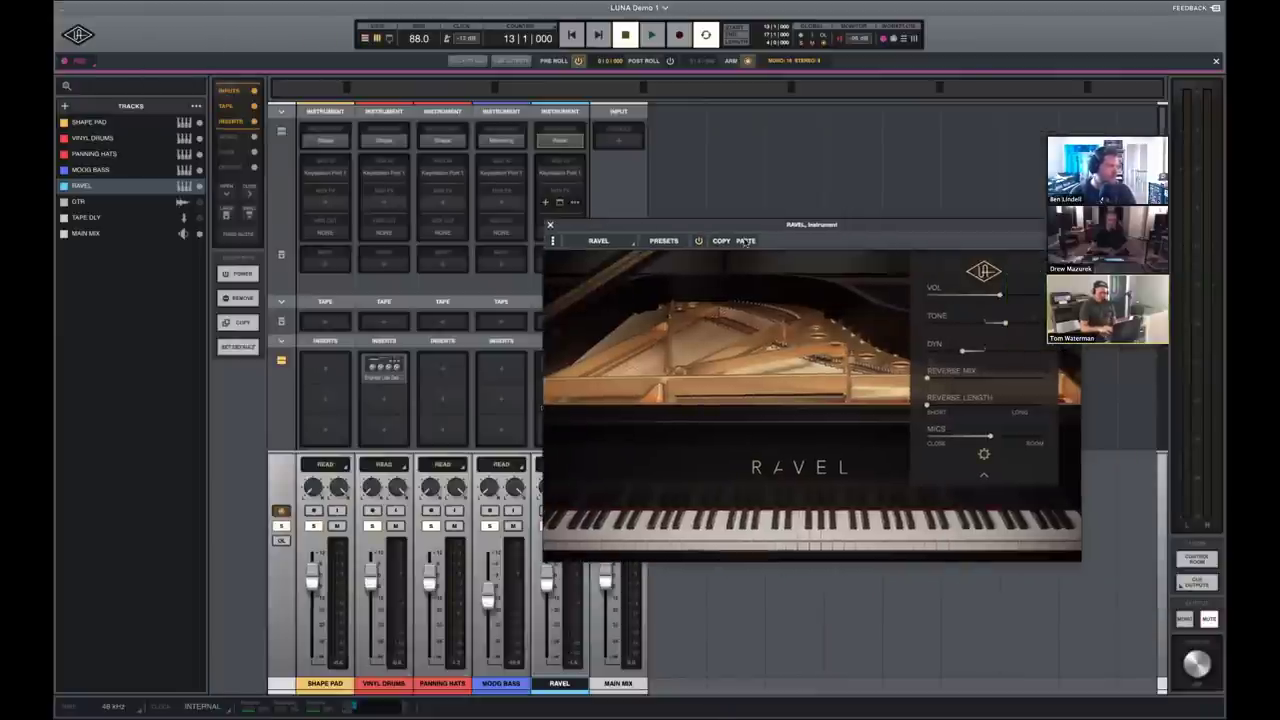
click(745, 241)
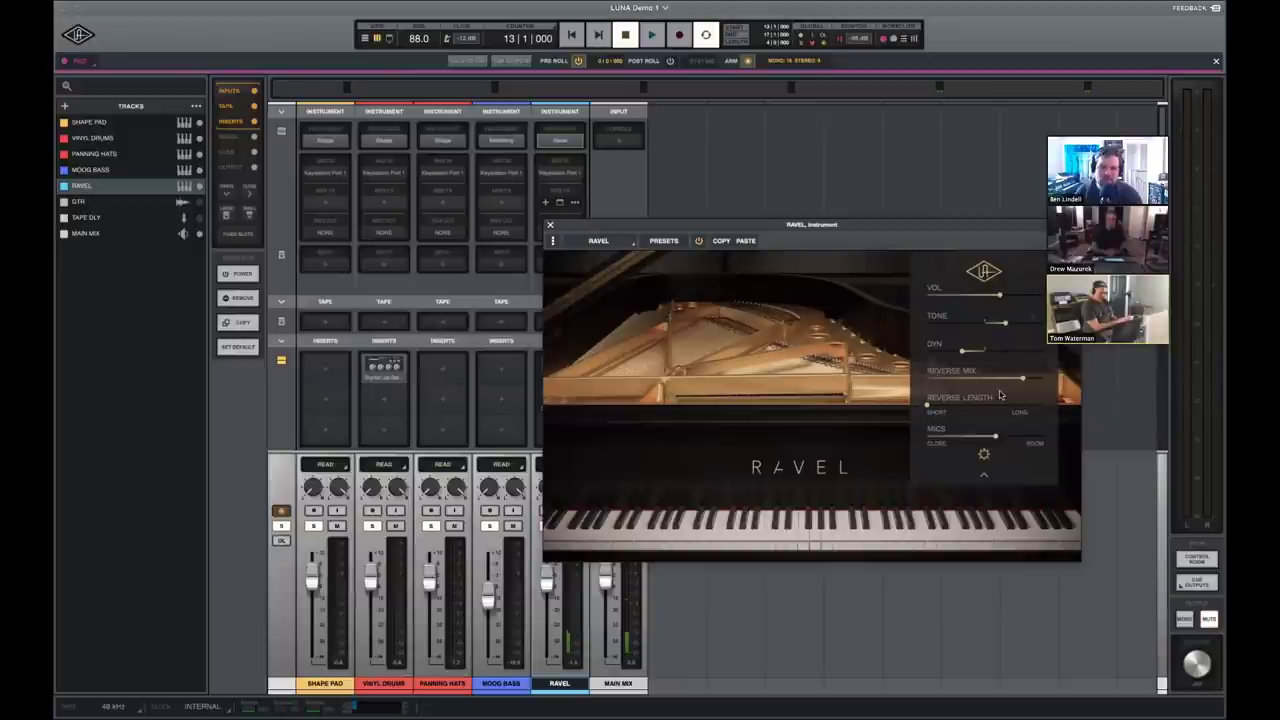
click(549, 224)
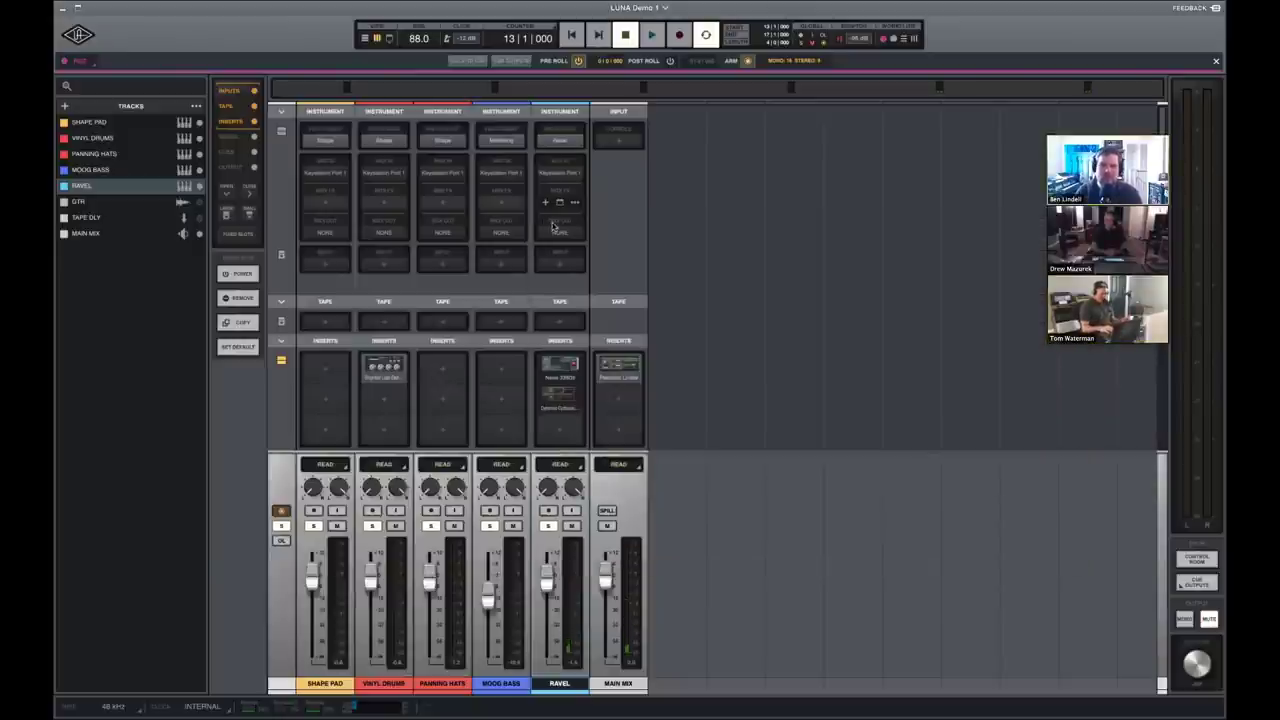
Examine the ARP plug-in assigned as the Ravel track's MIDI effect, and close the assignment browser.
click(575, 204)
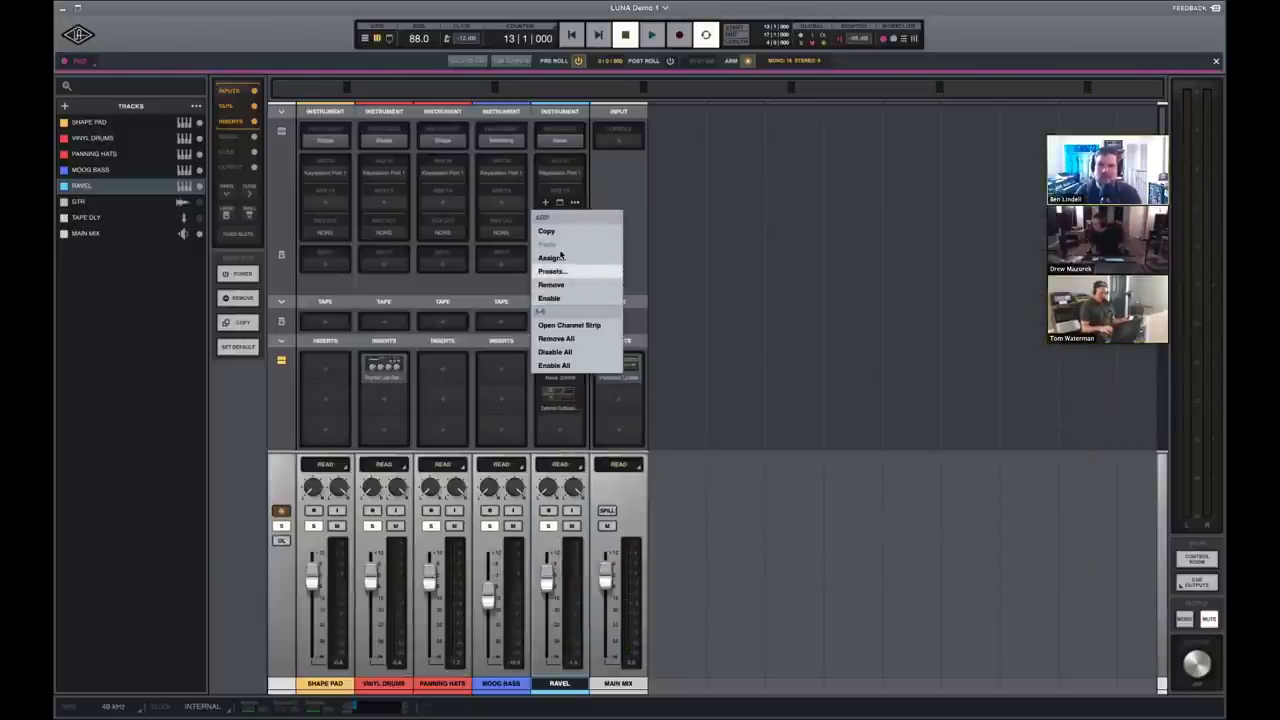
click(552, 258)
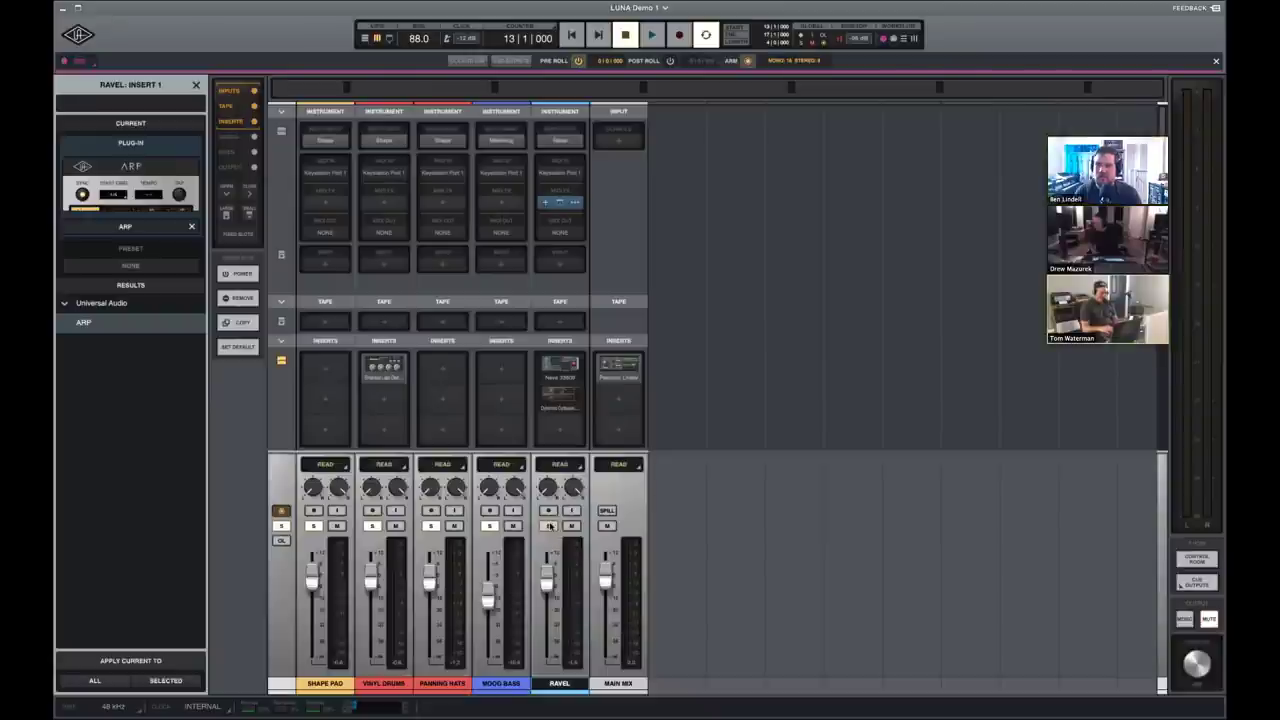
click(195, 86)
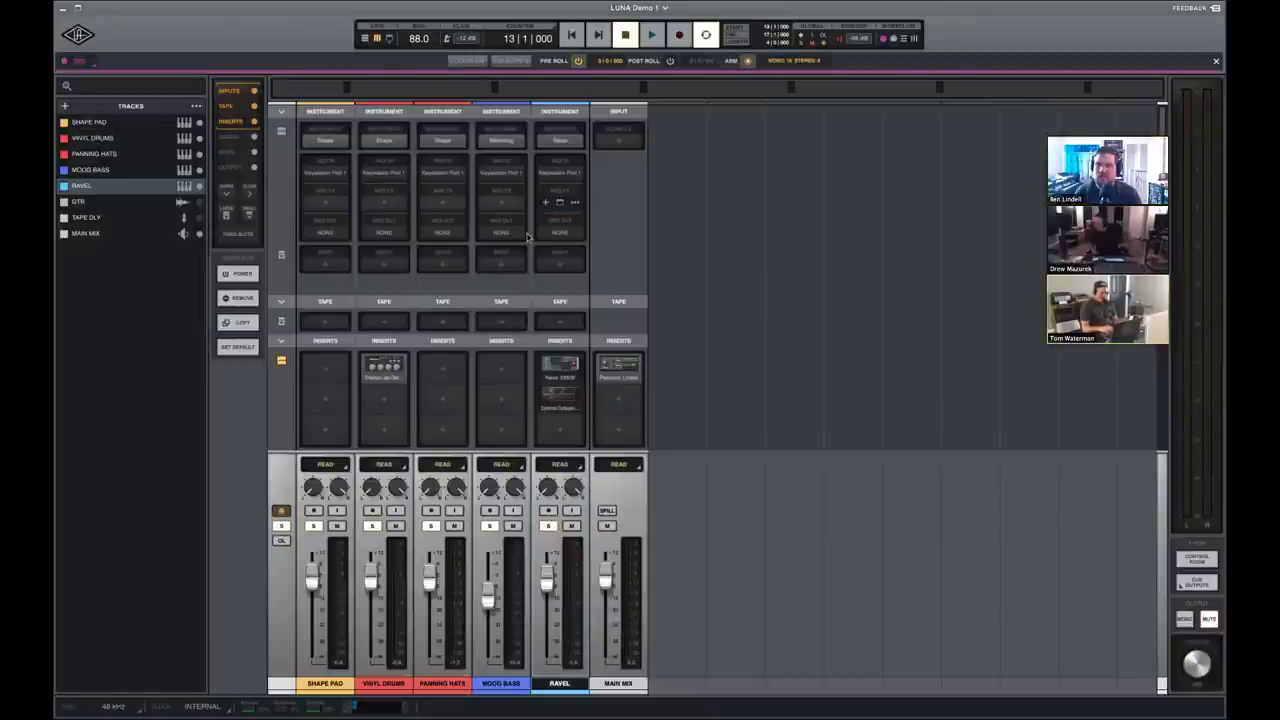
click(577, 204)
key(Escape)
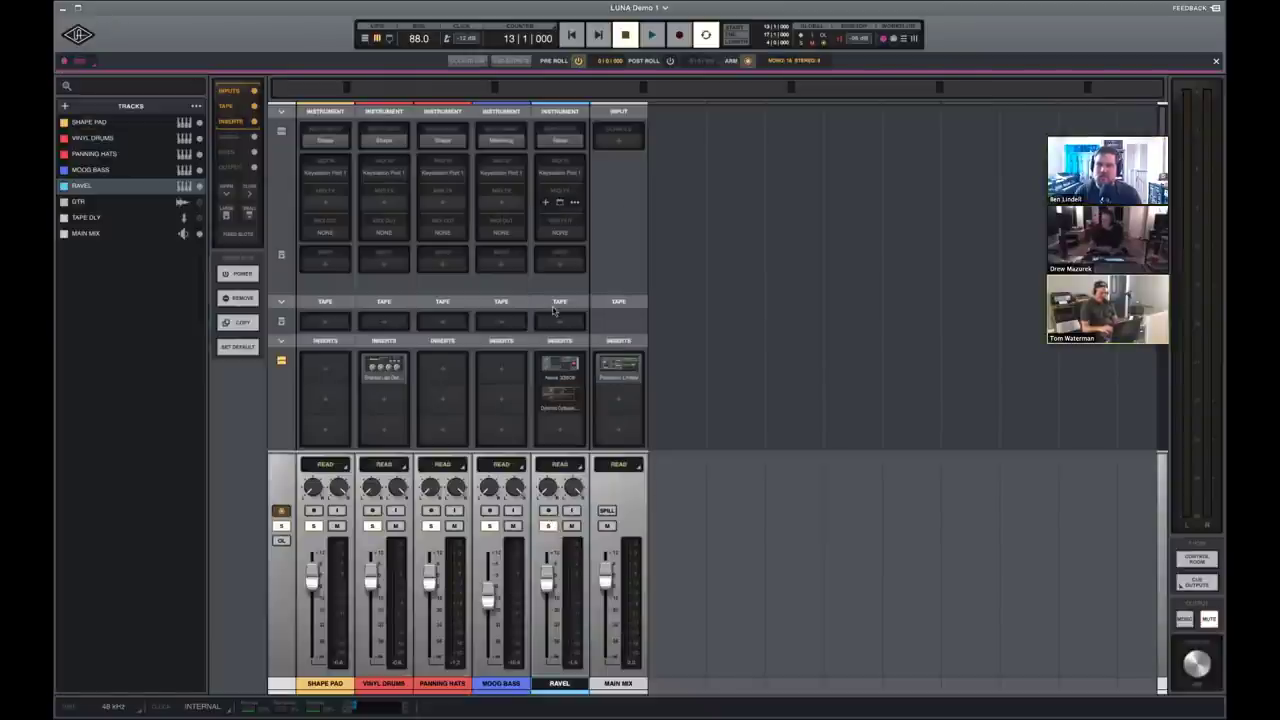
Solo only the Ravel track and loop its first clip from bar 13, showing the timeline during playback.
click(548, 526)
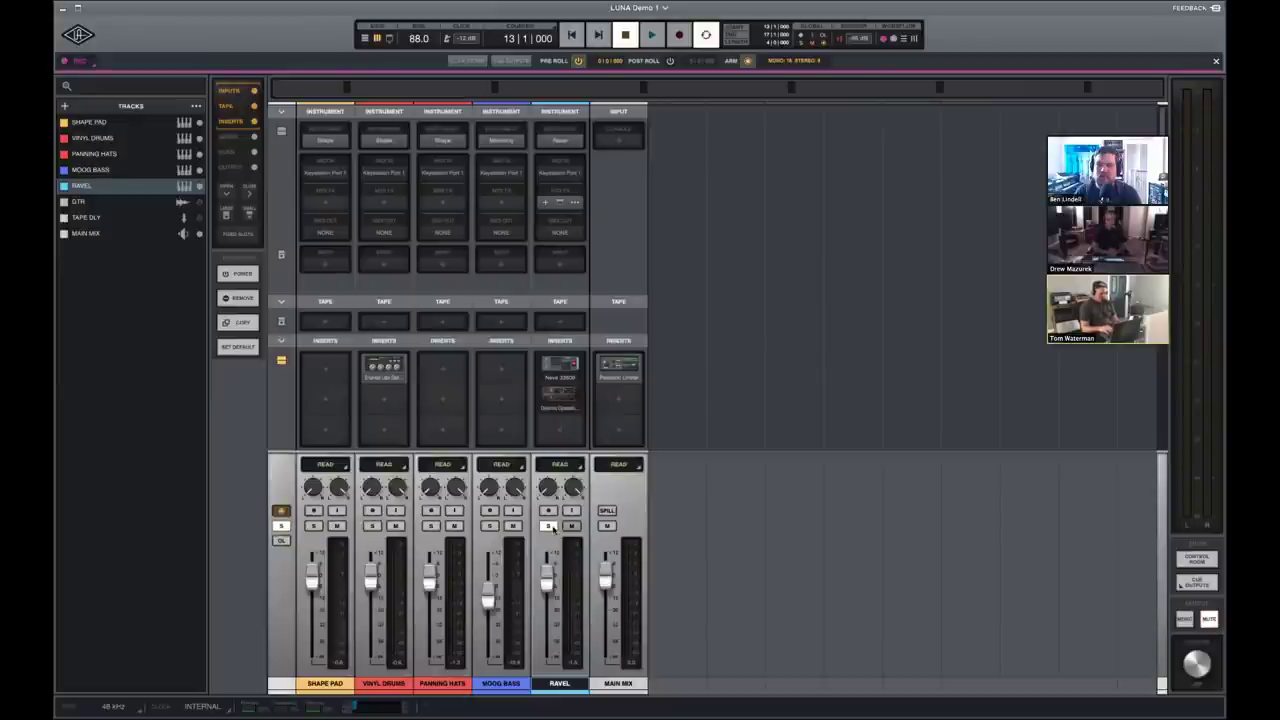
key(space)
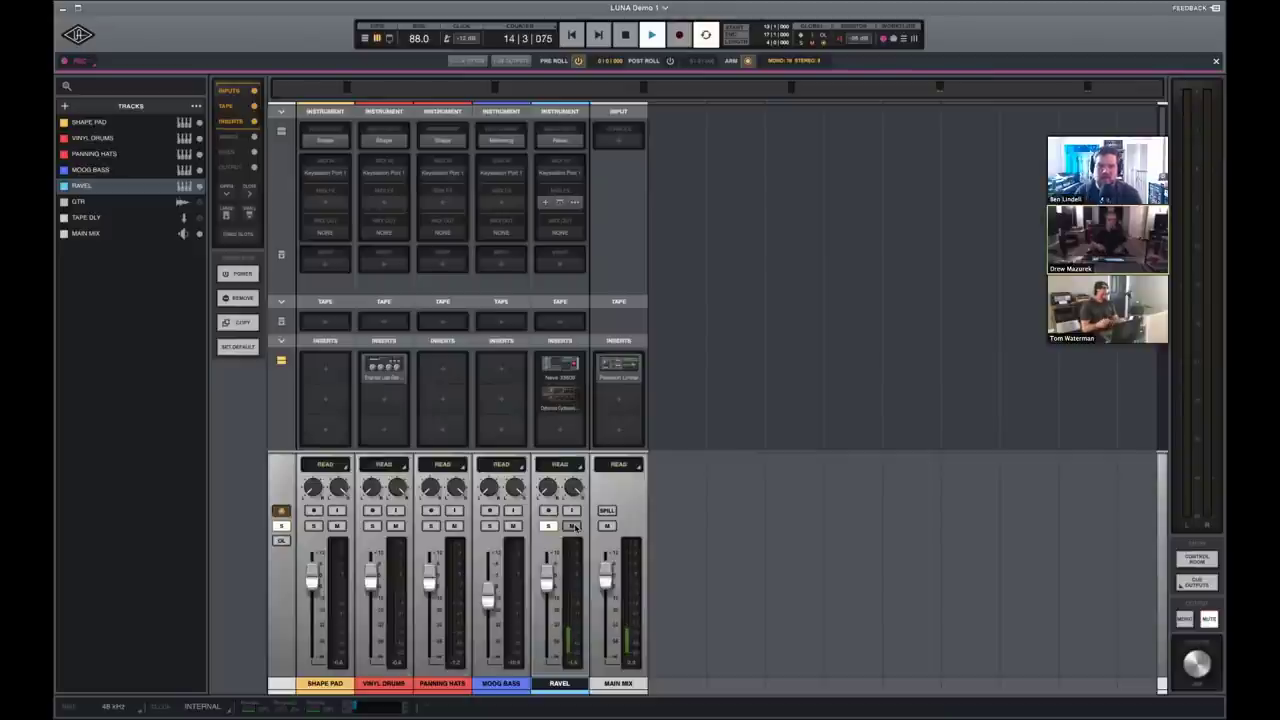
key(super+equal)
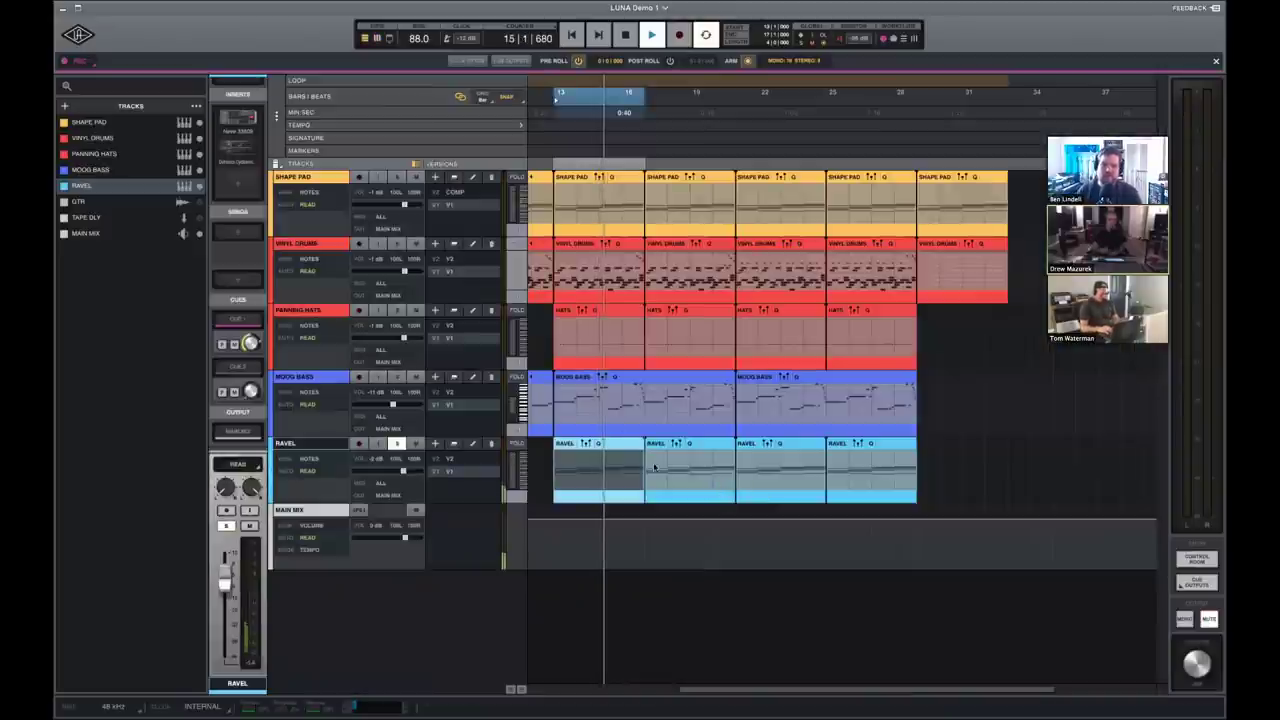
Select all notes in the first Ravel clip, transpose them down an octave and back up, and show all tracks again.
double_click(764, 488)
scroll(640, 360, down, 3)
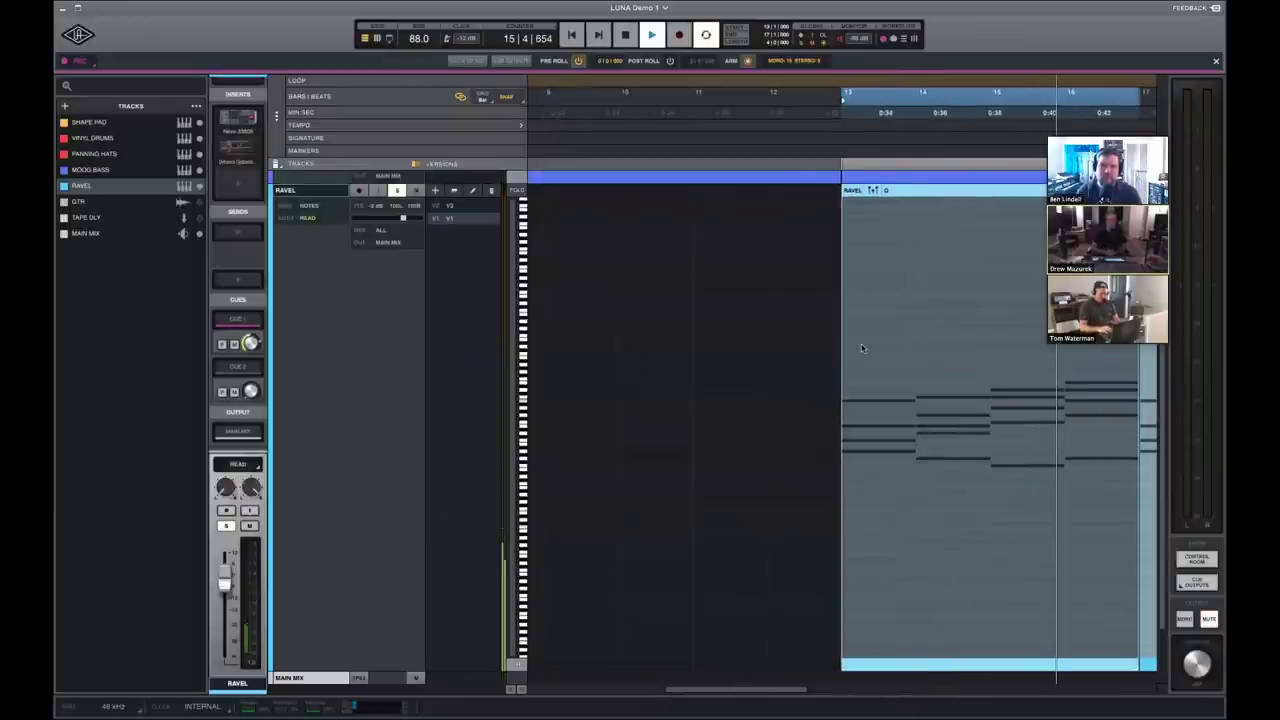
drag(642, 344, 874, 526)
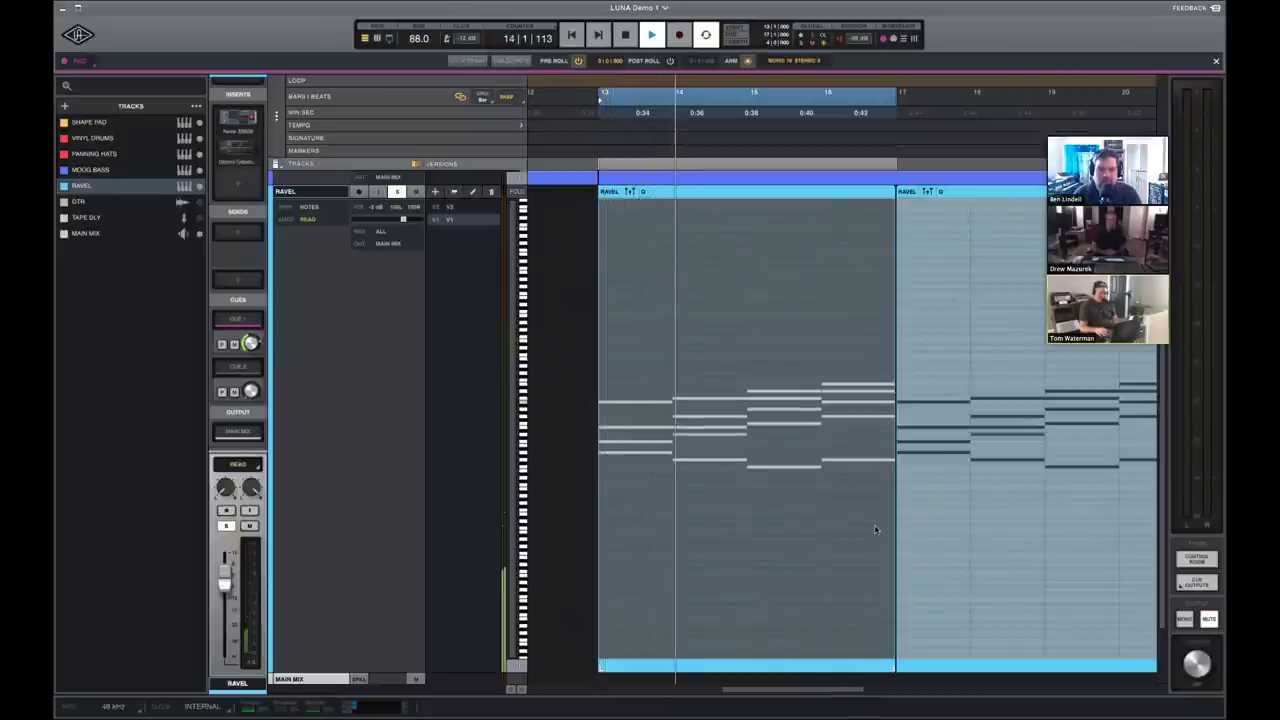
key(Down)
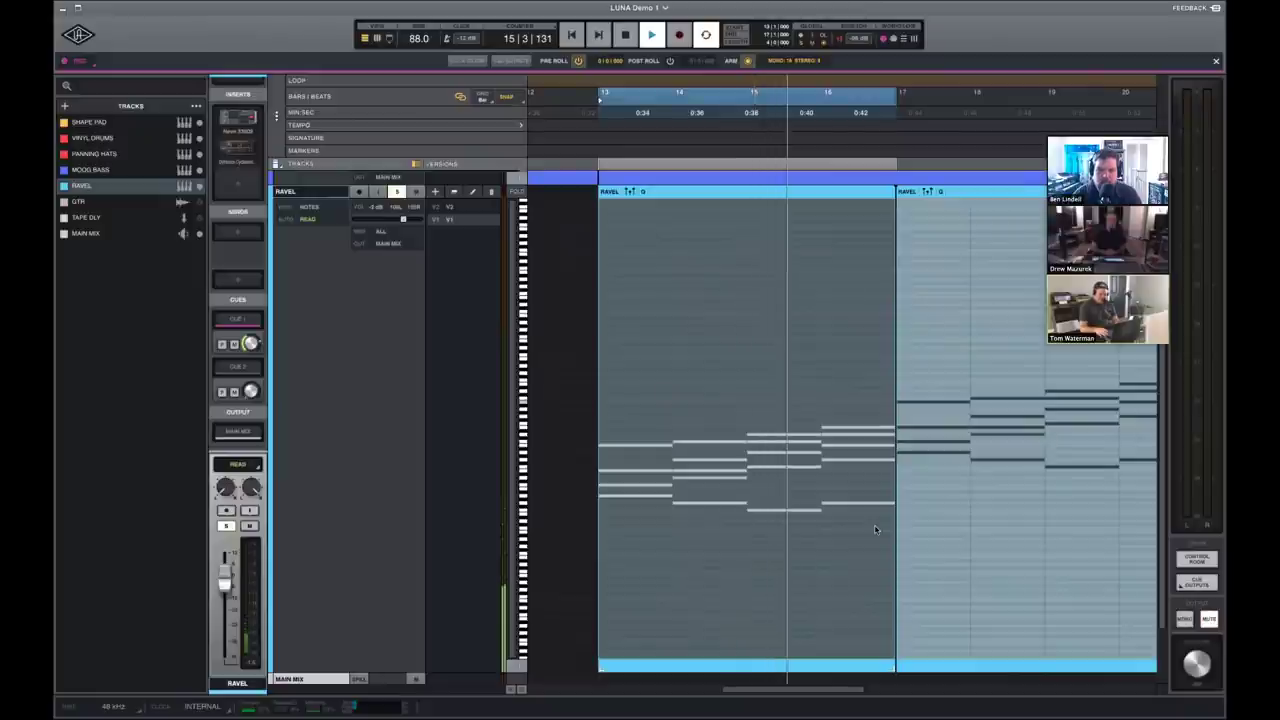
key(Up)
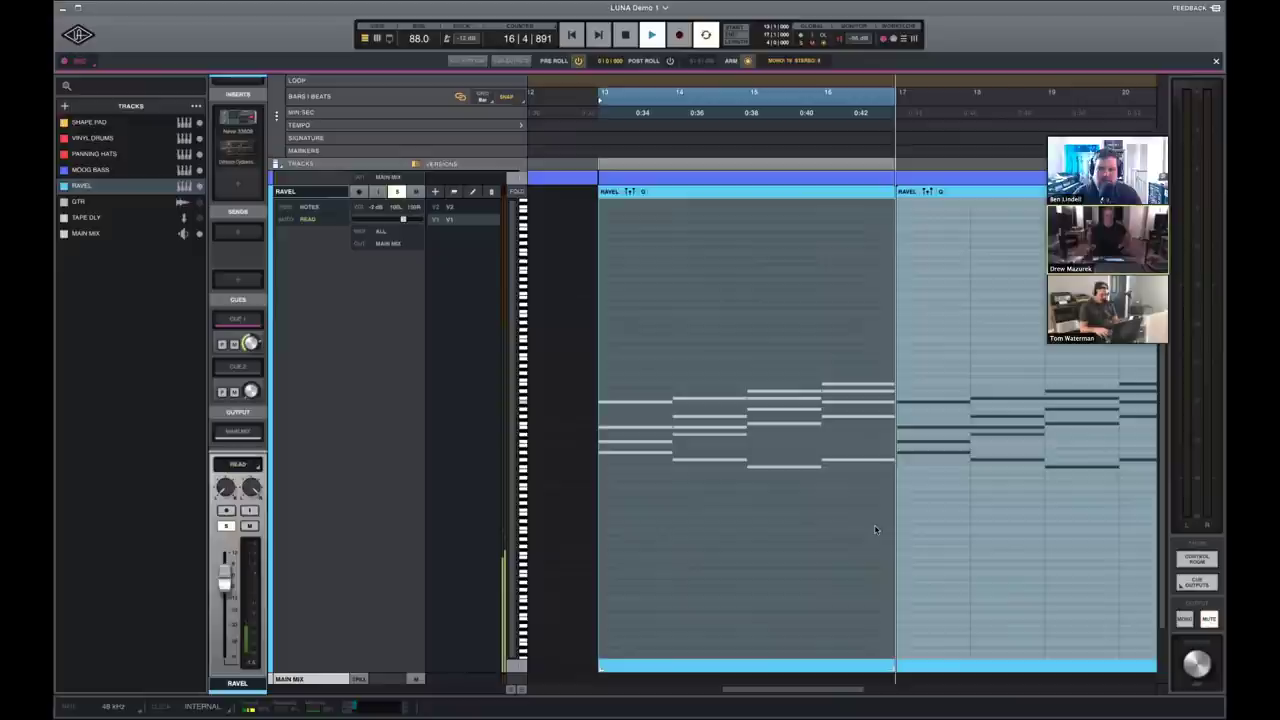
key(e)
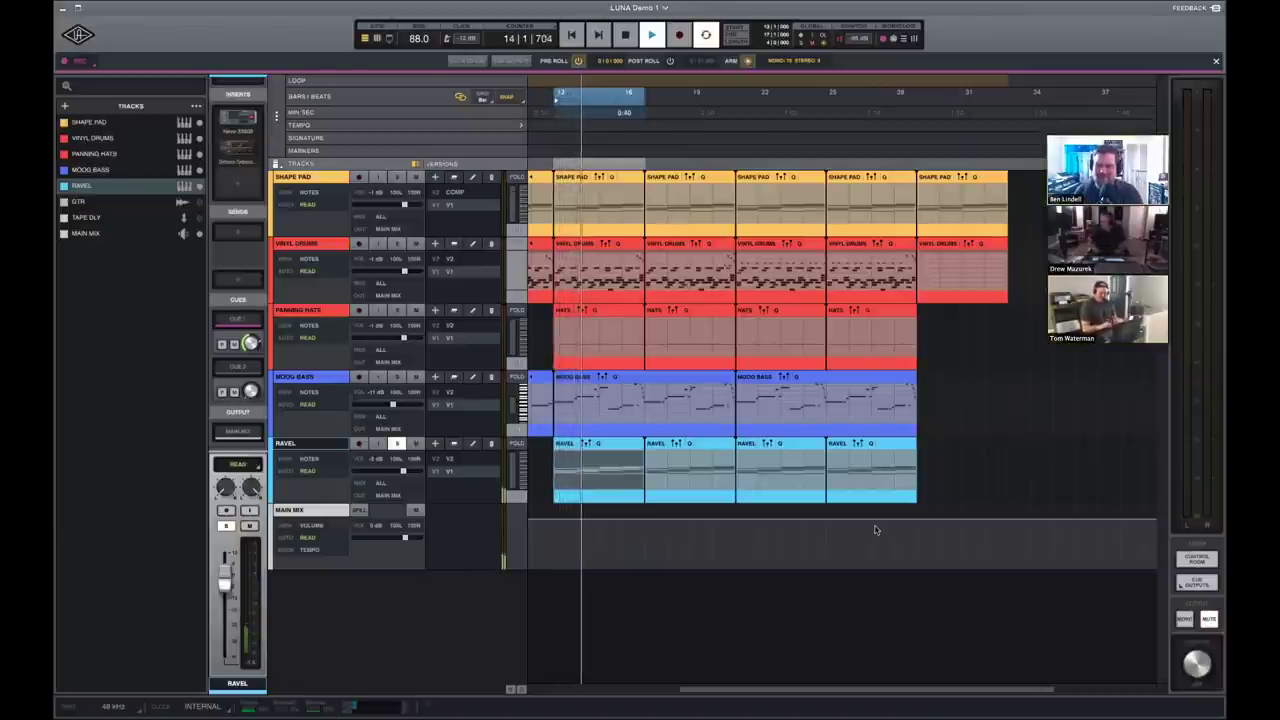
Enable the Neve 33609 insert on the Ravel track in the mixer during playback, and open its window.
key(super+equal)
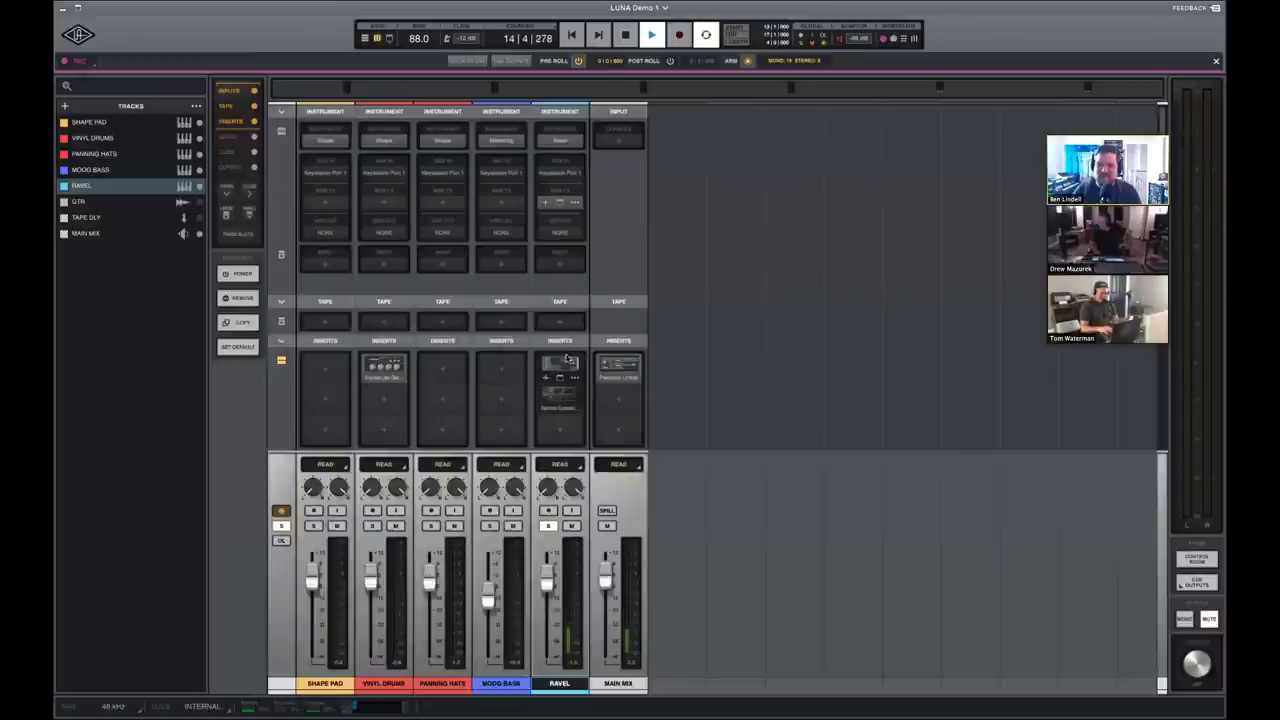
click(574, 377)
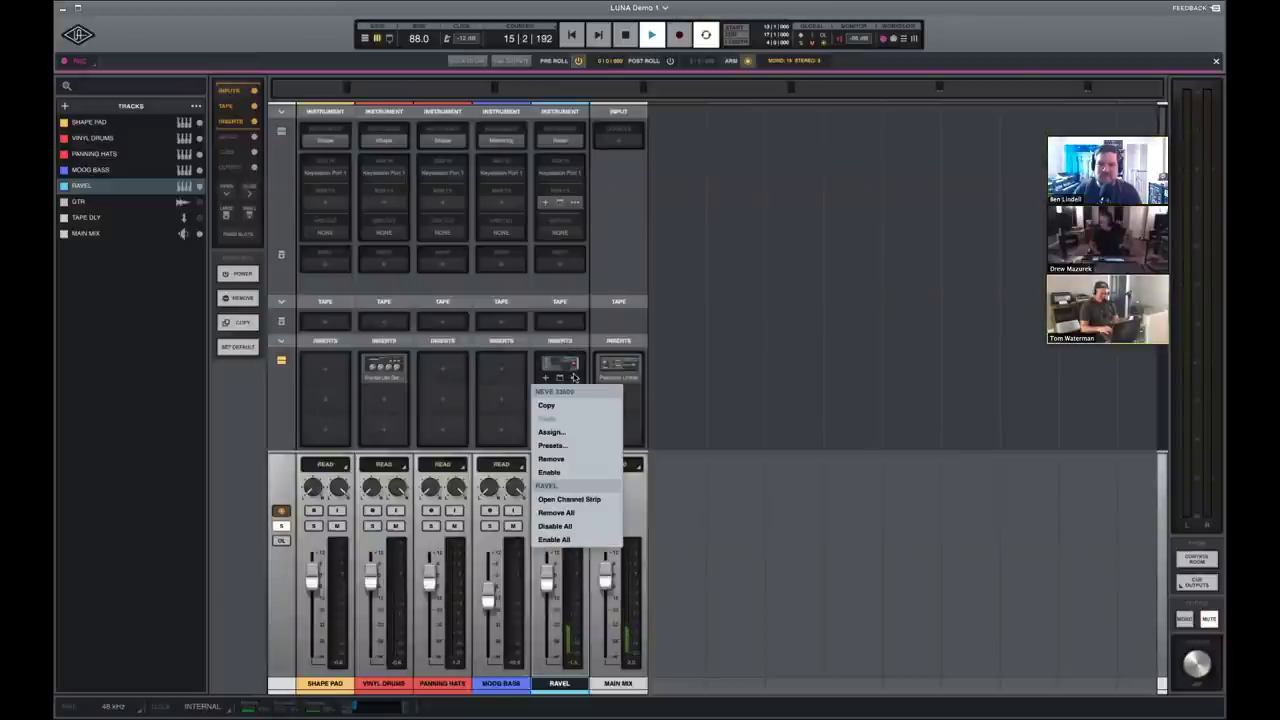
click(566, 472)
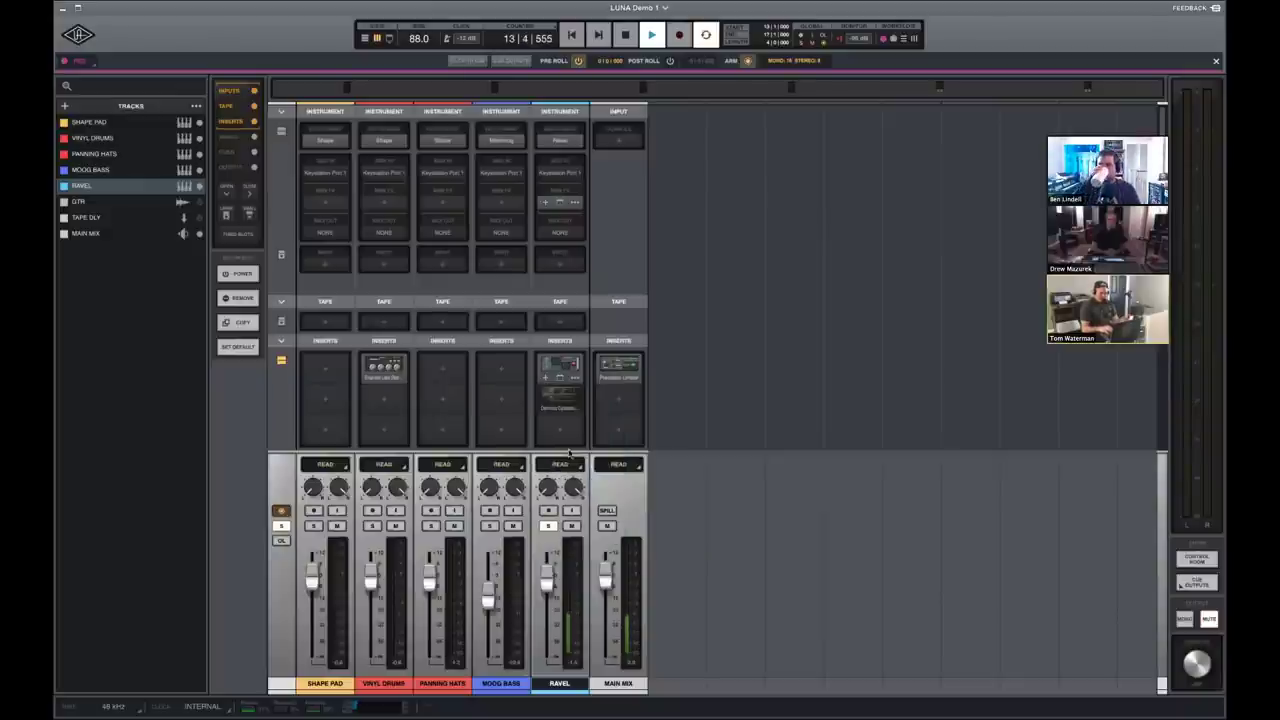
click(560, 378)
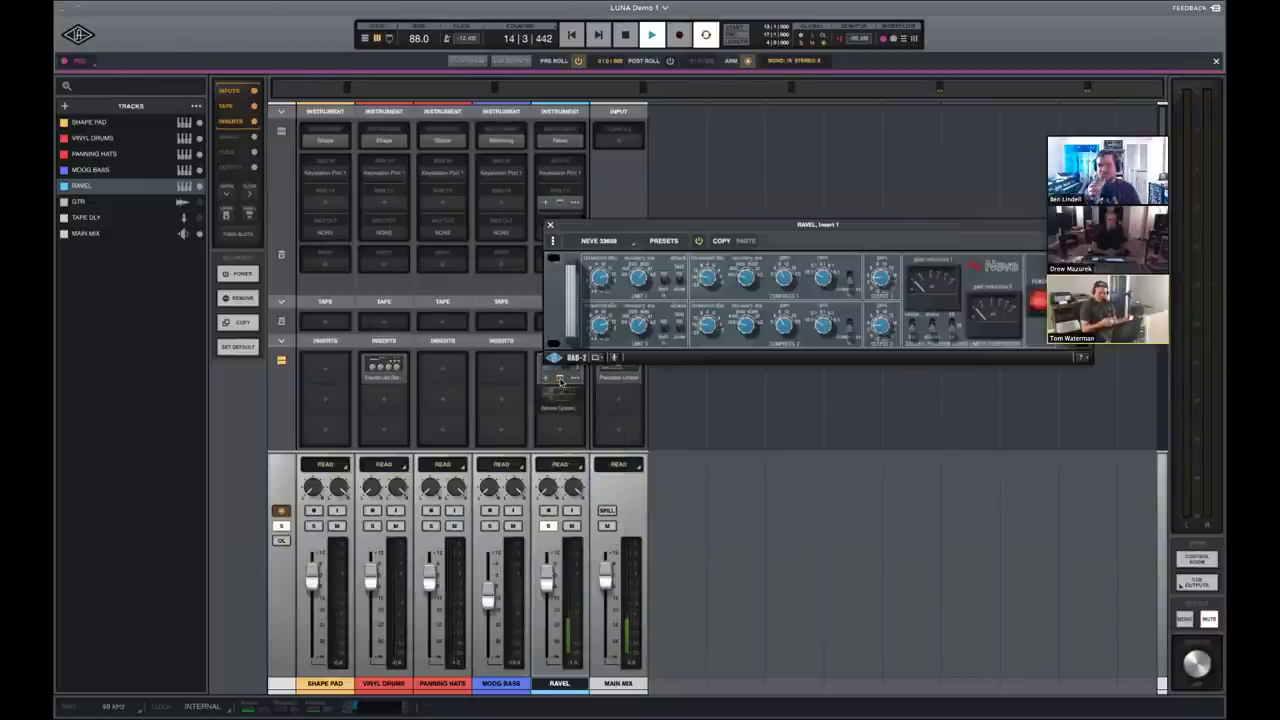
Switch on the Ravel track's Cyclosonic Panner, close both insert windows, and stop playback, returning to the timeline.
click(557, 410)
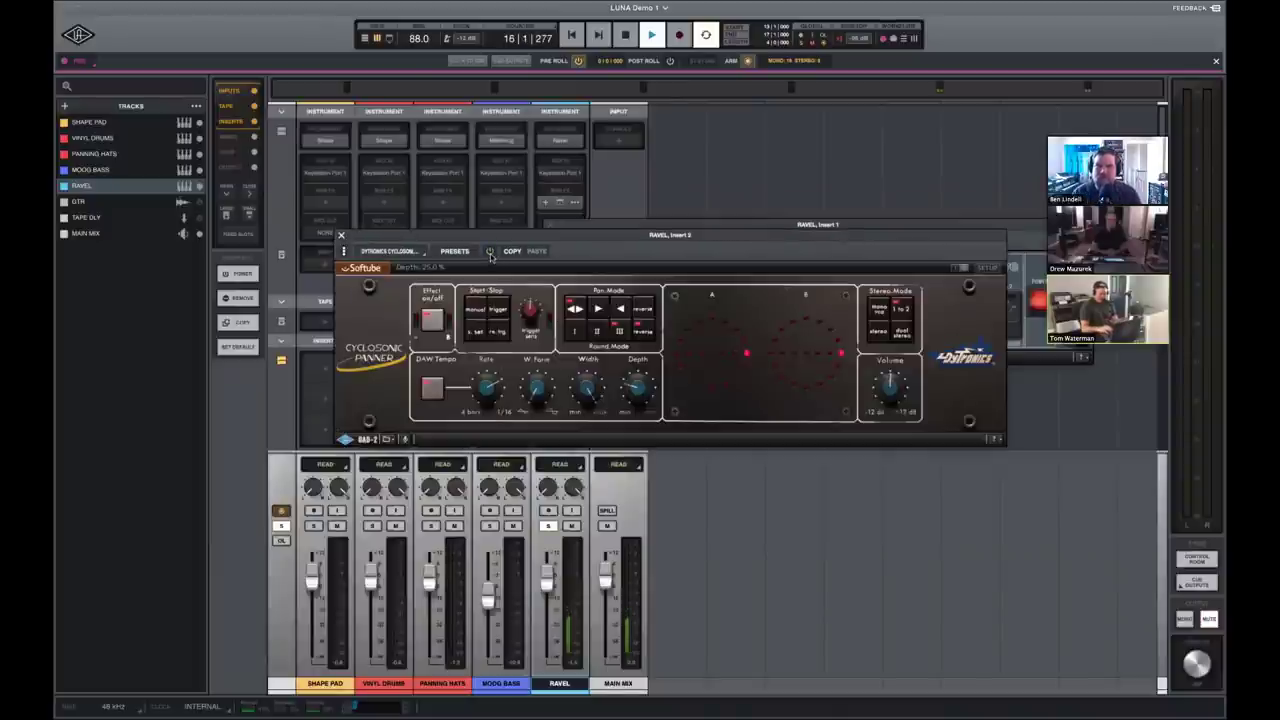
click(341, 236)
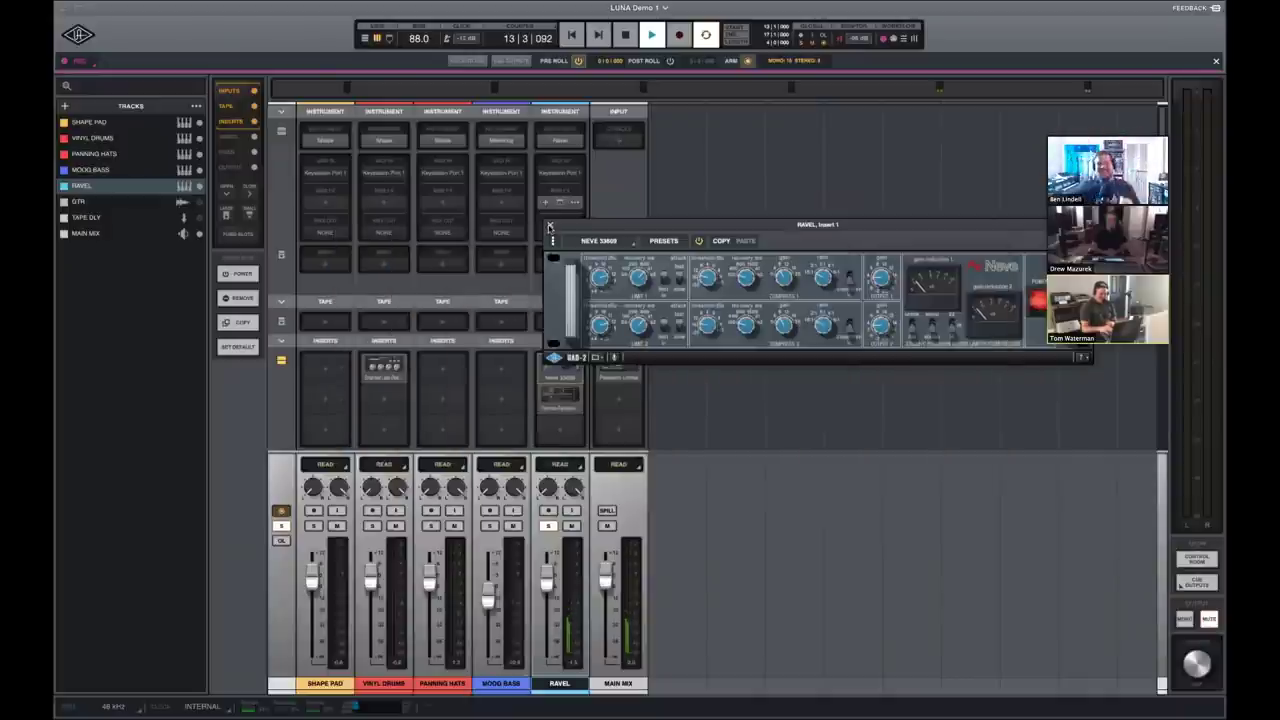
click(549, 227)
key(space)
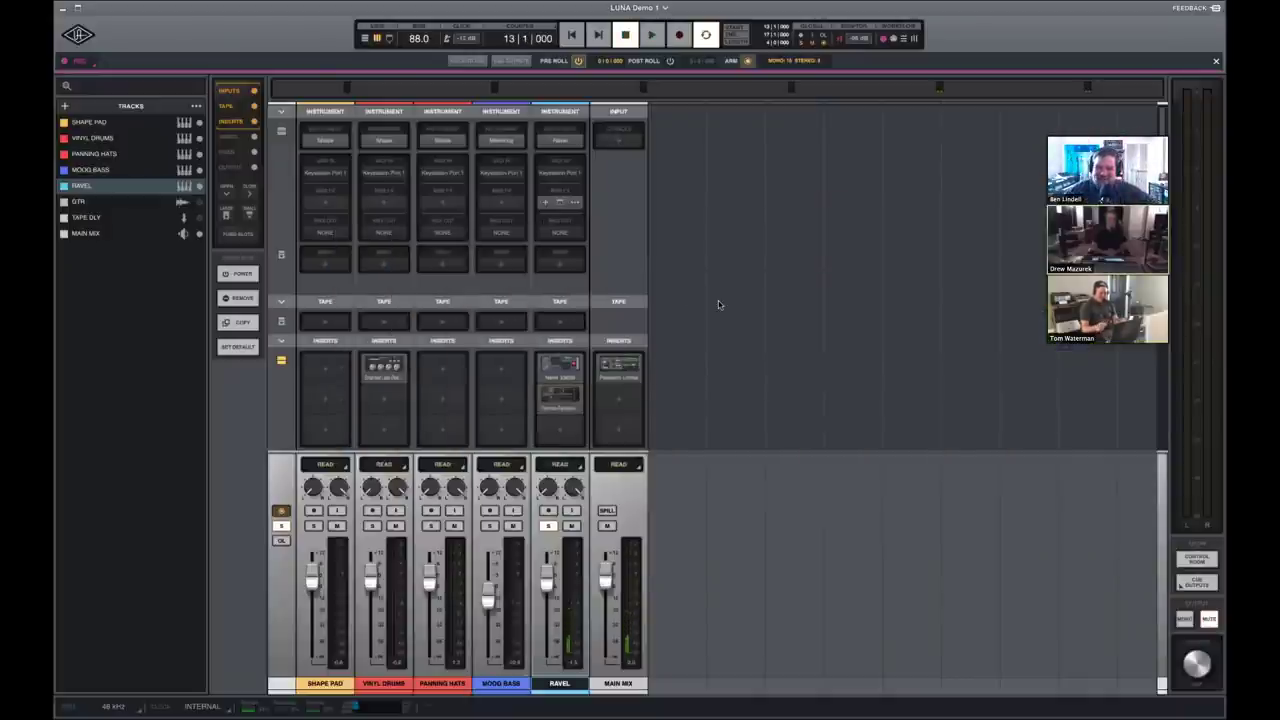
key(super+equal)
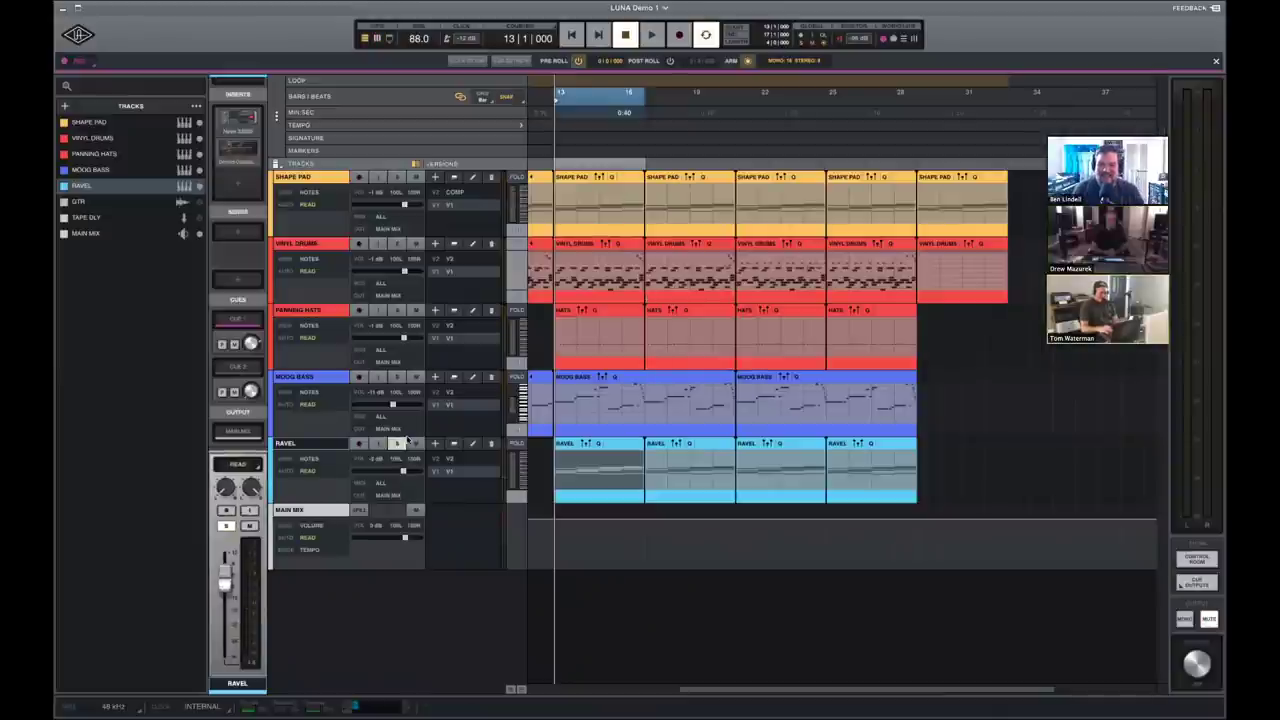
Play the full arrangement from bar 11 with Ravel unsoloed, showing all clips in the timeline, and stop playback.
scroll(633, 445, left, 2)
scroll(633, 445, left, 3)
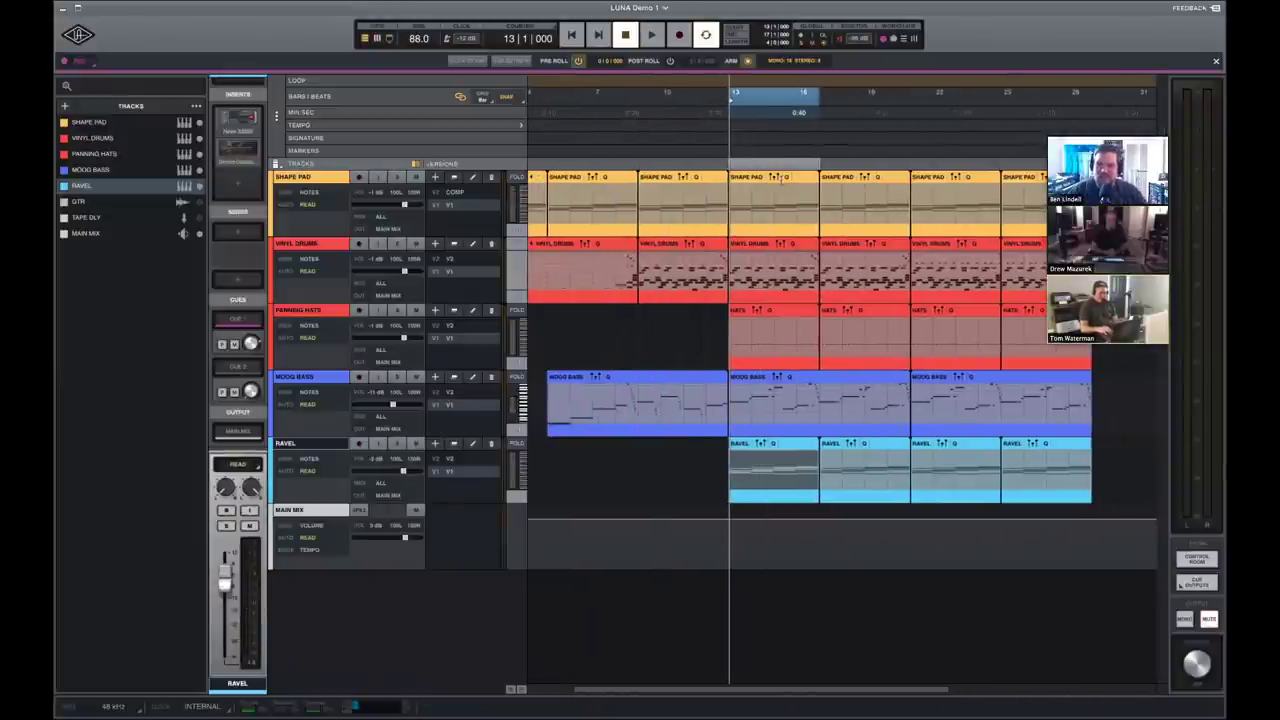
click(683, 104)
key(space)
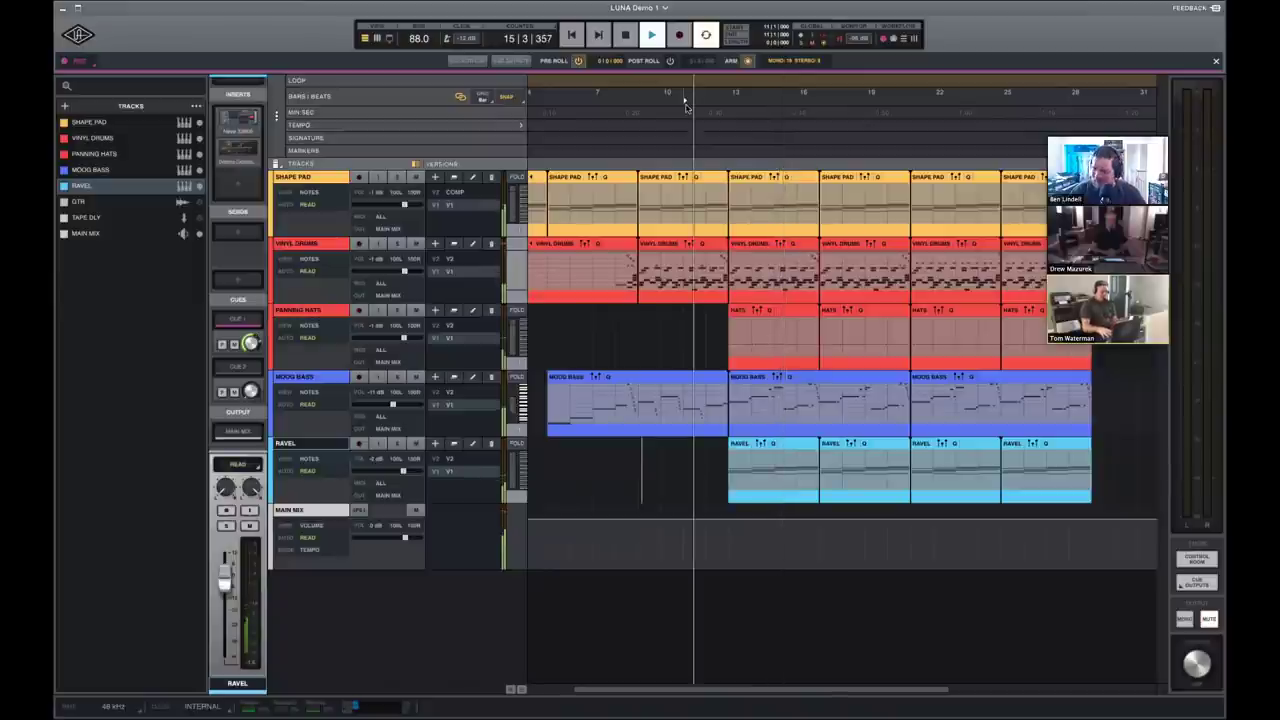
scroll(685, 106, down, 2)
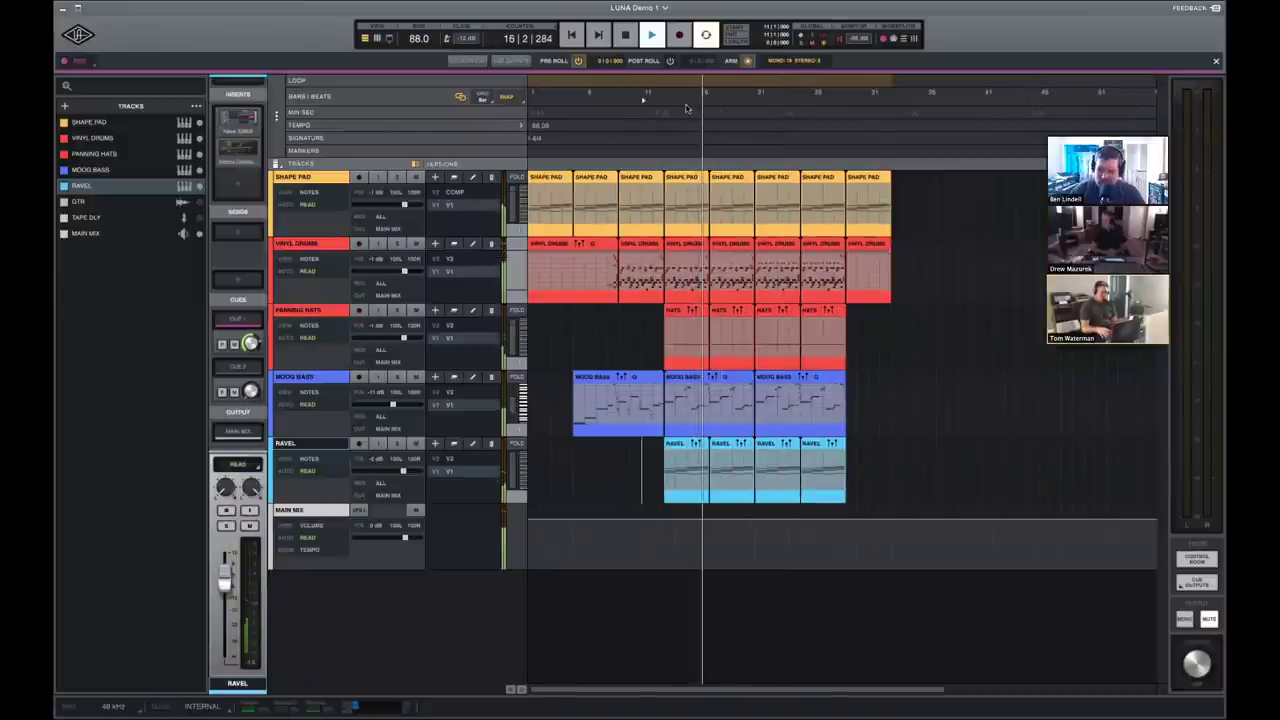
key(space)
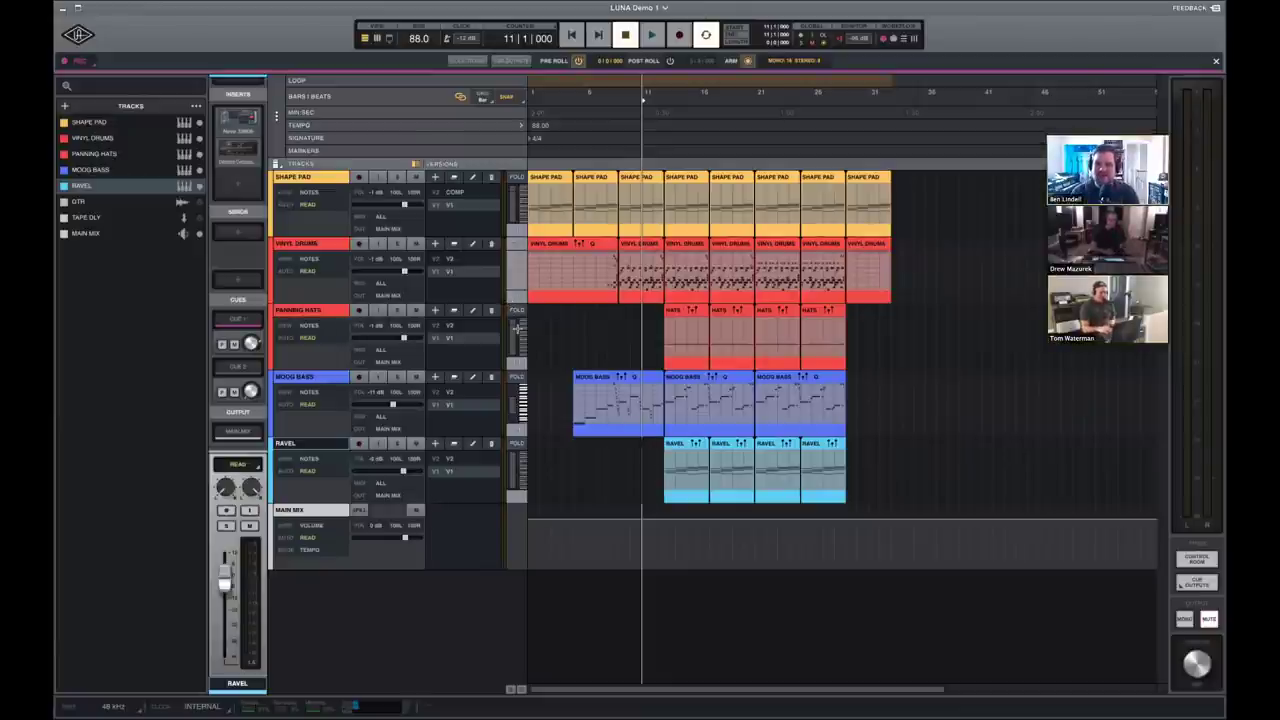
Focus the Shape Pad clip at bar 5 for note editing and select the top note of its first chord.
key(minus)
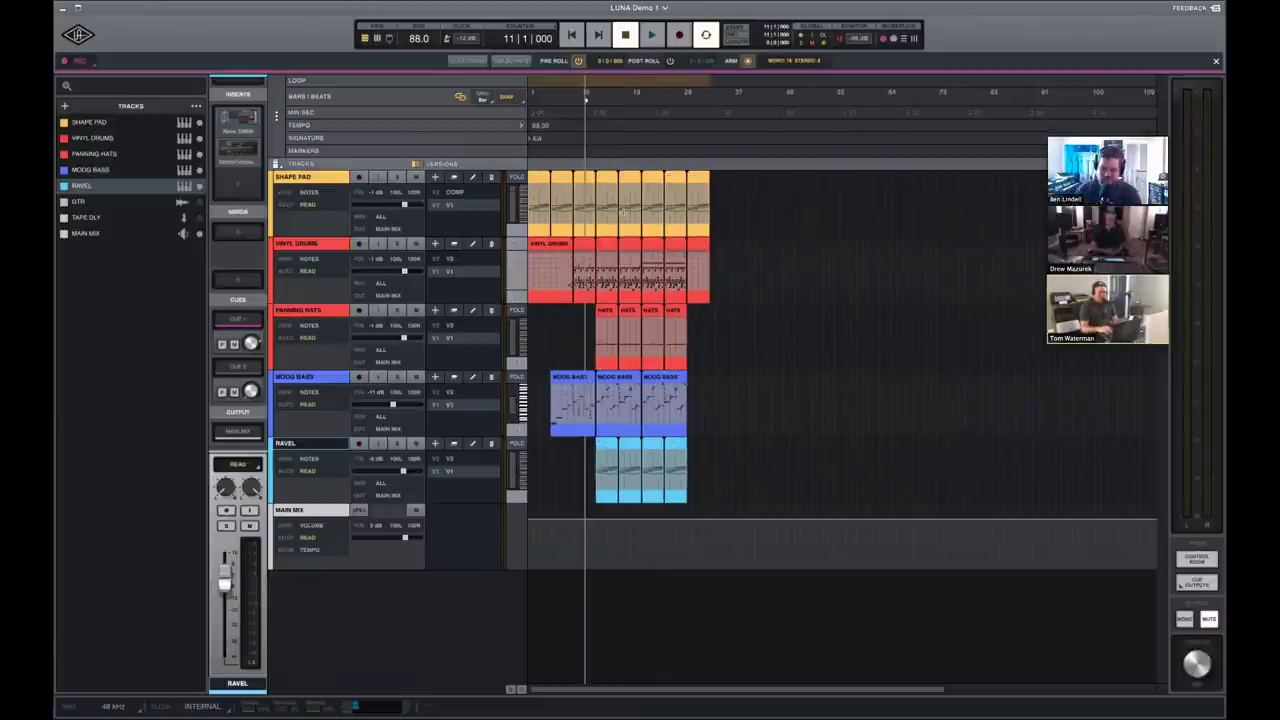
click(561, 180)
double_click(563, 180)
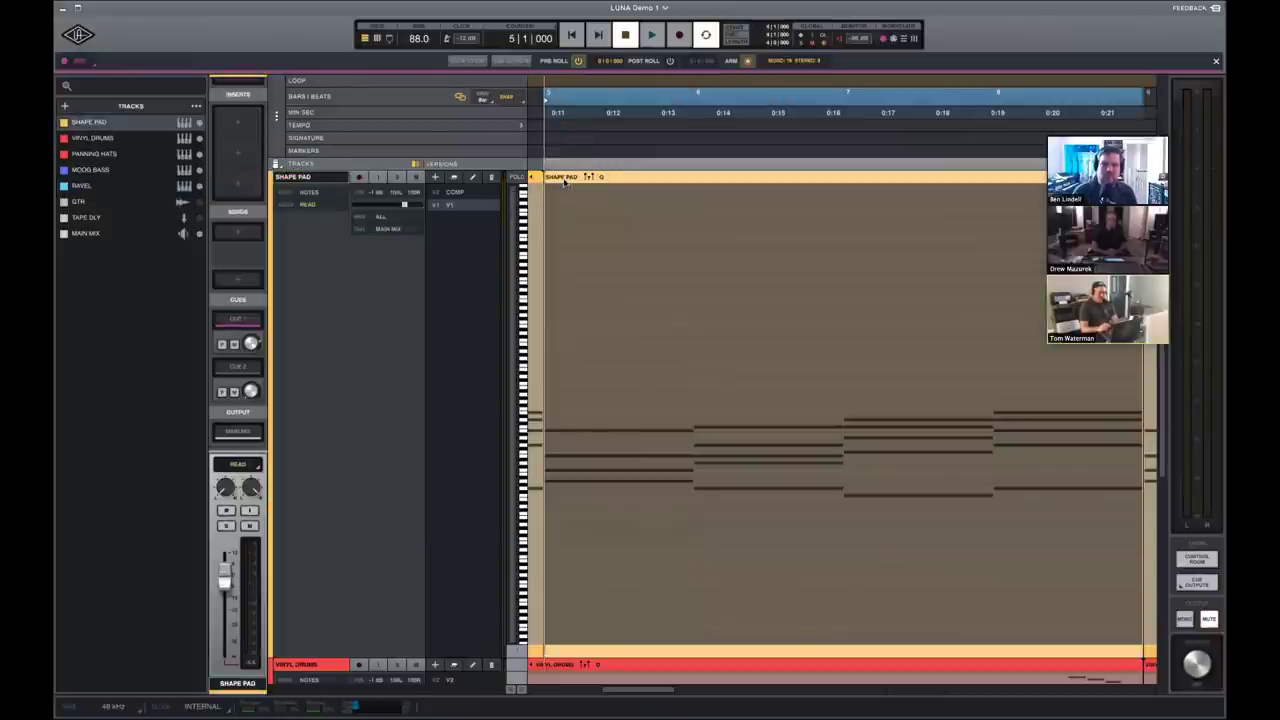
click(614, 432)
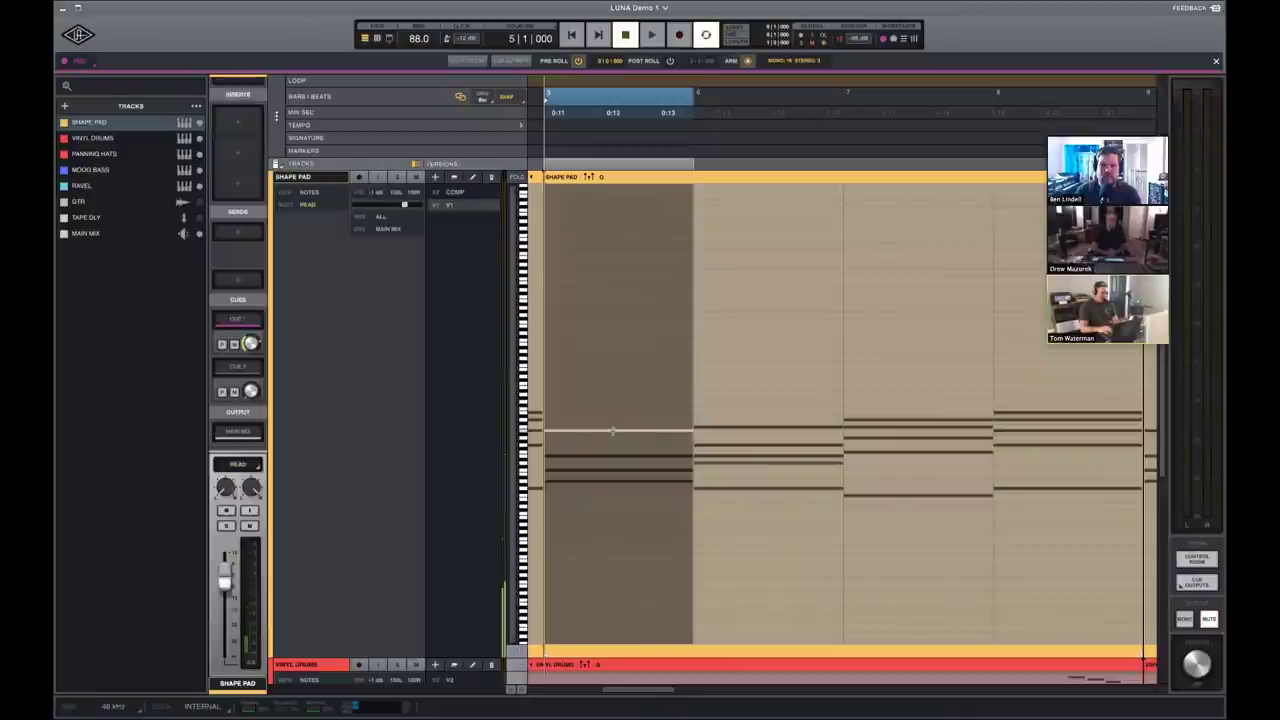
drag(631, 433, 631, 429)
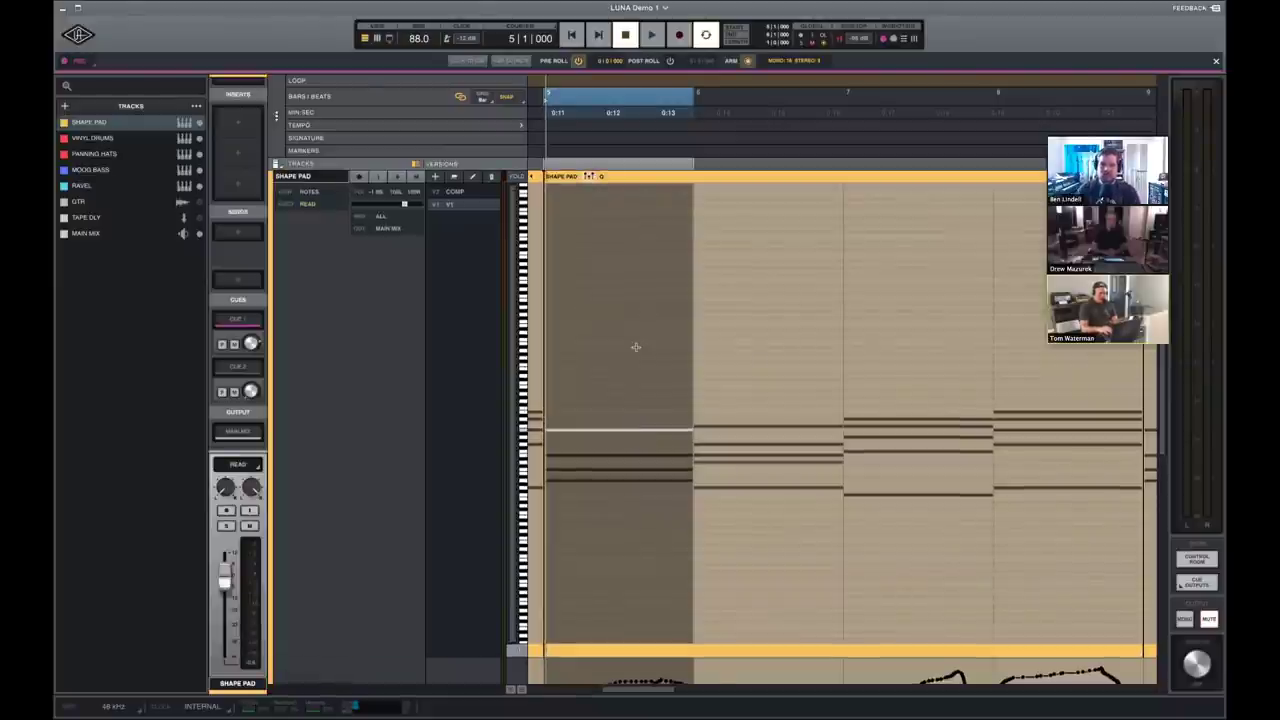
Set the Shape Pad track's controller lane to show Velocity.
scroll(635, 347, down, 2)
click(313, 613)
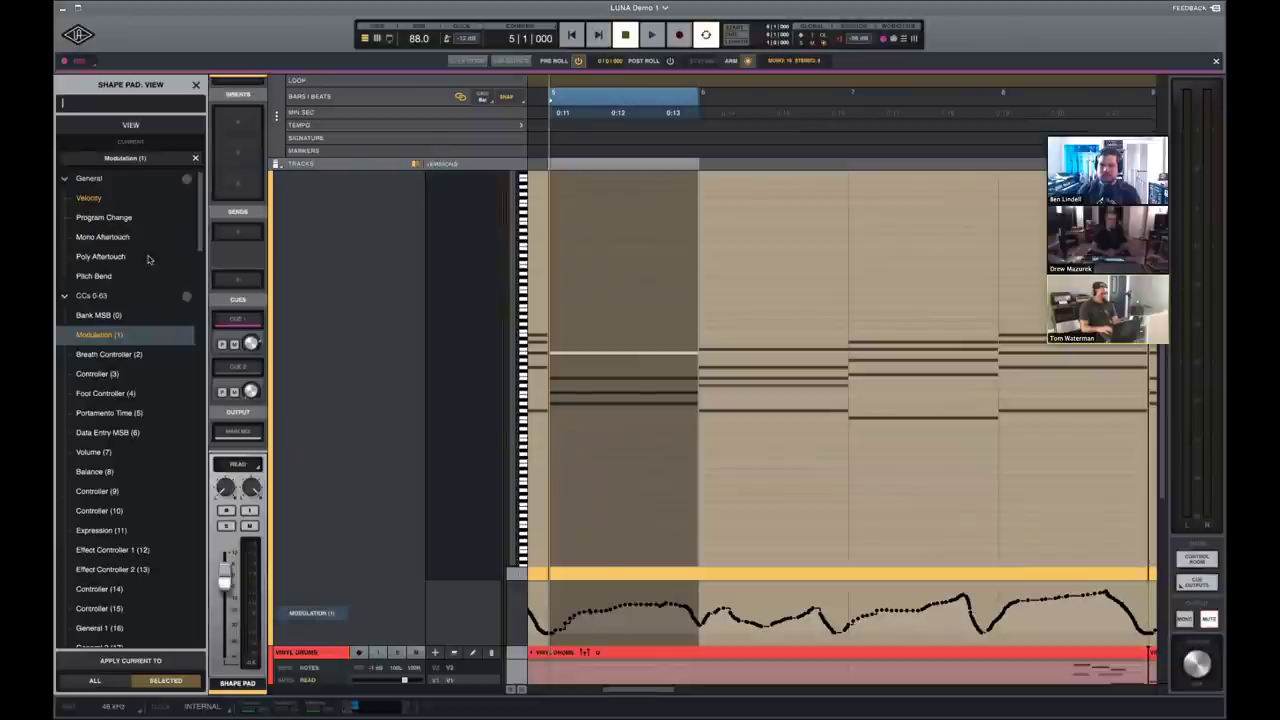
click(88, 199)
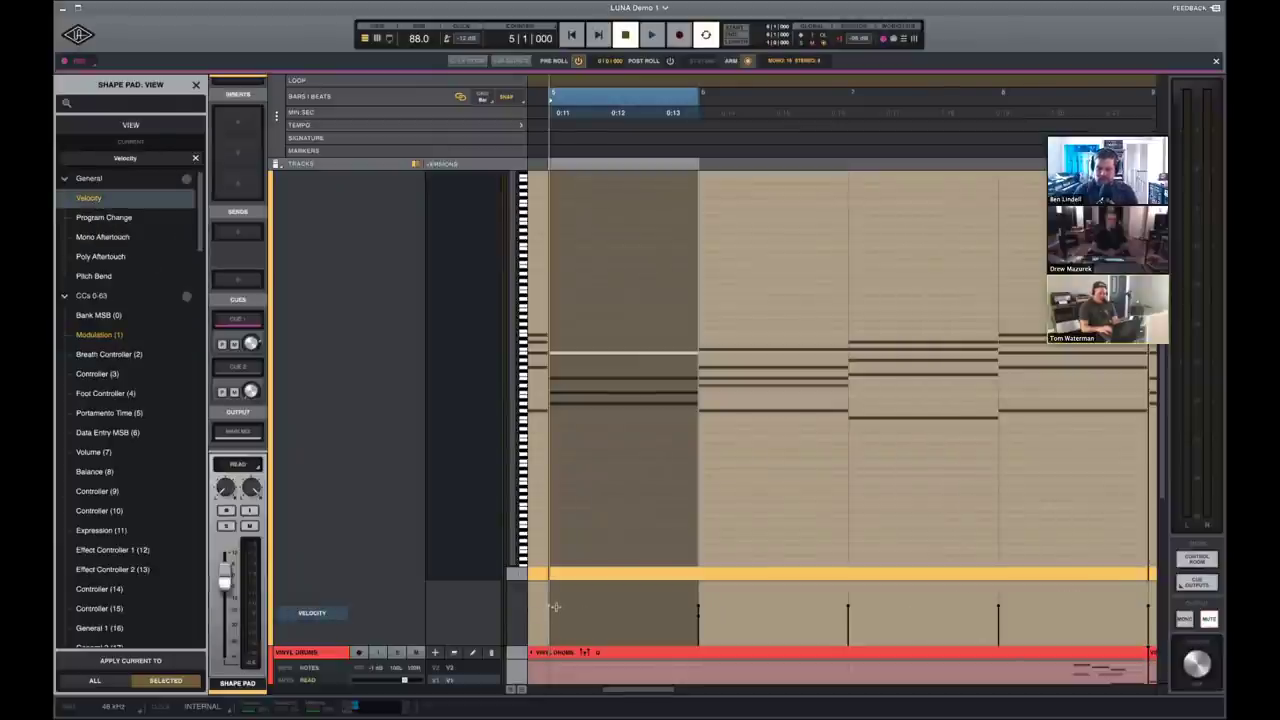
Adjust the velocity of the top note in the bar 5 chord, and add the note below it to the selection.
scroll(550, 608, up, 2)
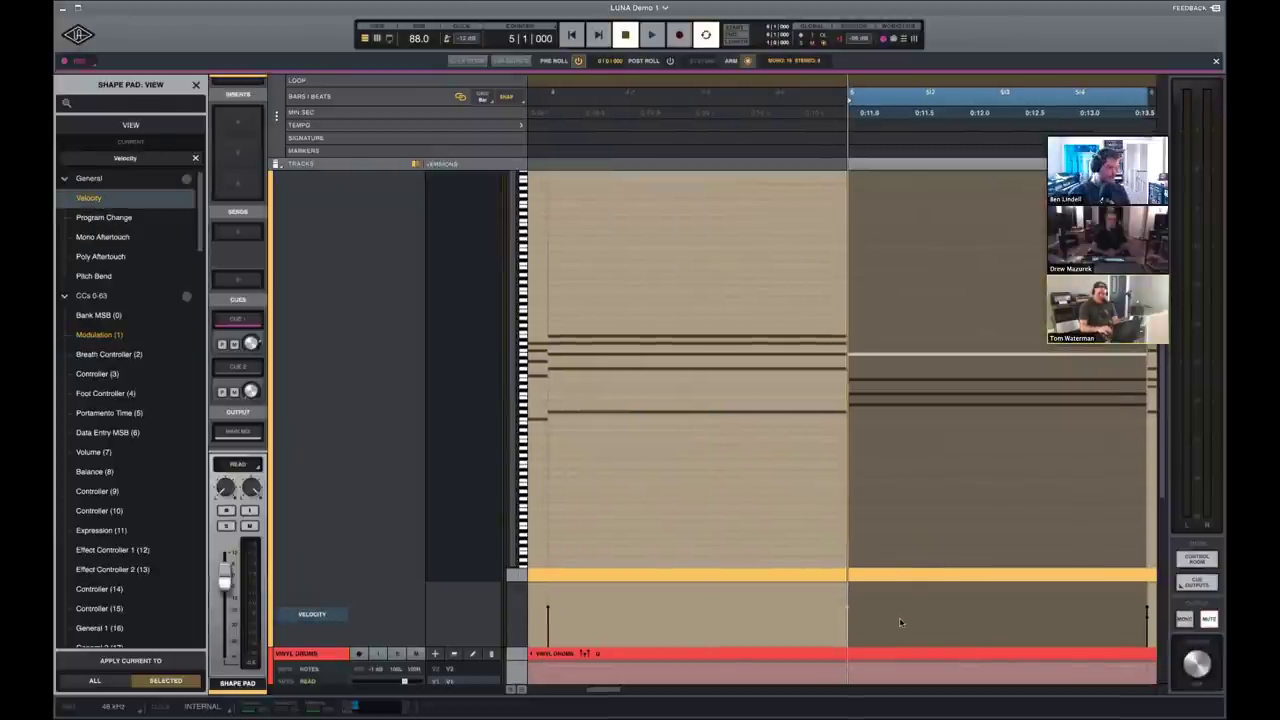
click(901, 165)
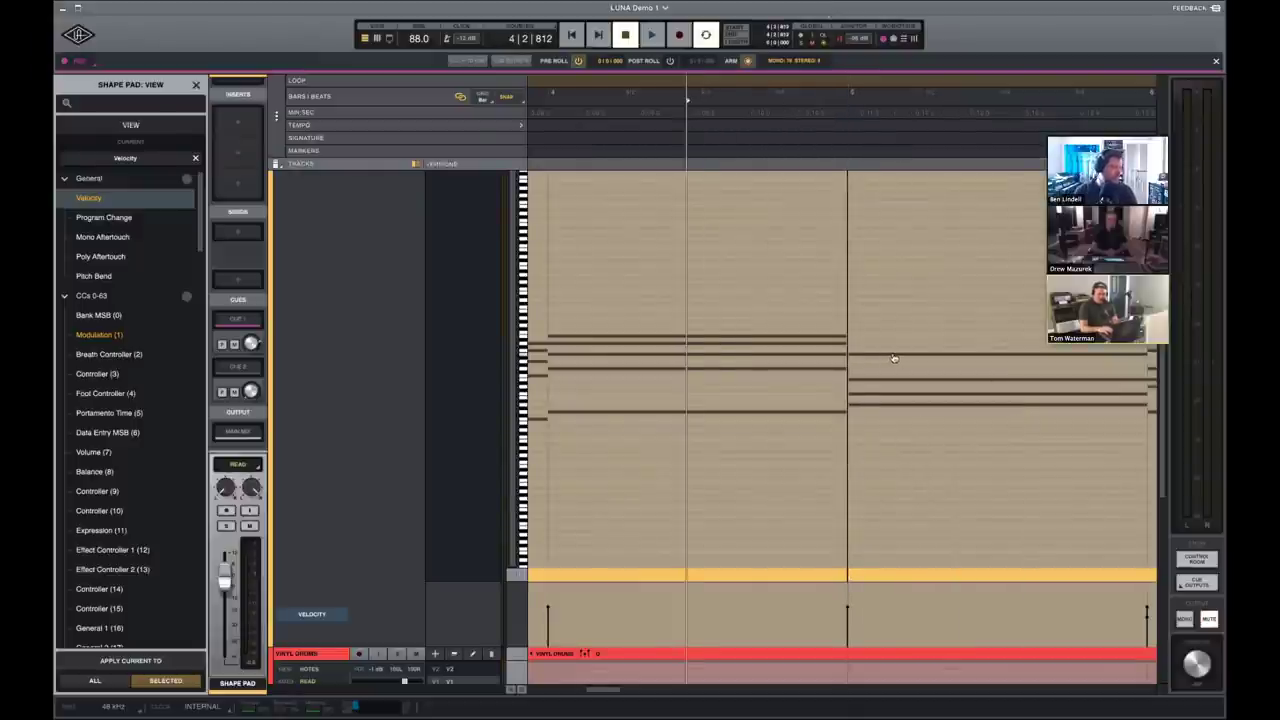
click(893, 358)
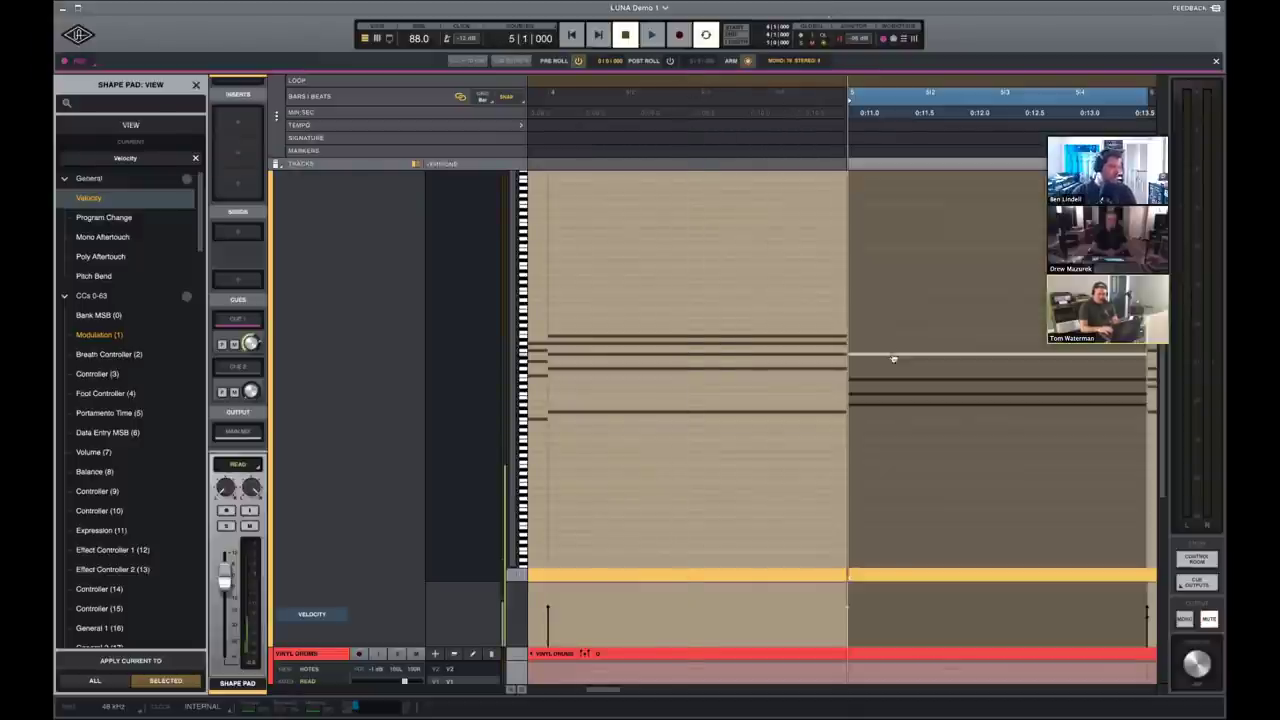
click(712, 126)
click(930, 358)
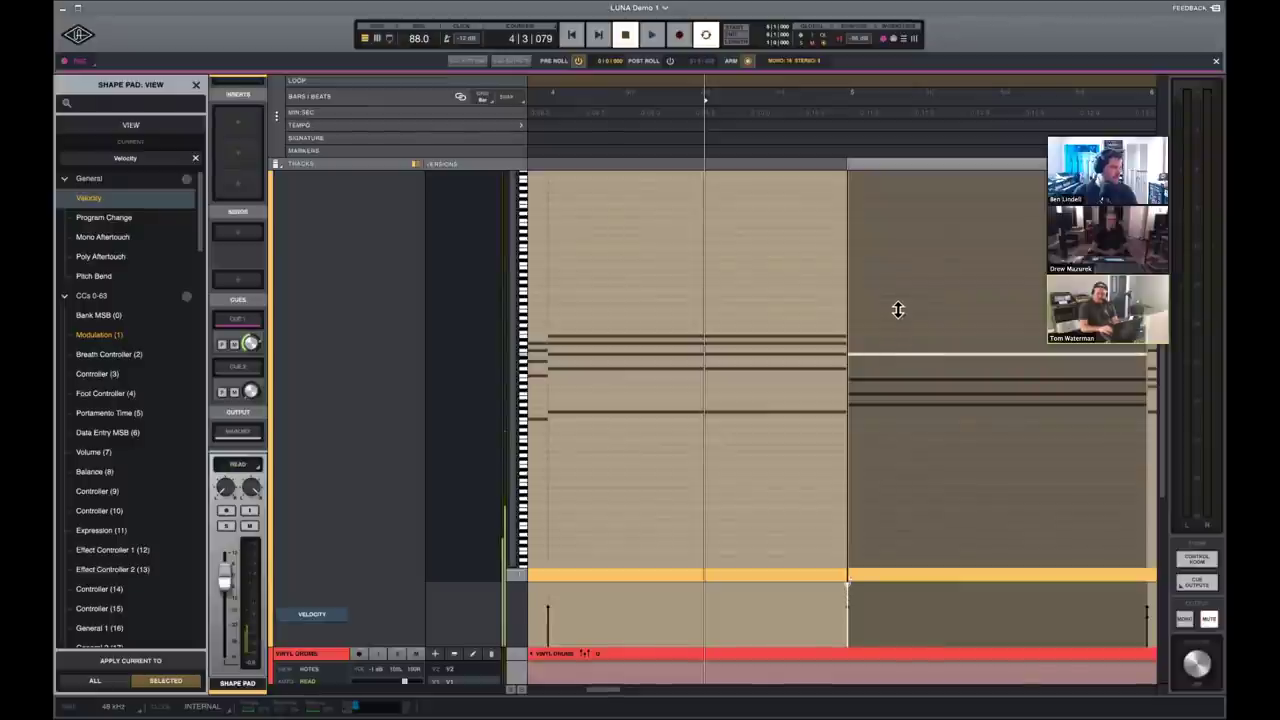
click(894, 381)
scroll(860, 365, up, 2)
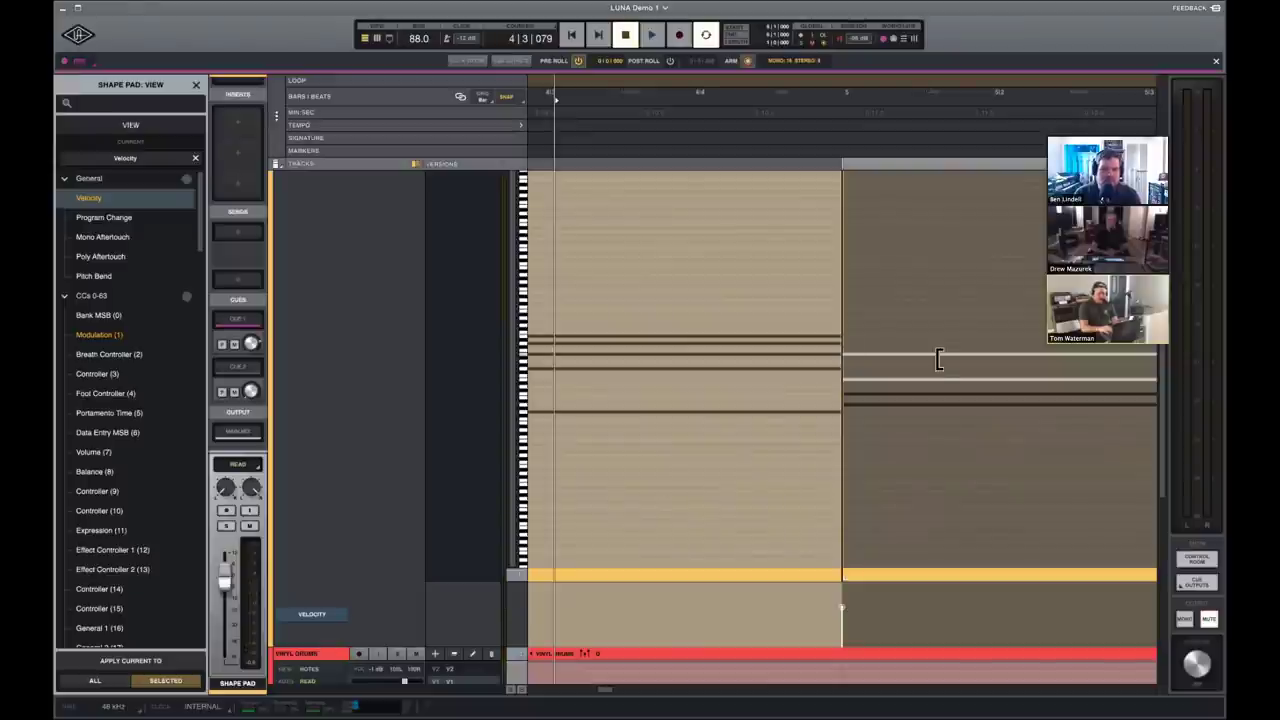
drag(1017, 360, 851, 365)
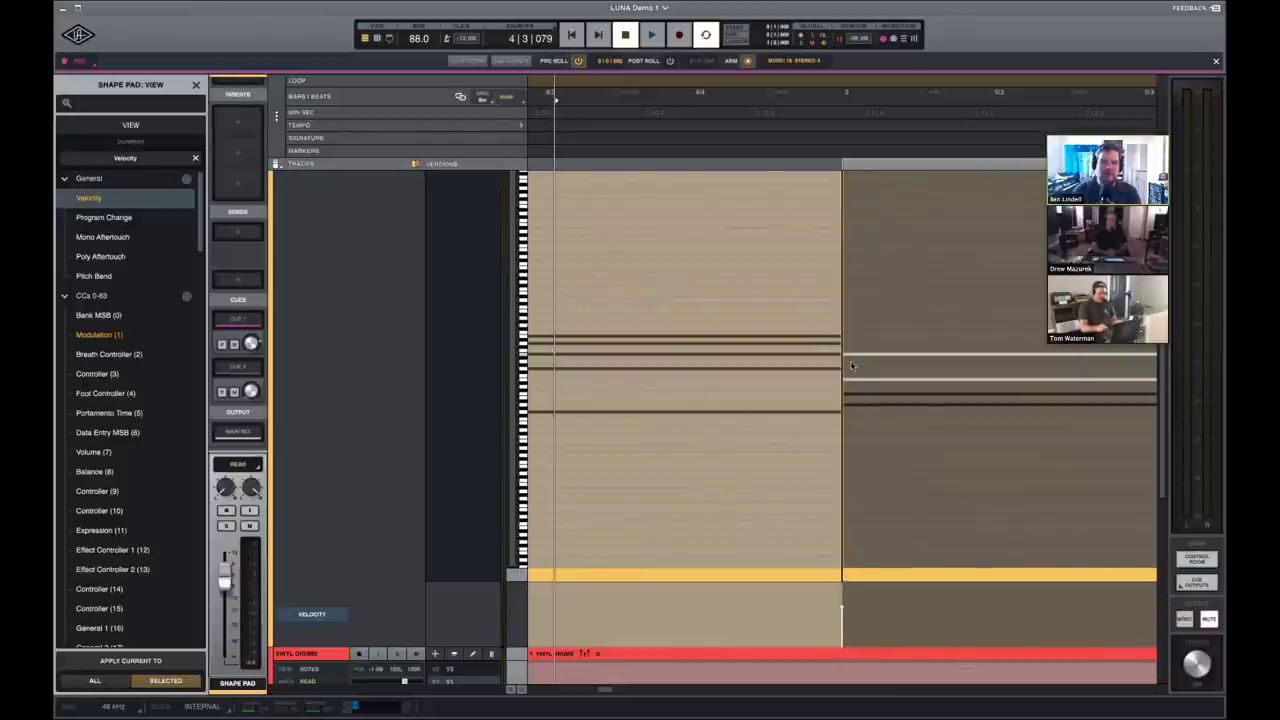
Show all tracks again with the Shape Pad velocity lane hidden, and select the Shape Pad clip at bar 5.
scroll(851, 366, down, 5)
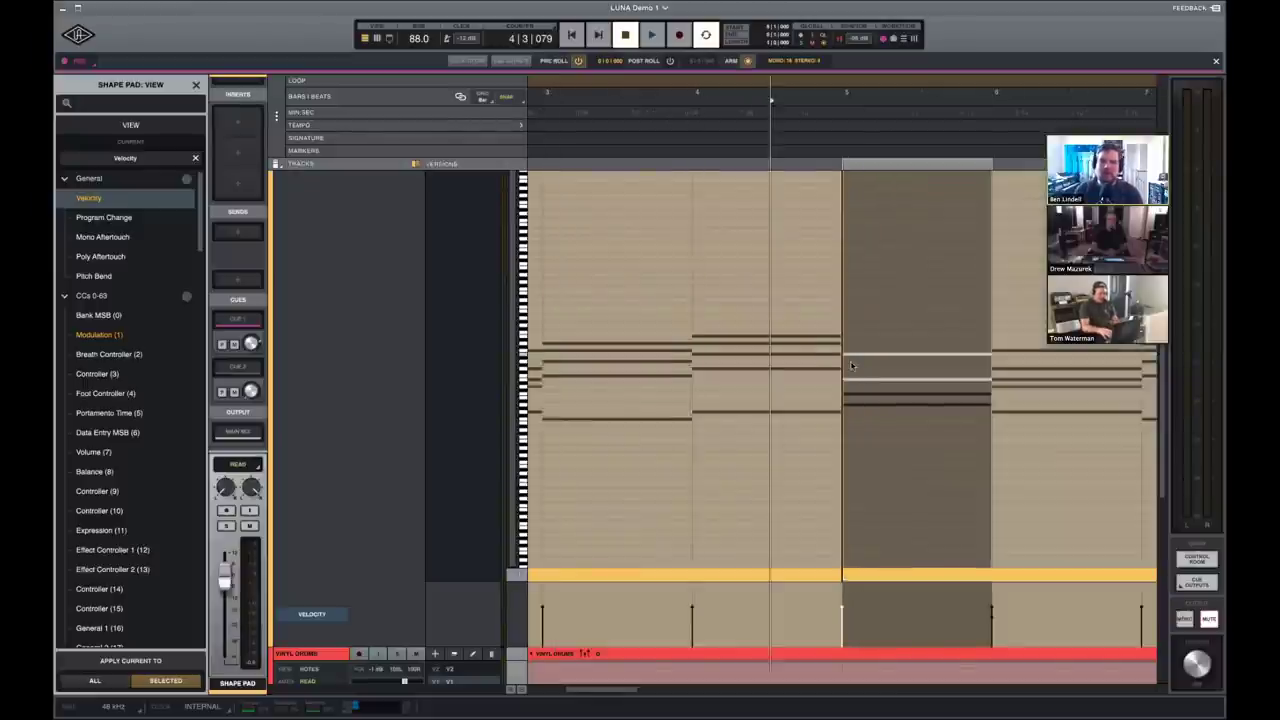
click(789, 296)
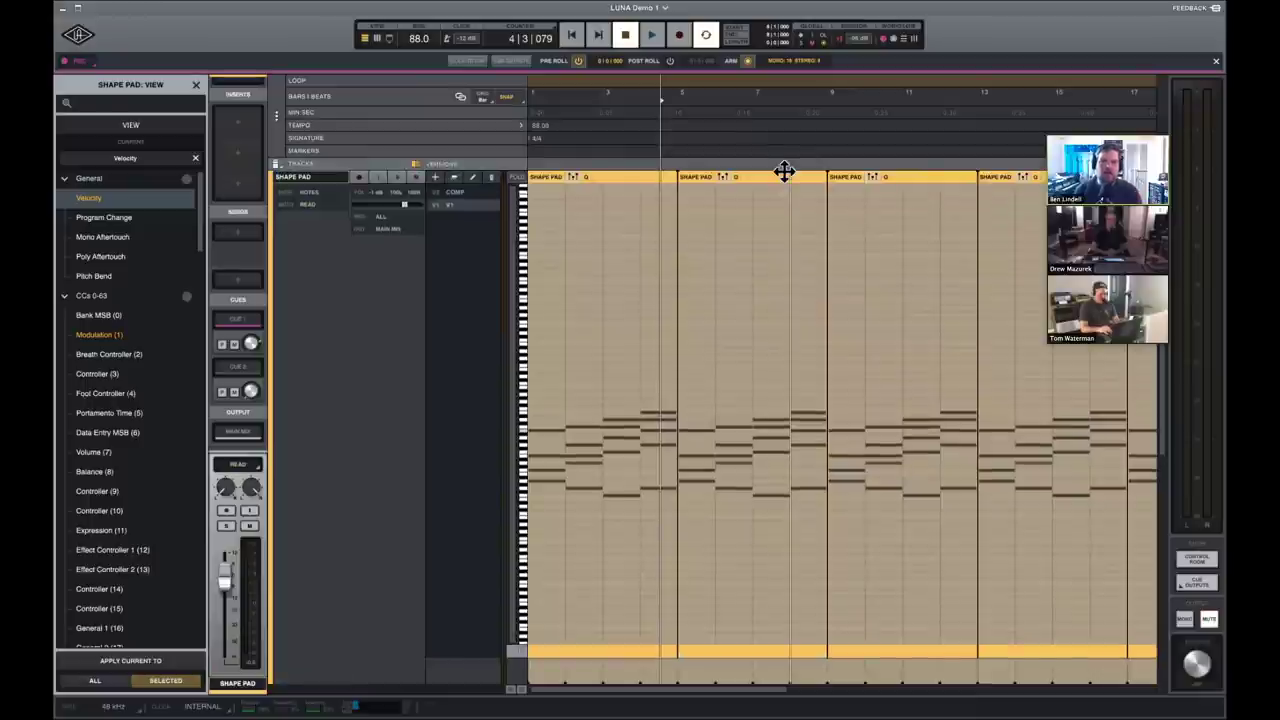
click(785, 170)
key(e)
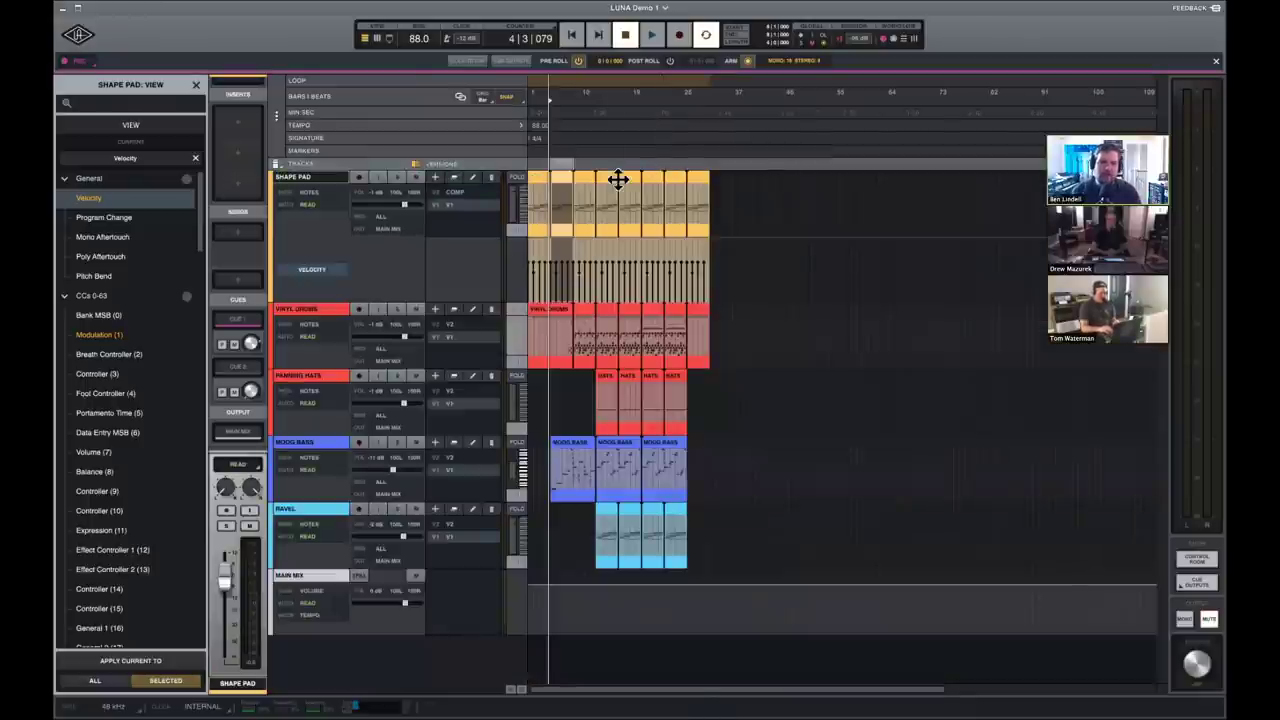
click(563, 176)
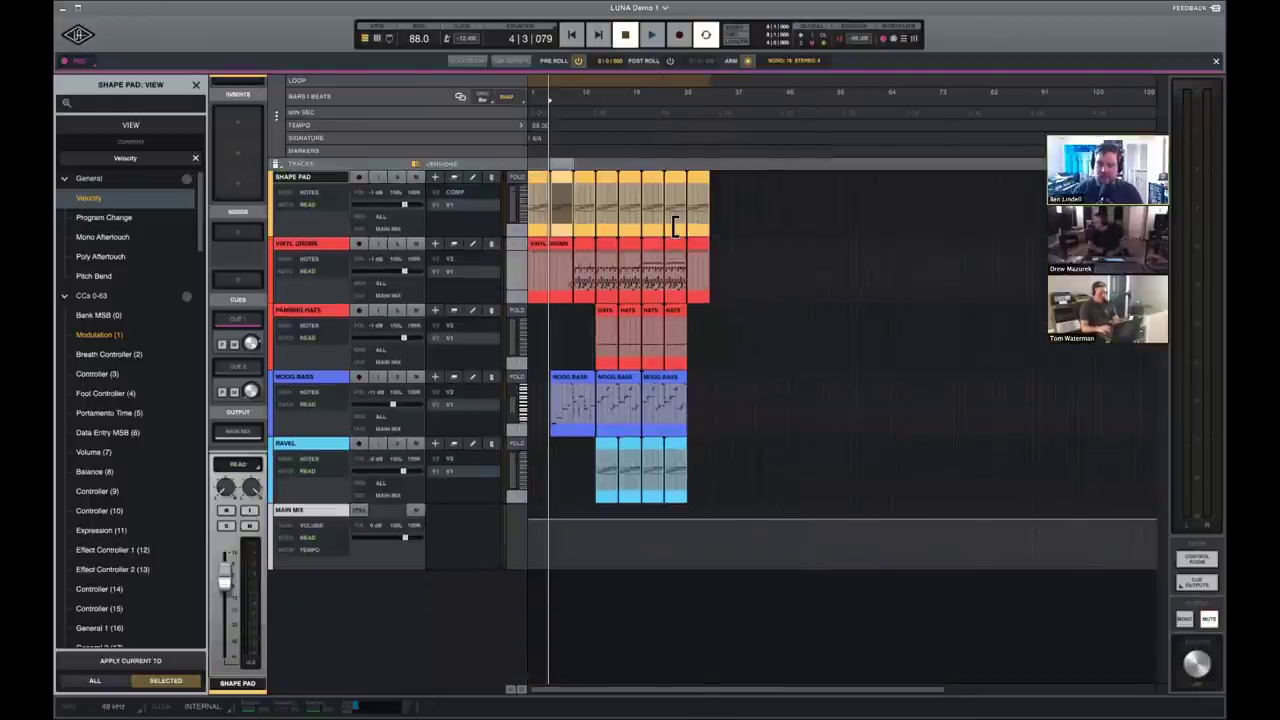
Enlarge the Shape Pad clip at bar 5 for a closer look at its notes, and return to the track overview.
key(t)
key(t)
key(t)
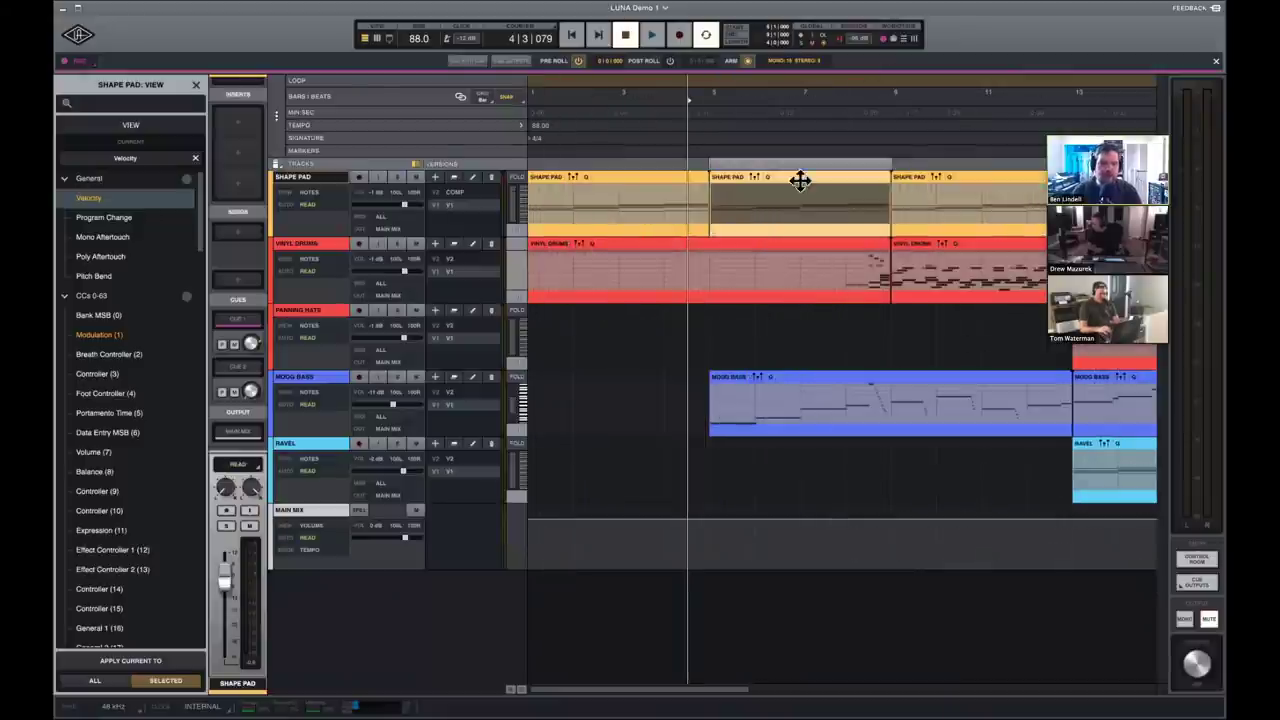
key(e)
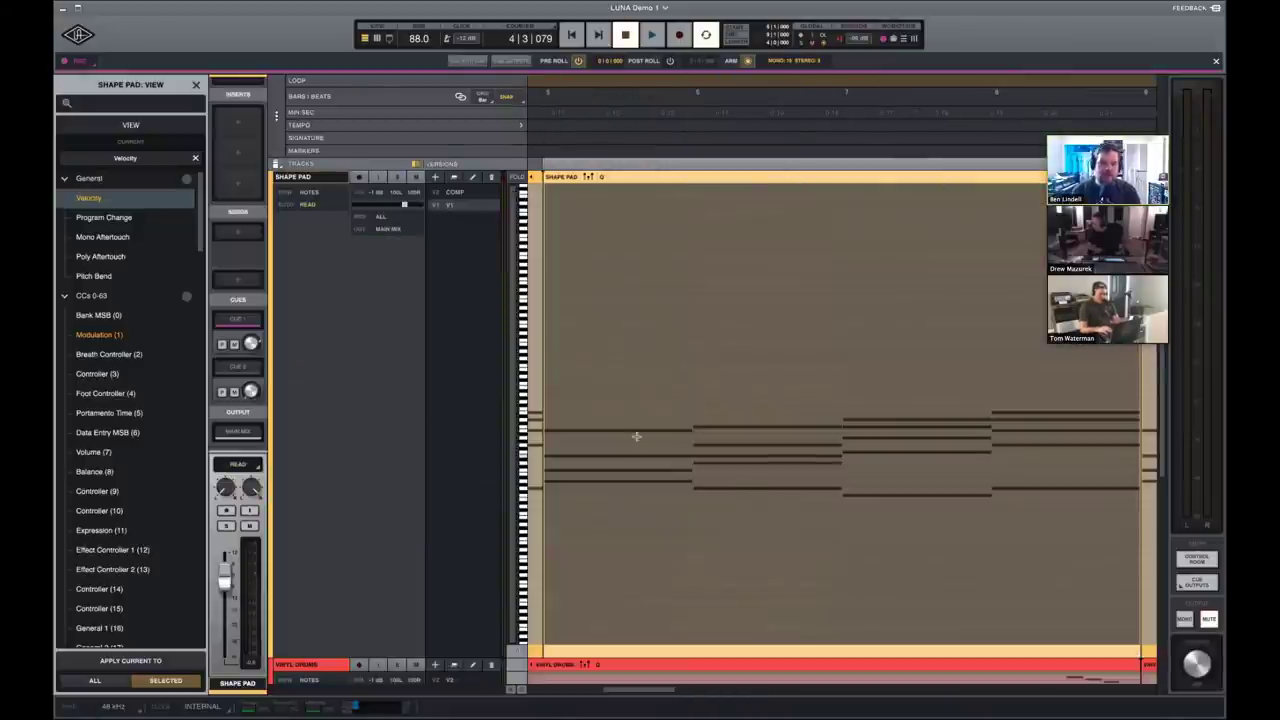
key(e)
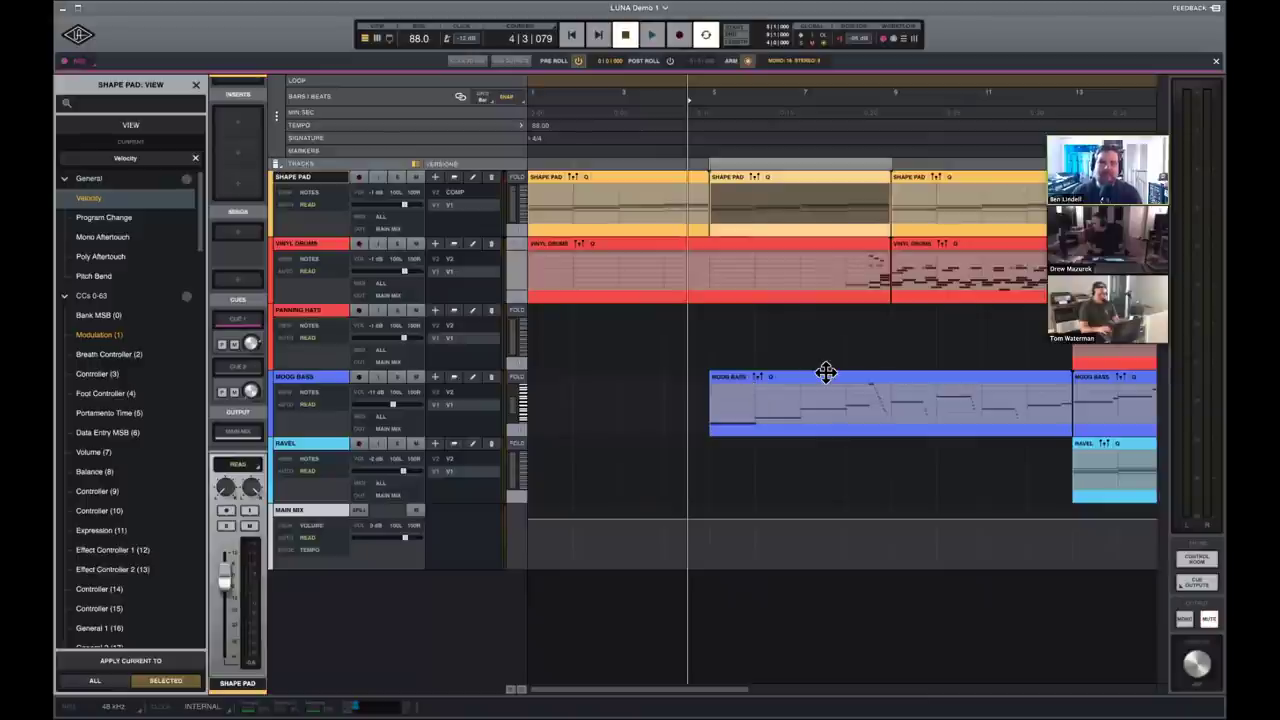
Select the first Moog Bass clip, review the grid resolution options, and toggle Snap off and back on.
drag(836, 373, 778, 378)
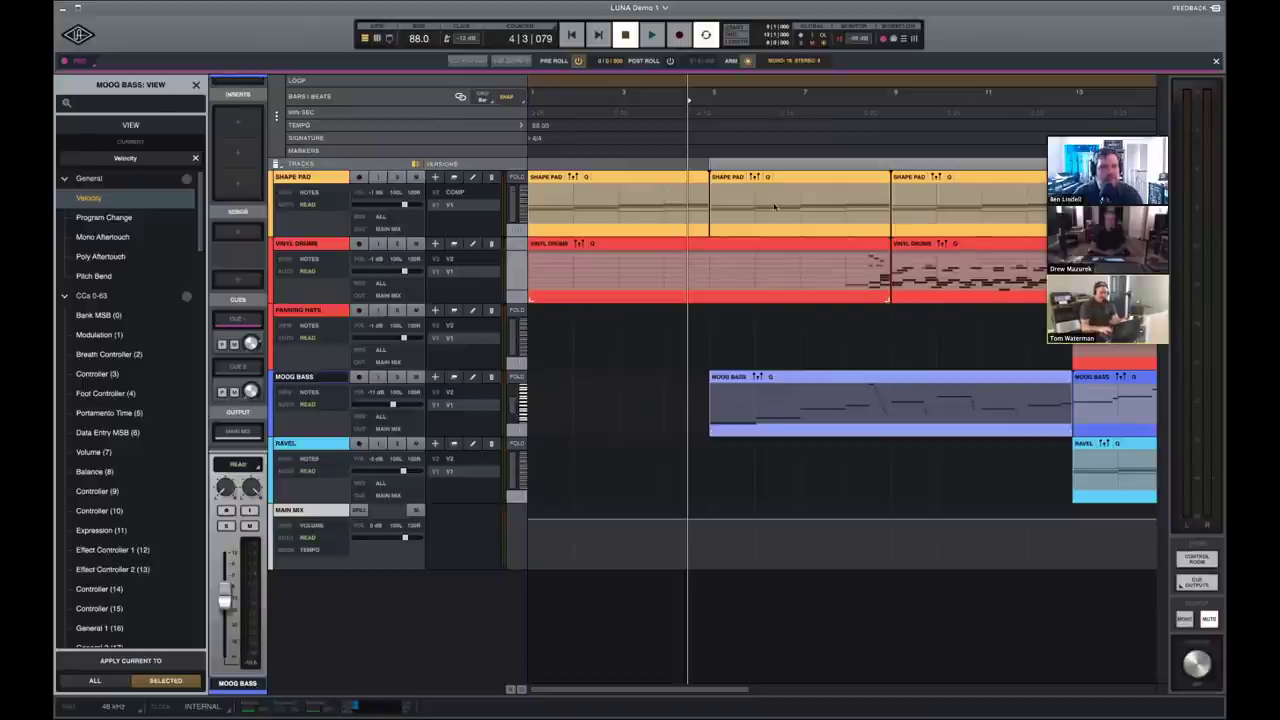
click(482, 100)
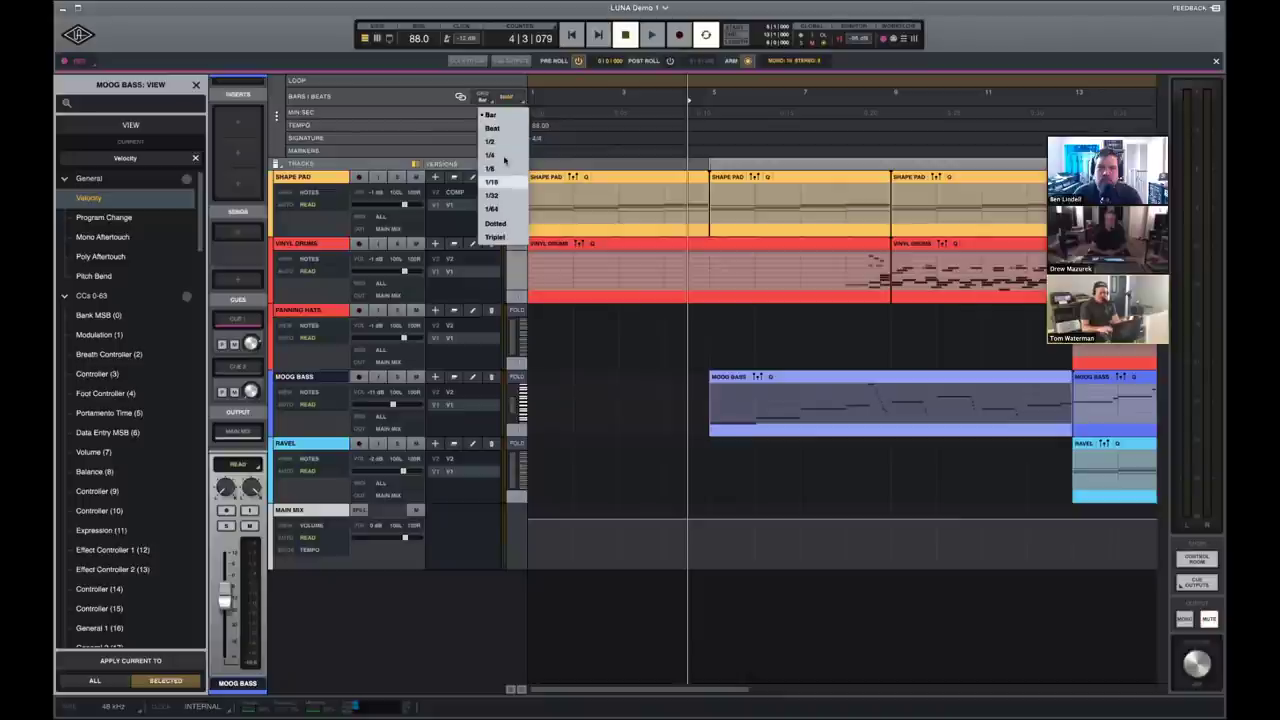
click(511, 97)
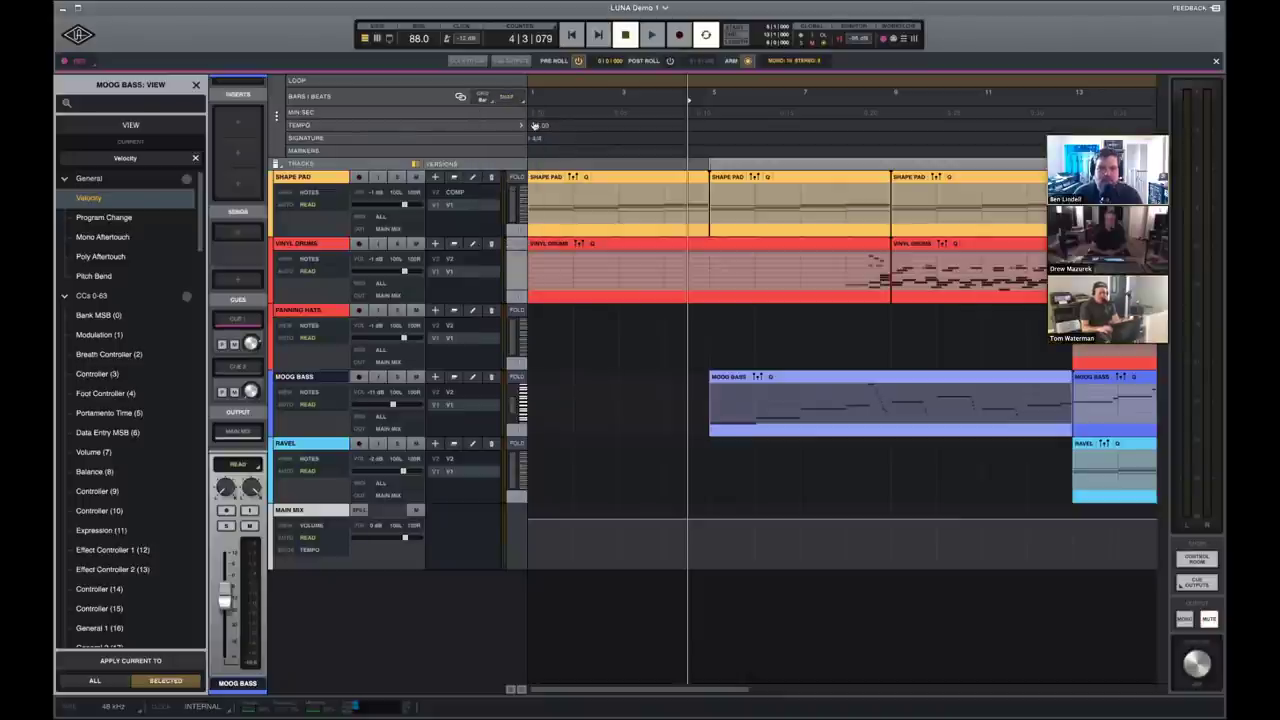
click(507, 99)
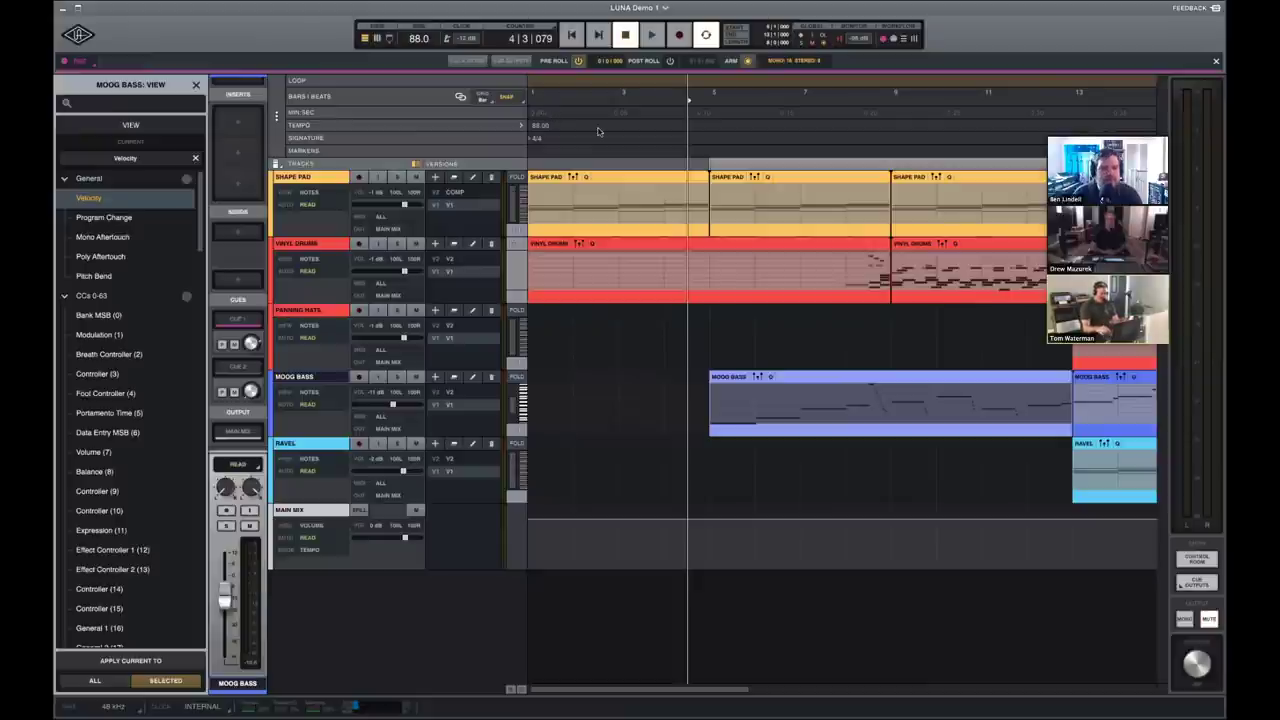
key(super+minus)
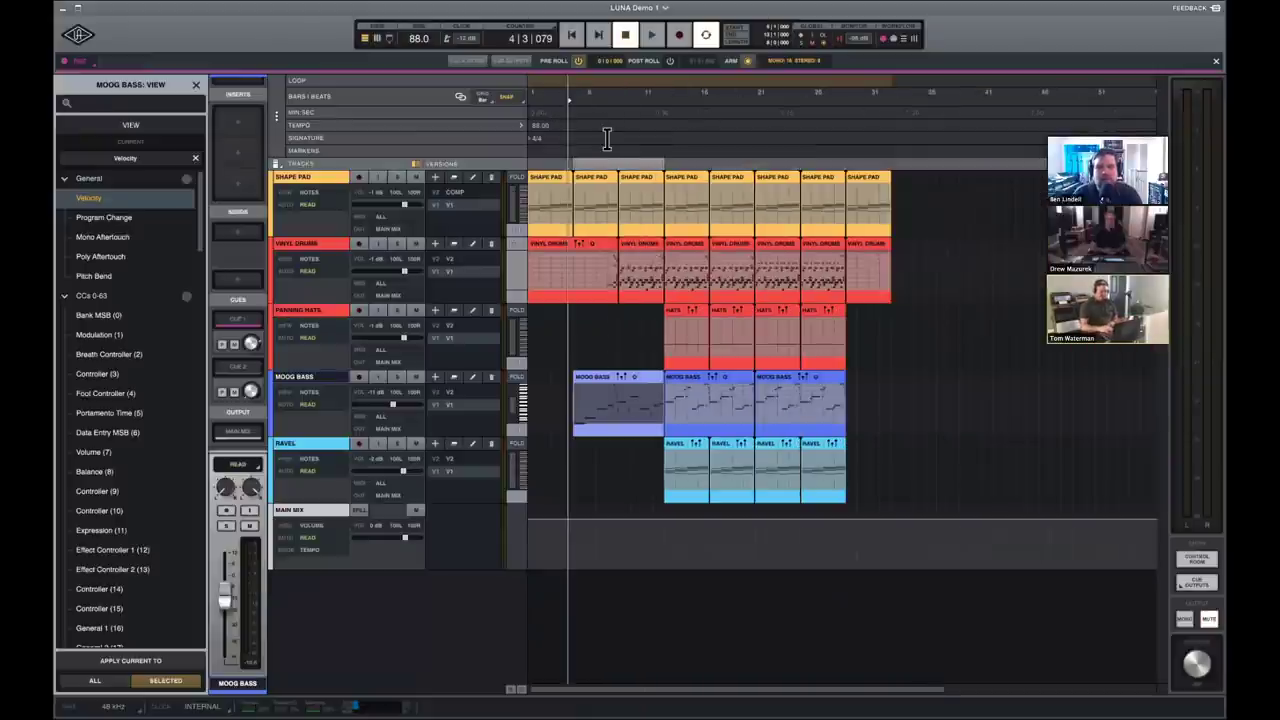
Add a new audio track directly below the Ravel track, with the view browser closed.
click(308, 442)
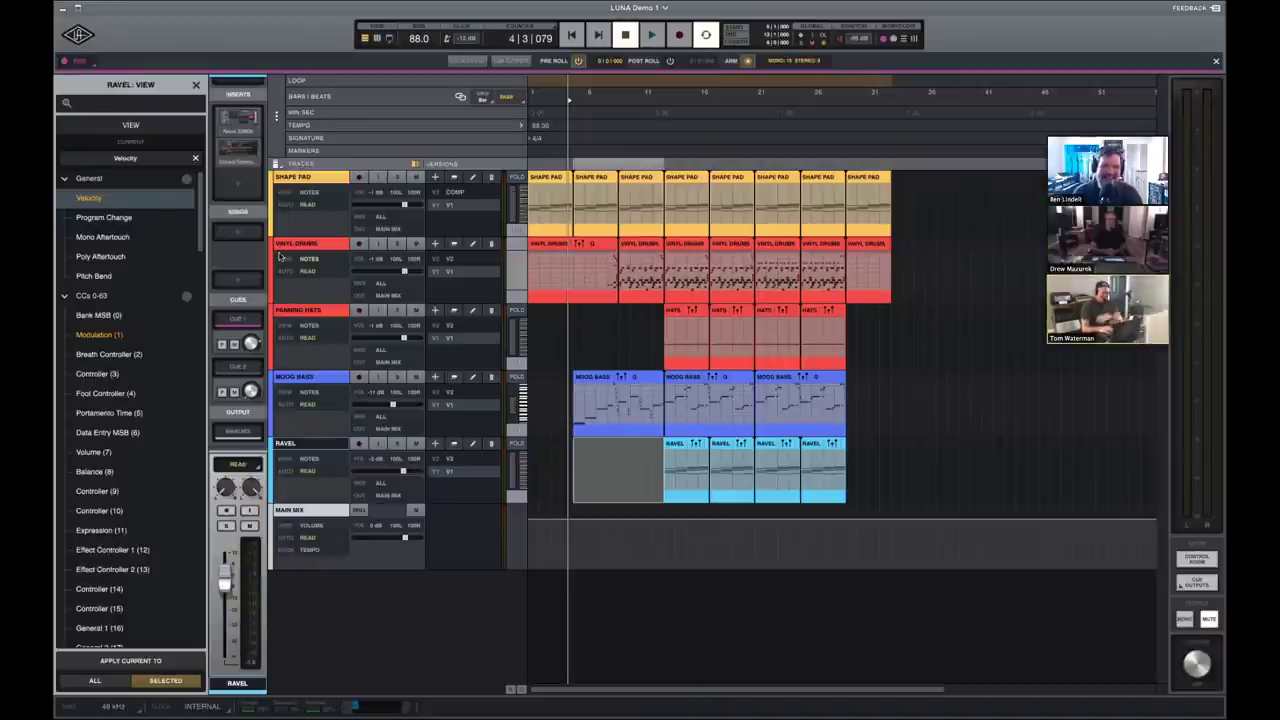
click(195, 85)
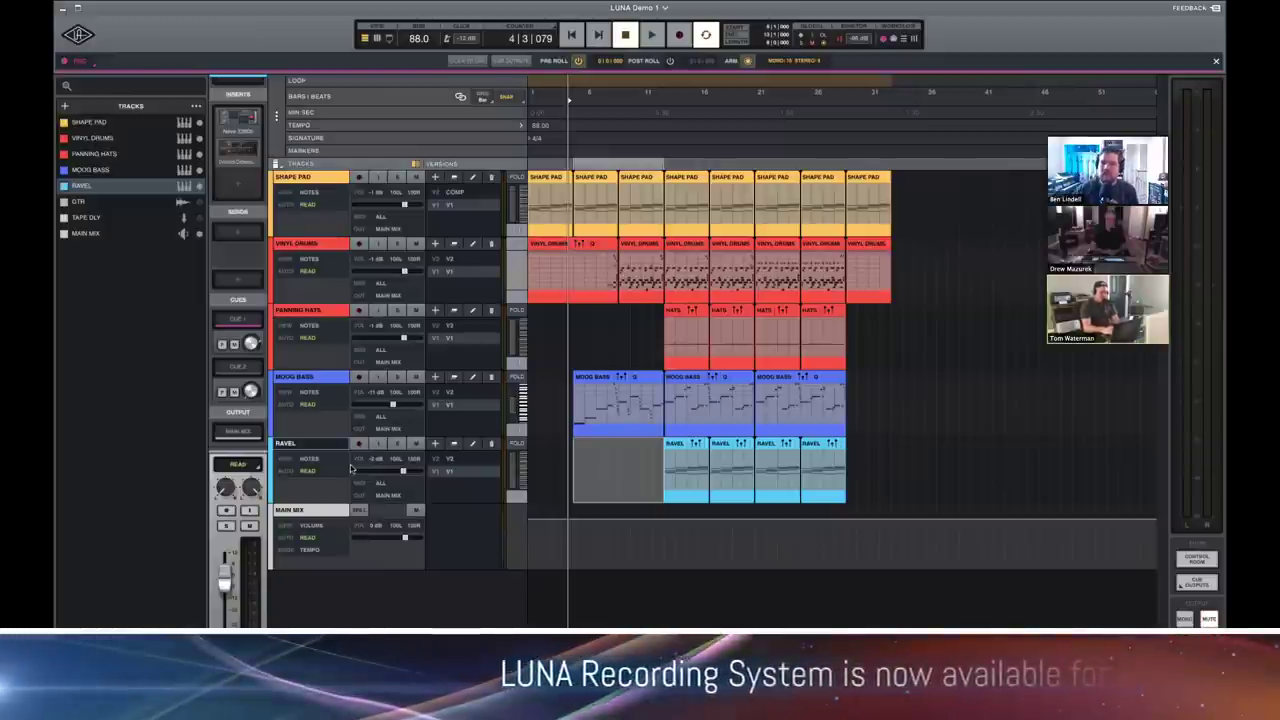
key(super+shift+n)
key(Return)
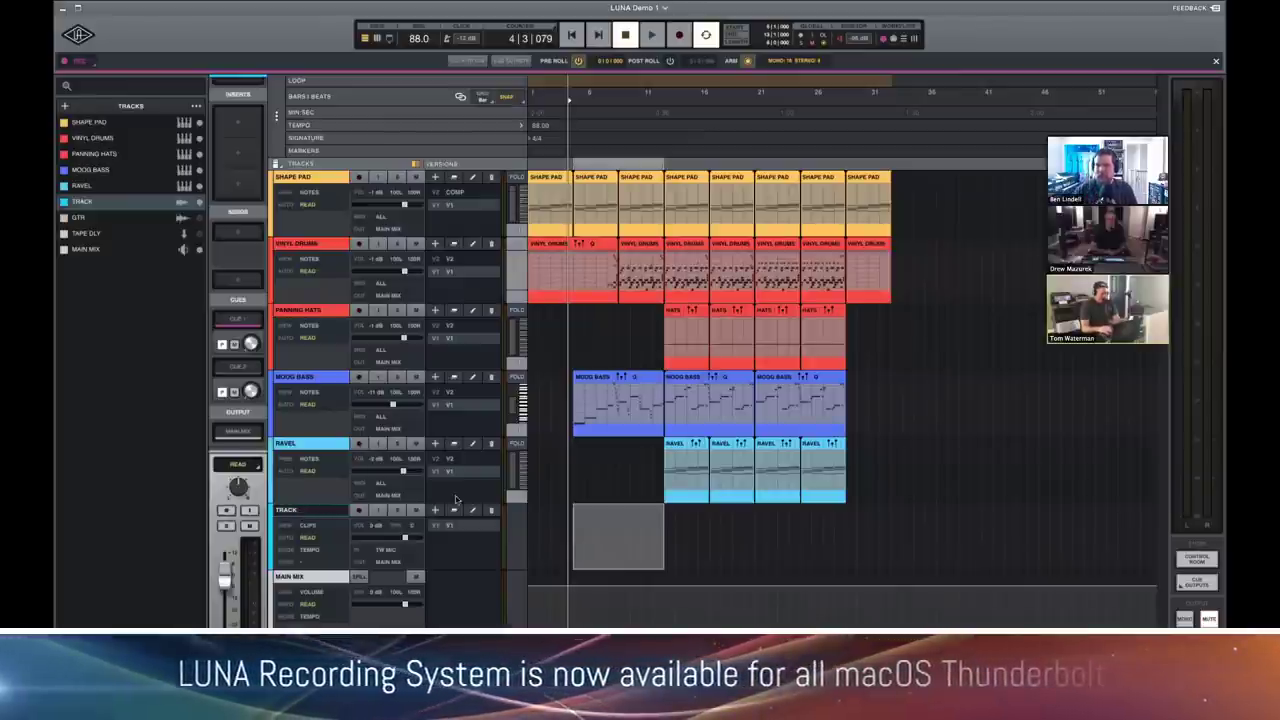
Open the new track's input routing list in the mixer, step through the available inputs, and return to TW Mic.
key(super+equal)
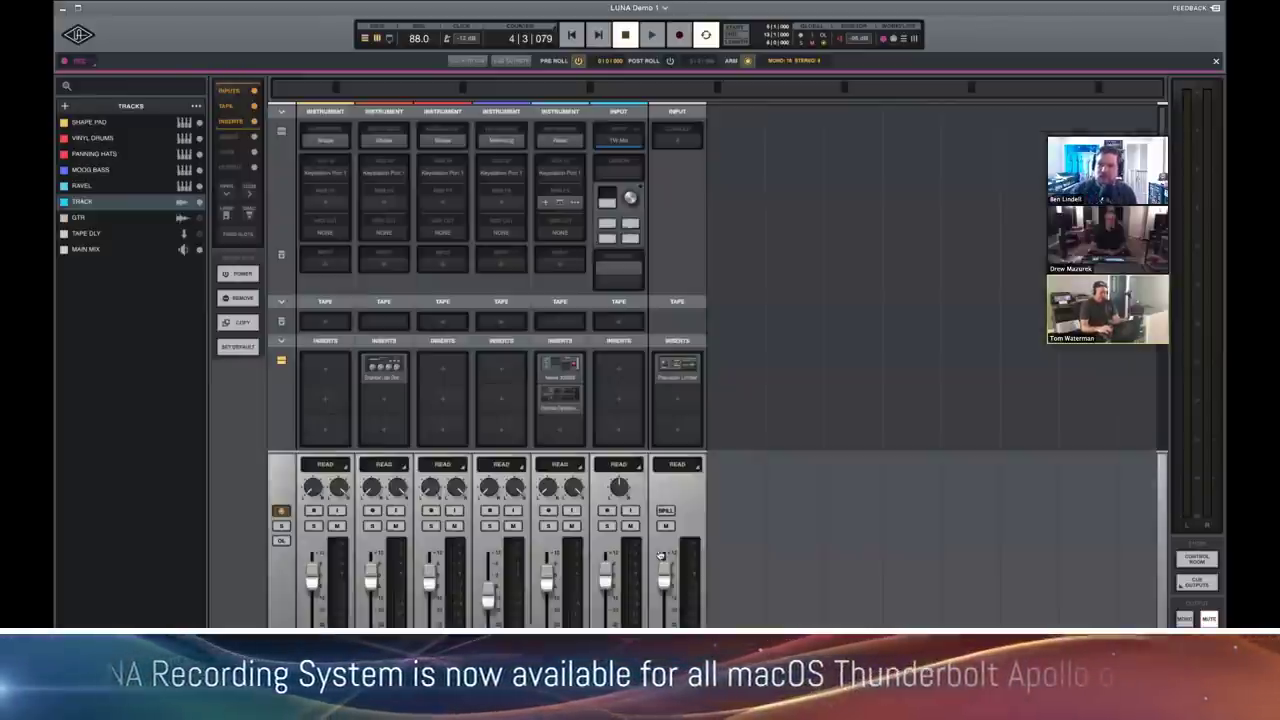
click(619, 140)
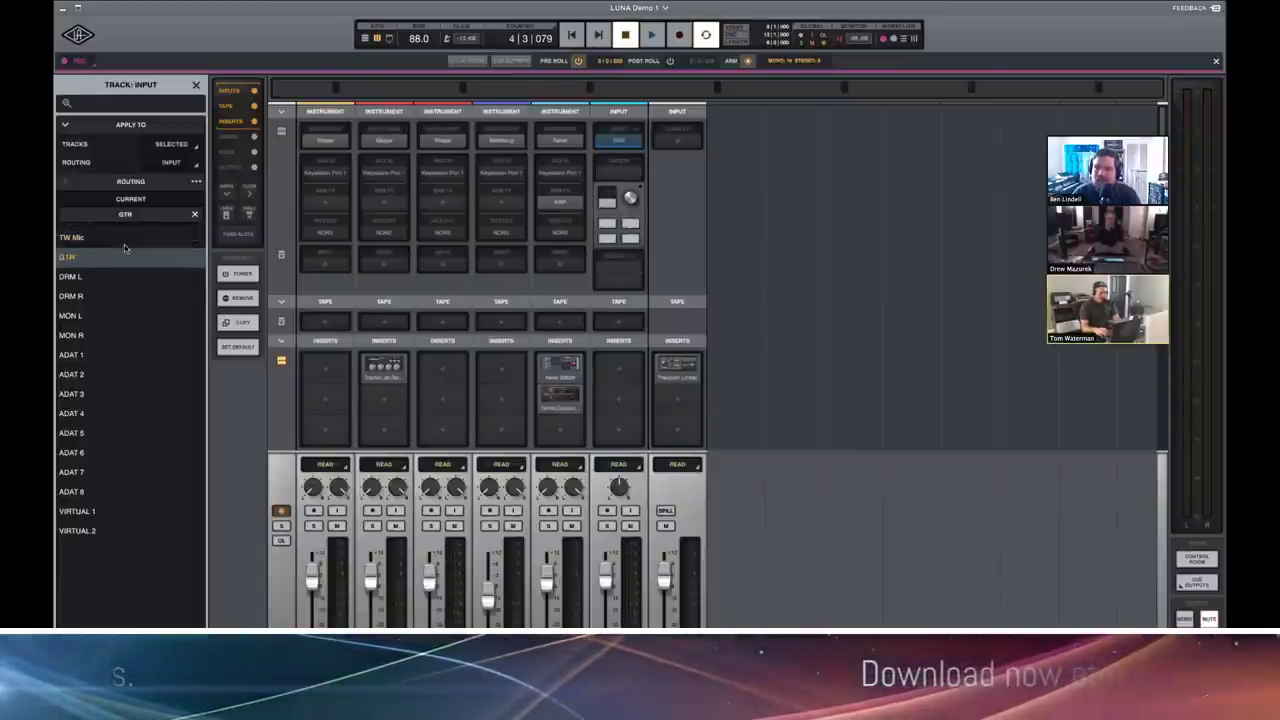
key(Down)
key(Down)
key(Down)
key(Down)
key(Down)
key(Down)
key(Down)
key(Down)
key(Up)
key(Up)
key(Up)
key(Up)
key(Up)
key(Up)
key(Up)
key(Up)
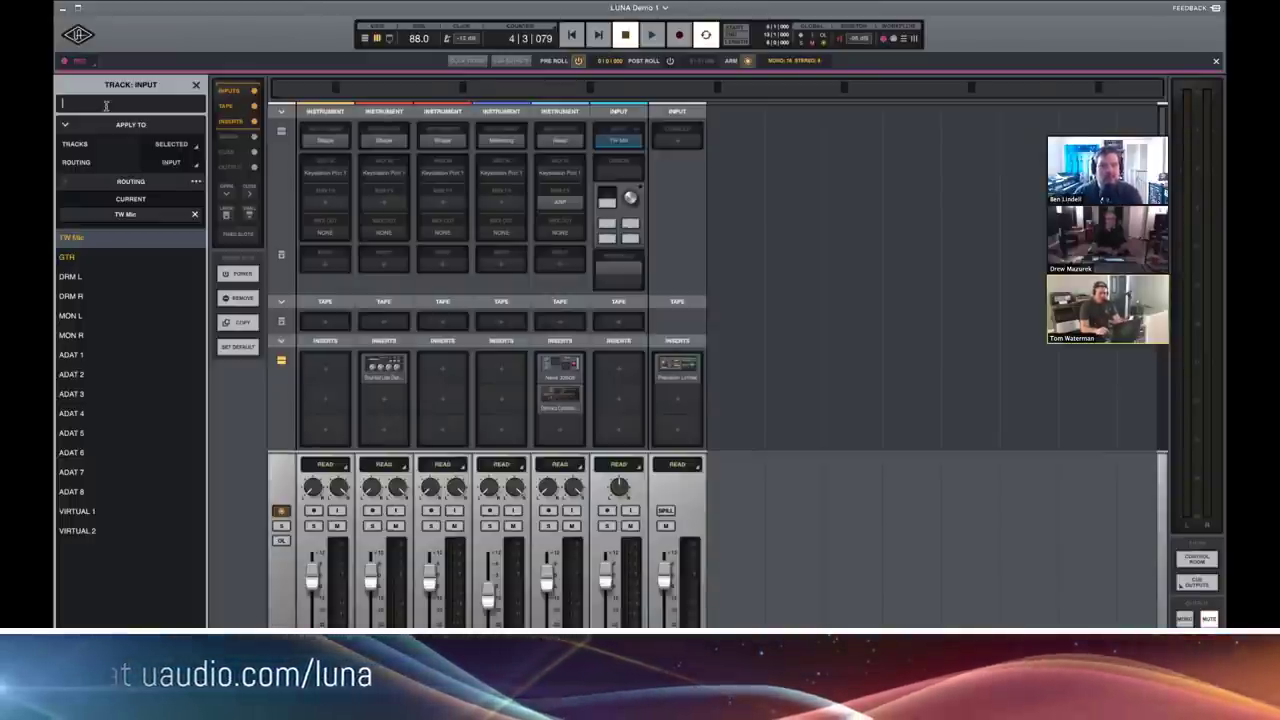
Filter the input list by "l" and by "a", clear the filter, and route the new track's input to GTR.
text(l)
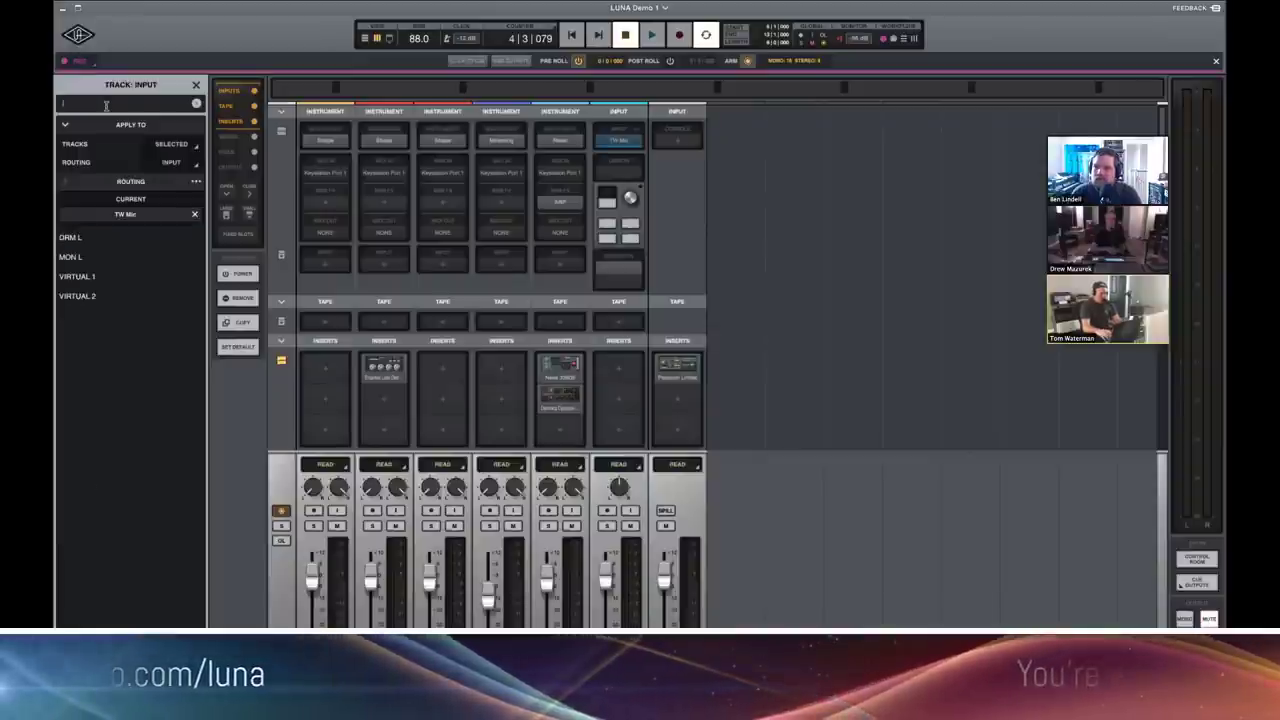
key(BackSpace)
text(a)
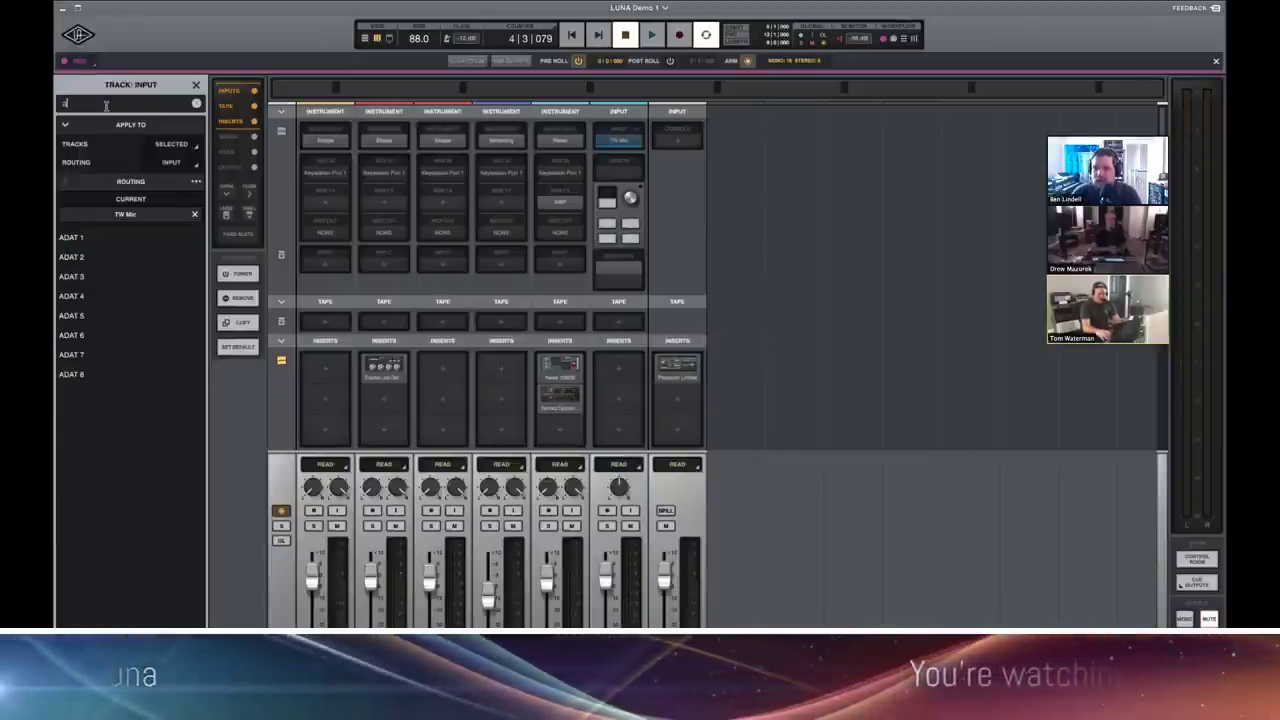
key(BackSpace)
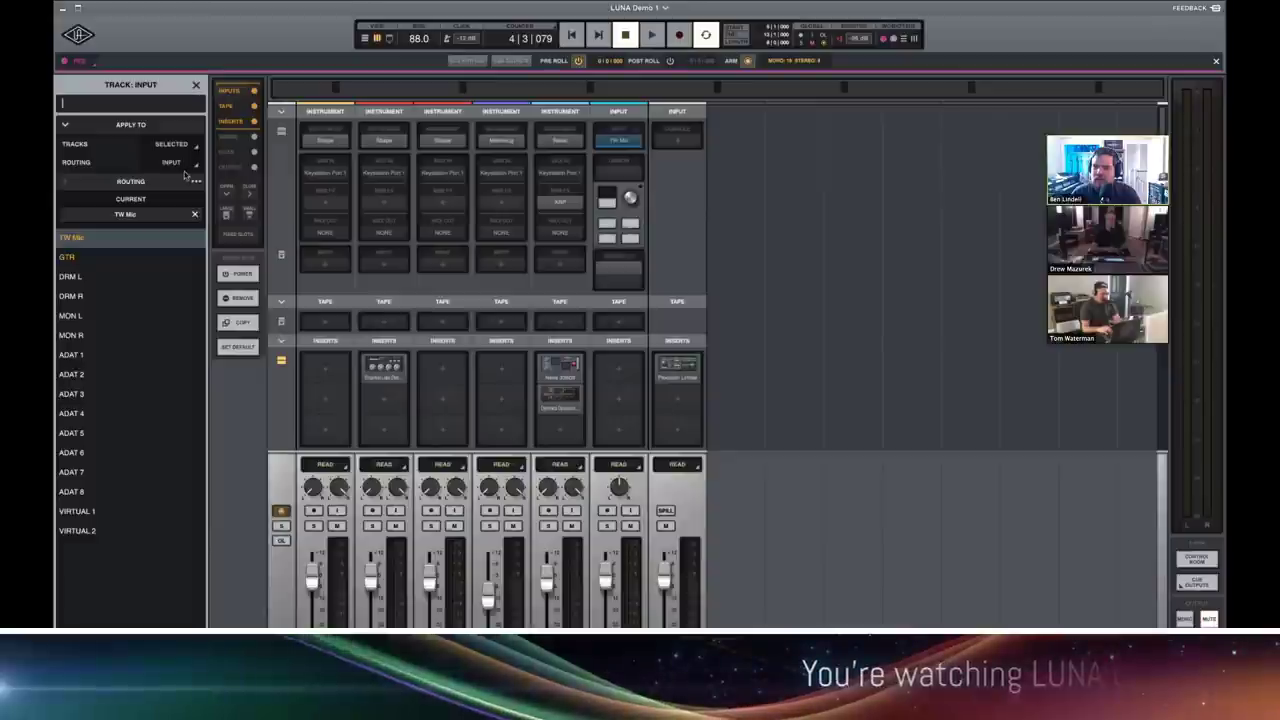
click(67, 257)
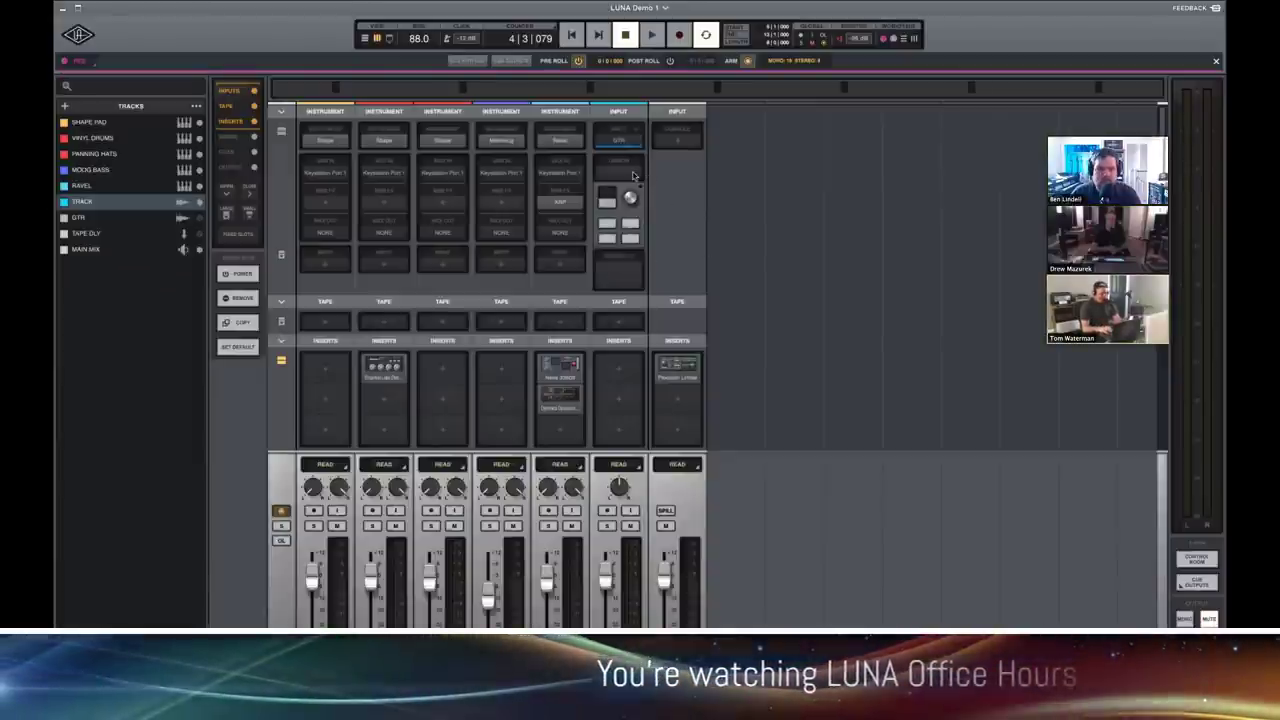
Record-enable the new track and load the Neve Preamp in its Unison slot, searching the plug-ins for "neve".
click(607, 511)
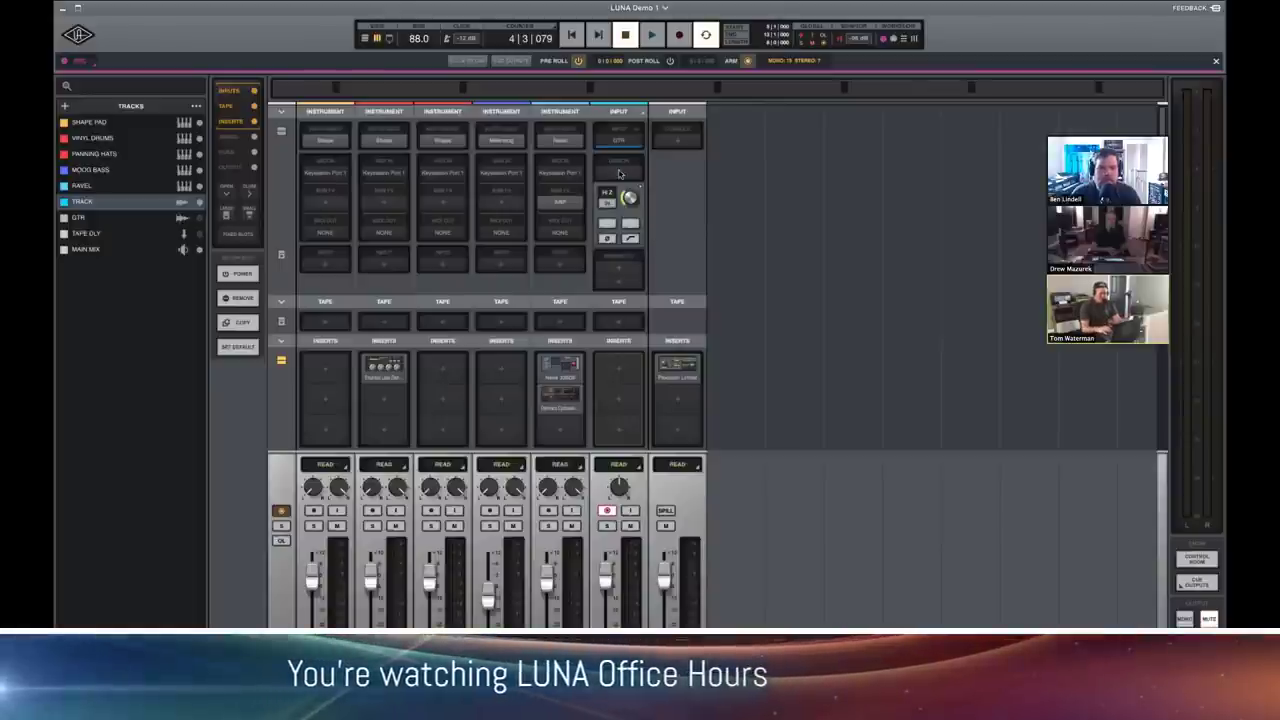
click(619, 174)
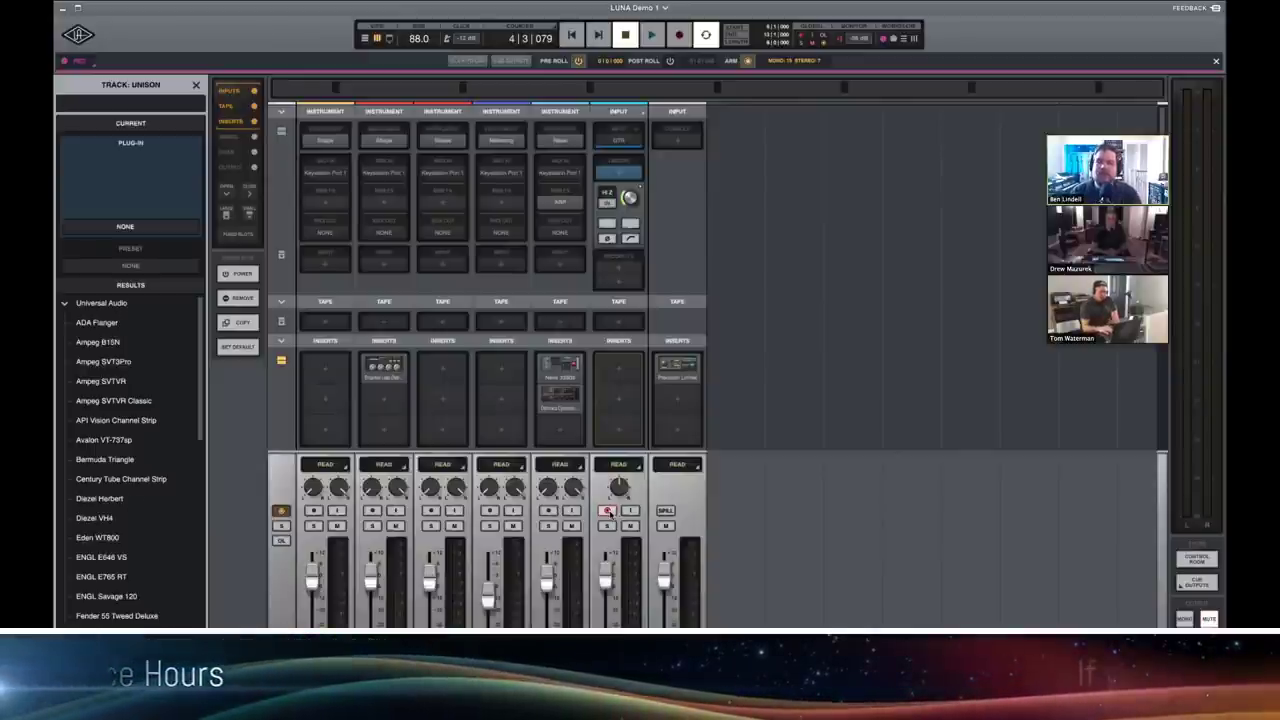
click(617, 140)
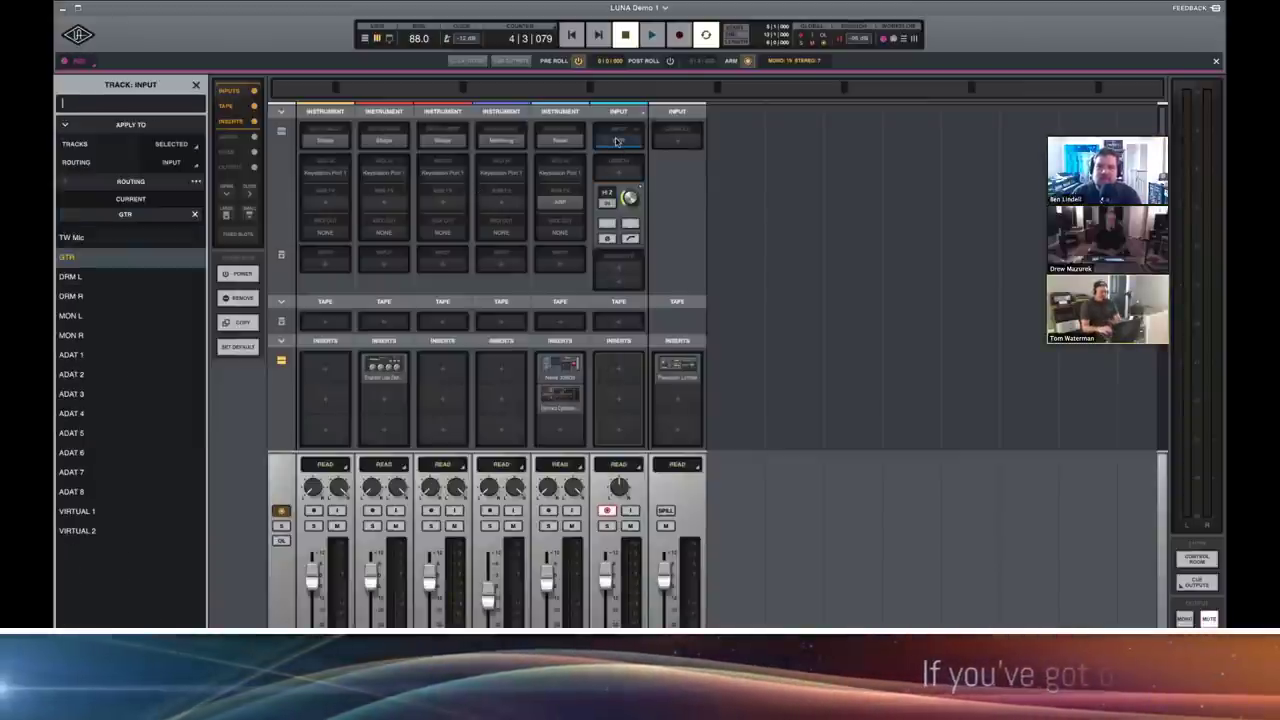
click(621, 176)
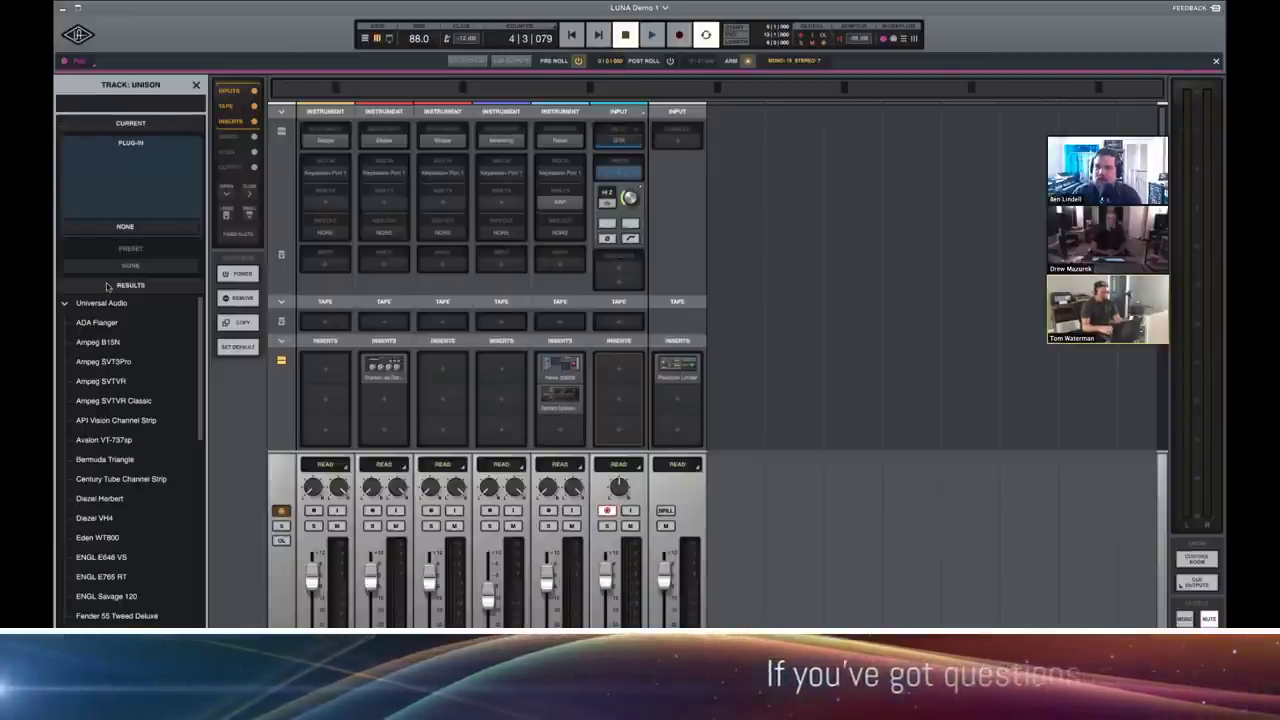
text(neve)
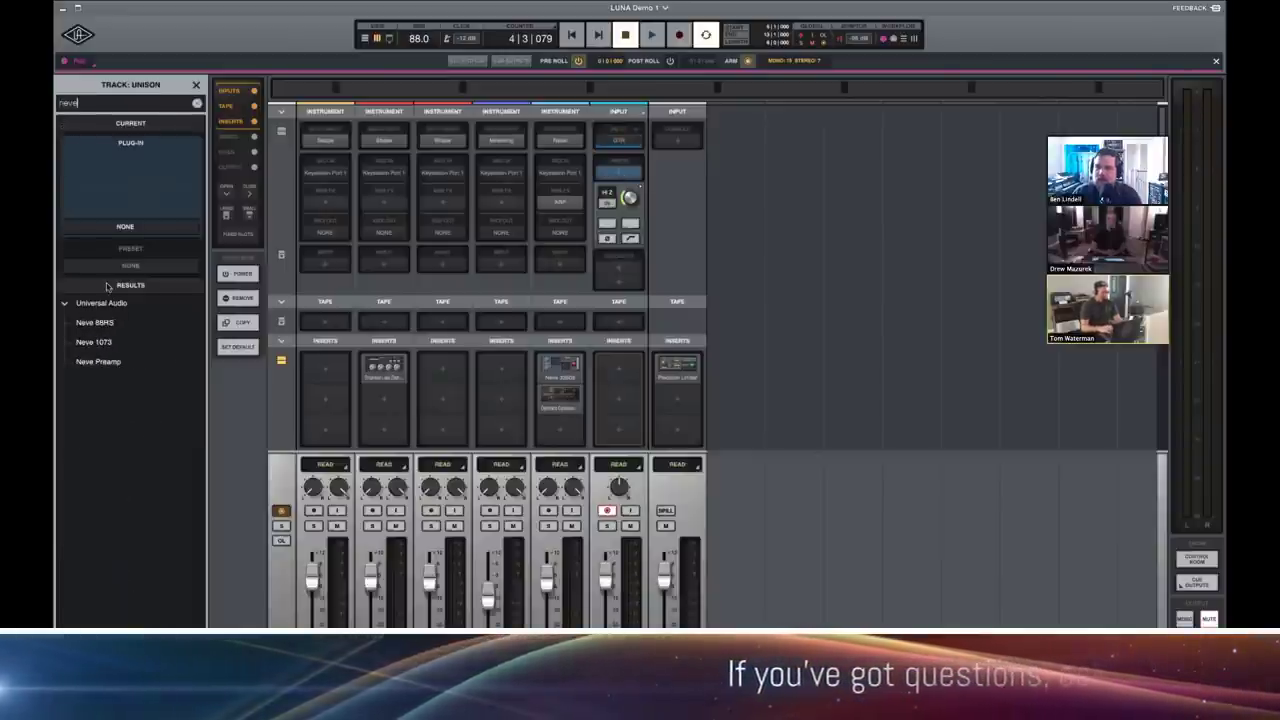
click(98, 362)
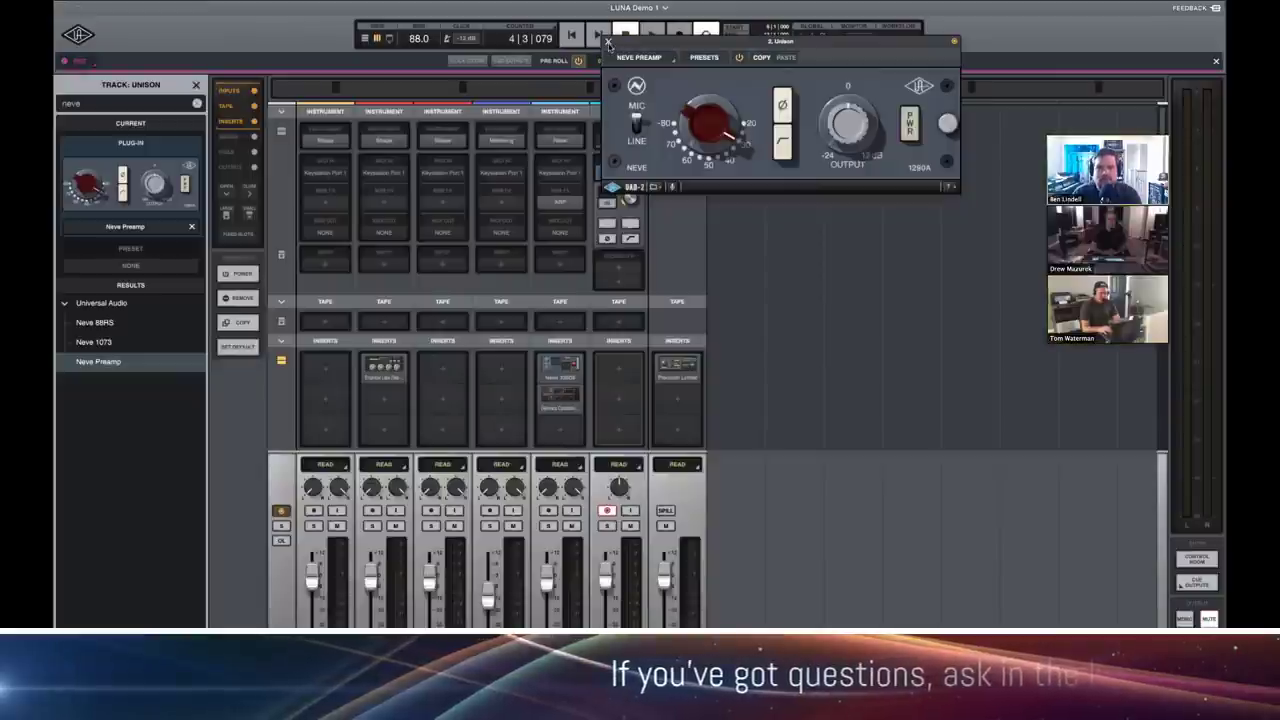
Show the existing GTR track in the mixer and alternate record-arming between it and the new track to compare their input chains.
click(607, 511)
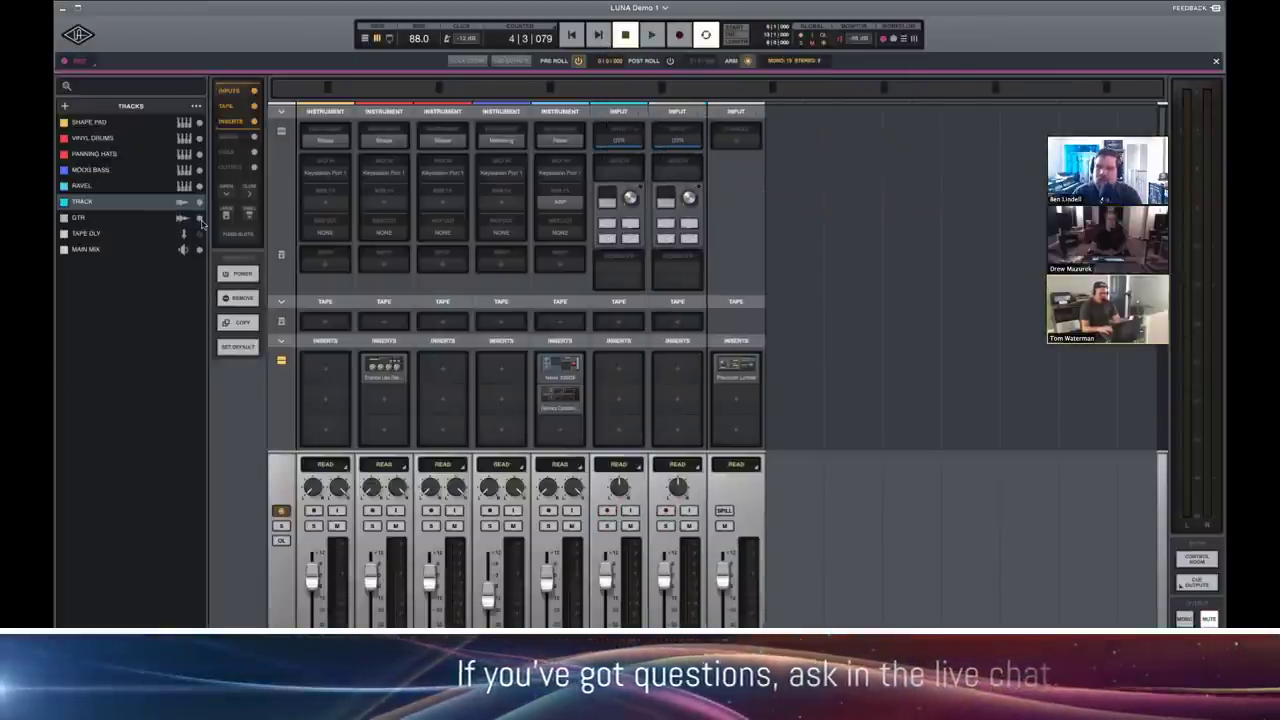
key(super+d)
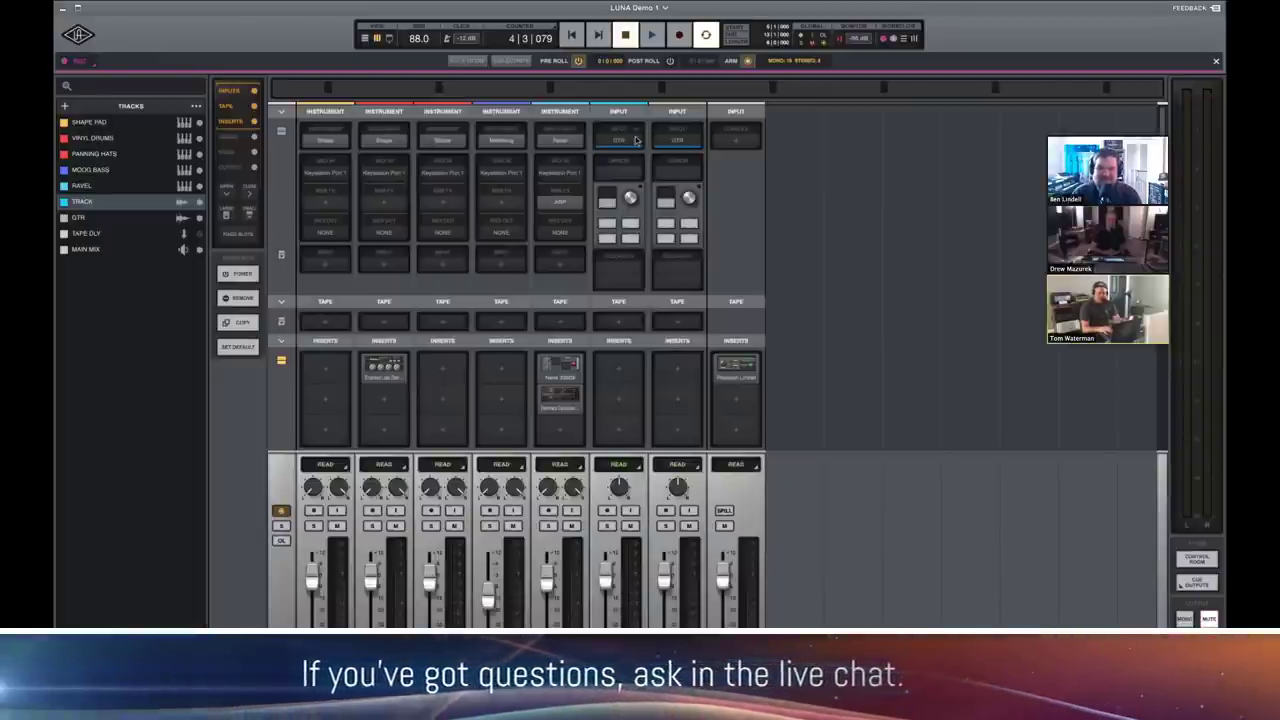
click(665, 510)
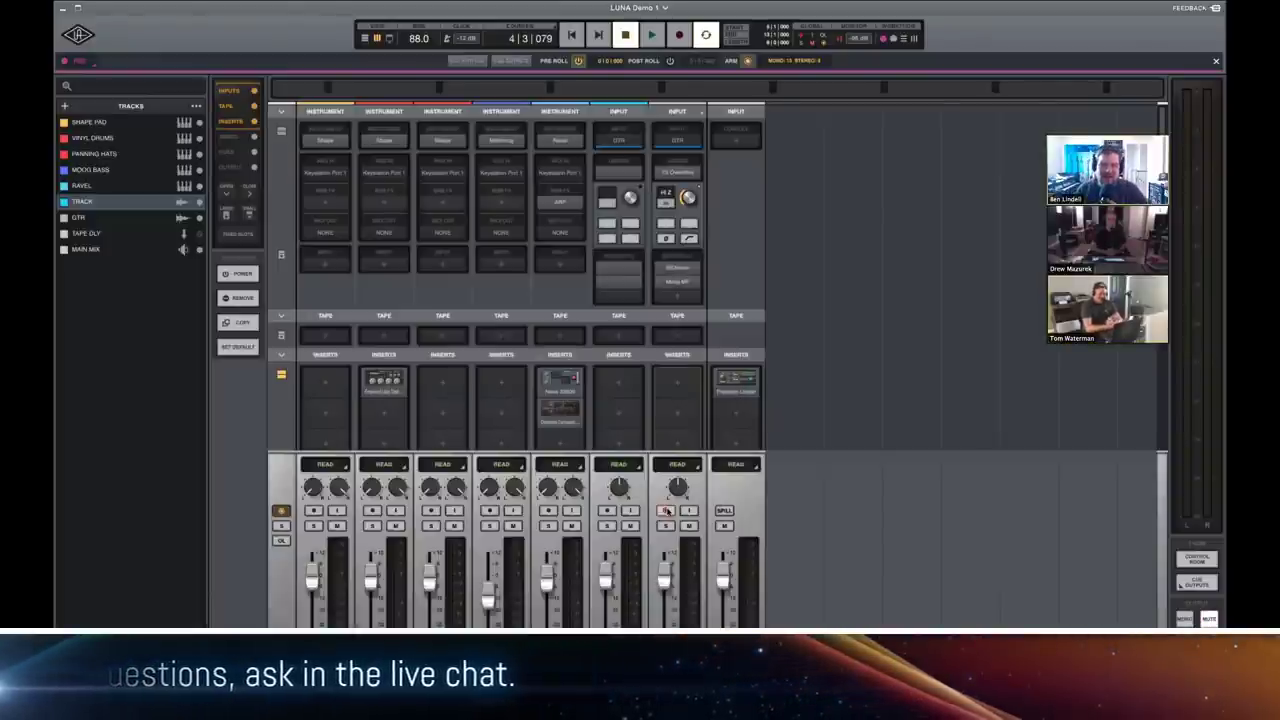
click(665, 511)
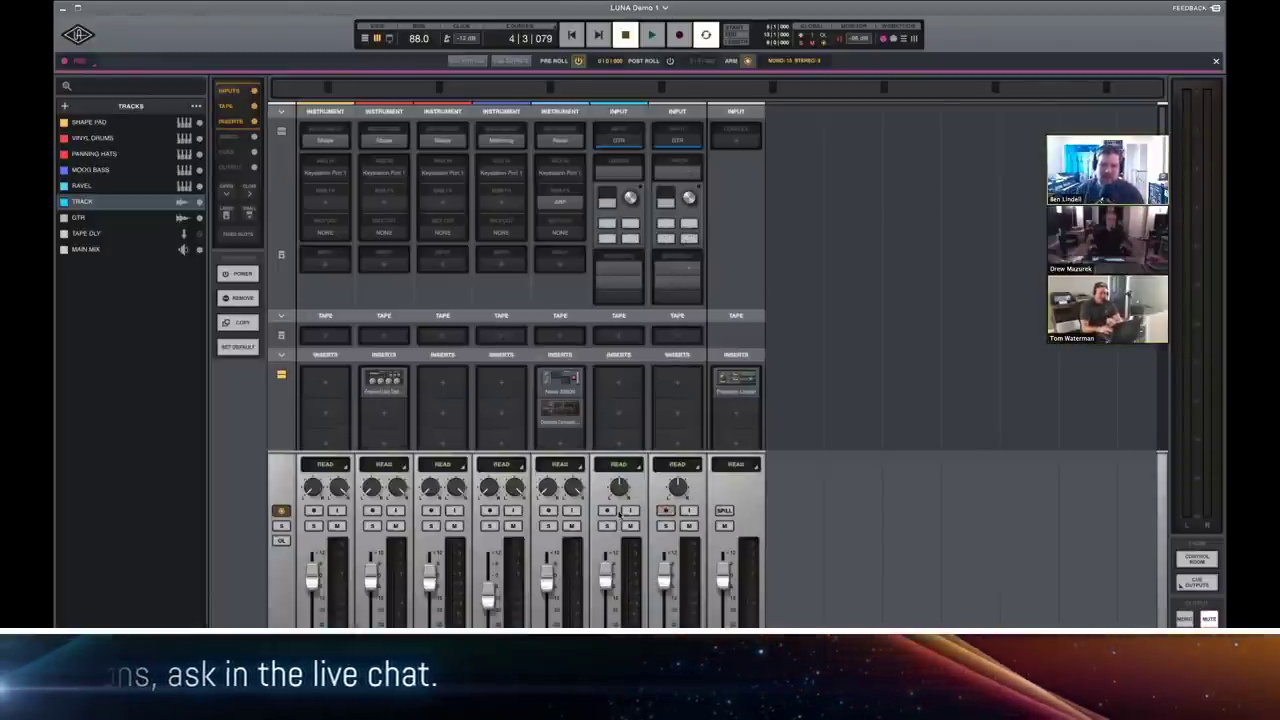
click(607, 511)
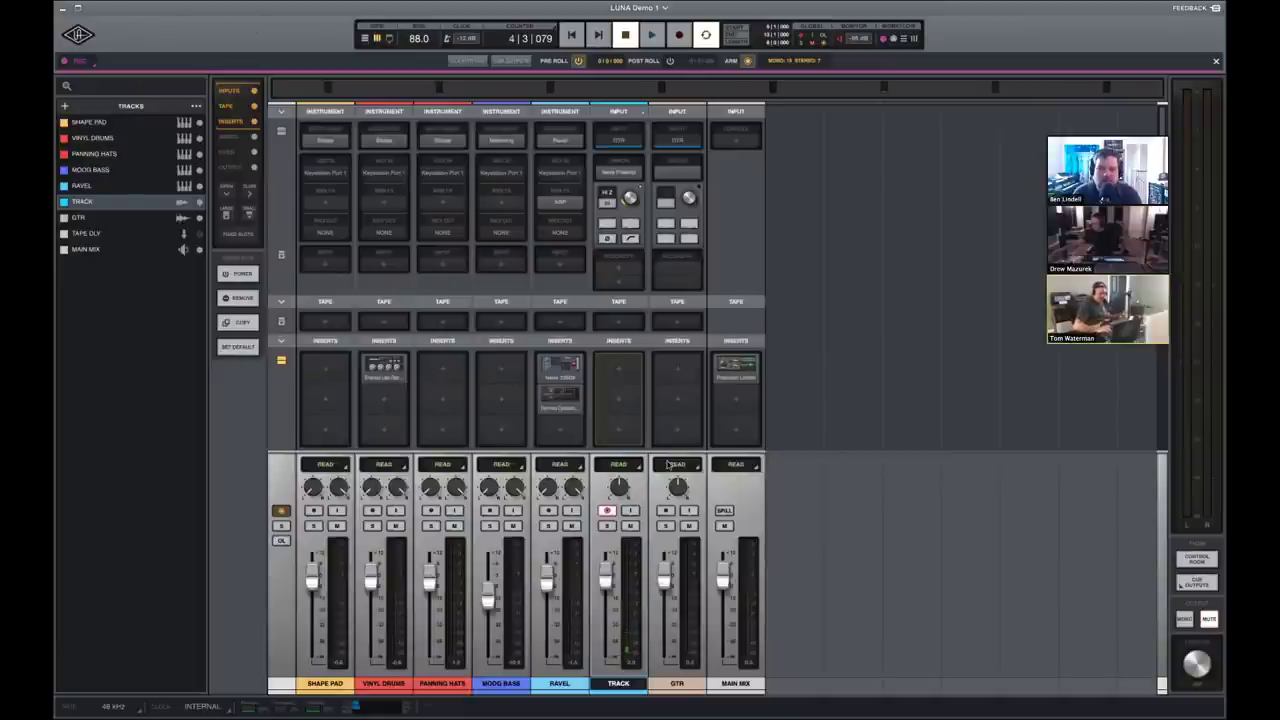
Delete the track with the Neve Preamp and record-enable the GTR track.
right_click(619, 683)
click(612, 669)
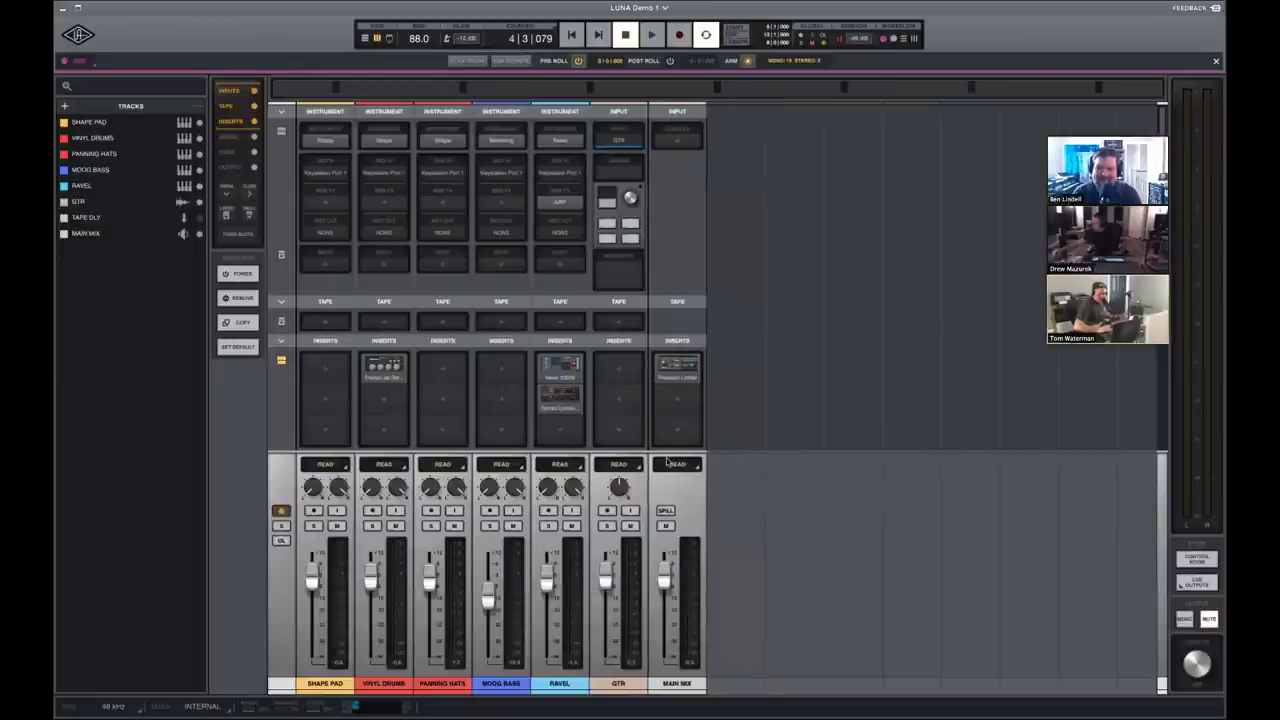
click(607, 511)
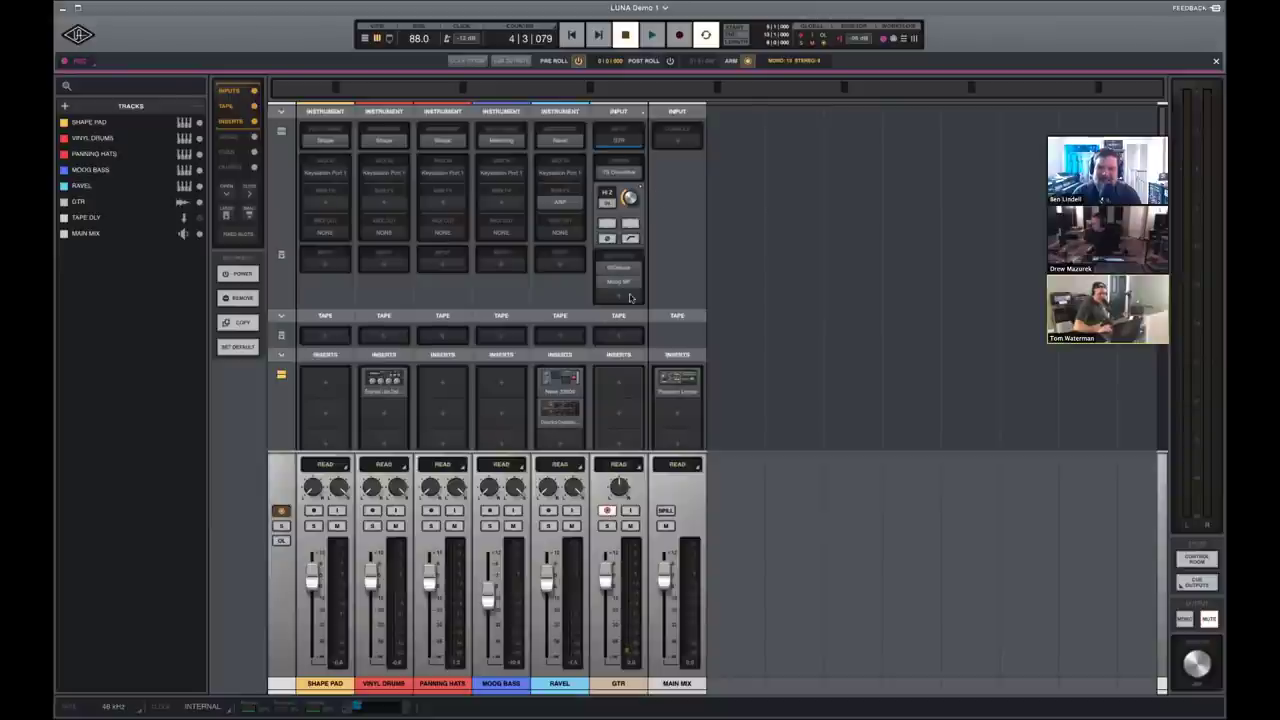
Disable the Moog Multimode Filter, Fender 55 Tweed Deluxe and TS Overdrive plug-ins on the GTR track.
right_click(628, 282)
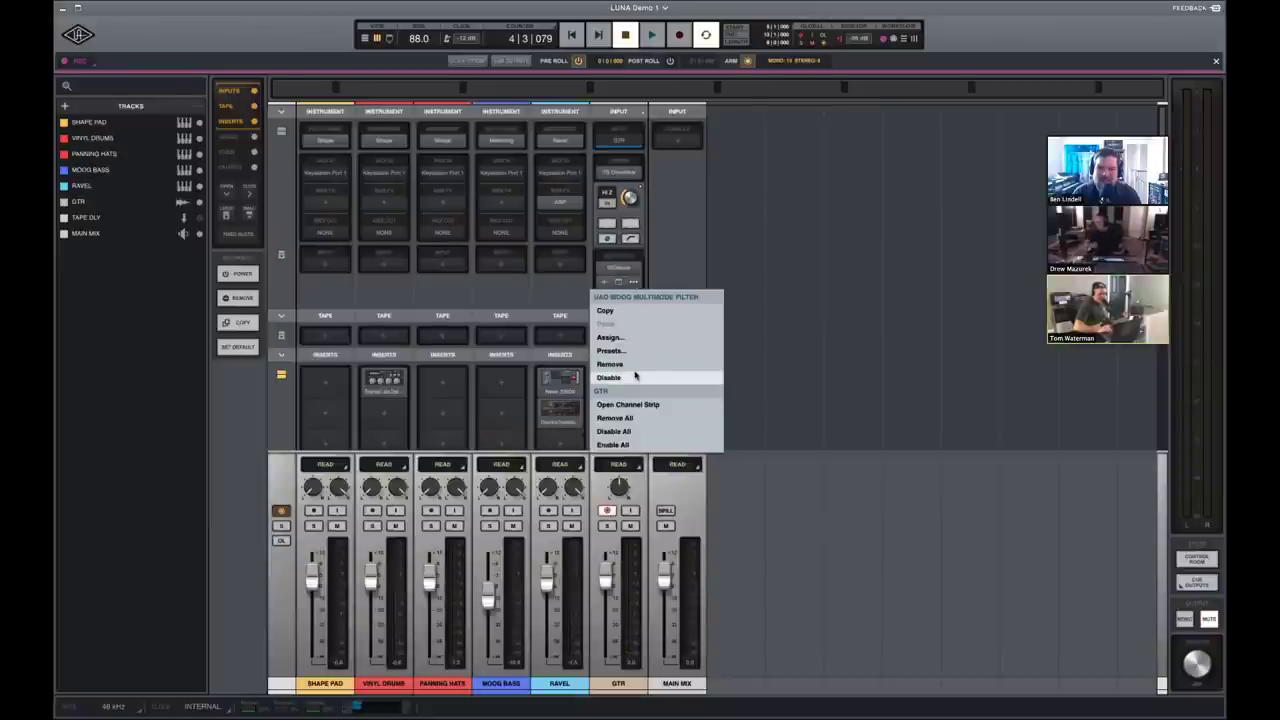
click(634, 364)
right_click(637, 288)
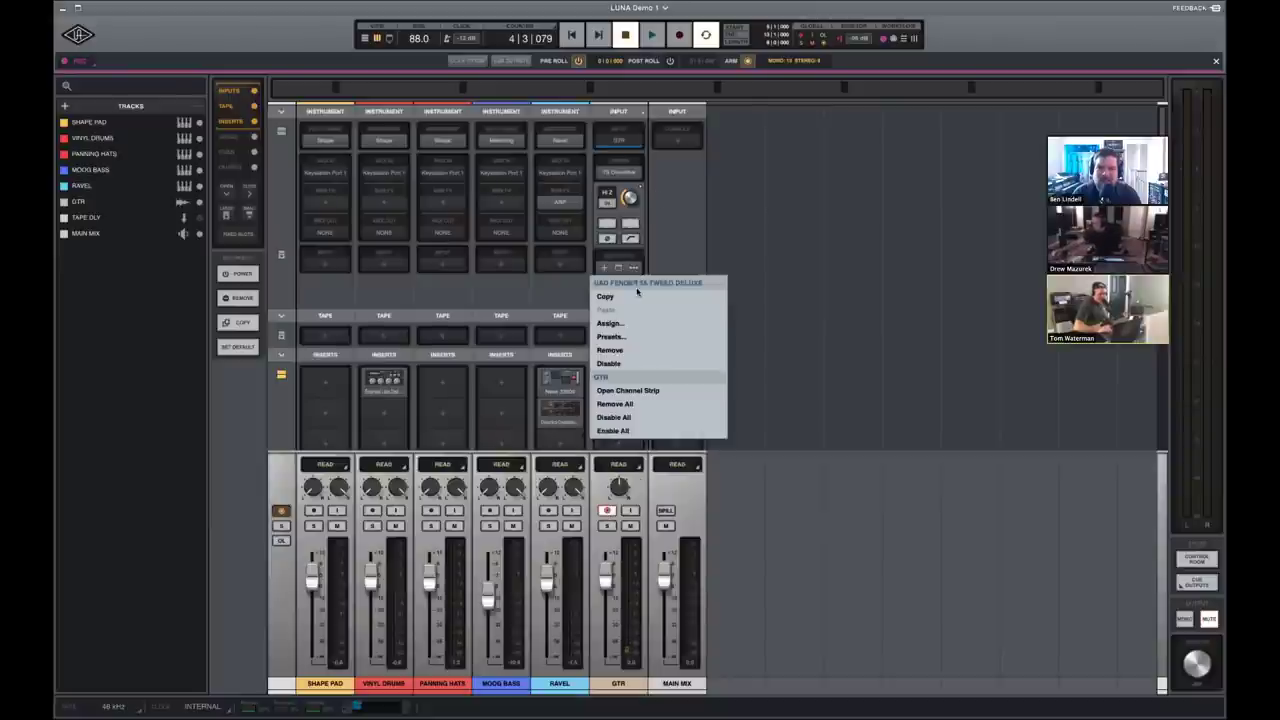
click(632, 364)
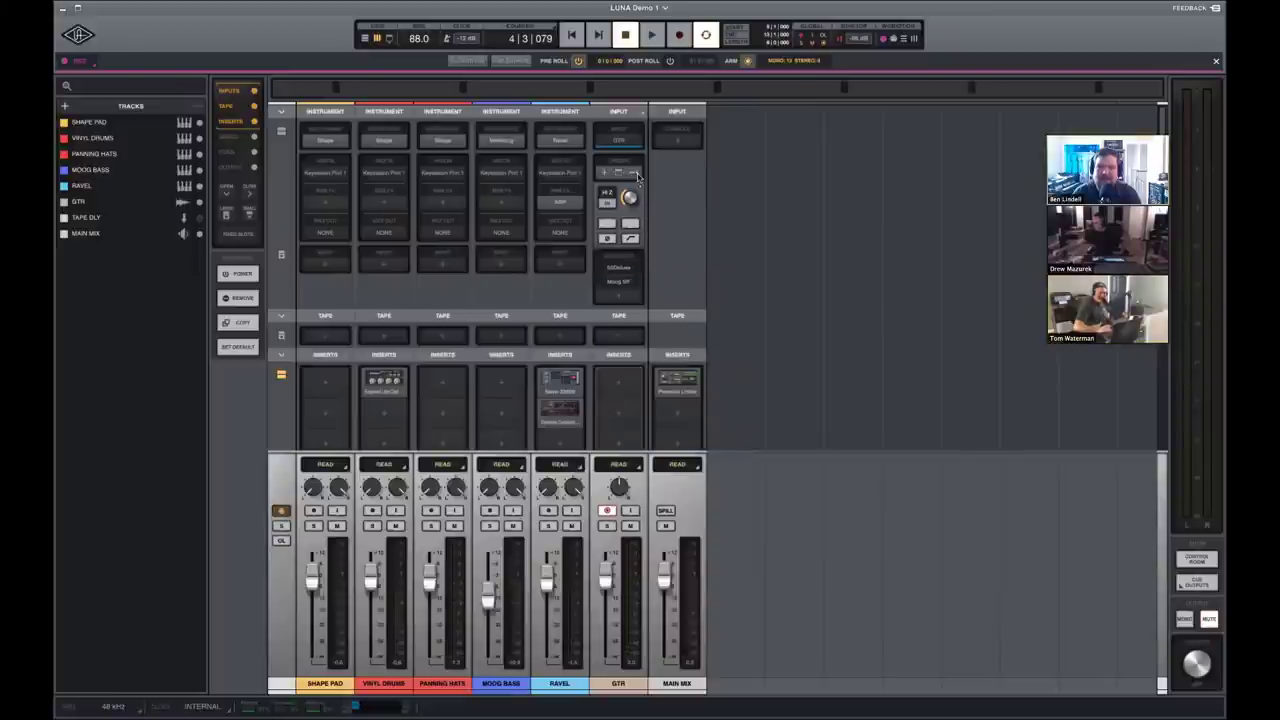
click(636, 176)
click(668, 263)
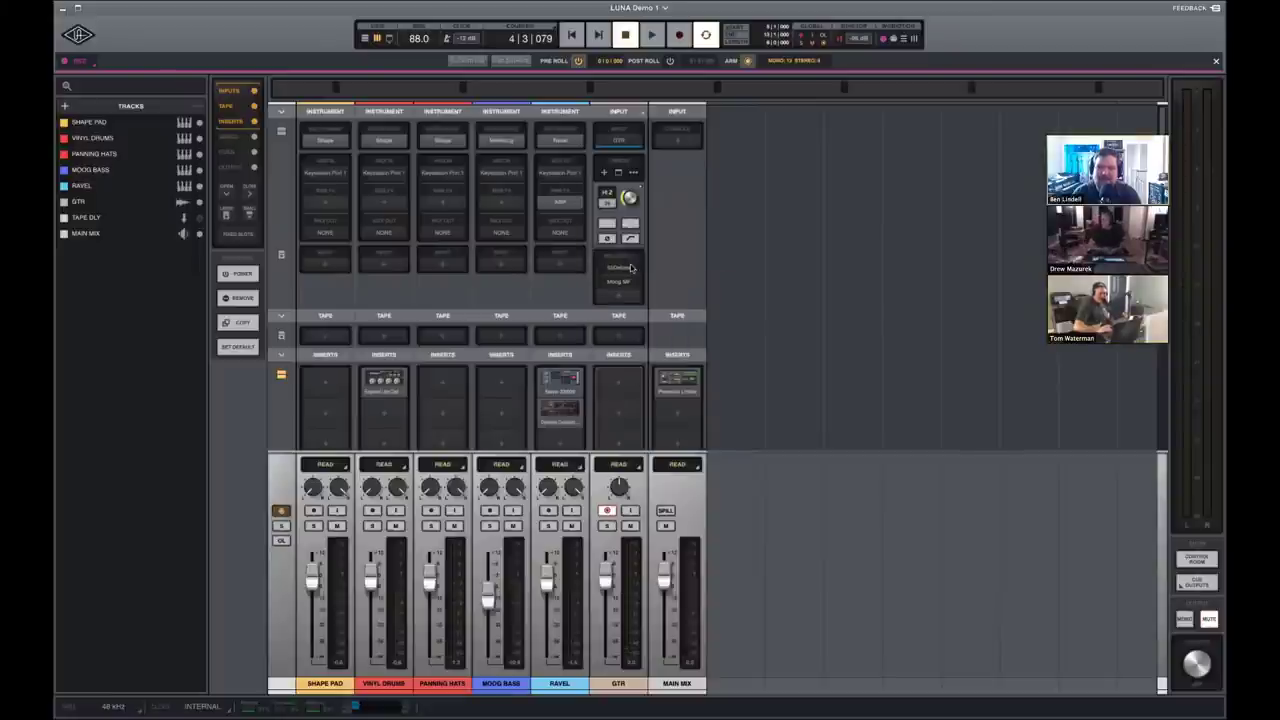
View the TS Overdrive pedal on GTR, and enable the Fender 55 Tweed Deluxe with its plug-in window open.
click(618, 174)
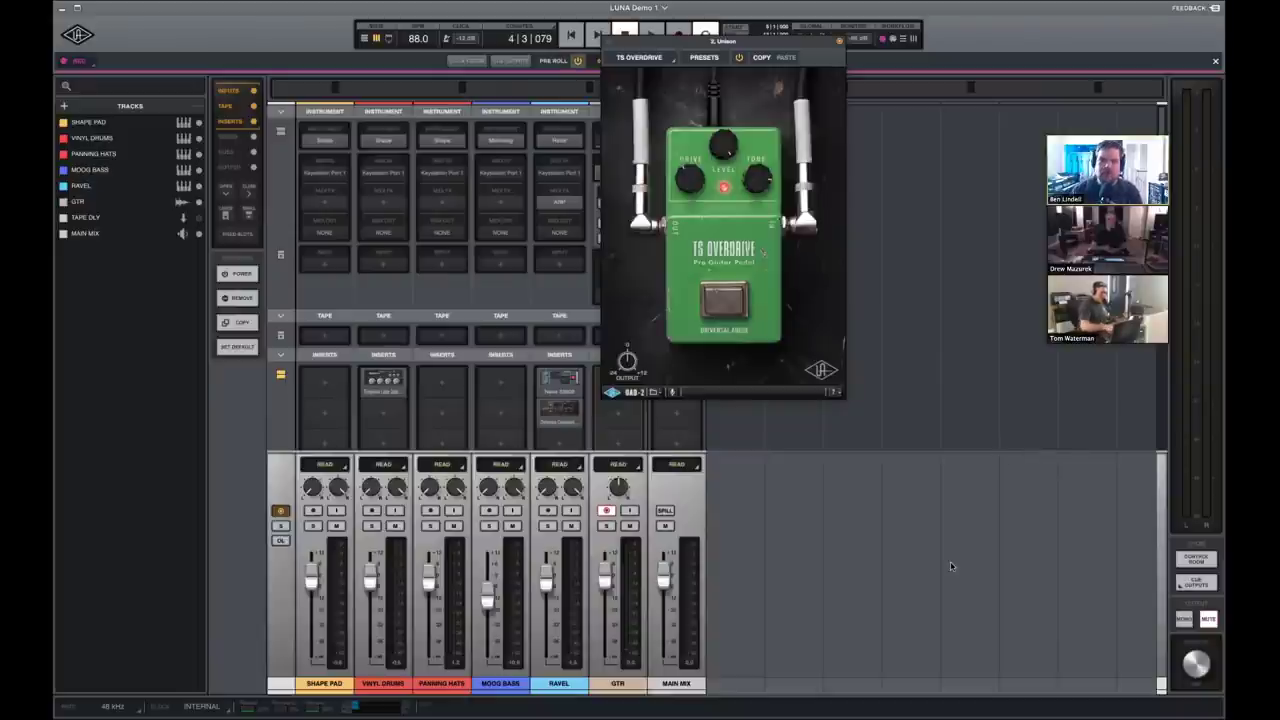
key(super+w)
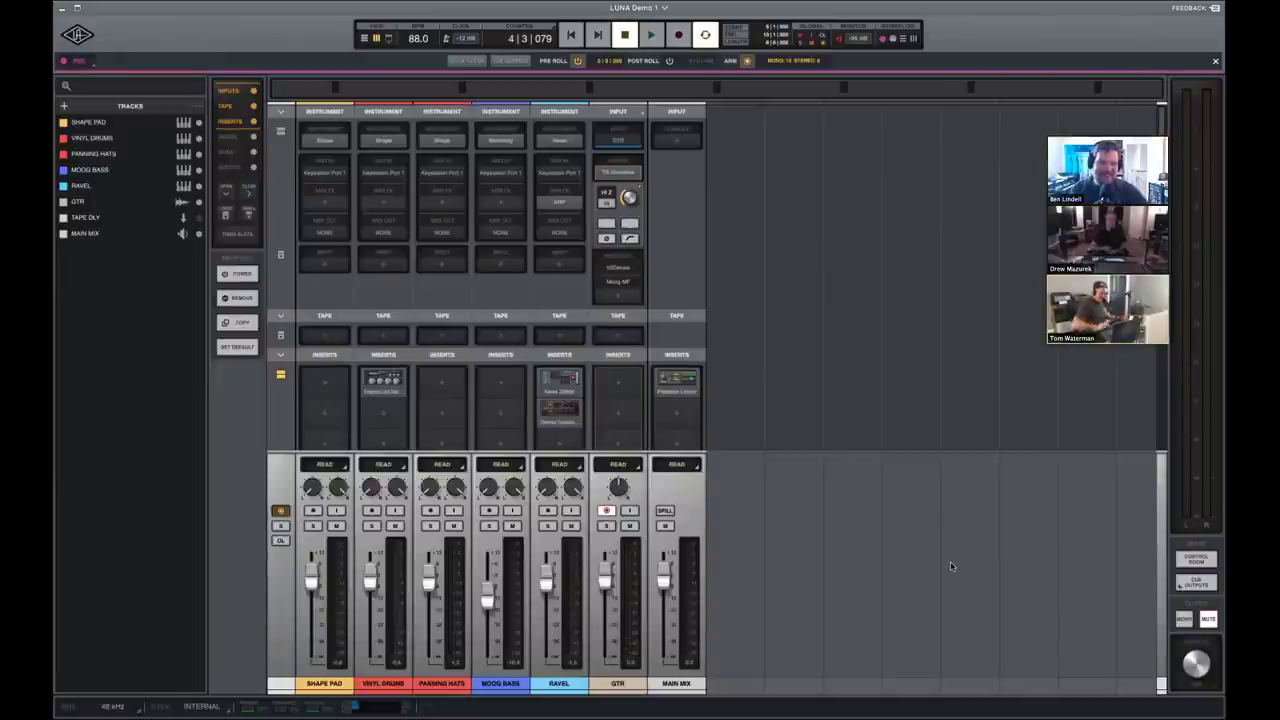
click(633, 268)
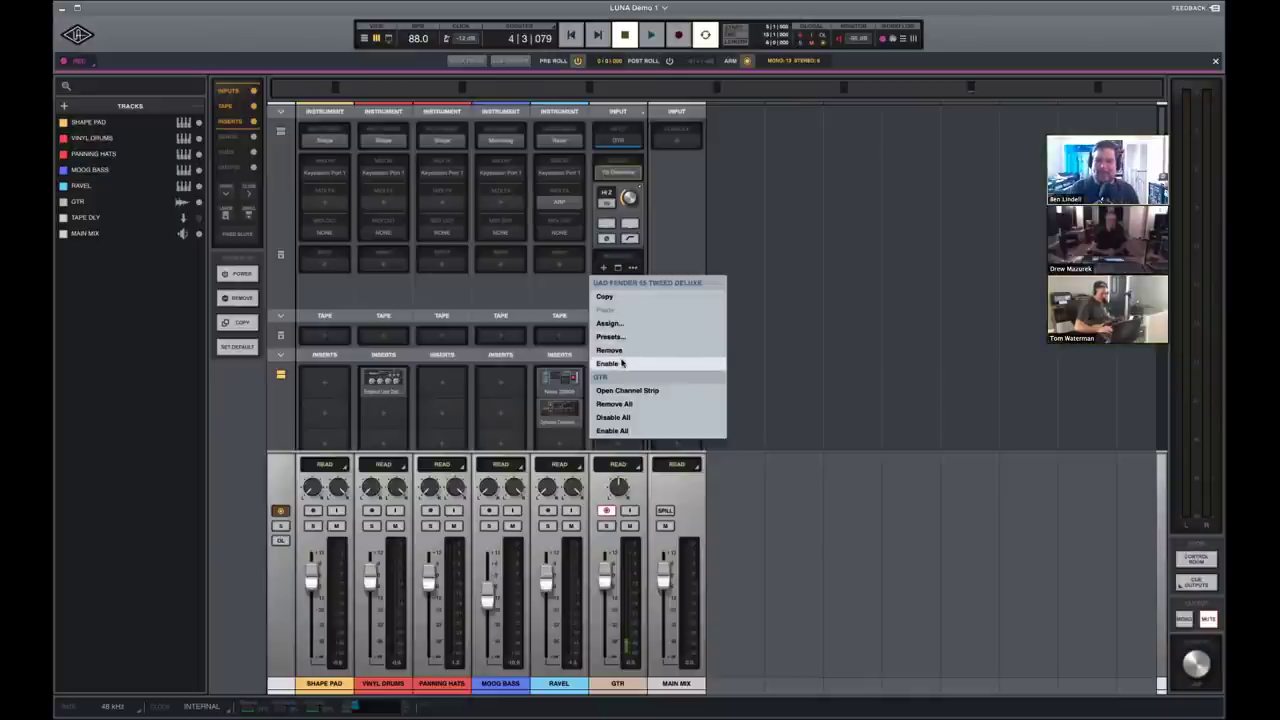
click(607, 363)
click(620, 272)
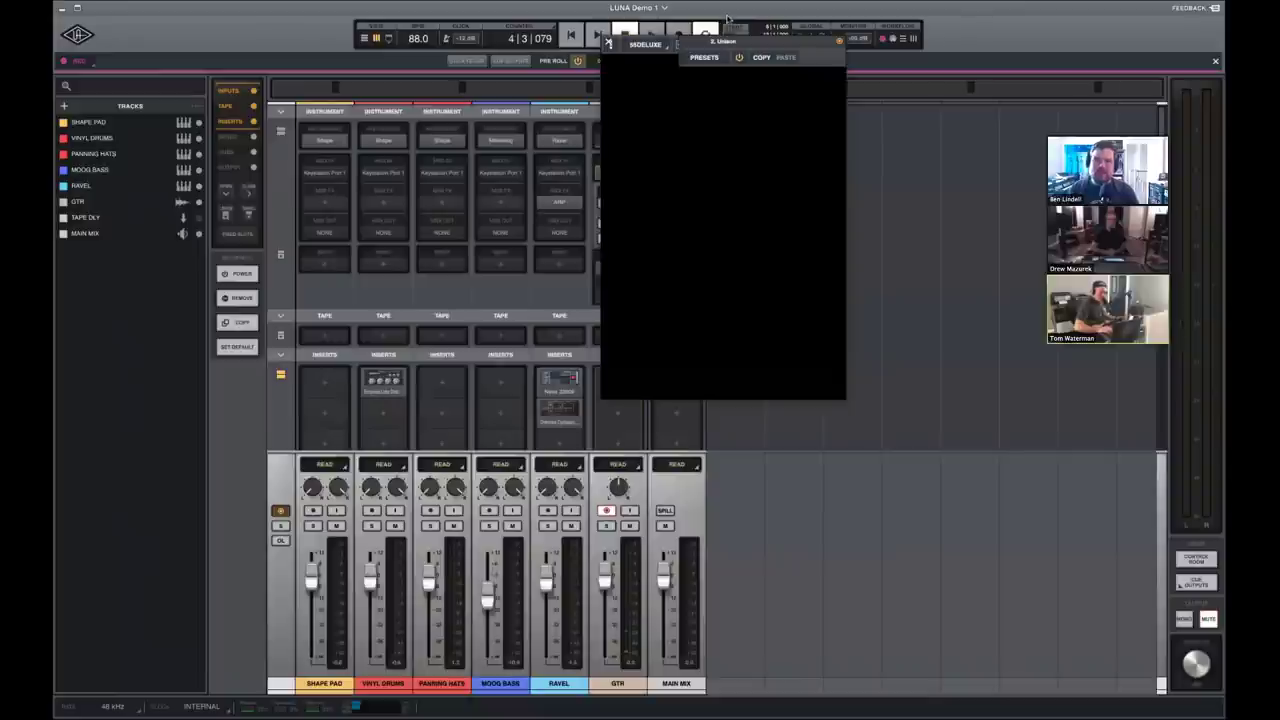
Arrange the TS Overdrive and 55 Tweed Deluxe windows on either side of the GTR channel strip.
drag(897, 116, 933, 150)
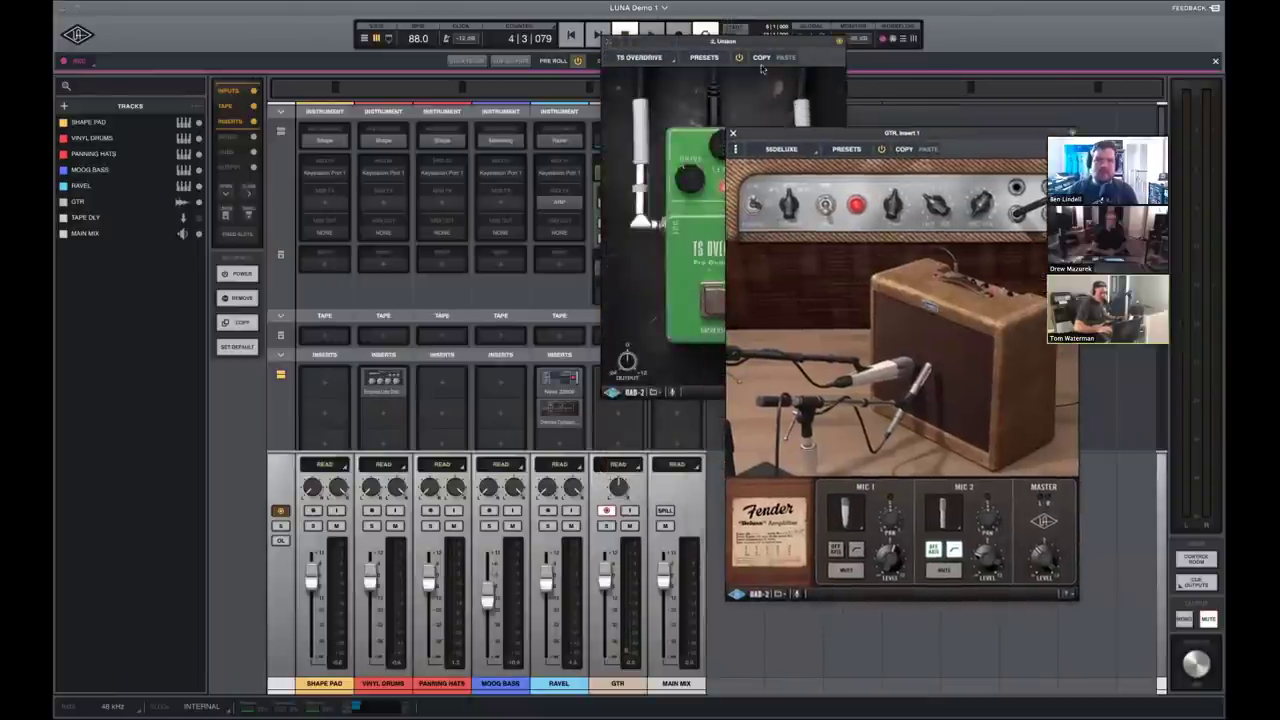
drag(809, 99, 419, 180)
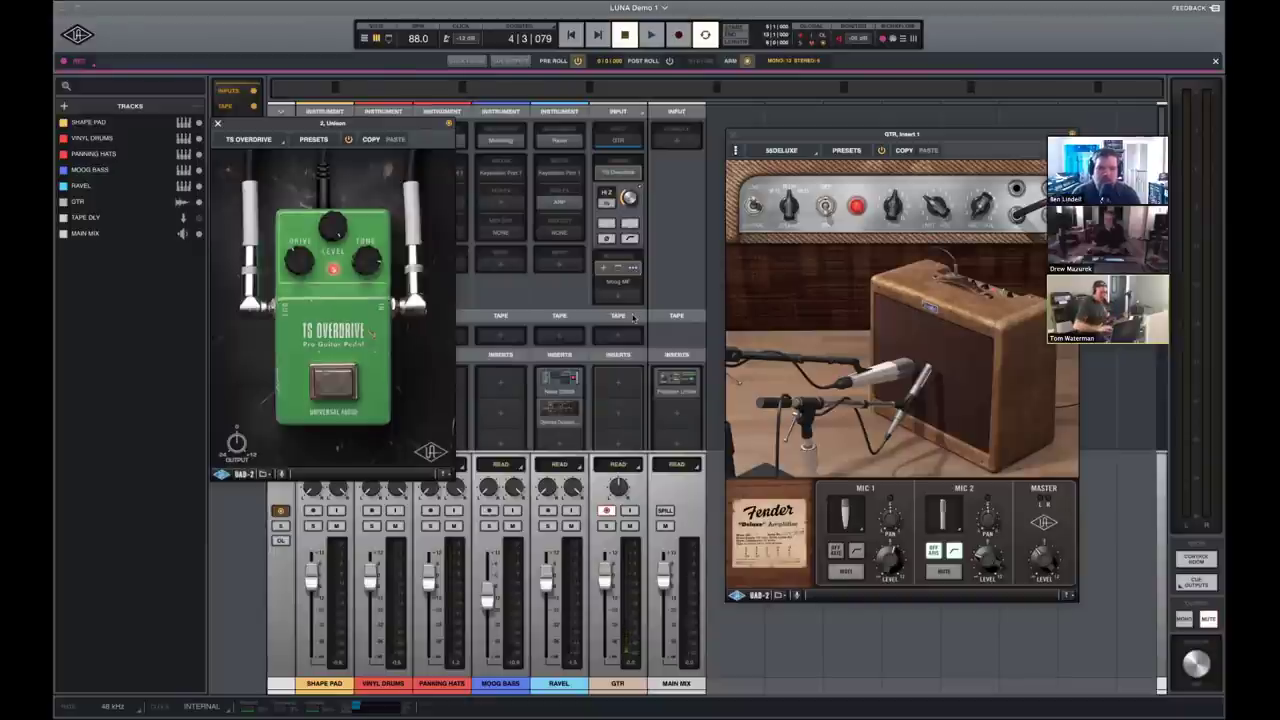
scroll(625, 320, down, 2)
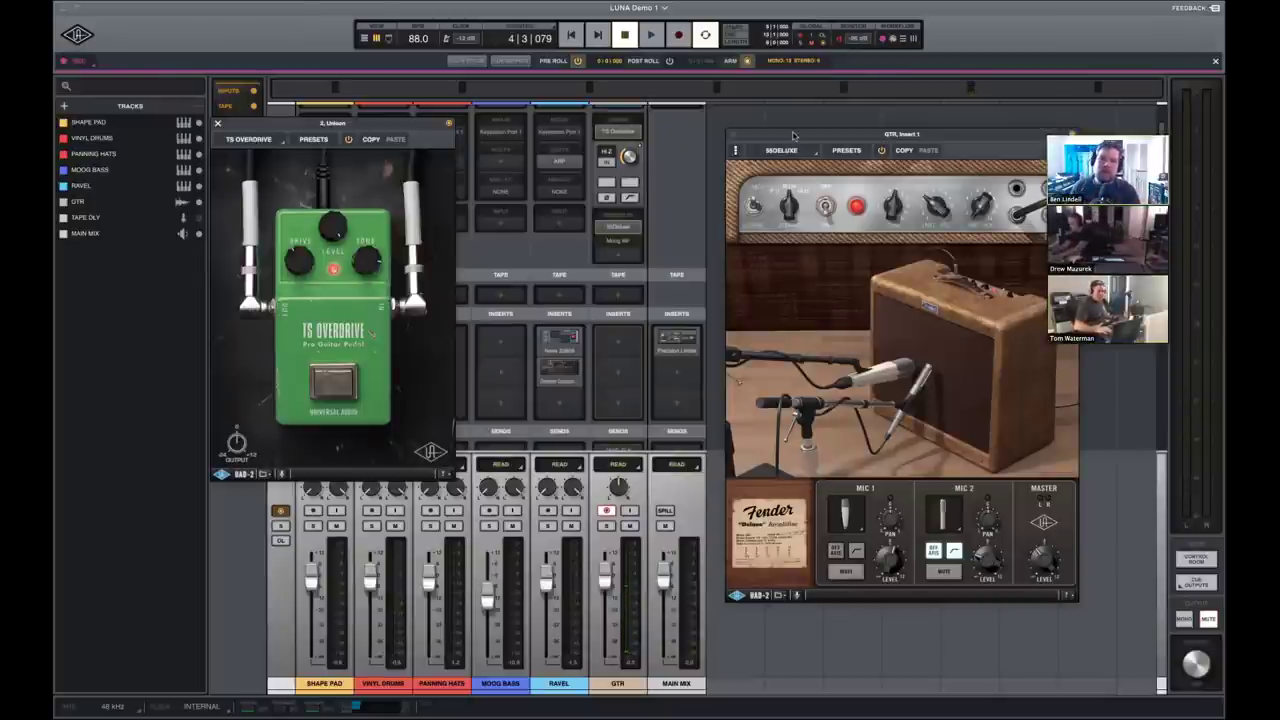
drag(790, 141, 781, 138)
mouse_move(553, 158)
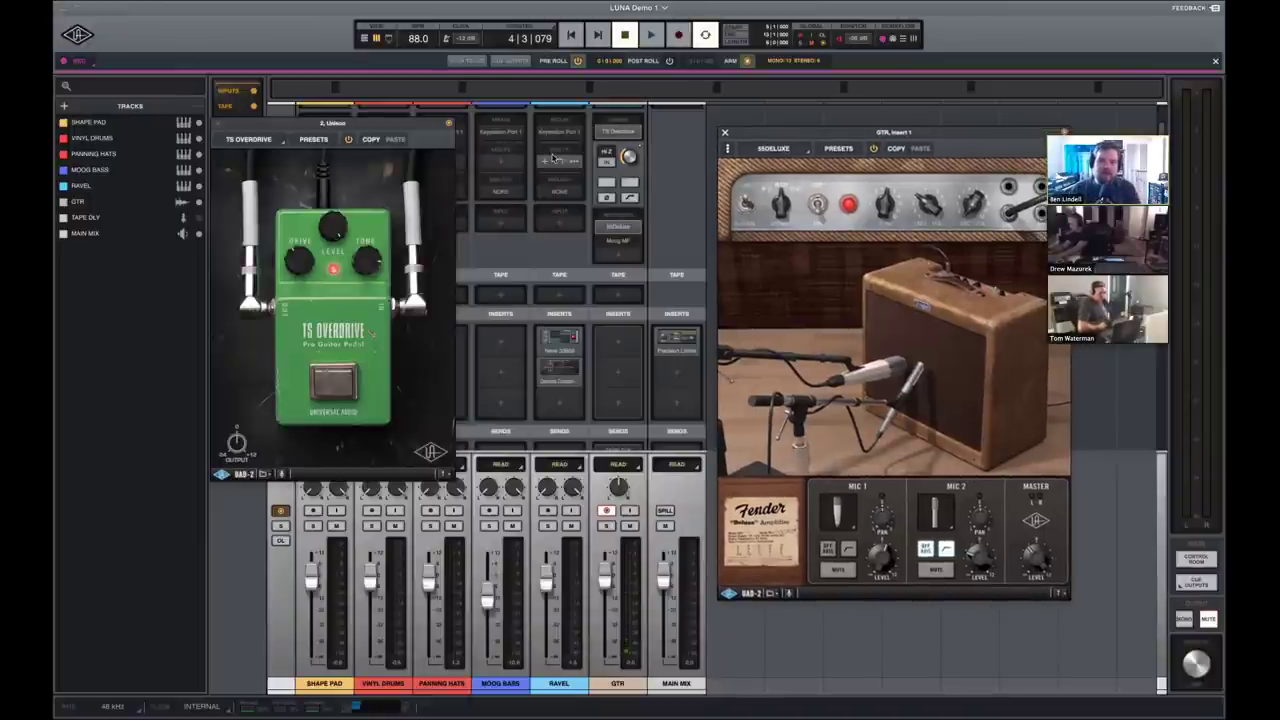
Examine the Apollo x4's channel DSP pairing in the hardware settings, and return to the session's mixer.
click(77, 35)
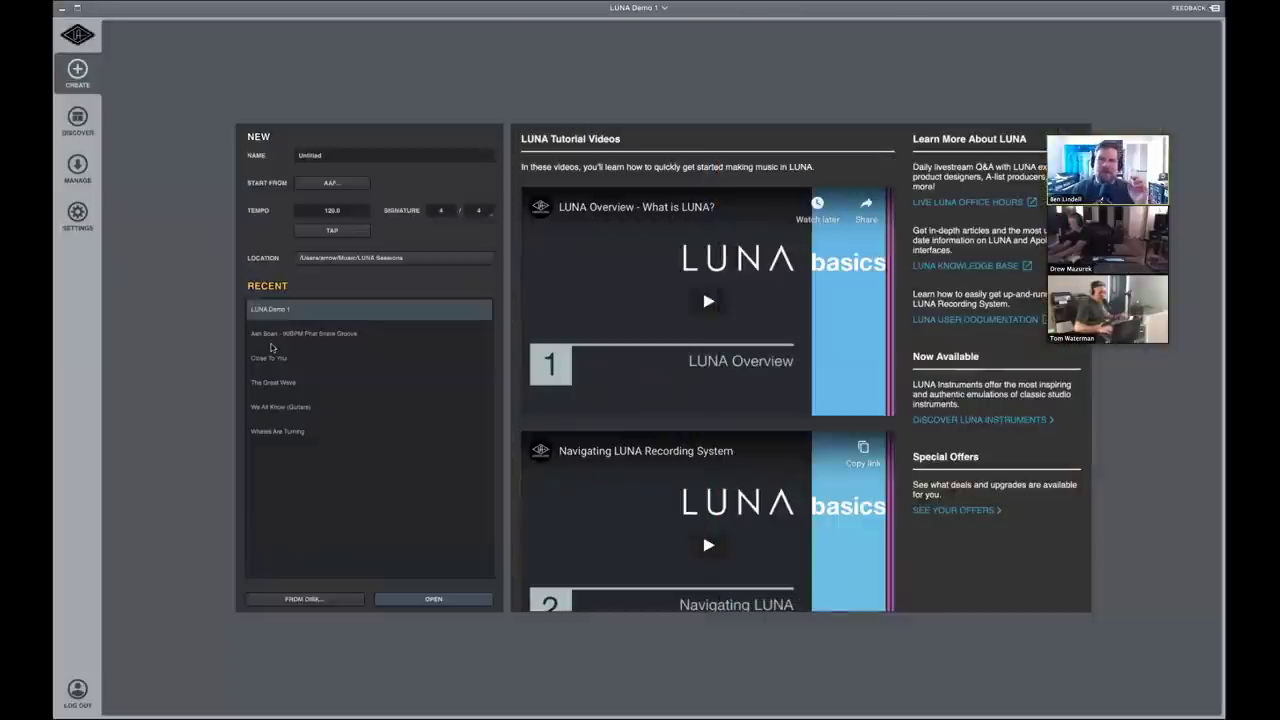
click(80, 218)
click(398, 45)
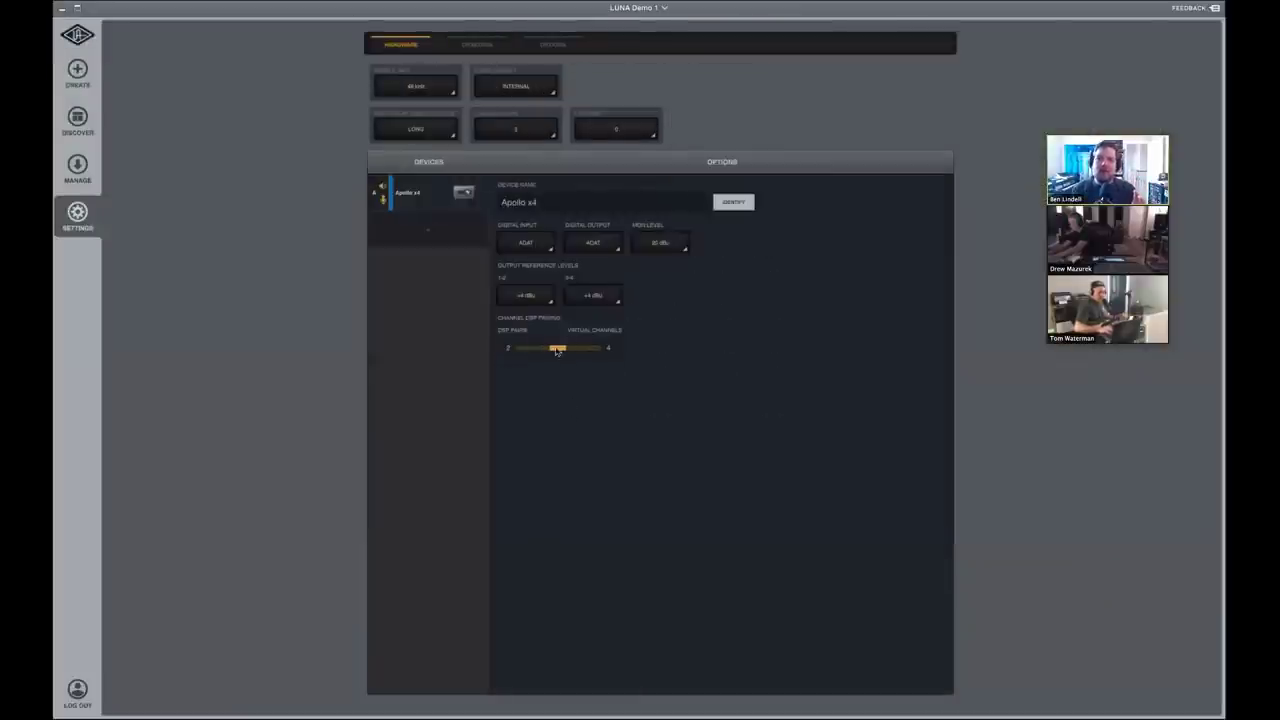
mouse_move(557, 350)
mouse_down()
mouse_move(585, 349)
mouse_move(522, 352)
mouse_move(576, 350)
mouse_up()
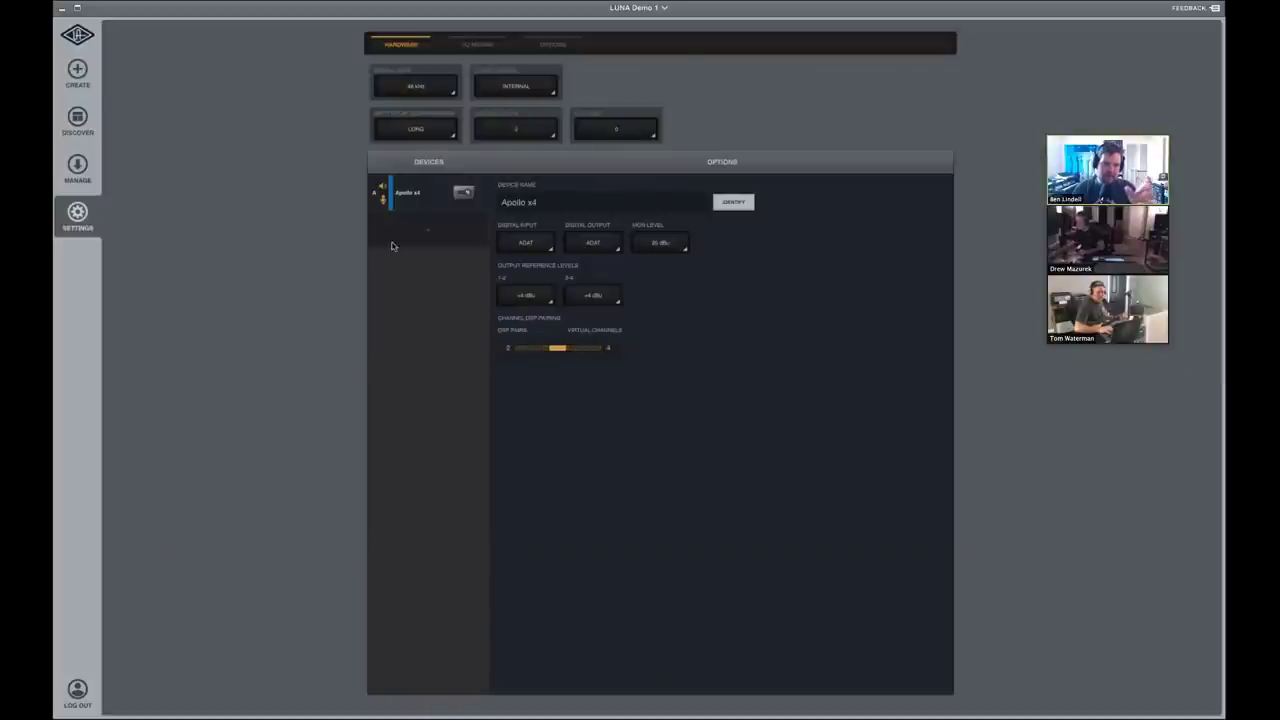
click(80, 37)
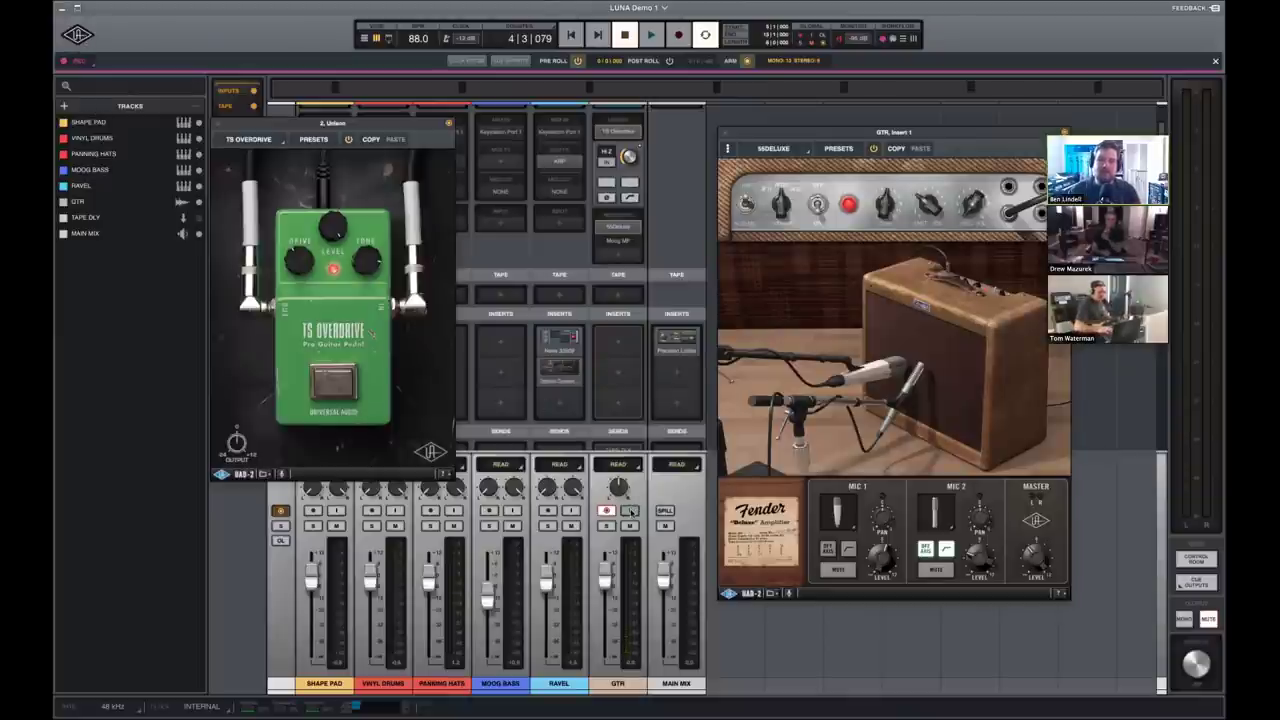
Turn on input monitoring for the GTR track and close the TS Overdrive window.
click(631, 511)
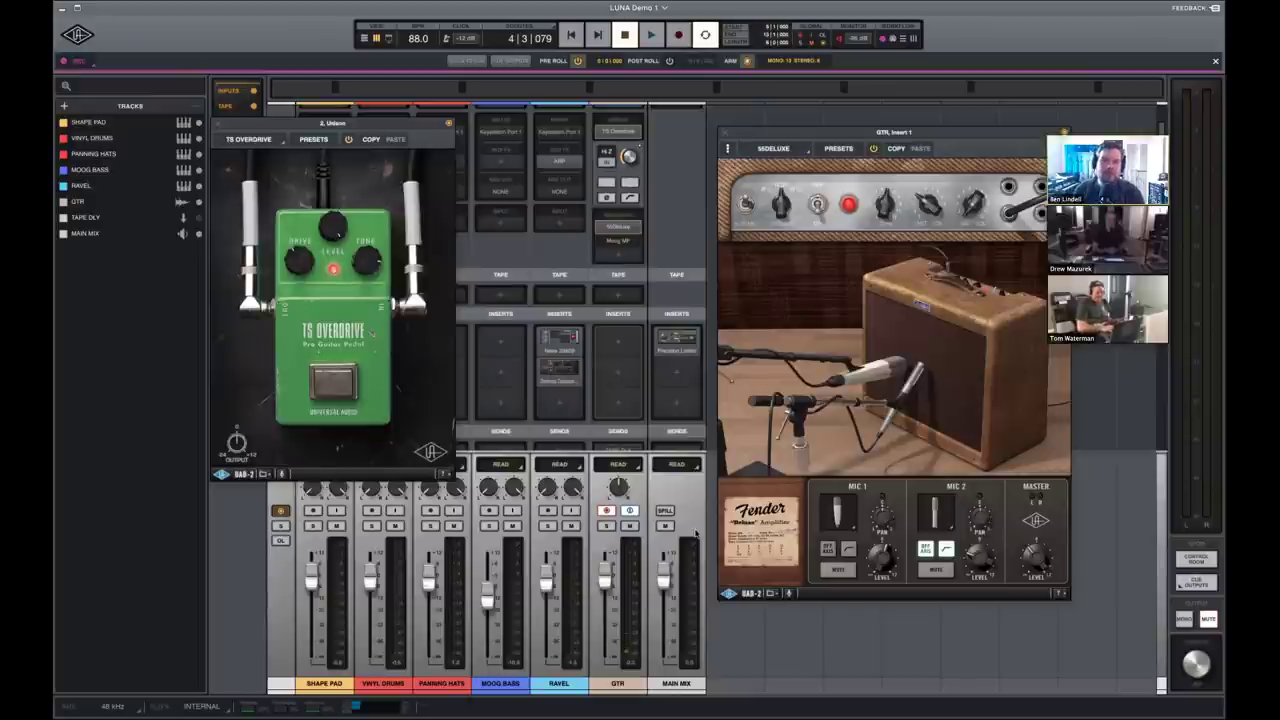
click(217, 124)
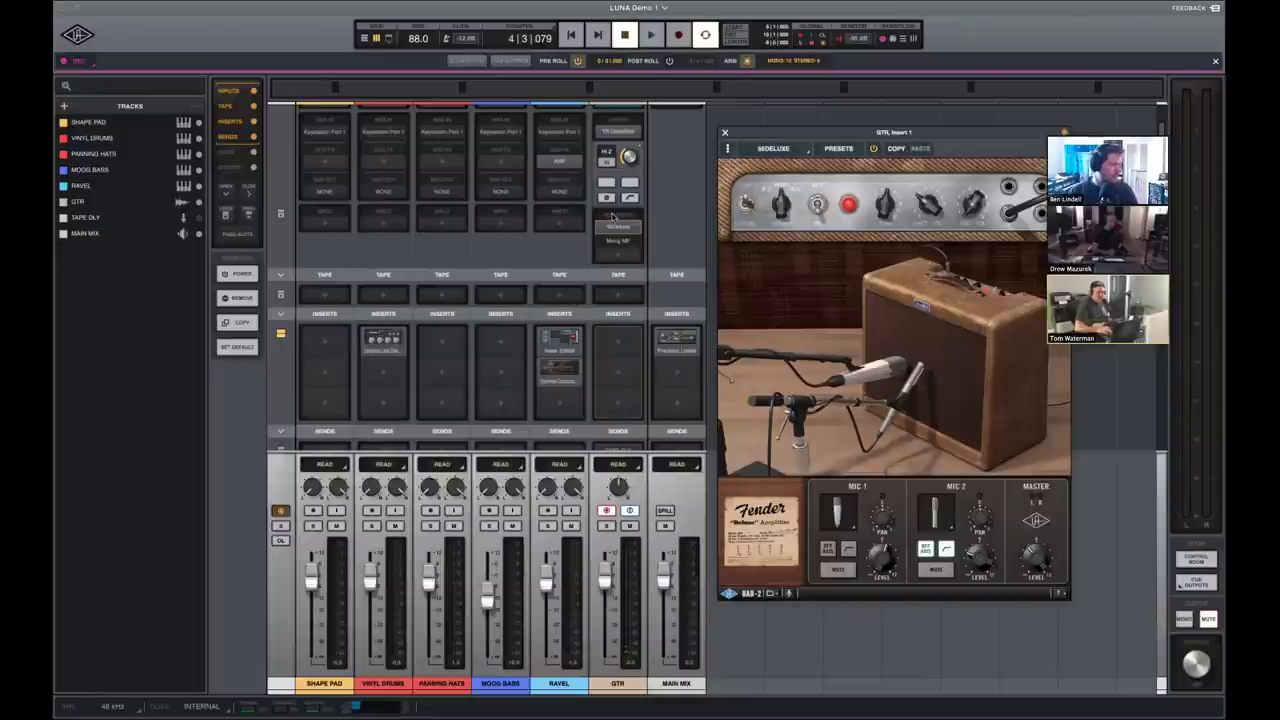
Enable the Moog Multimode Filter in the GTR track's record effects and open its plug-in window.
mouse_move(632, 232)
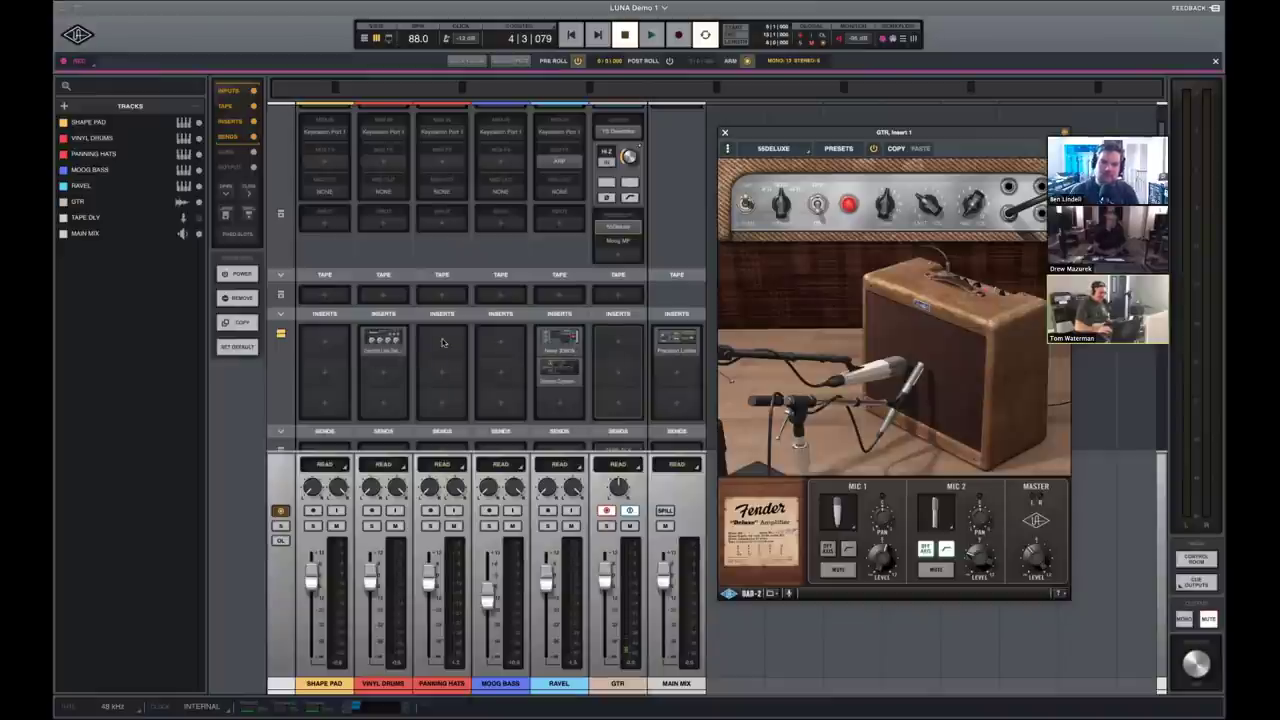
mouse_move(396, 354)
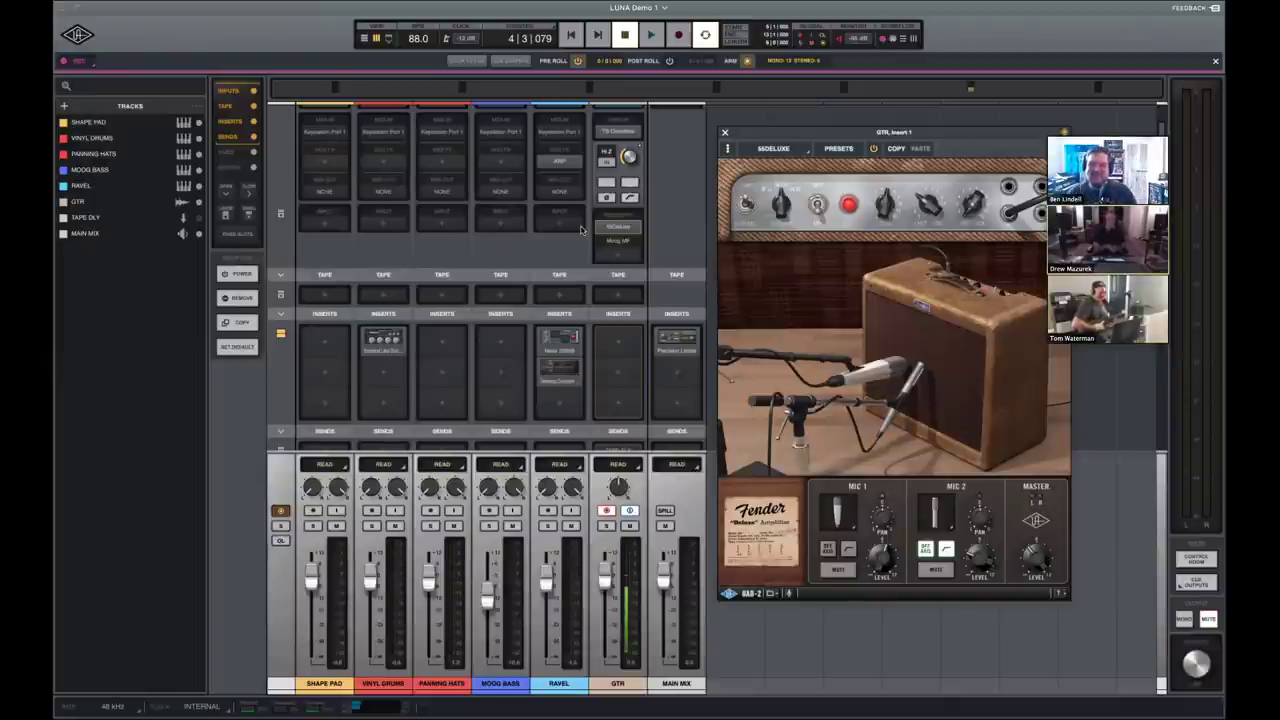
mouse_move(619, 245)
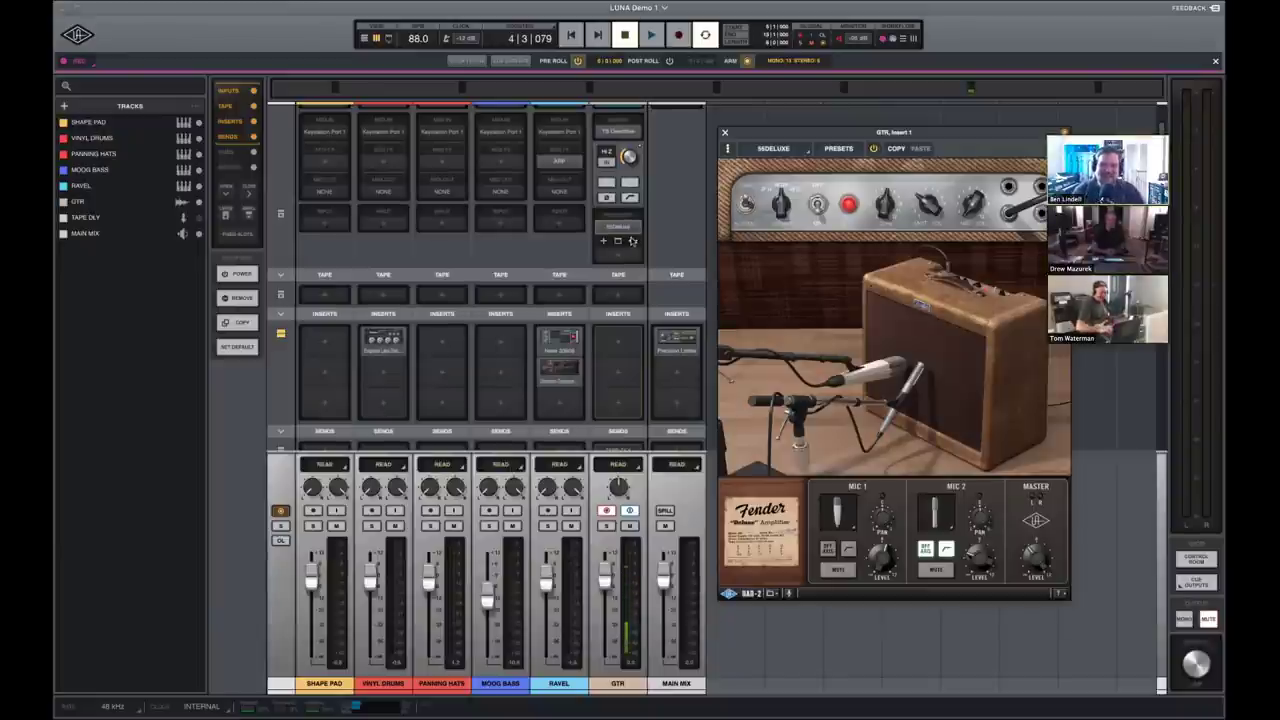
click(632, 242)
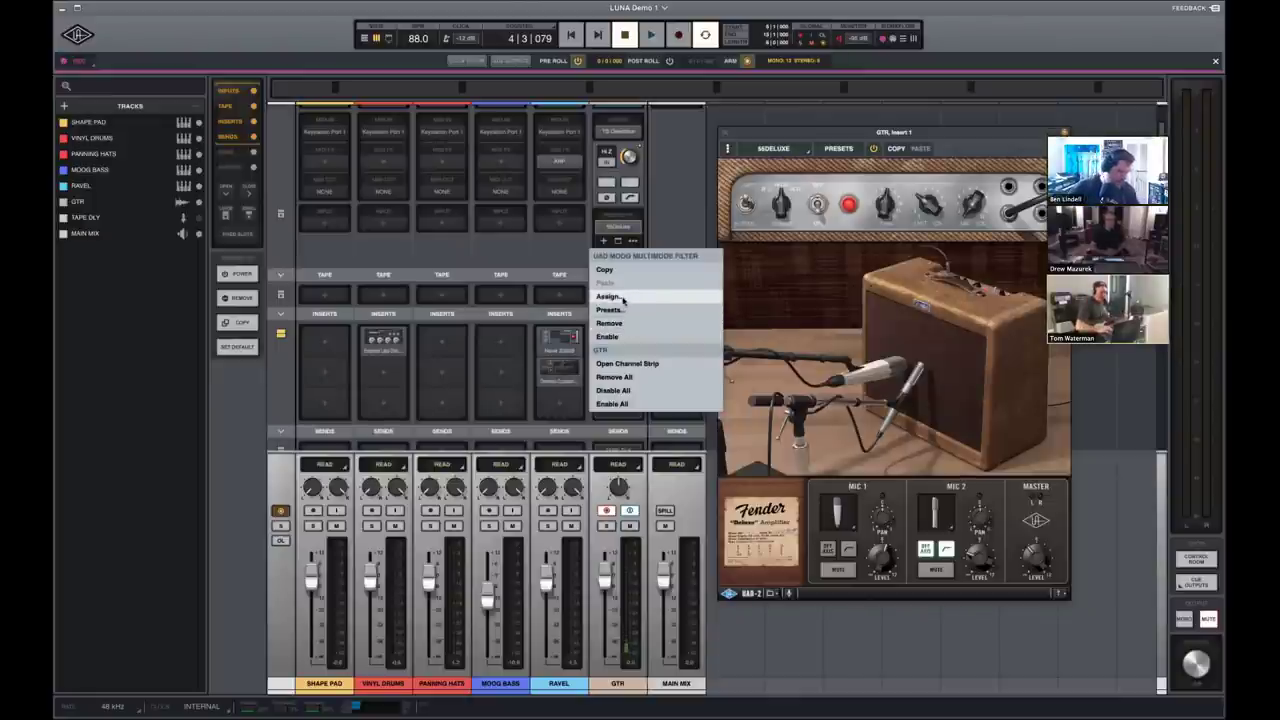
click(623, 298)
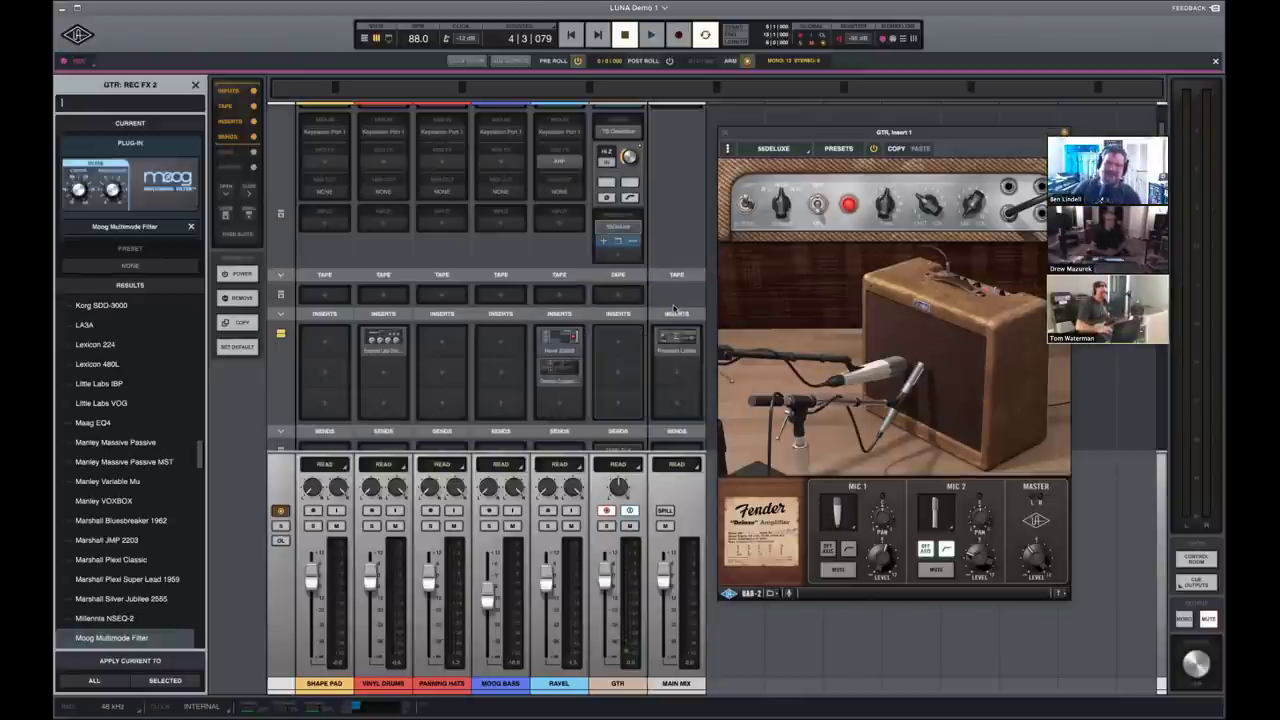
click(632, 242)
click(633, 336)
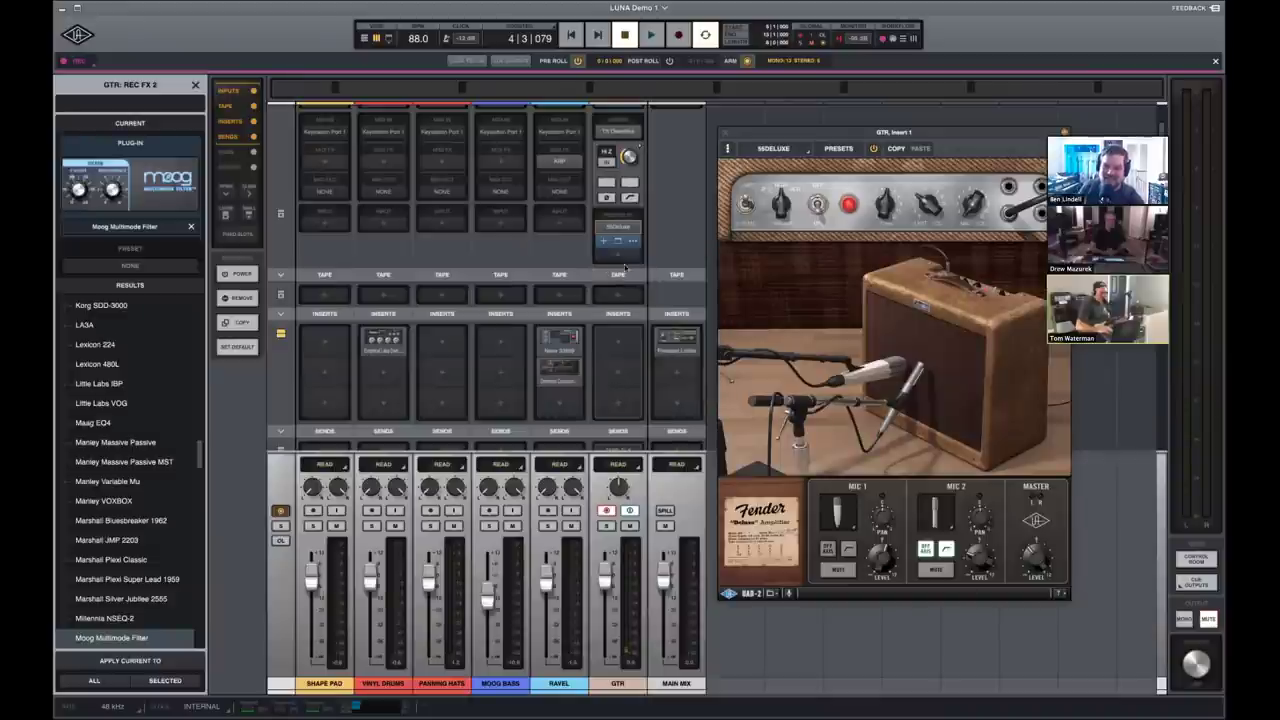
click(618, 243)
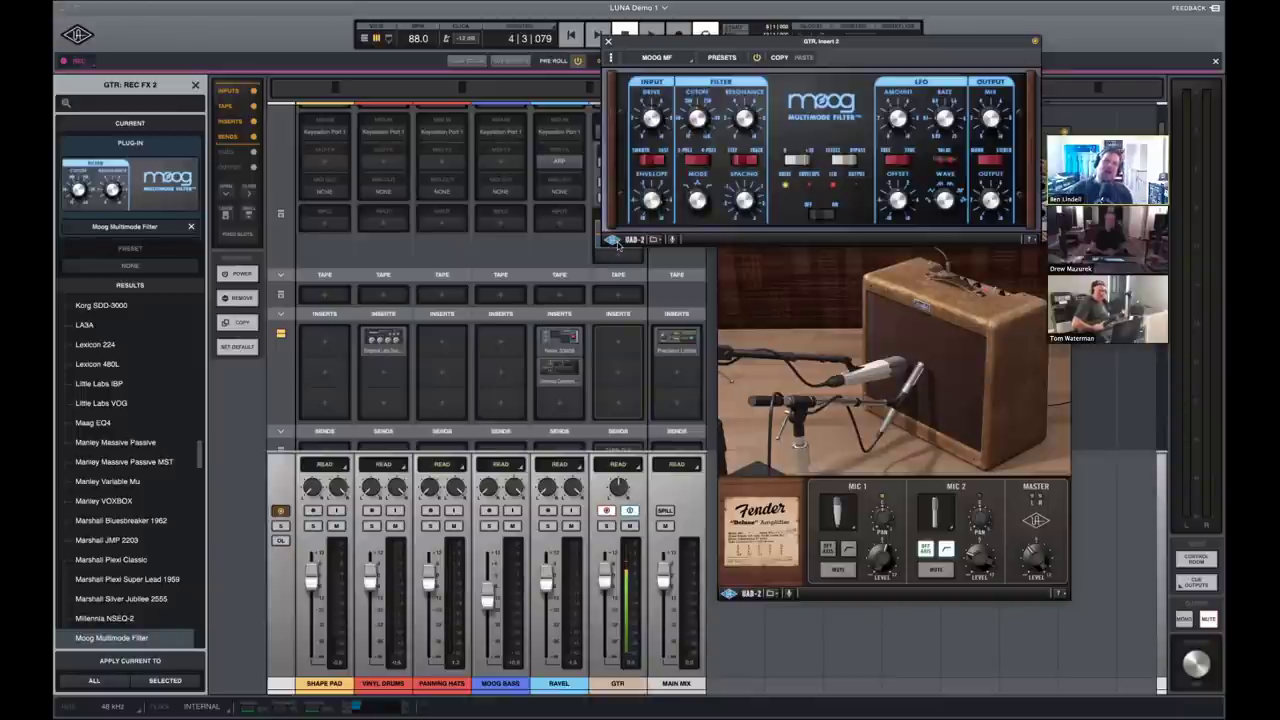
Close the Moog Multimode Filter and 55 Tweed Deluxe windows along with the plug-in browser.
click(607, 41)
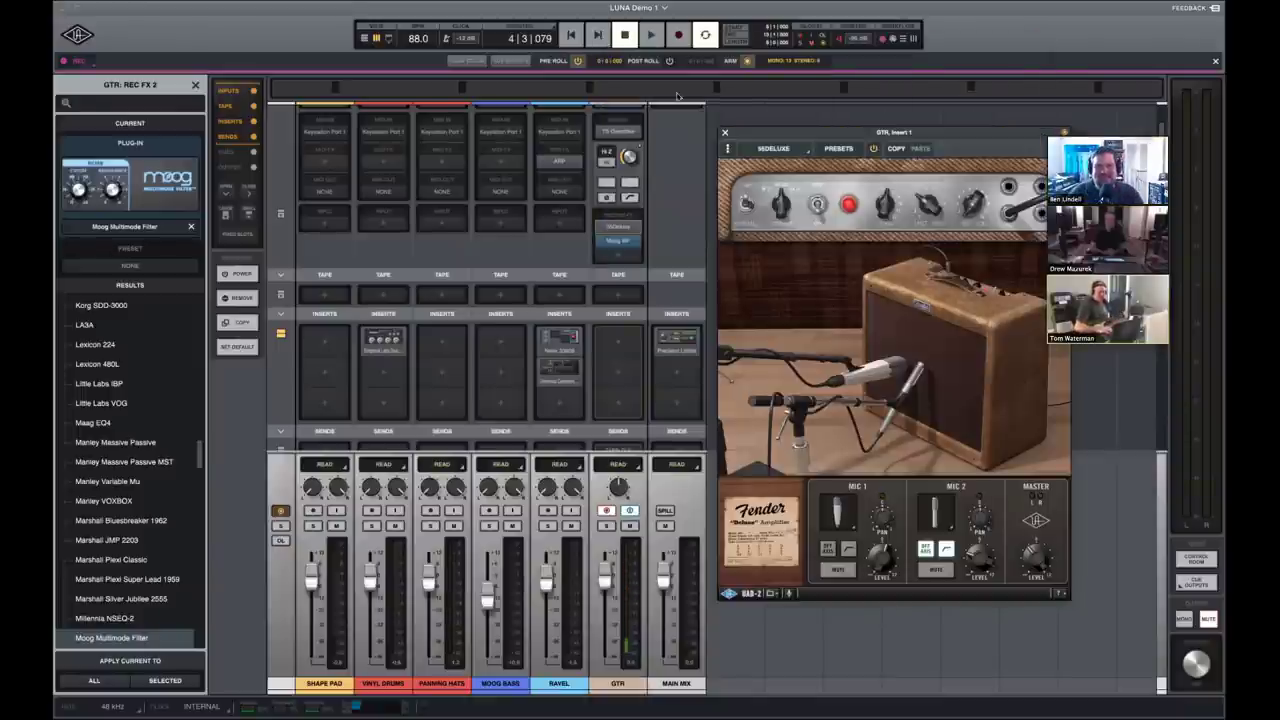
click(725, 133)
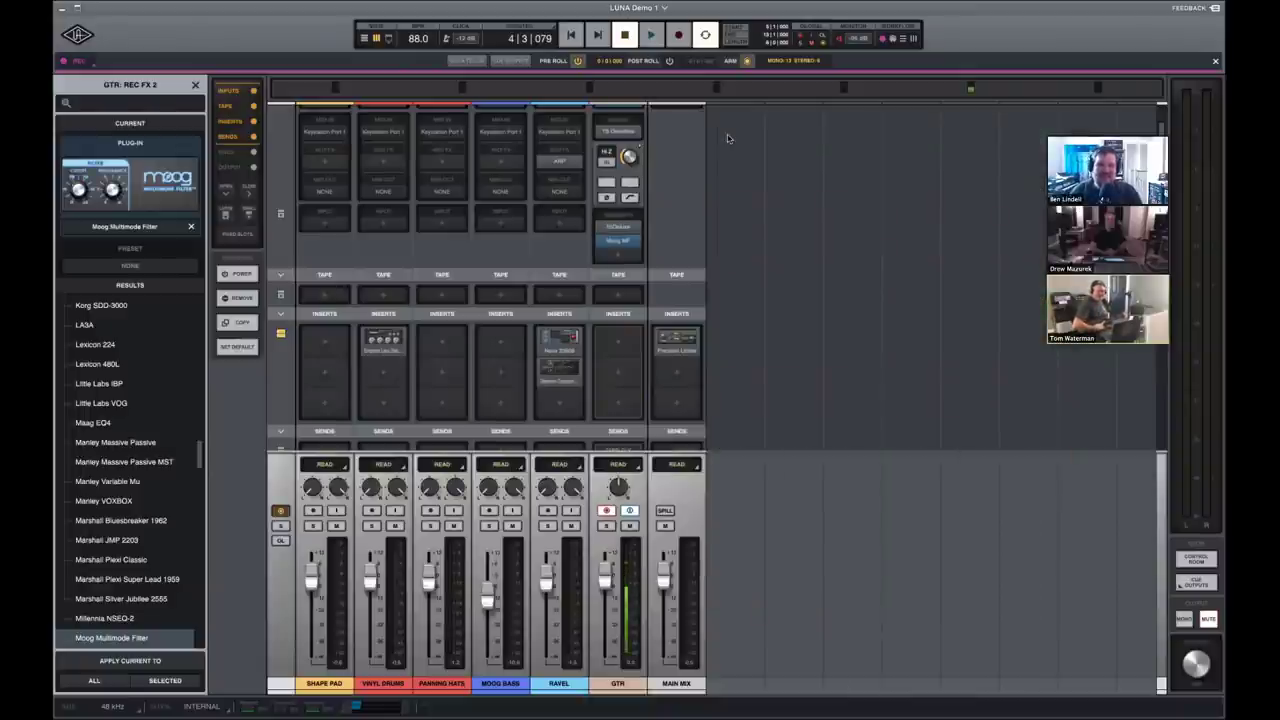
click(196, 86)
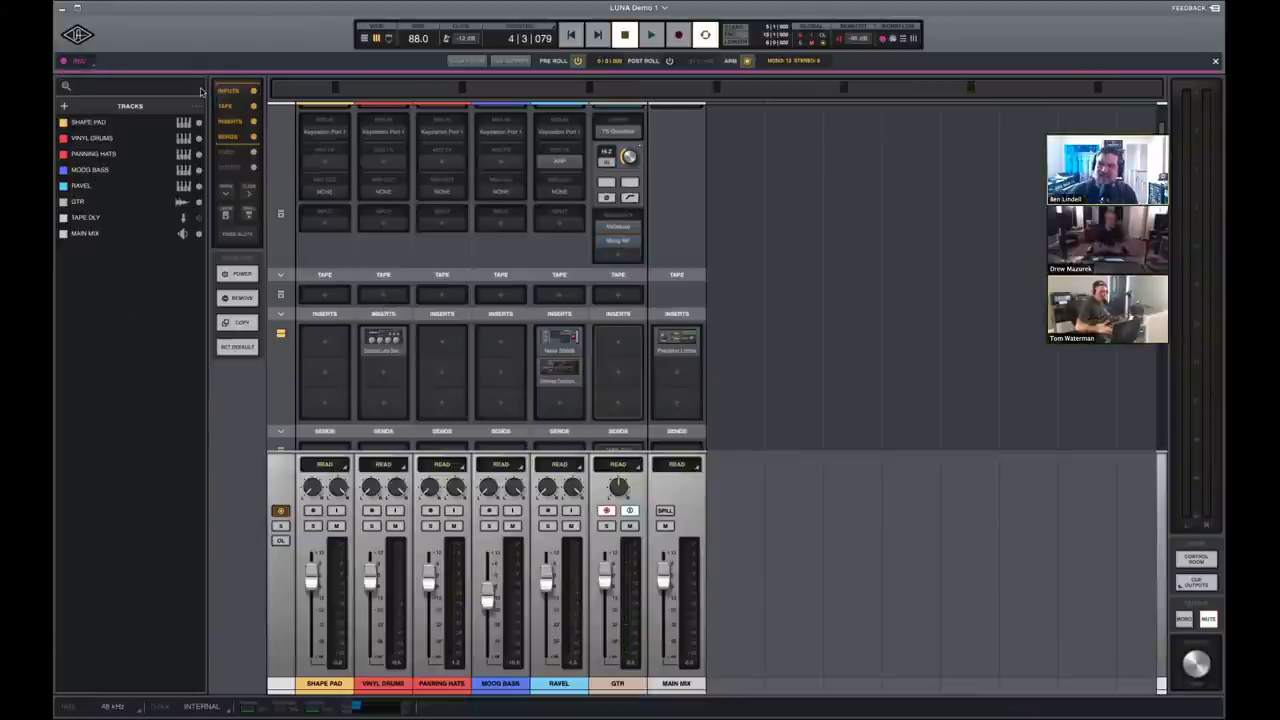
Show the hidden TAPE DLY bus in the mixer and bring GTR's send to it into view.
click(198, 219)
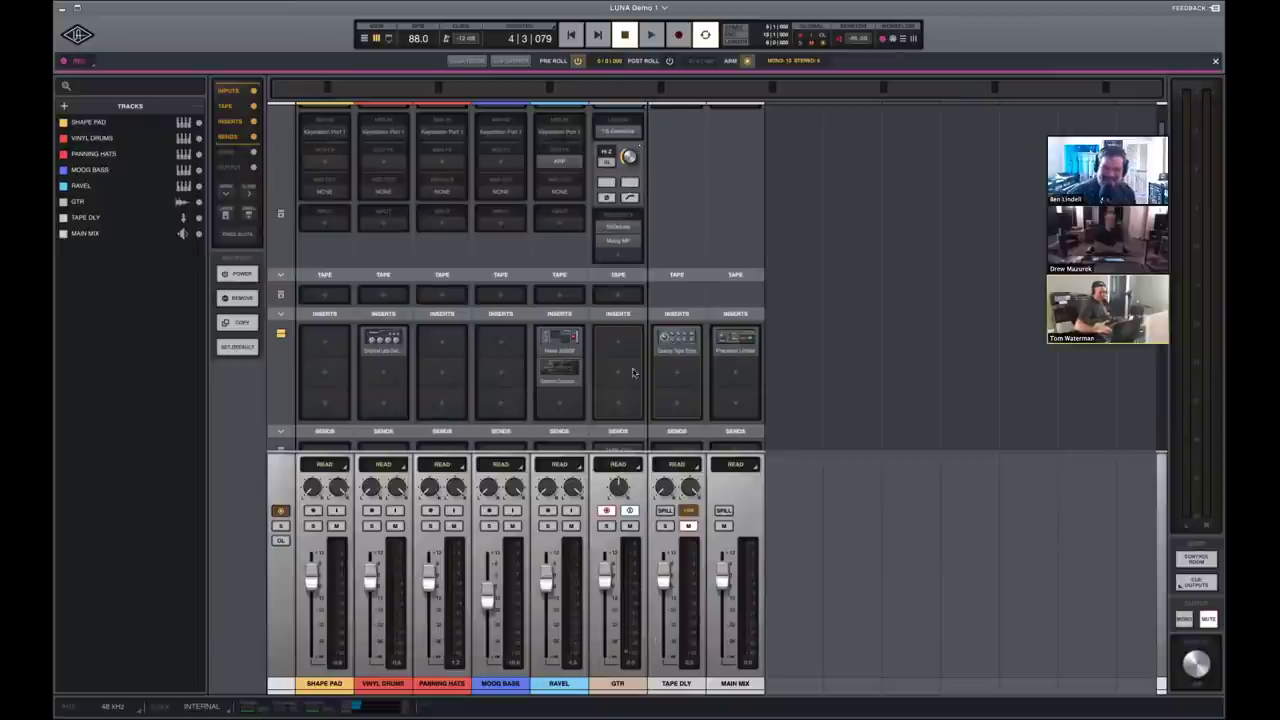
scroll(624, 335, down, 2)
scroll(624, 335, down, 2)
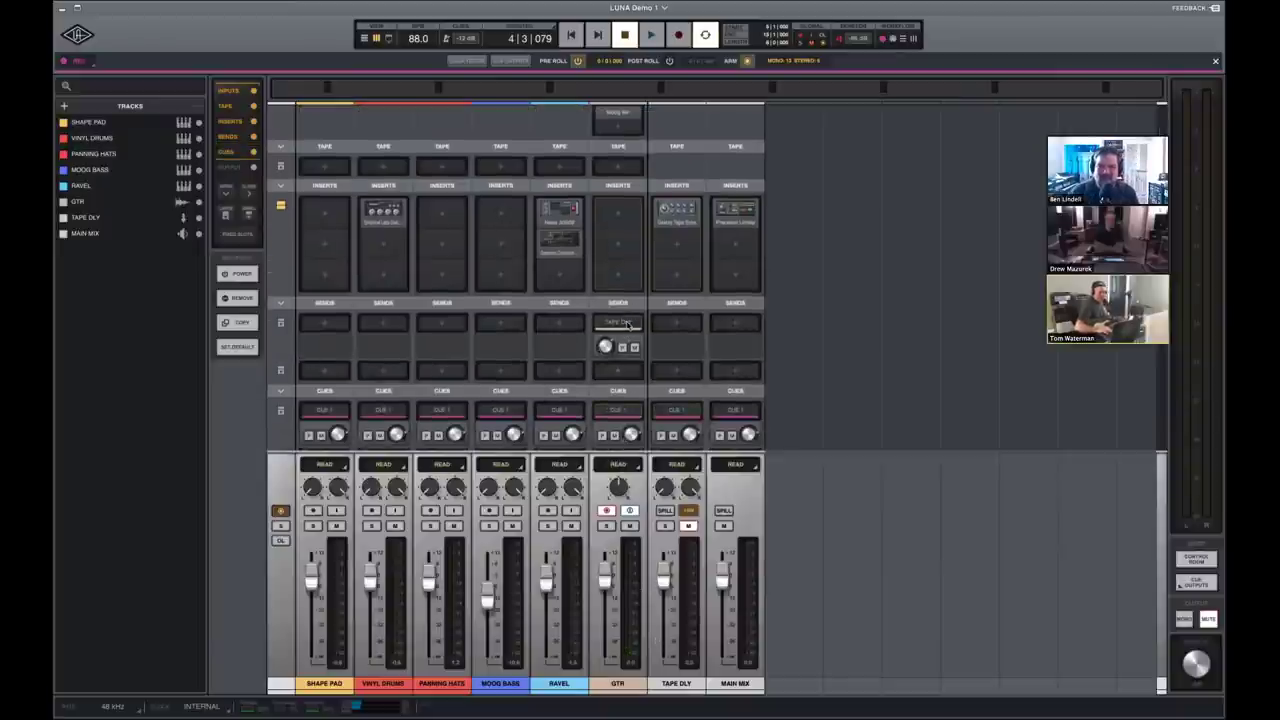
scroll(620, 320, down, 2)
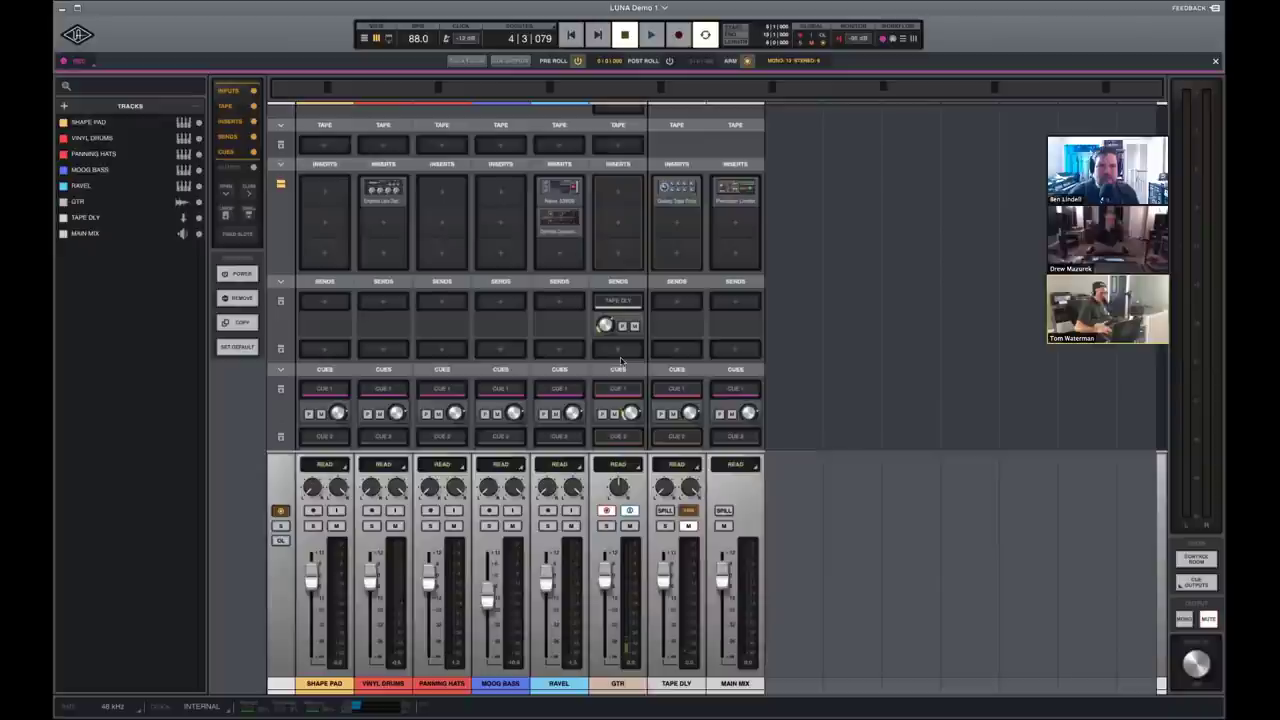
Create a stereo bus with Neve Summing from GTR's second send, and delete the new bus.
click(618, 350)
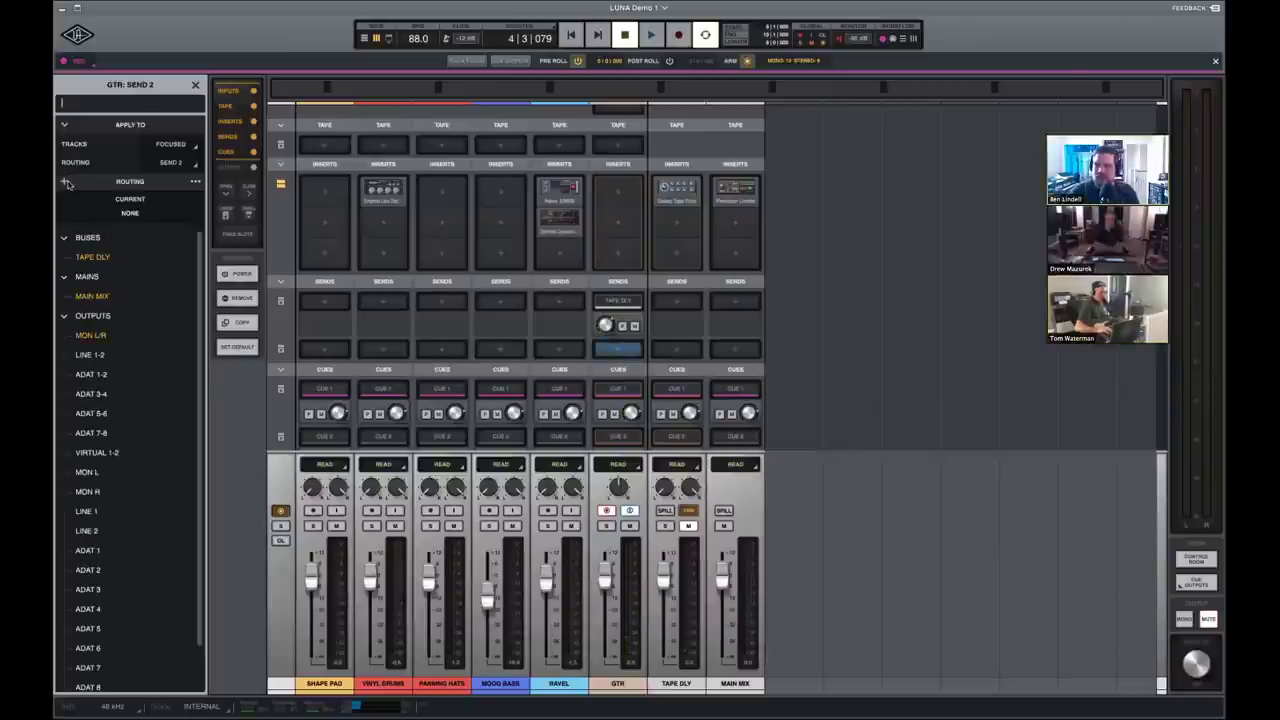
click(100, 183)
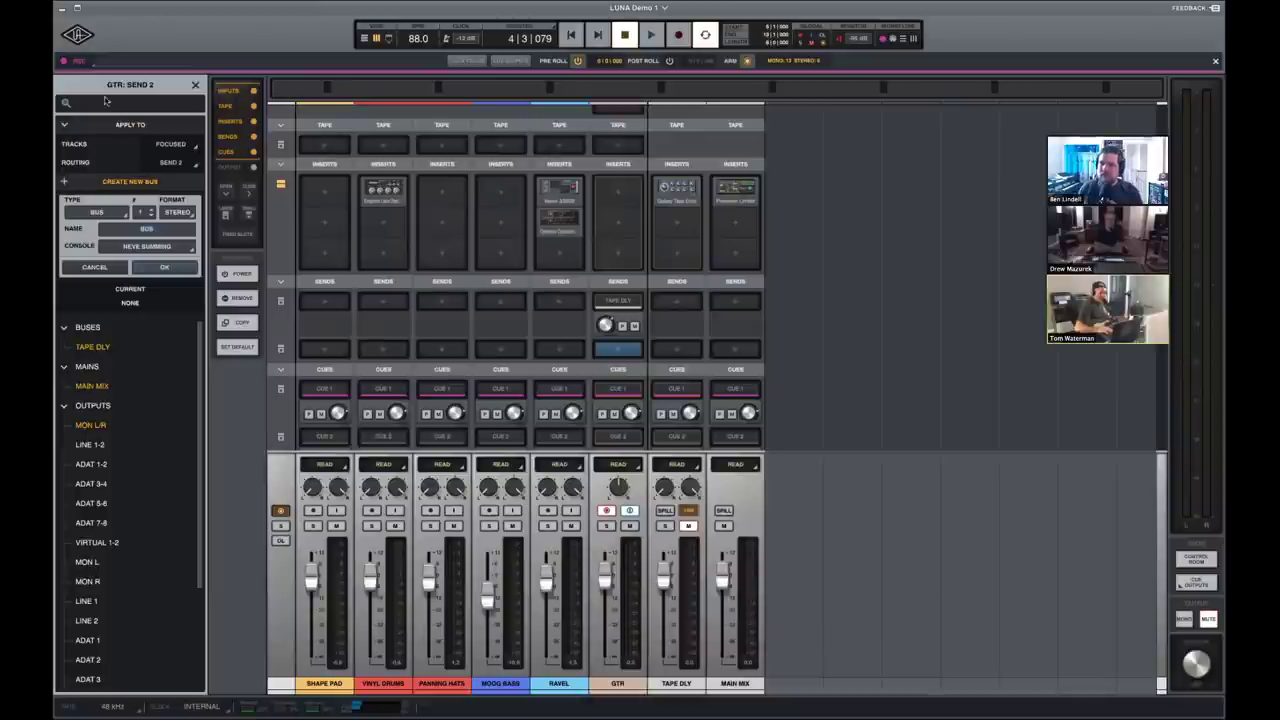
click(164, 267)
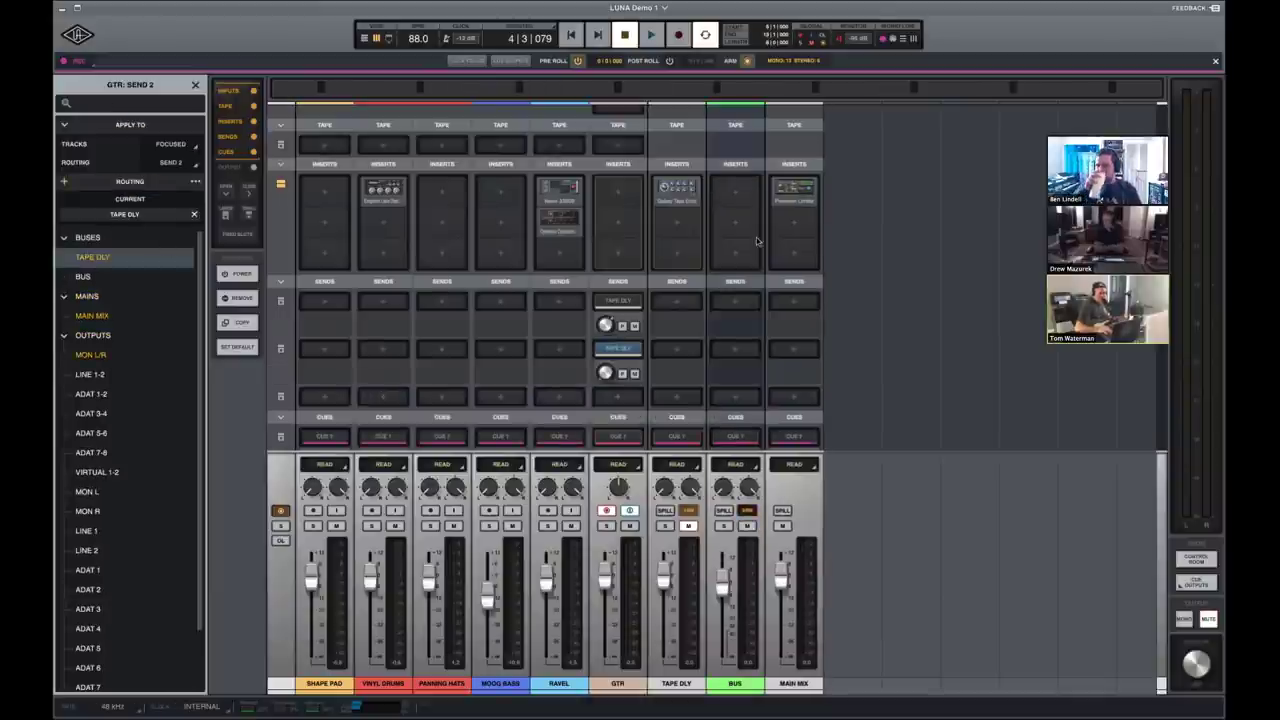
right_click(733, 683)
click(735, 671)
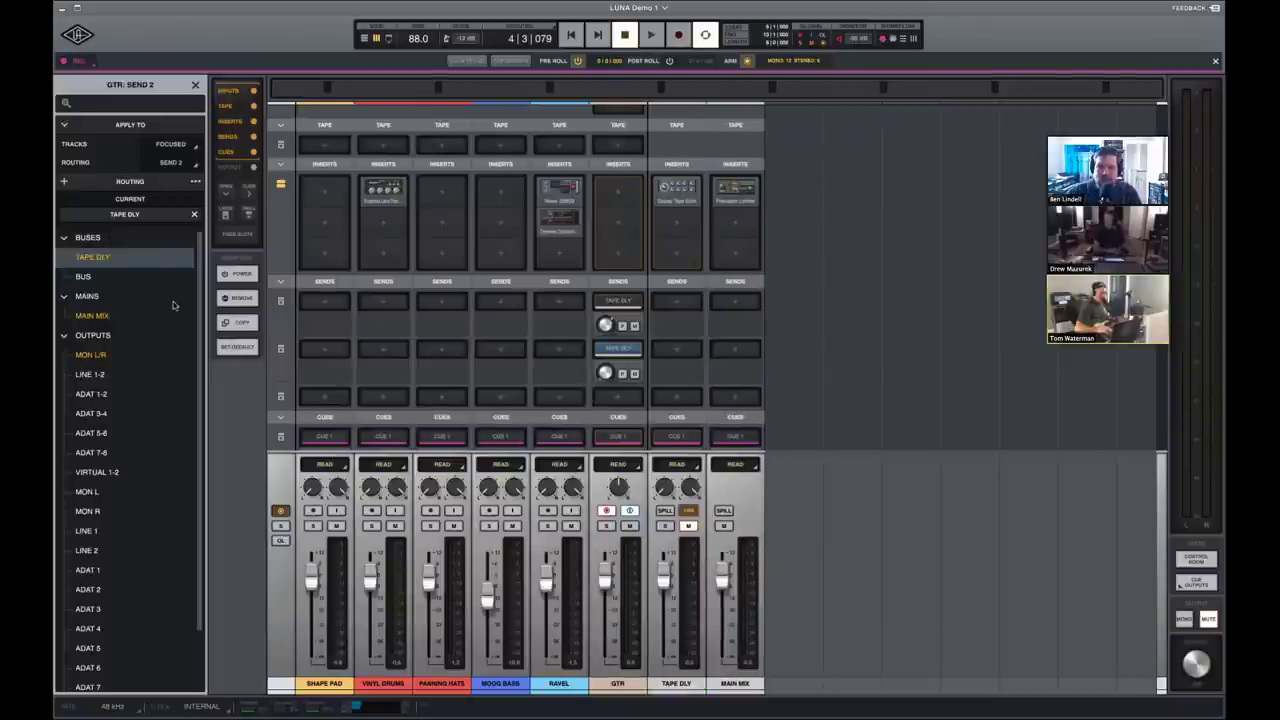
Create a stereo bus named REFERB with console set to NONE for GTR's second send, and delete that bus.
click(626, 350)
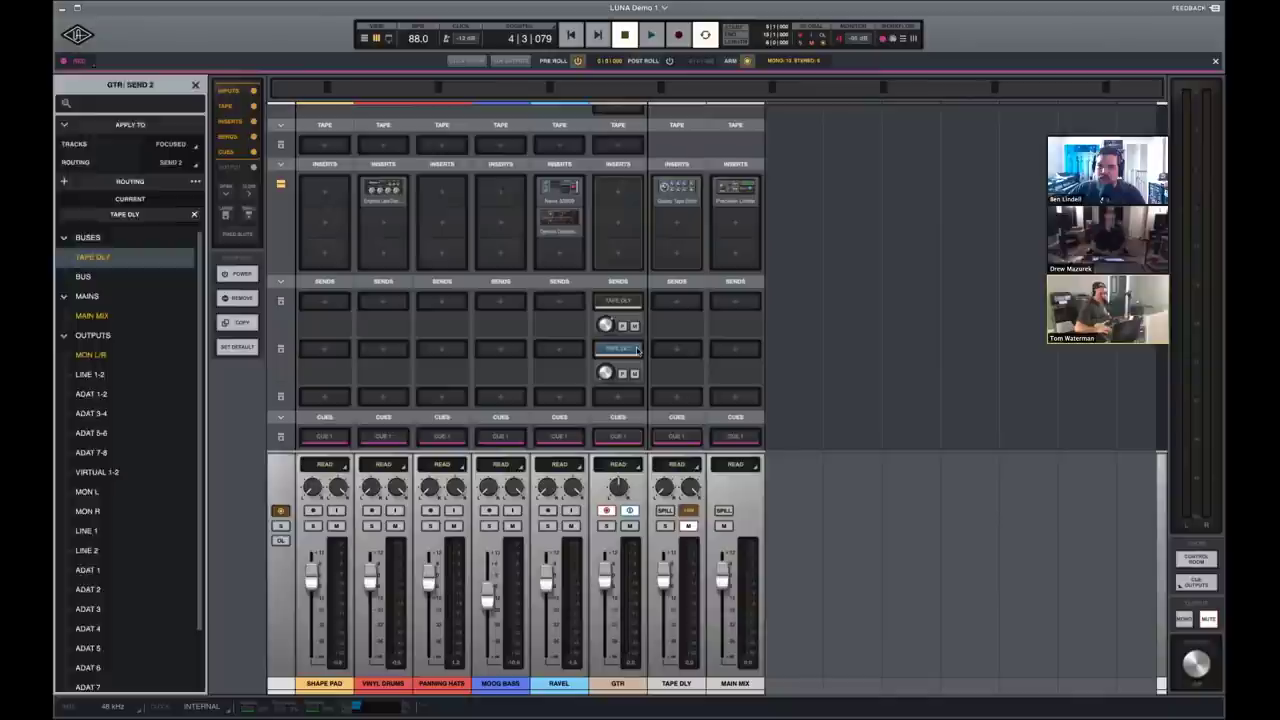
click(626, 350)
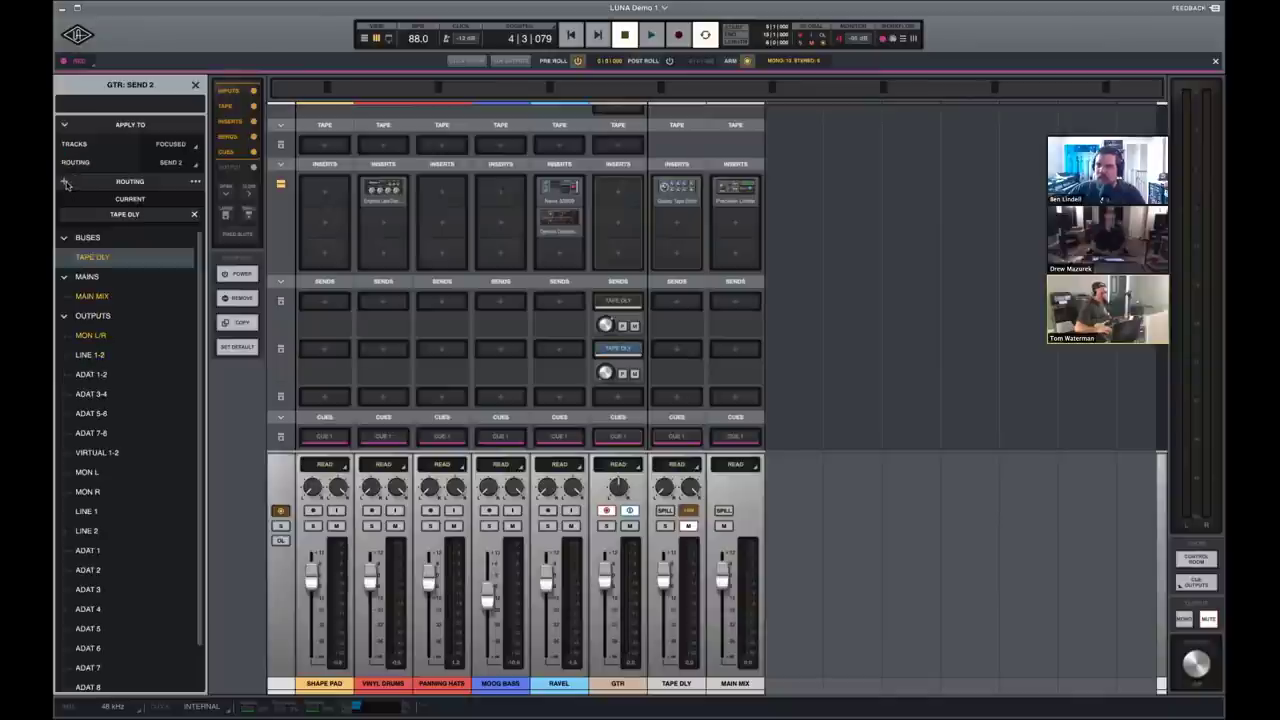
click(66, 184)
click(148, 246)
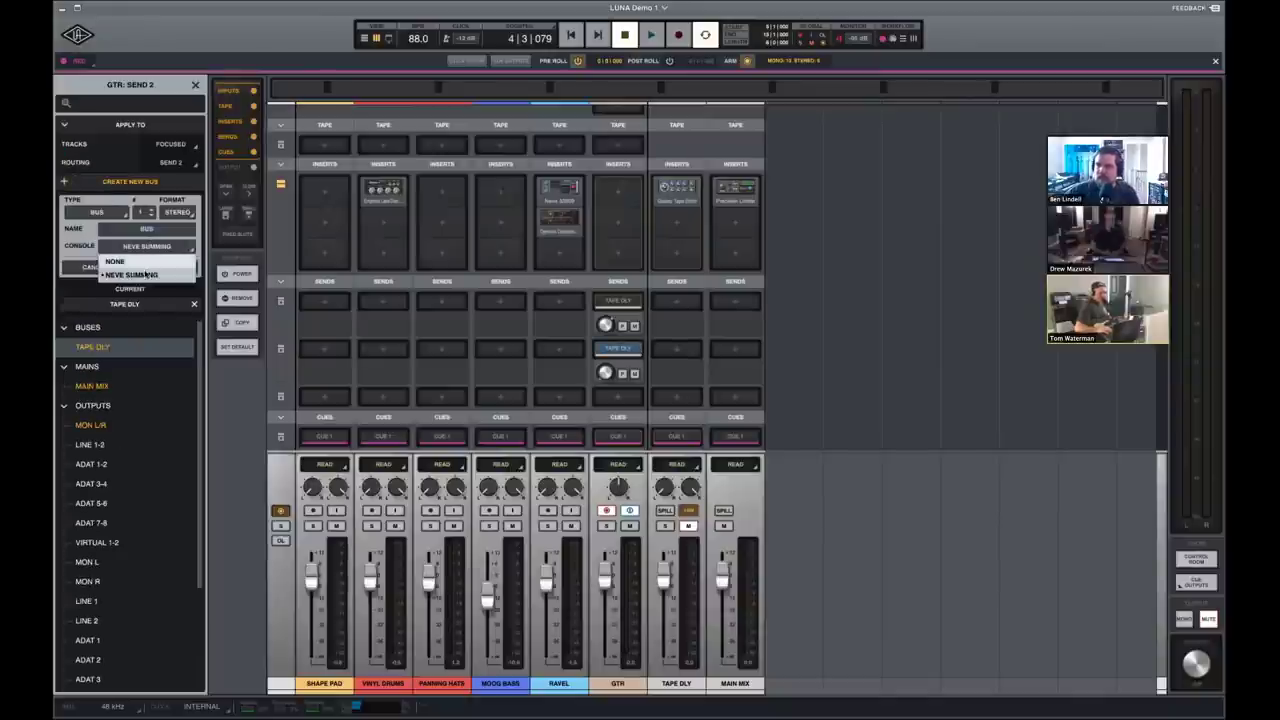
click(145, 260)
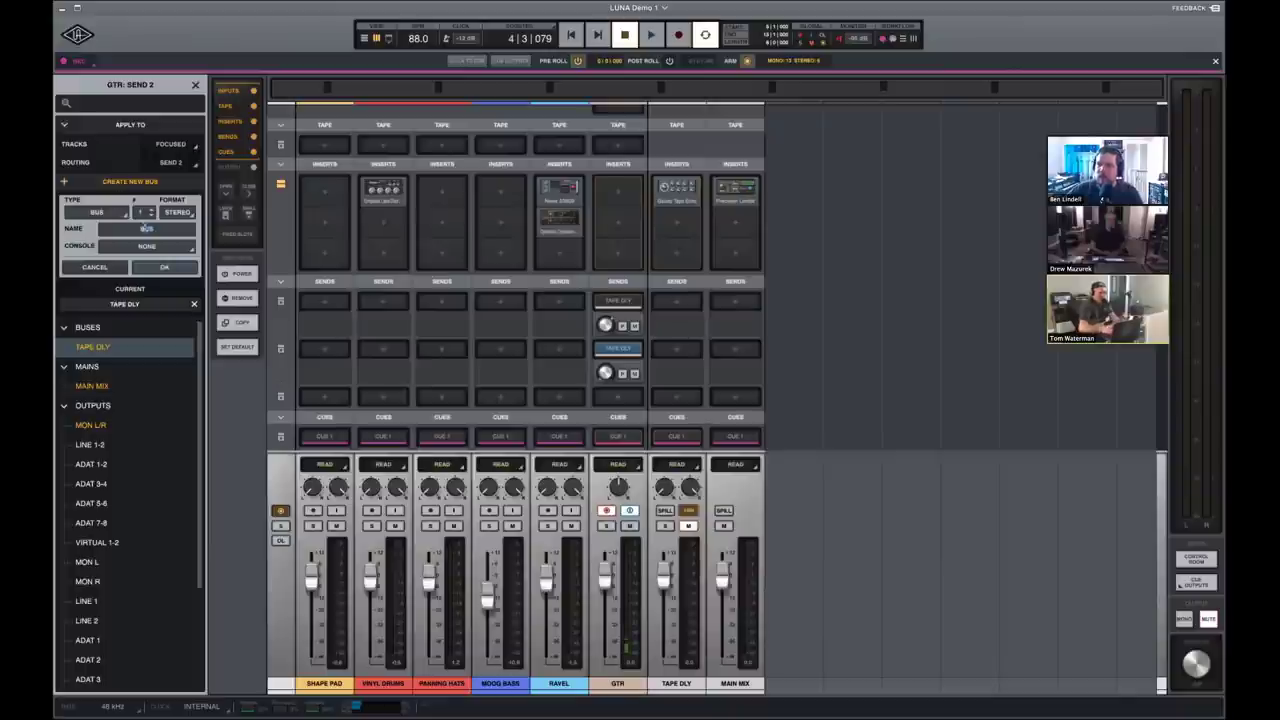
click(146, 228)
text(REVERB)
key(Return)
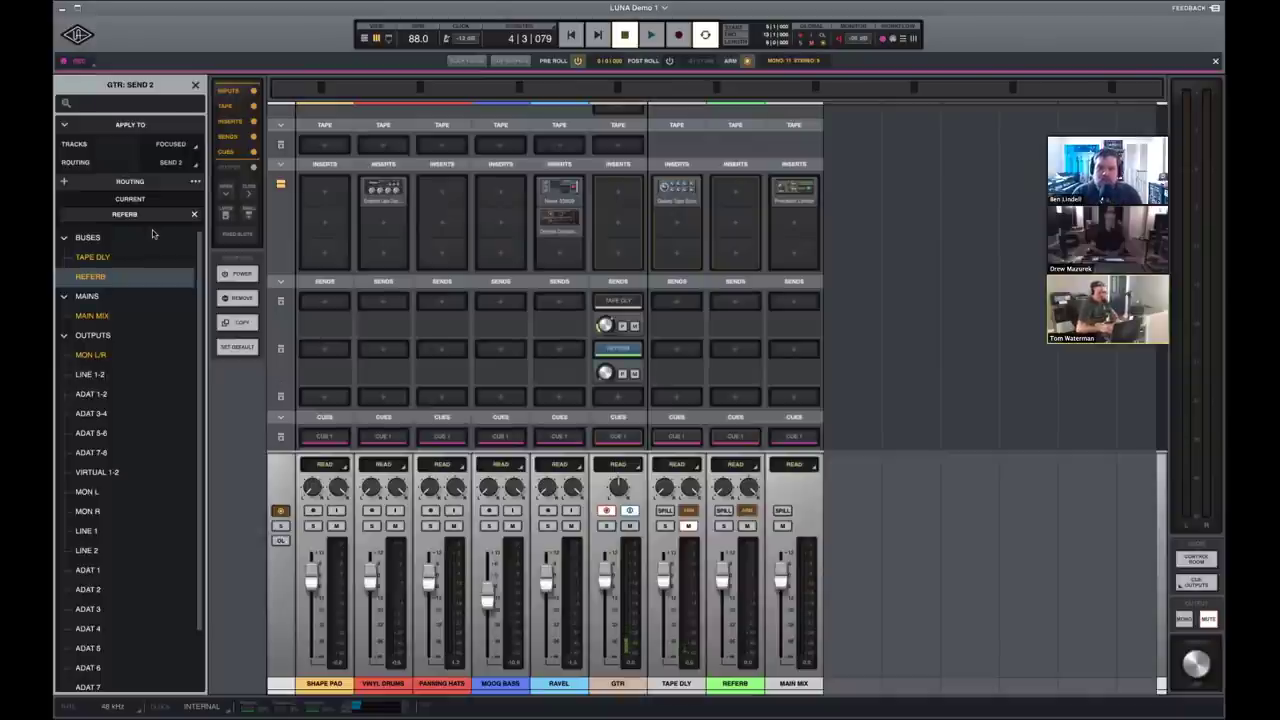
right_click(725, 683)
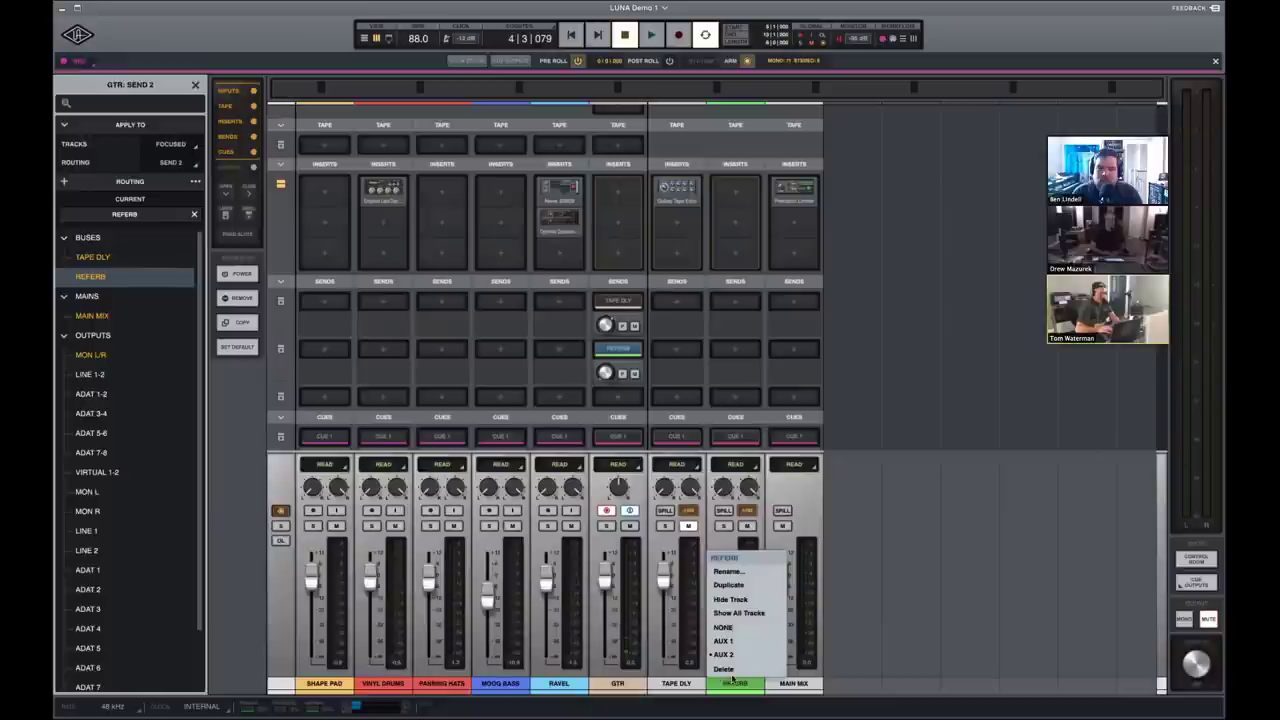
click(771, 657)
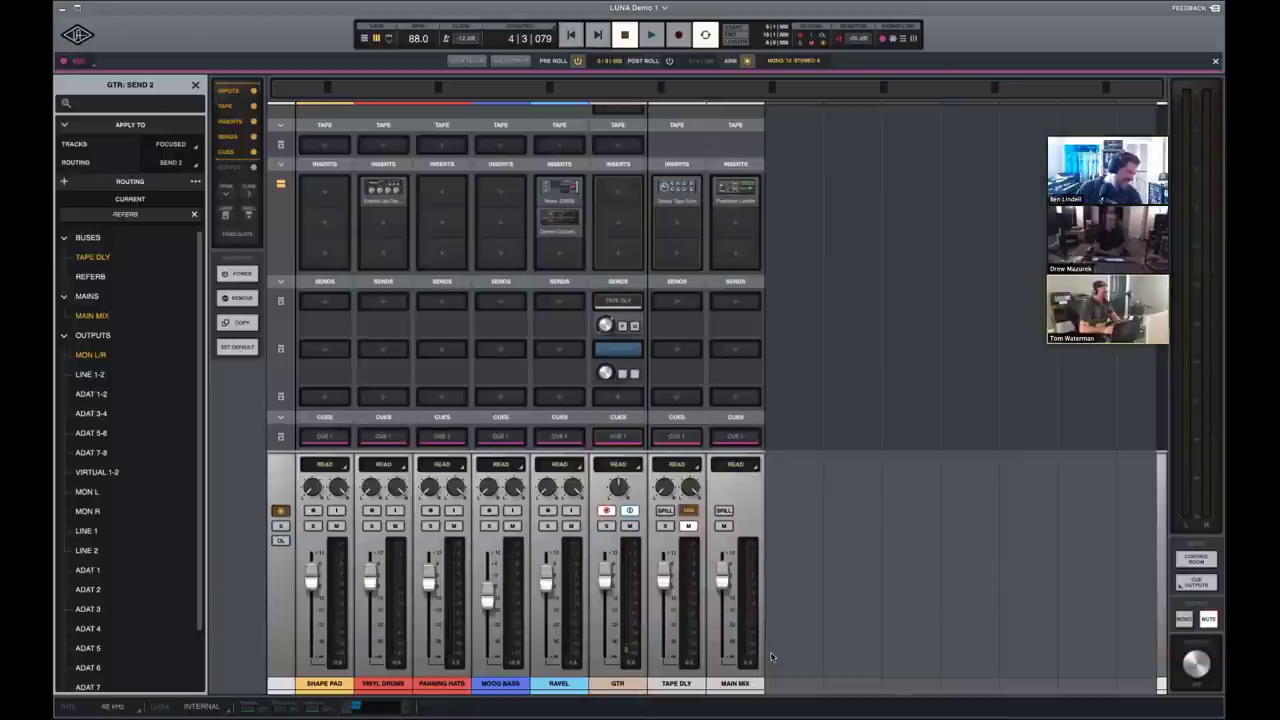
View the Create Bus dialog and the new-track settings for a bus, cancelling both.
key(super+shift+b)
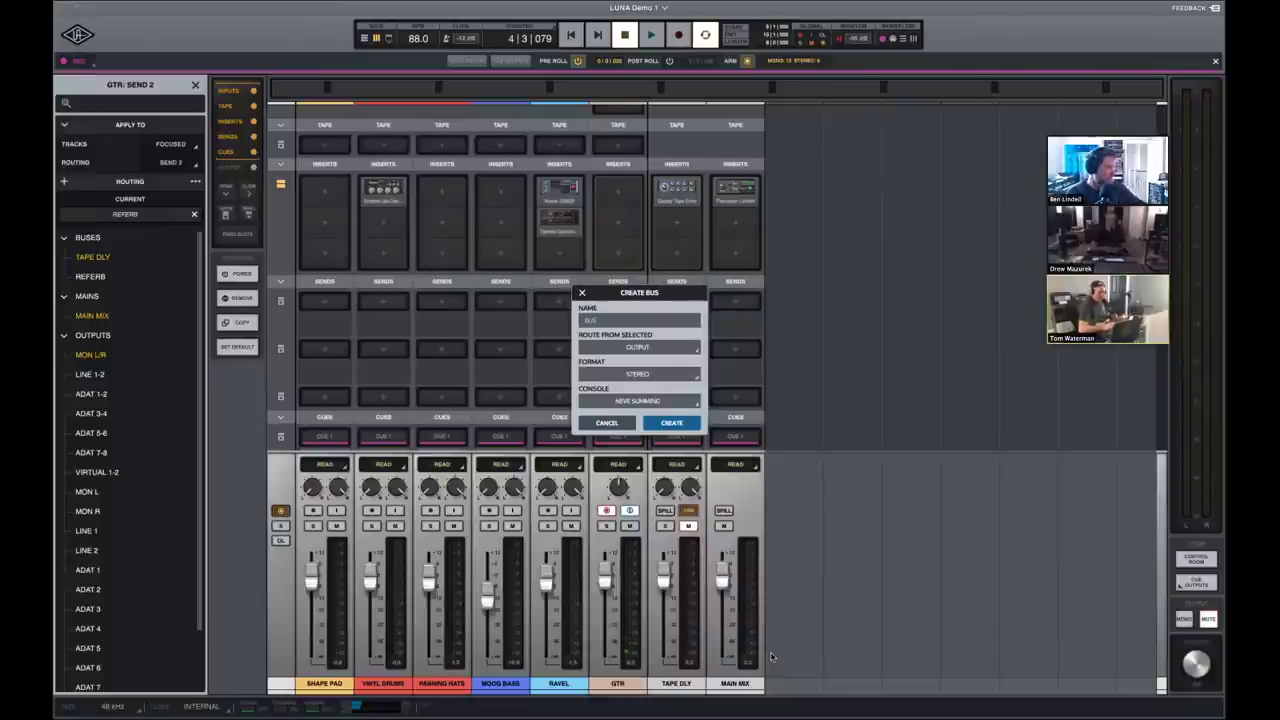
click(621, 424)
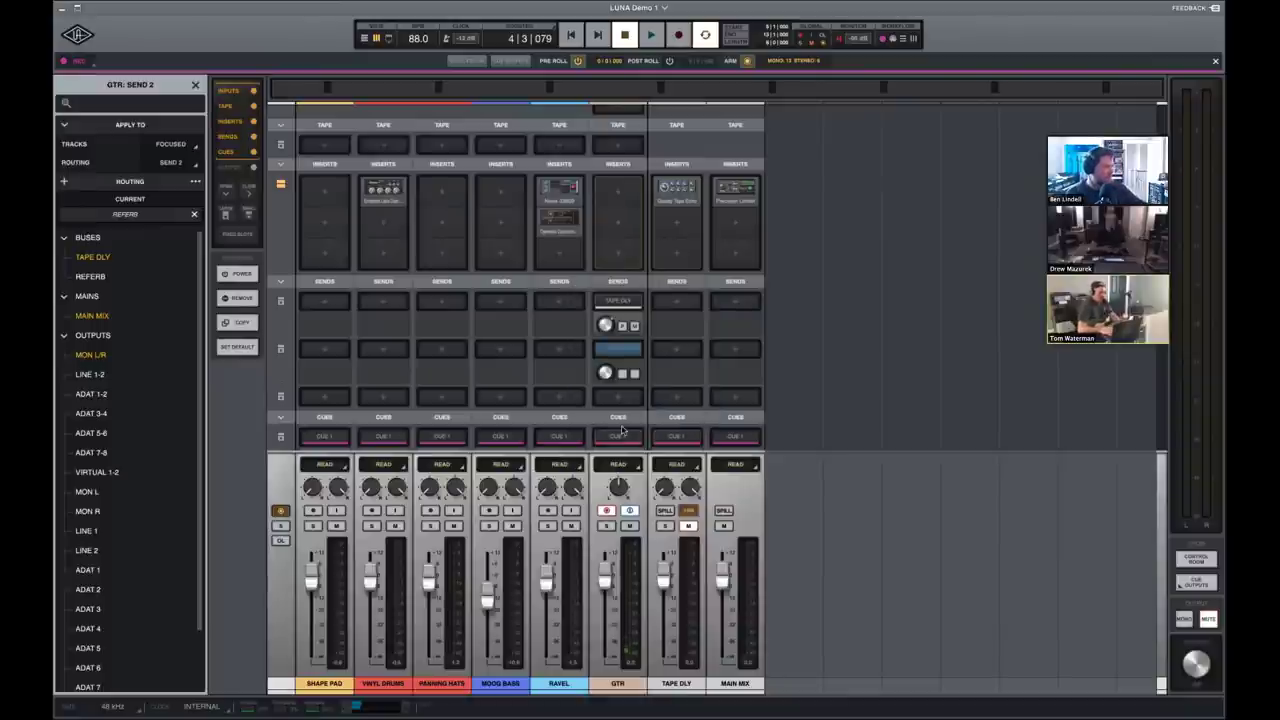
key(super+shift+n)
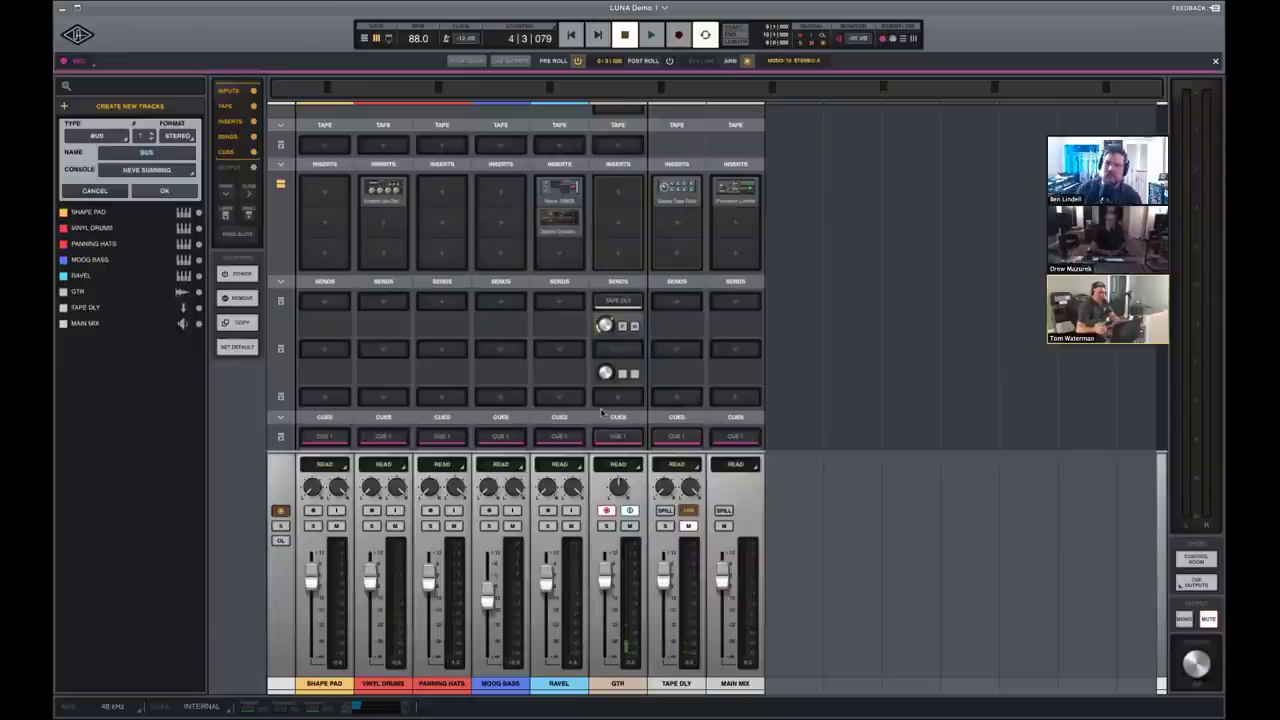
click(112, 192)
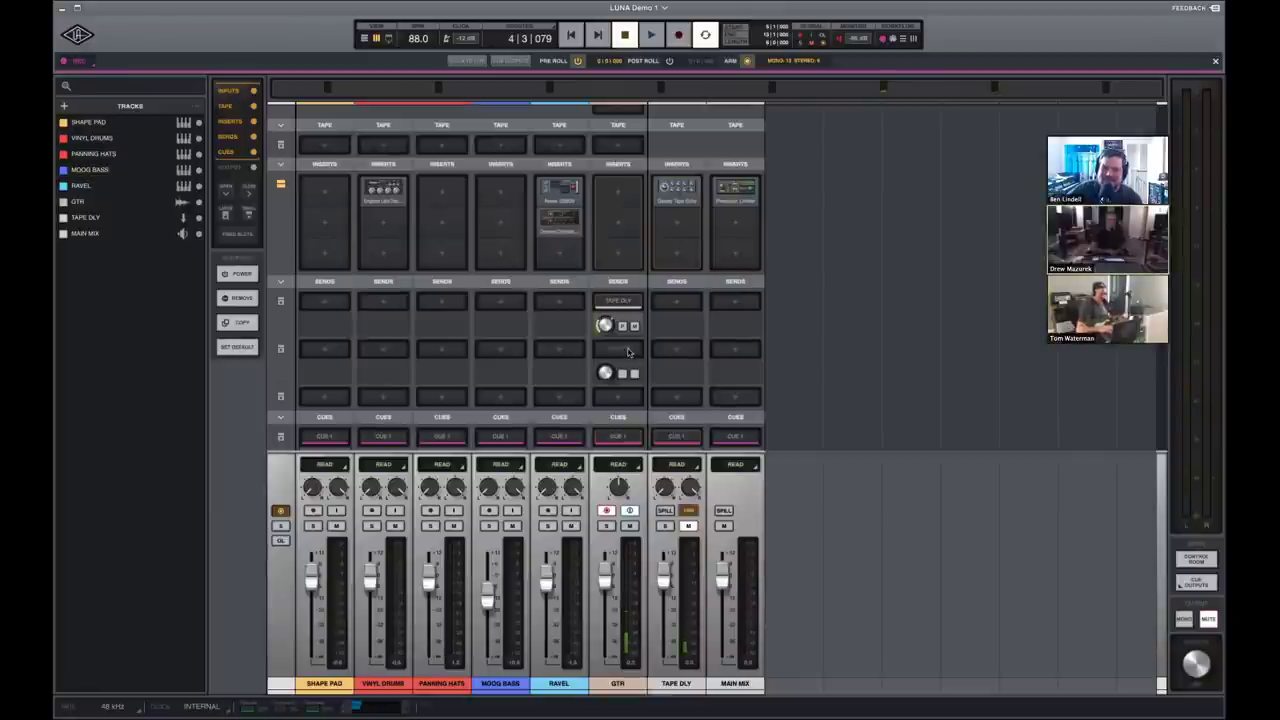
Clear the leftover REFERB assignment from GTR's second send and close the routing browser.
click(618, 349)
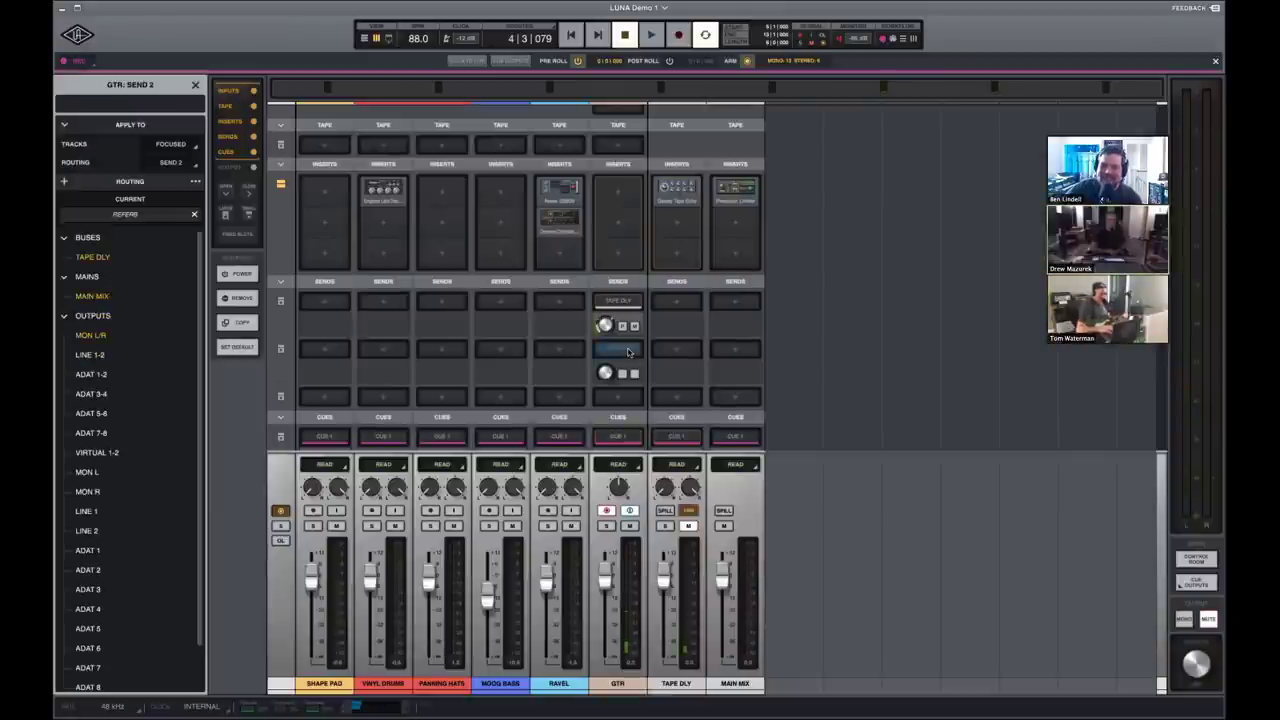
click(195, 85)
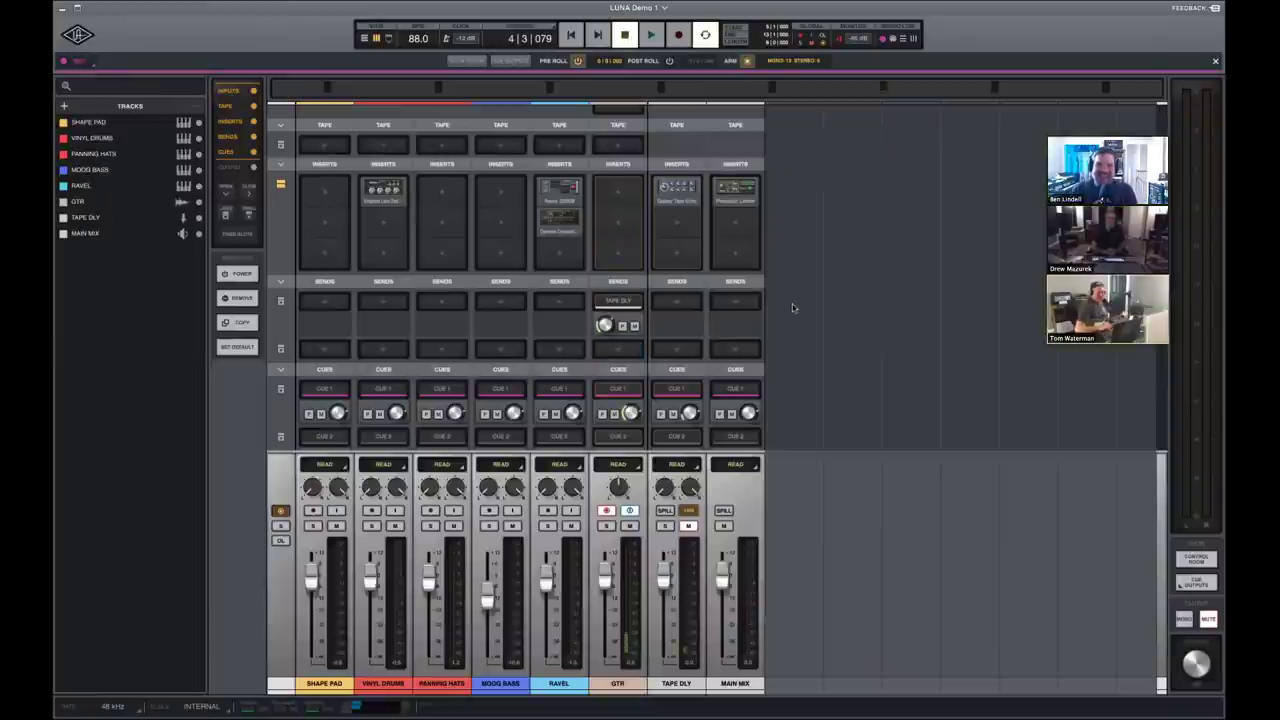
Unmute the TAPE DLY bus and view its Galaxy Tape Echo plug-in.
click(688, 526)
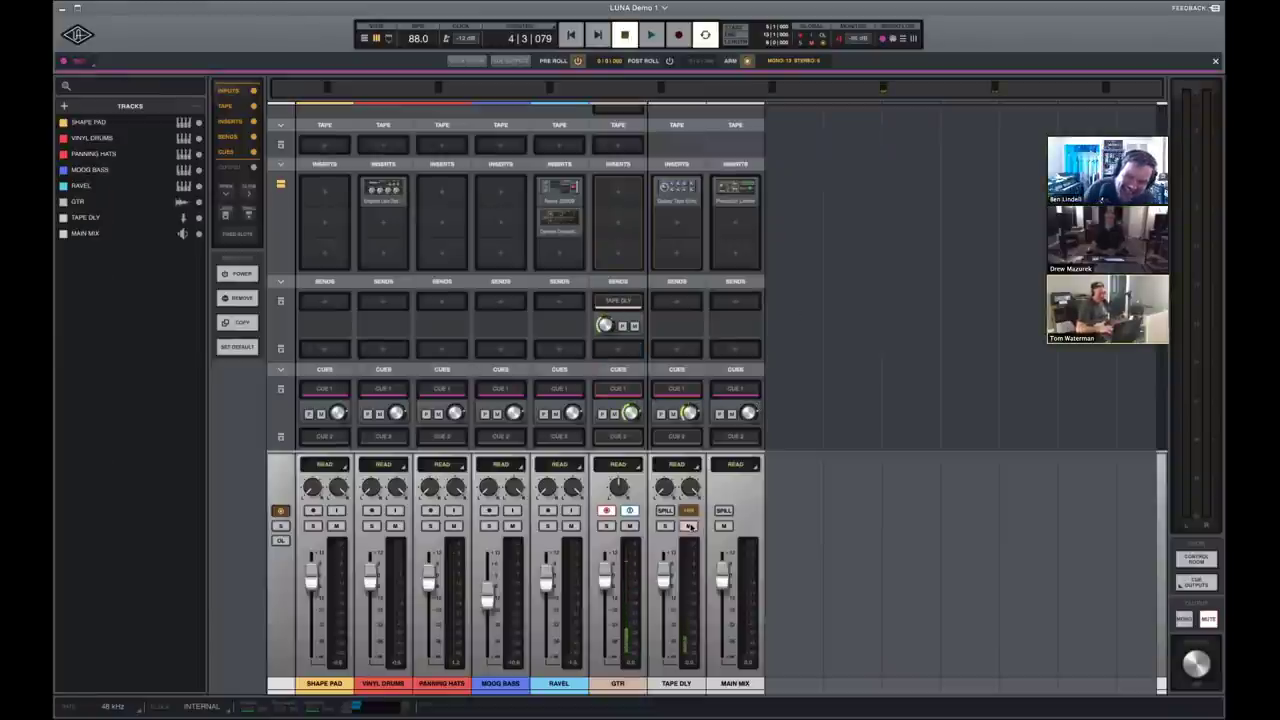
click(677, 201)
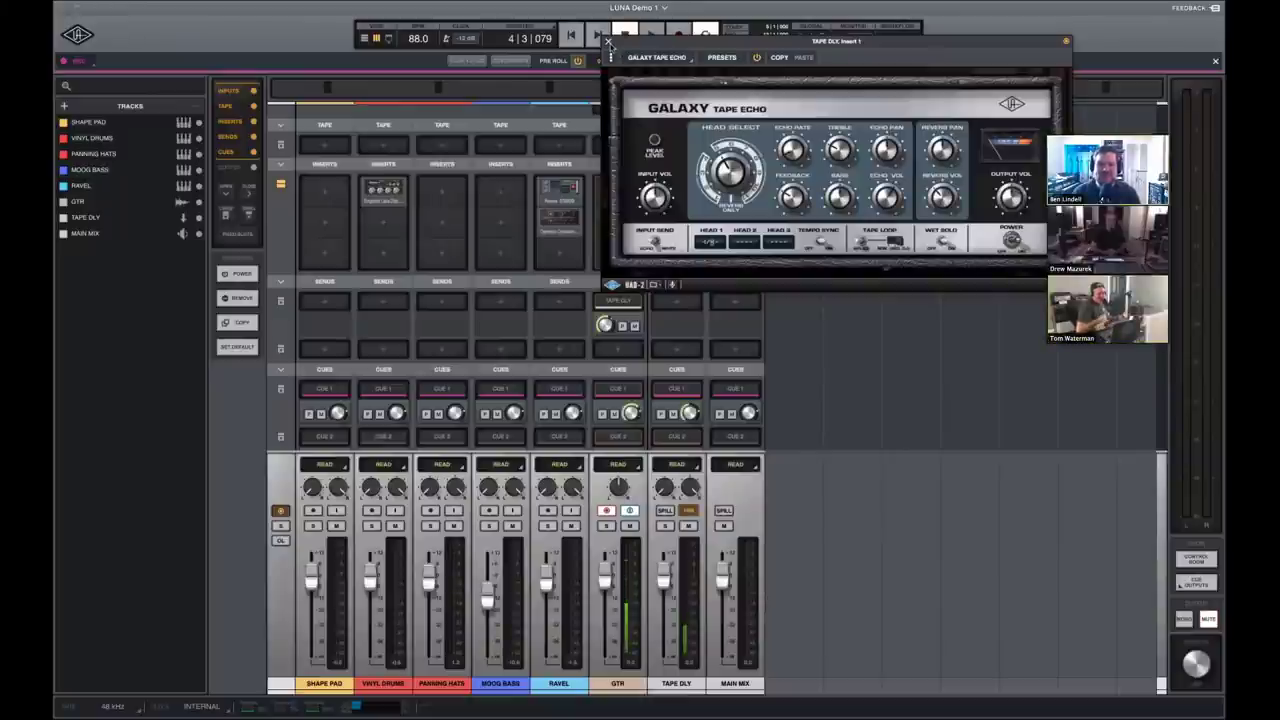
click(608, 42)
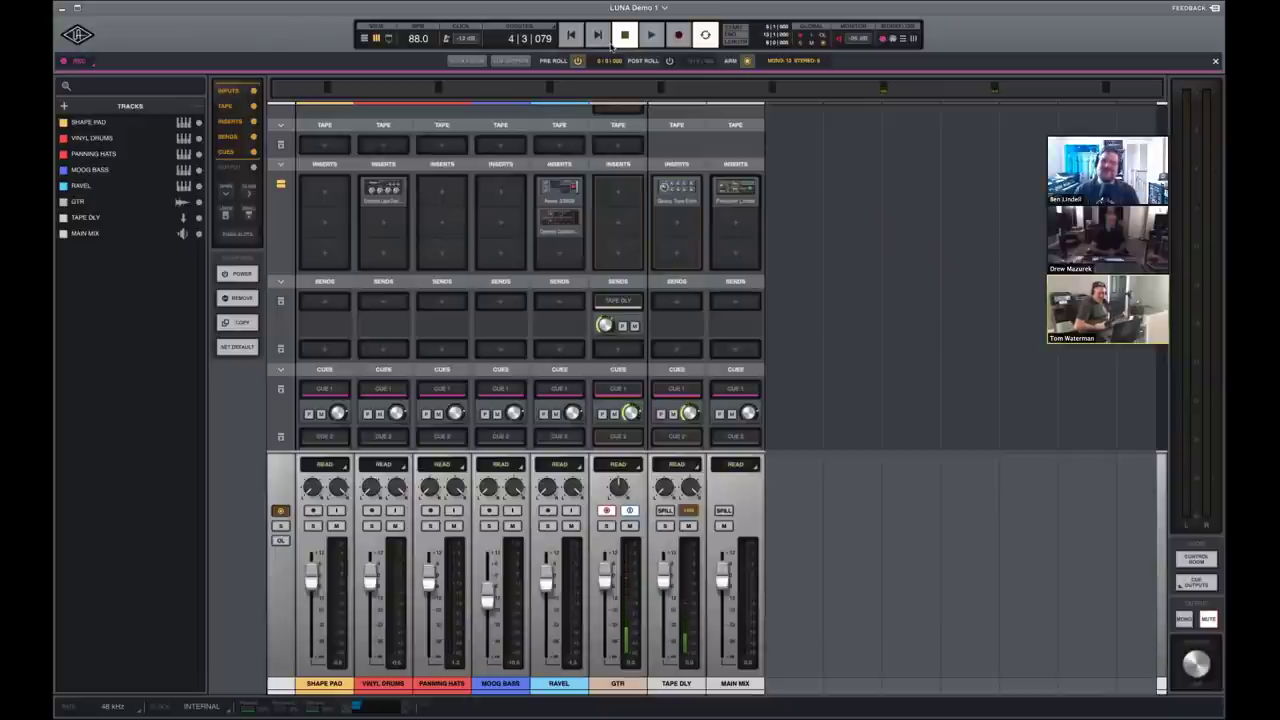
Set the TAPE DLY bus's accelerated realtime monitoring to NONE for comparison, and assign it back to AUX 1.
click(689, 510)
click(707, 539)
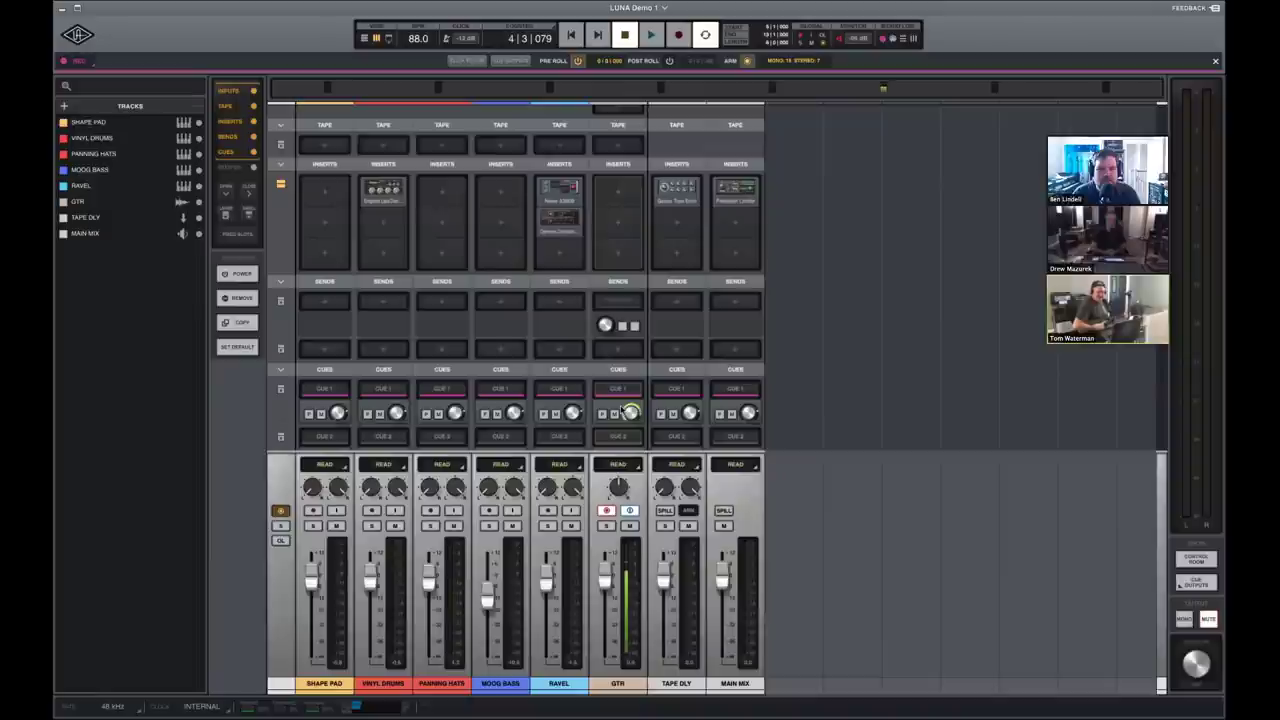
click(690, 514)
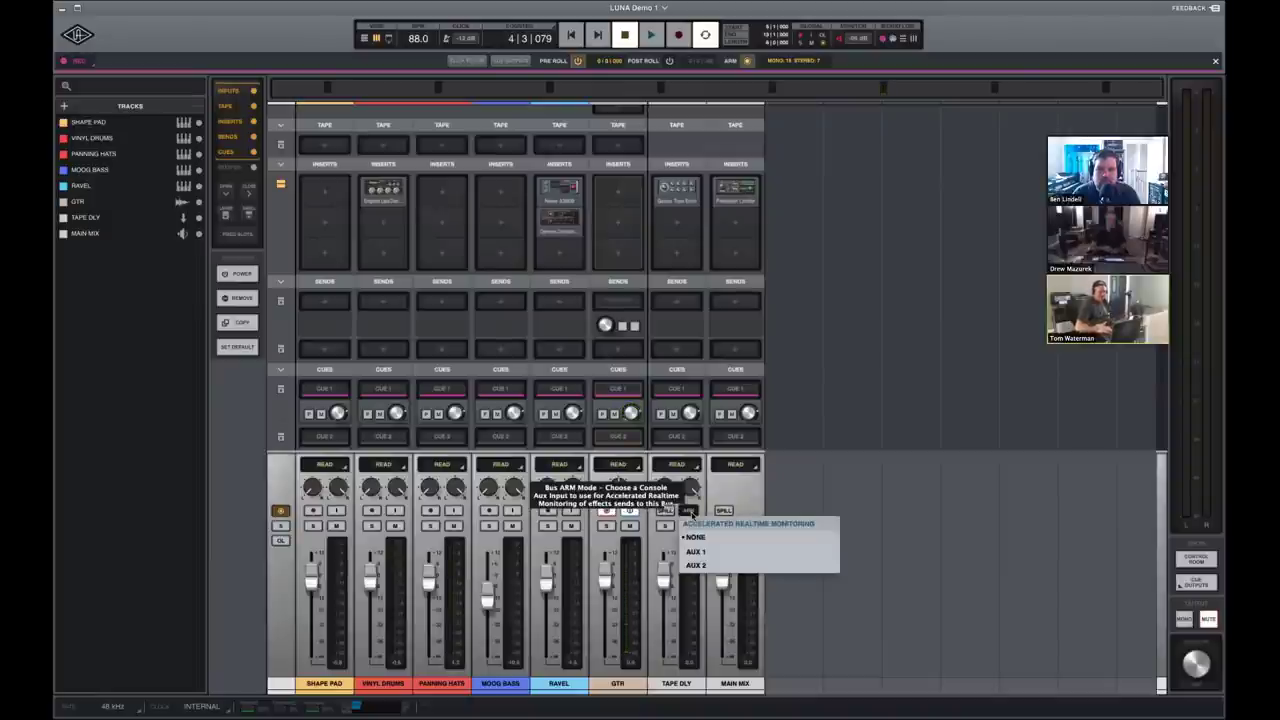
click(693, 558)
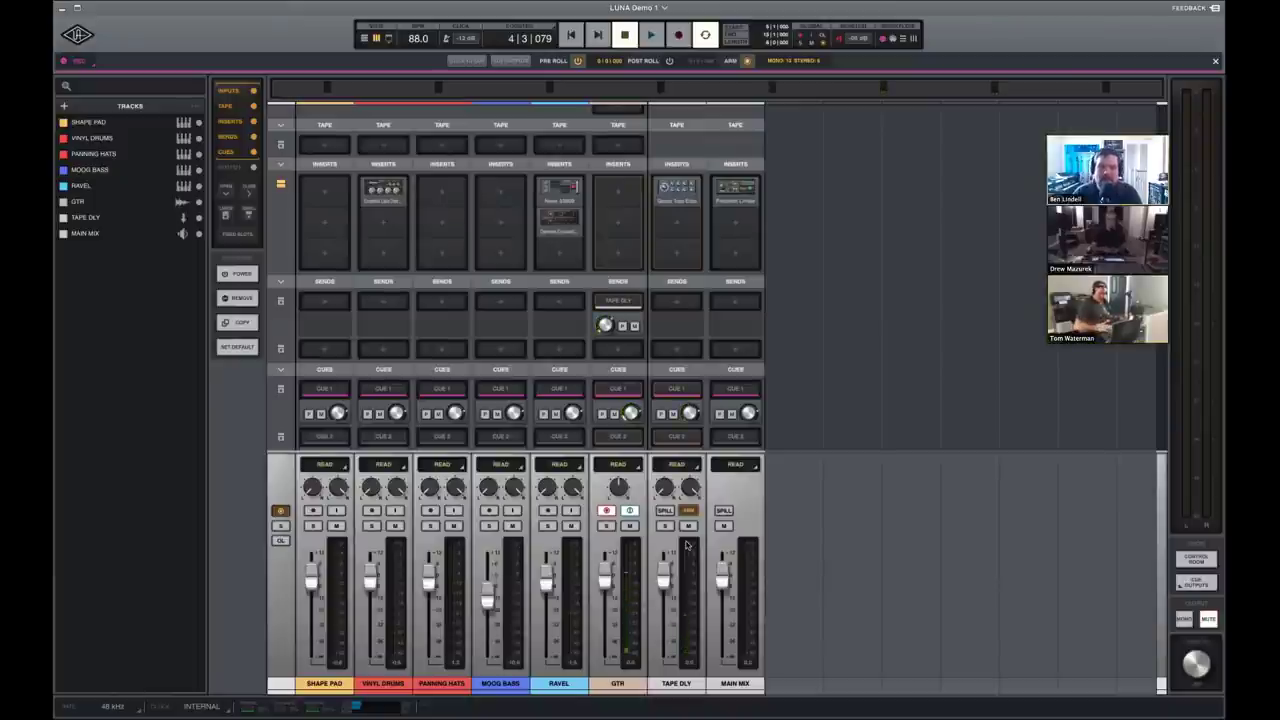
Switch from the mixer to the timeline and record a guitar take on the GTR track from bar 1 to about bar 30.
key(space)
key(super+equal)
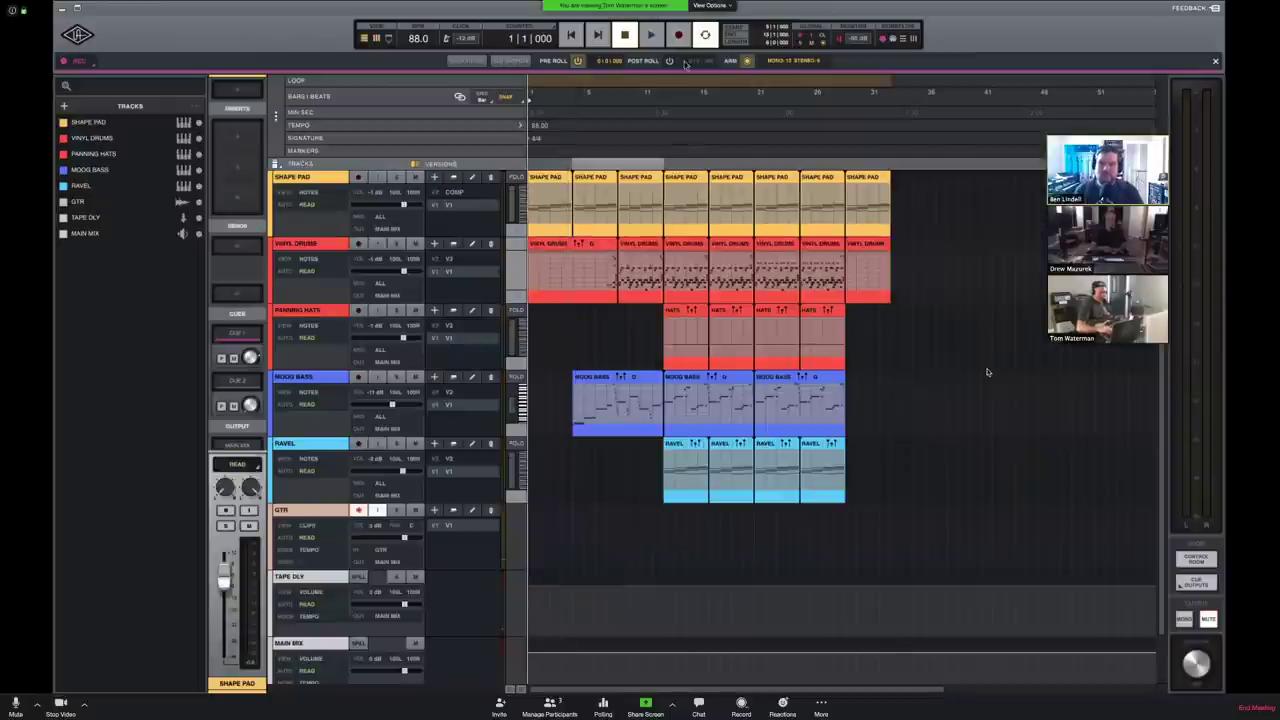
click(679, 38)
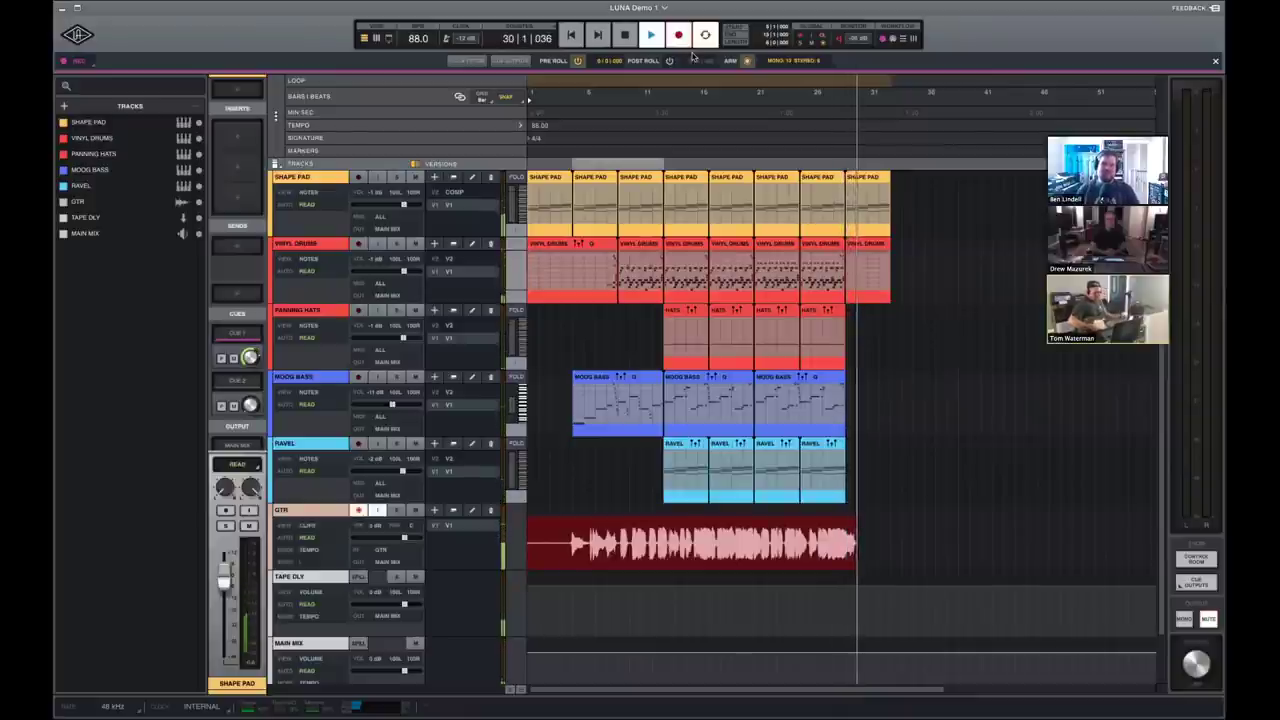
key(space)
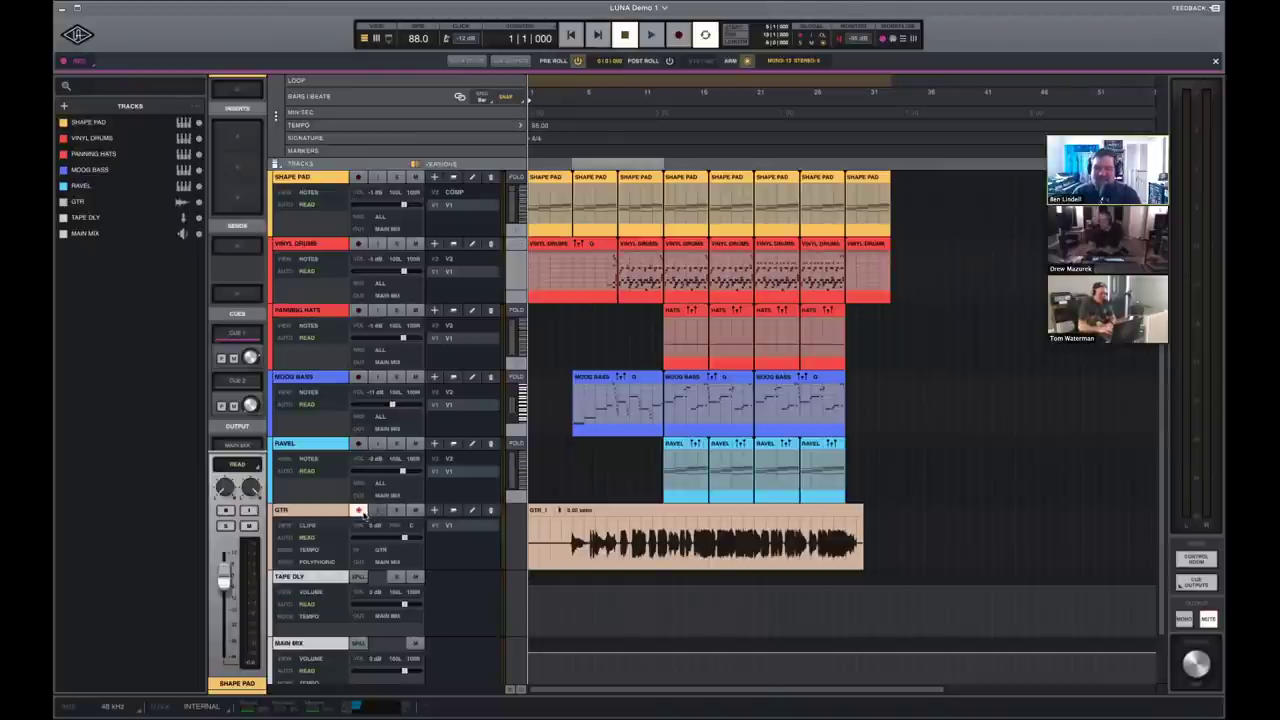
Disarm recording on the GTR track and select the loop range in the timeline.
click(359, 511)
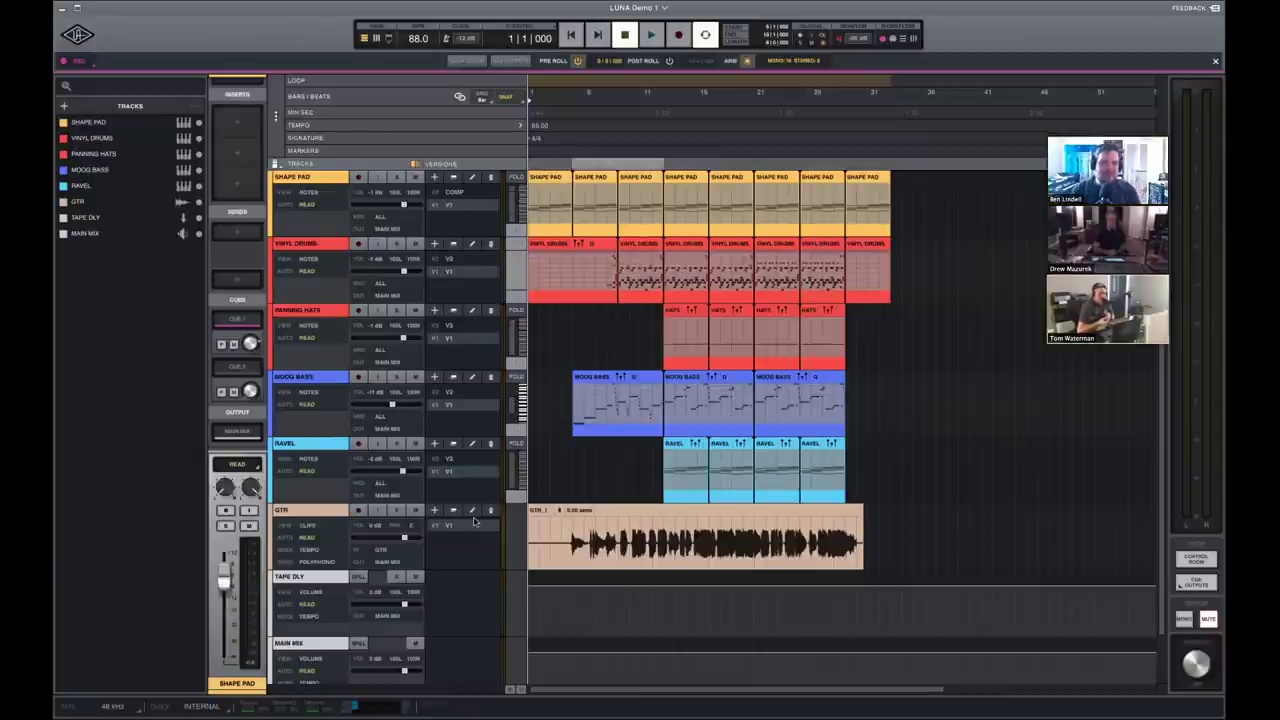
double_click(586, 80)
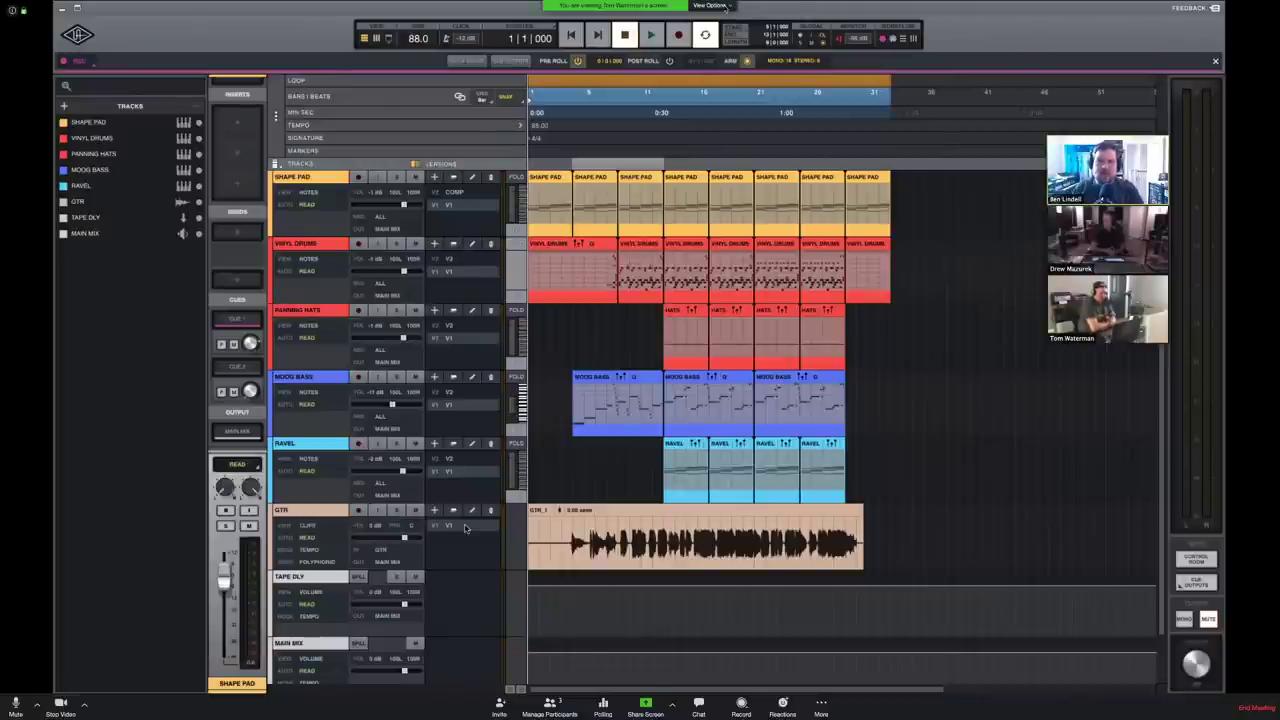
Stop the participant's screen share in Zoom.
click(726, 5)
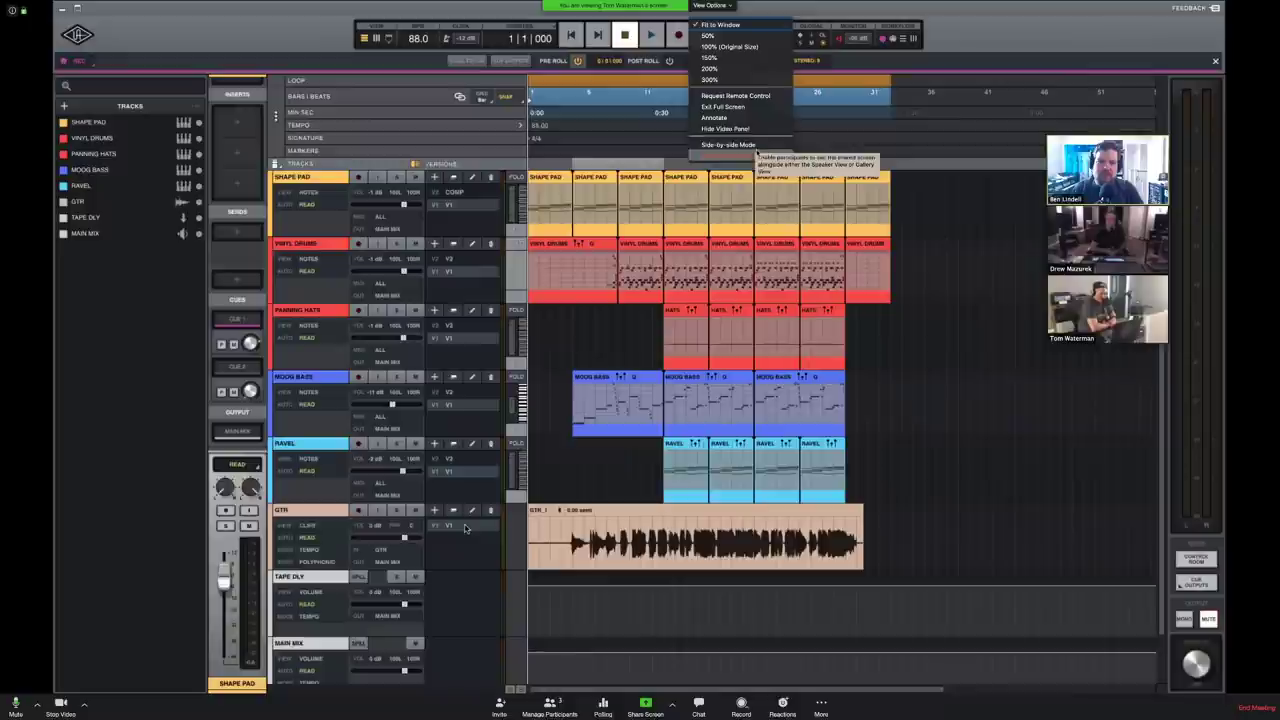
click(735, 156)
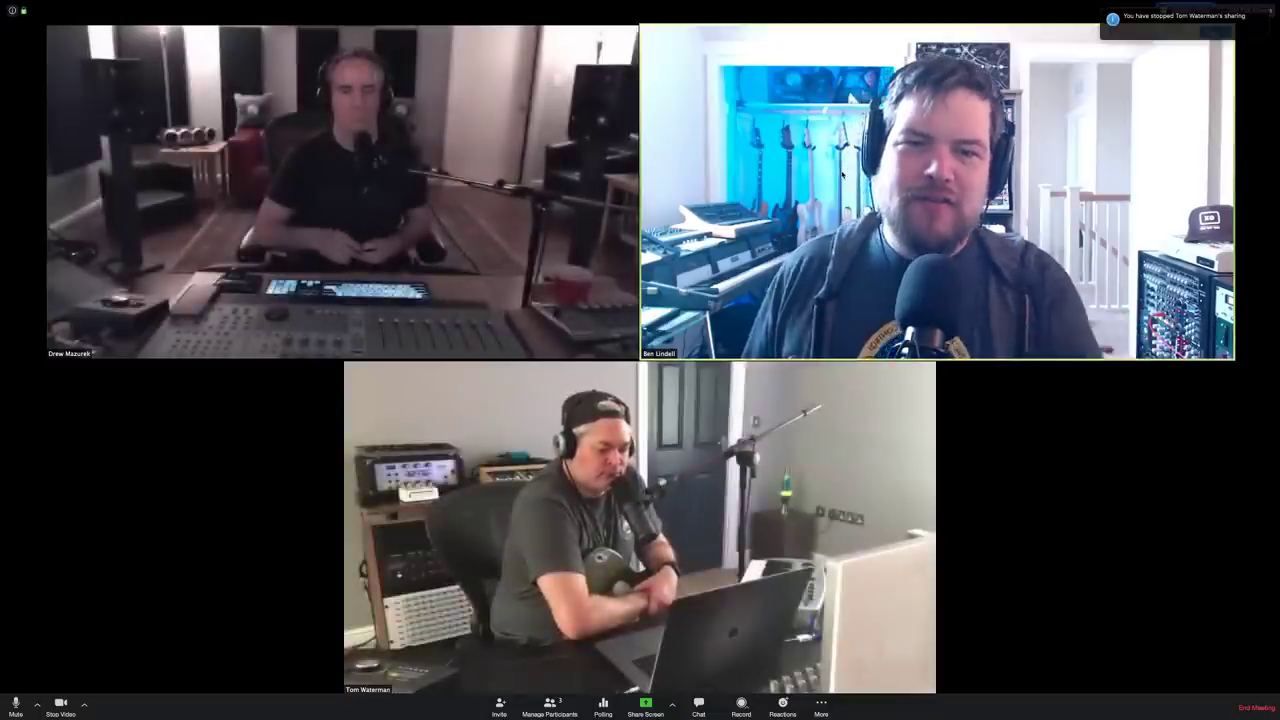